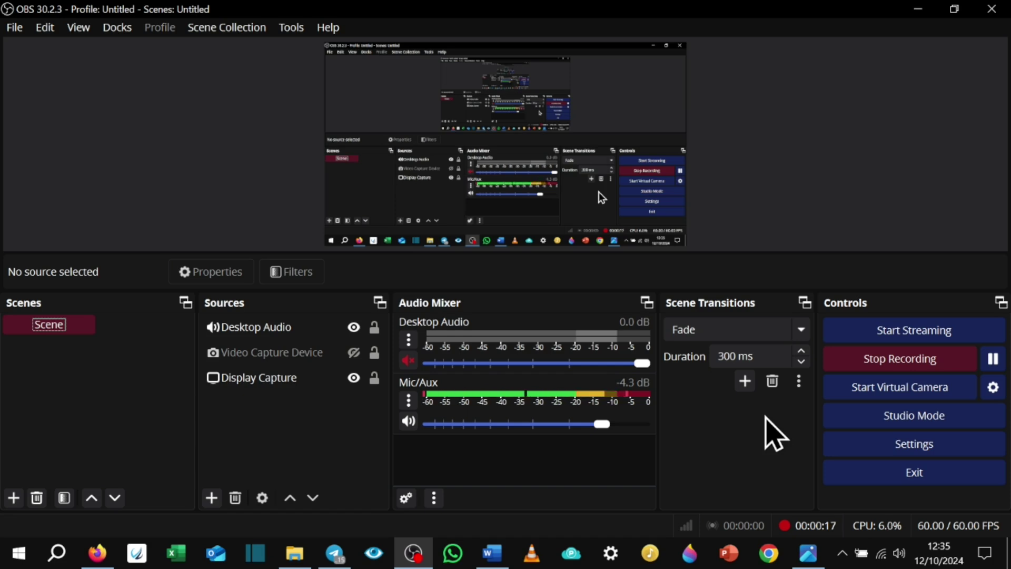
- Glance at the BTCUSD chart in Firefox, then open the Trade Masters chat in Telegram
left_click(97, 552)
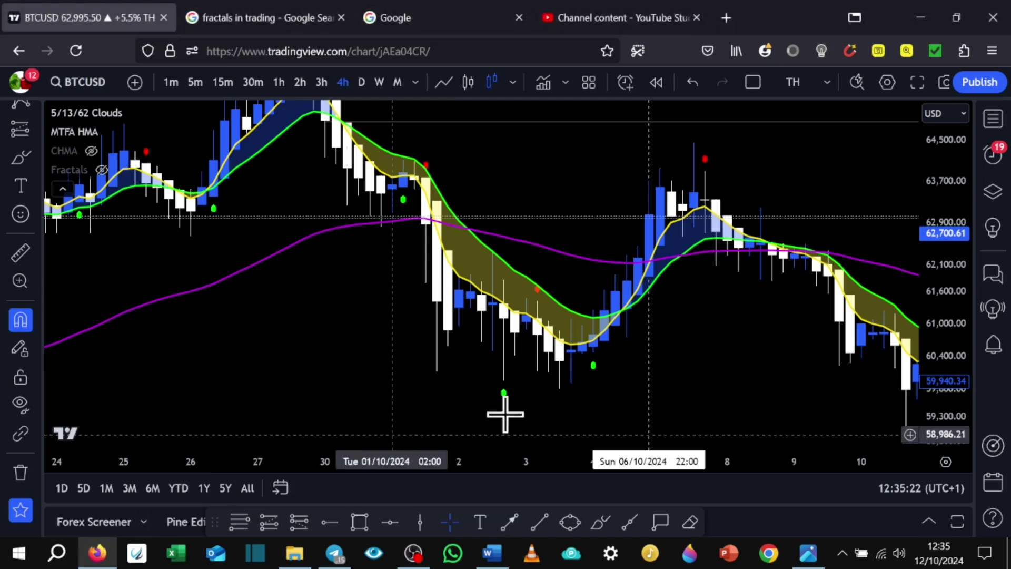
left_click_drag(707, 360, 735, 363)
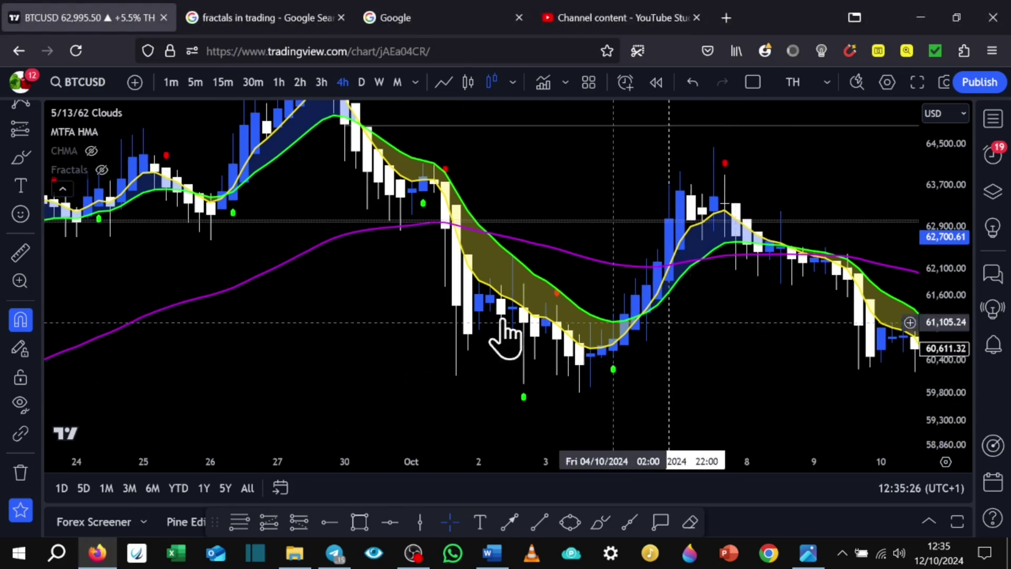
left_click(334, 552)
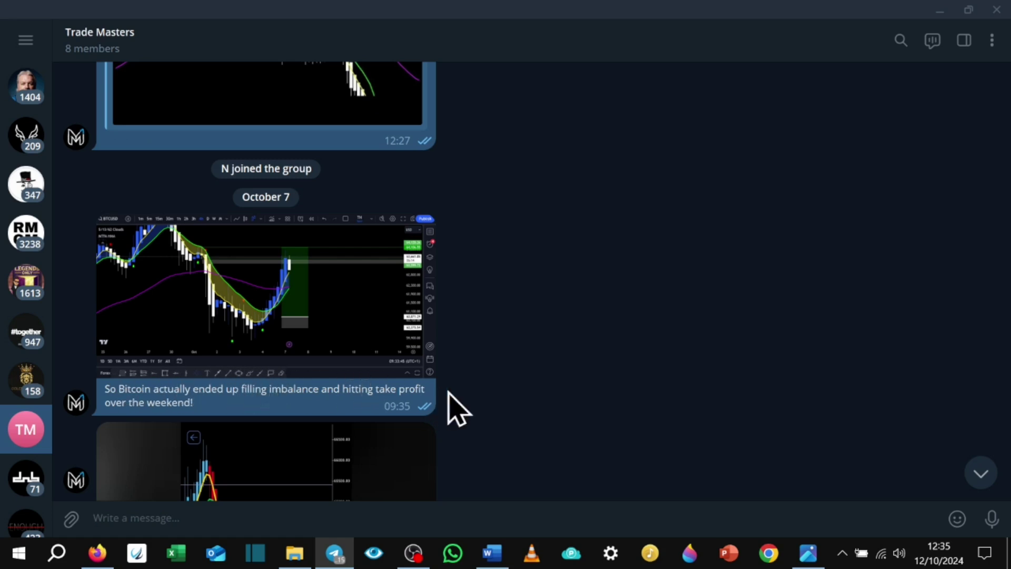
- Frame the BTCUSD chart and draw a grey rectangle zone around 63,400
left_click(97, 553)
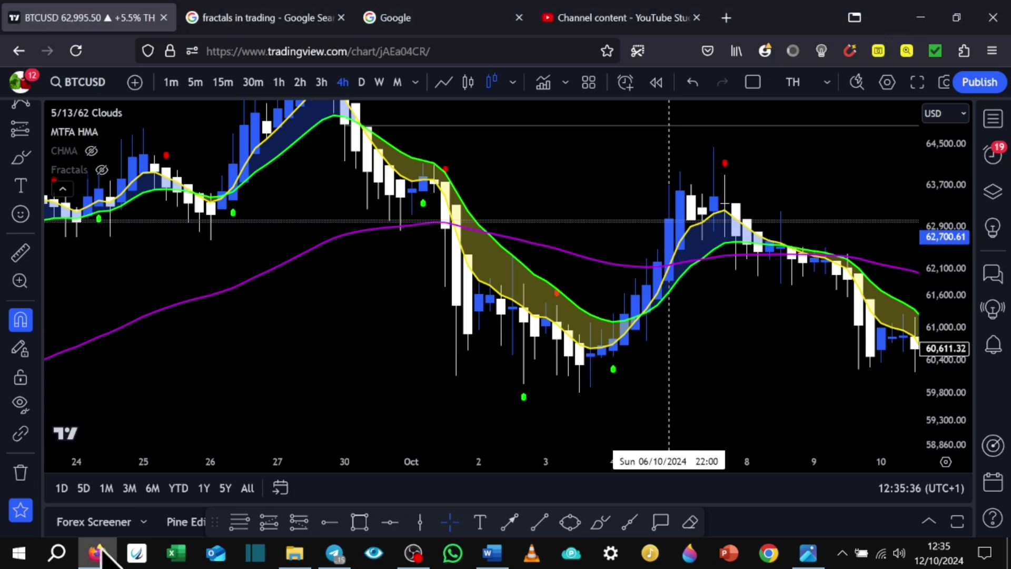
left_click_drag(739, 330, 809, 345)
left_click_drag(934, 373, 939, 341)
scroll(801, 368, "up", 3)
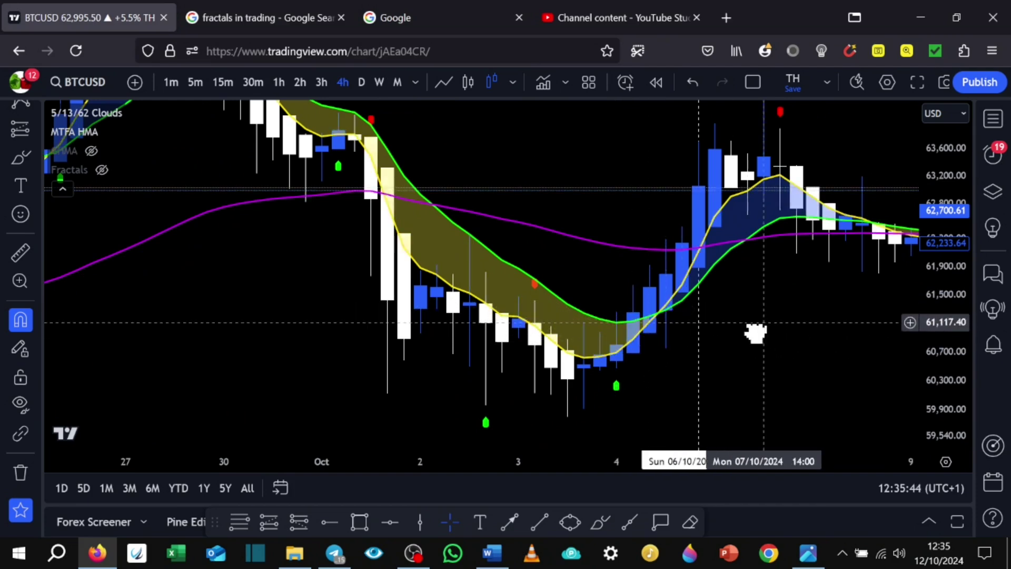
left_click_drag(816, 327, 828, 342)
left_click_drag(933, 334, 933, 219)
left_click_drag(637, 201, 637, 343)
left_click(367, 520)
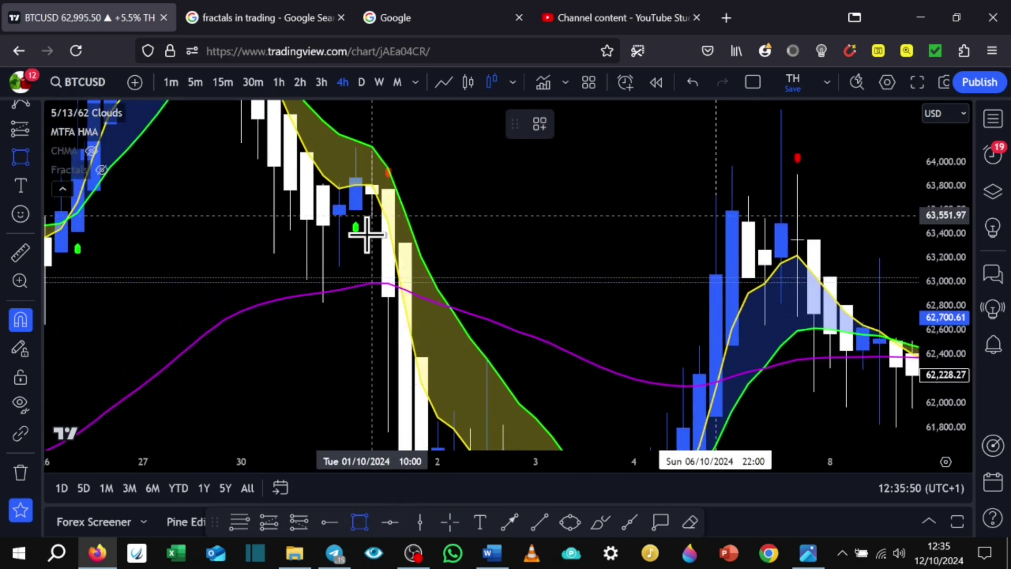
left_click_drag(371, 216, 402, 243)
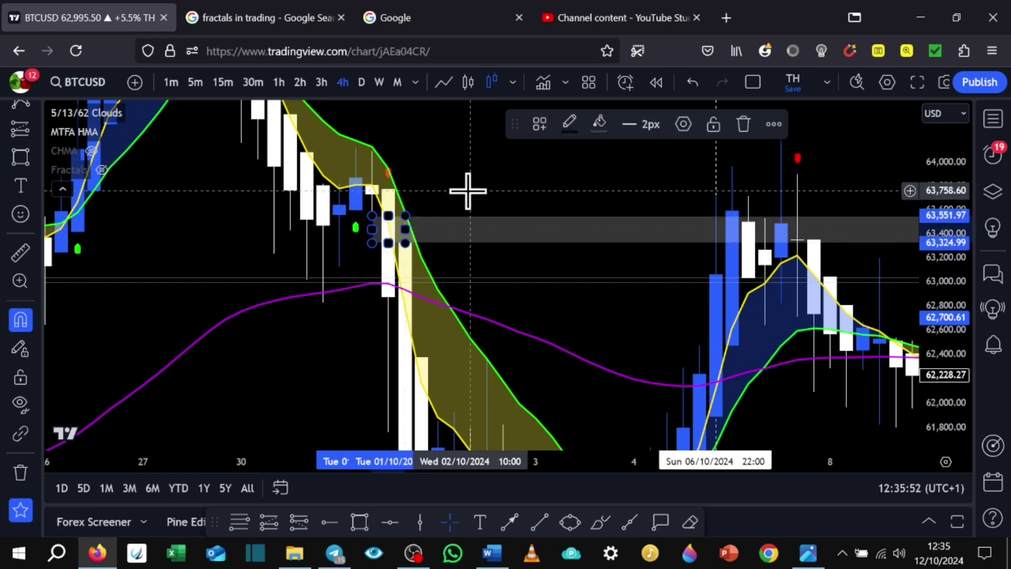
- Add green horizontal levels at 63,599.73 and 64,125.26
left_click(330, 521)
left_click(390, 209)
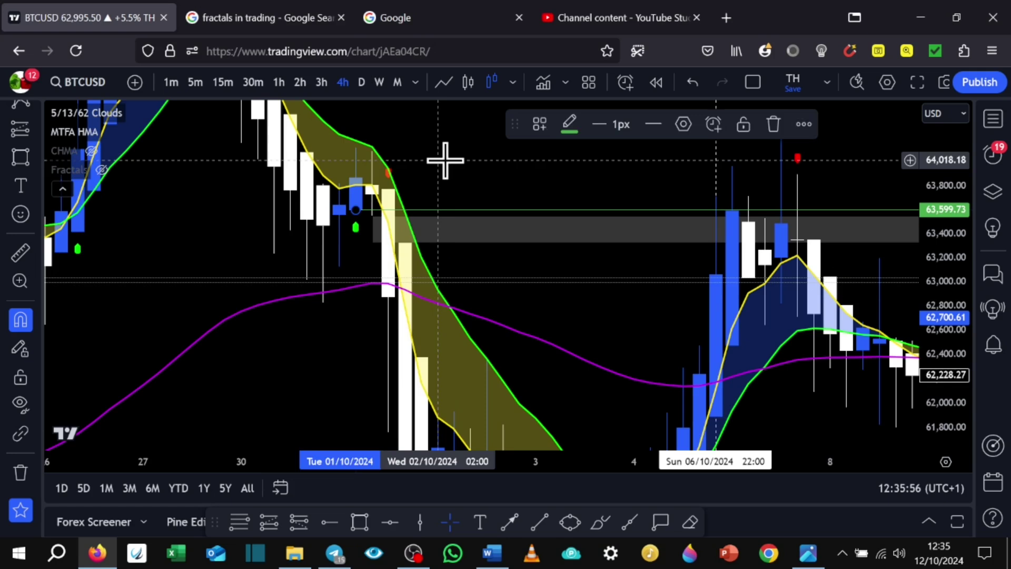
left_click_drag(445, 160, 419, 219)
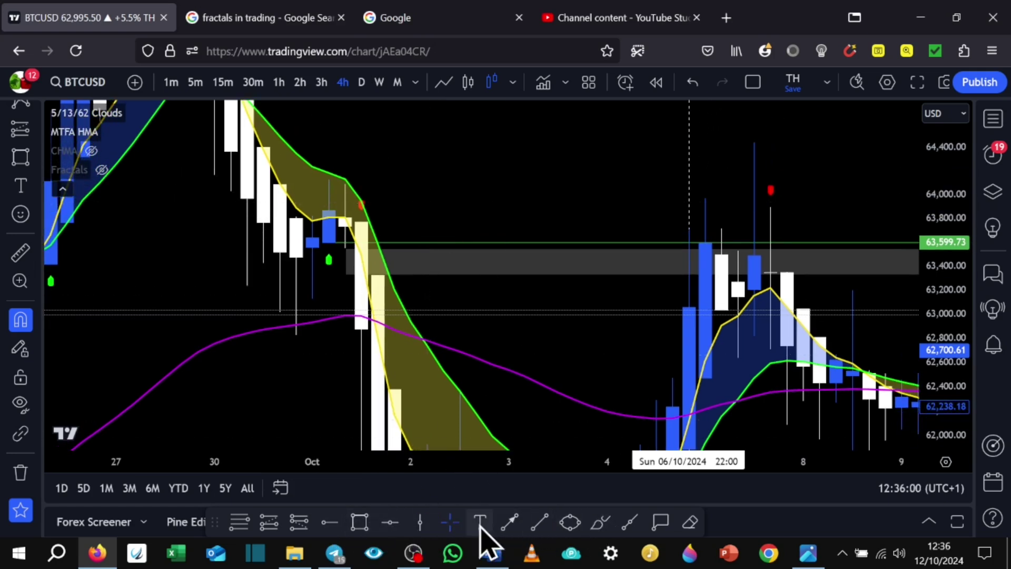
left_click(329, 522)
left_click(328, 206)
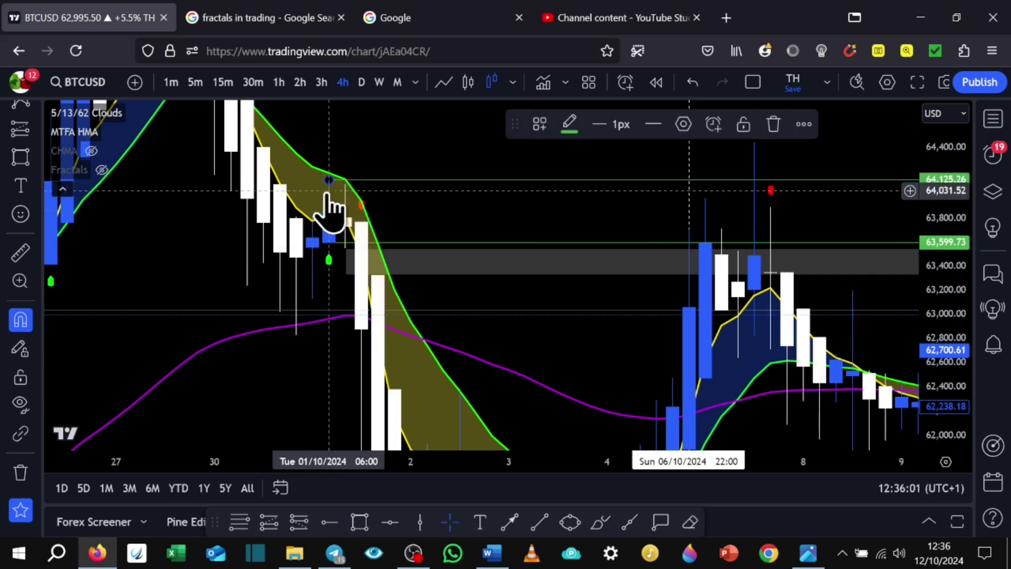
left_click(510, 298)
- Draw a second grey zone around 60,880–60,974 near the lows
left_click_drag(560, 349, 579, 161)
left_click_drag(768, 366, 713, 286)
scroll(713, 286, "up", 3)
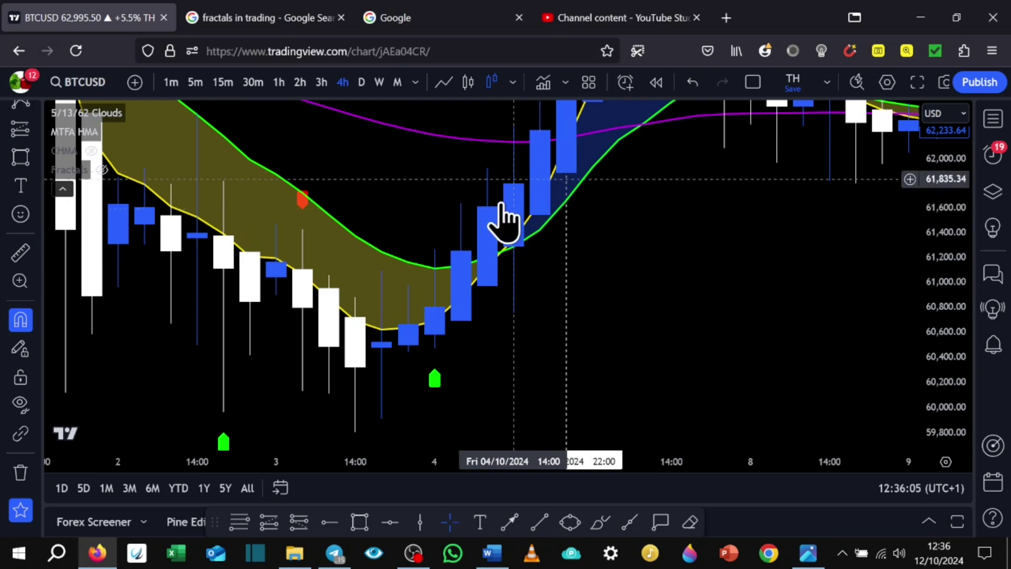
left_click(509, 282)
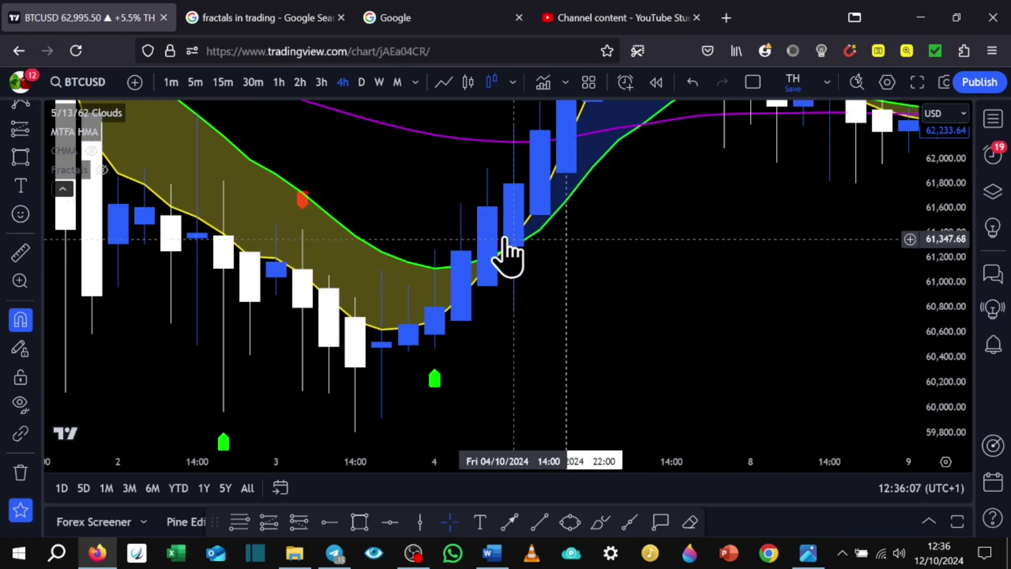
left_click_drag(960, 369, 940, 201)
left_click(360, 521)
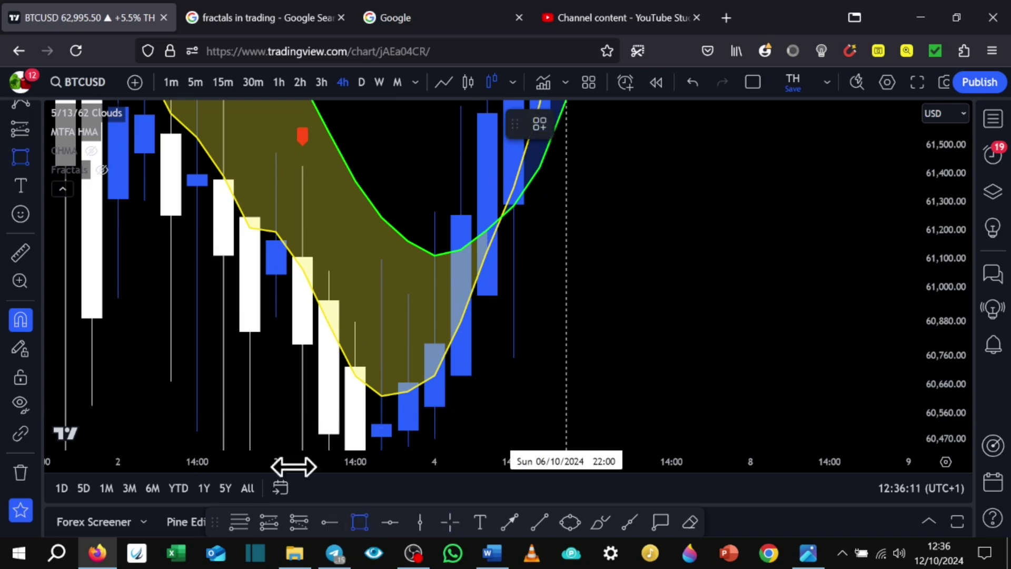
left_click_drag(470, 311, 434, 329)
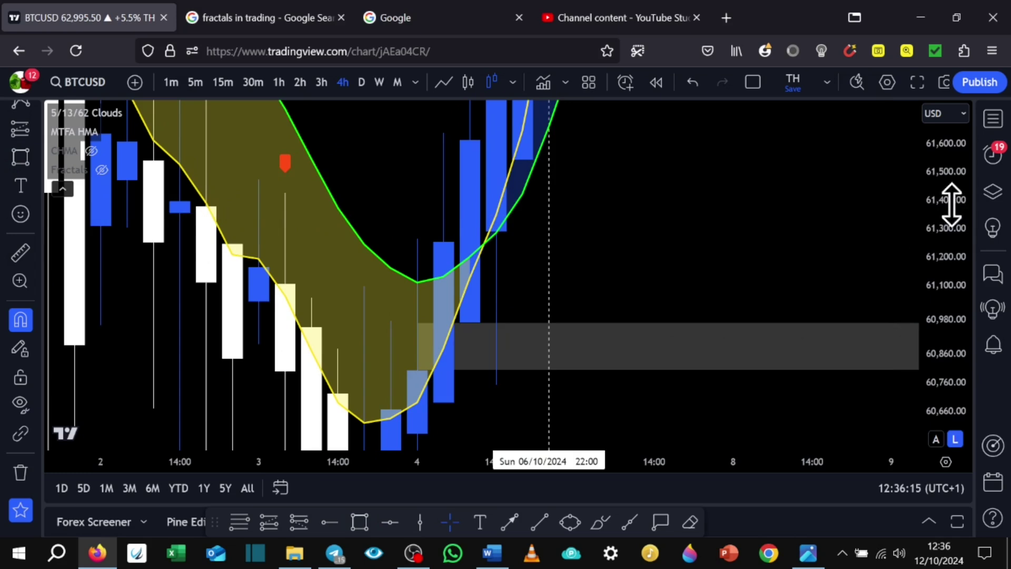
left_click_drag(946, 316, 947, 364)
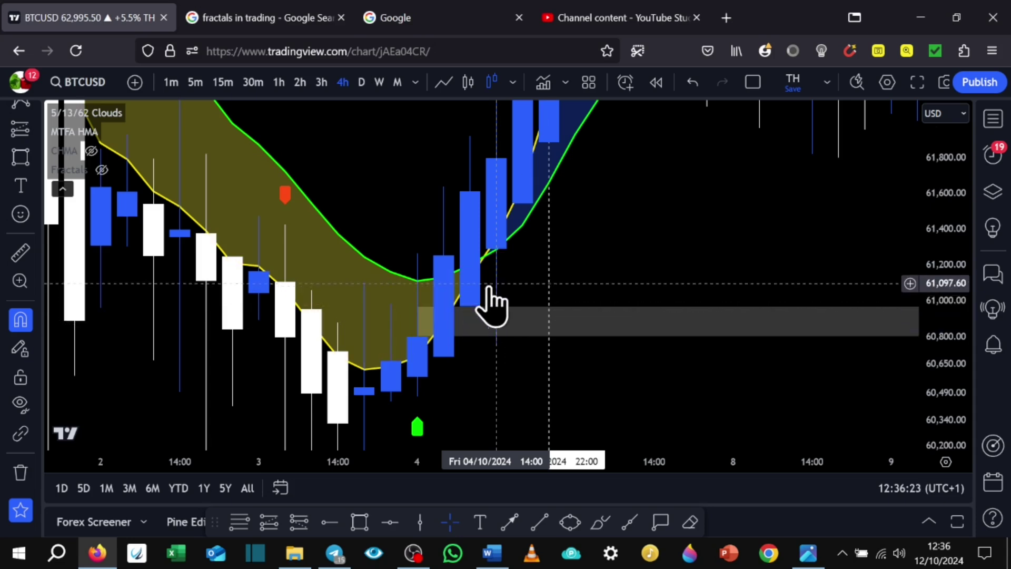
scroll(668, 318, "down", 4)
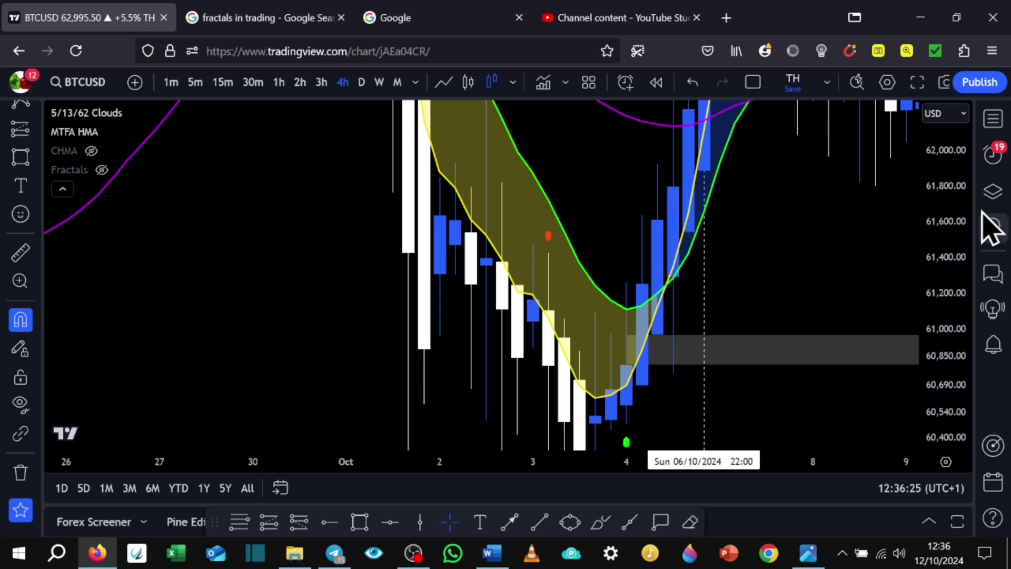
left_click_drag(949, 253, 939, 390)
left_click_drag(806, 269, 748, 311)
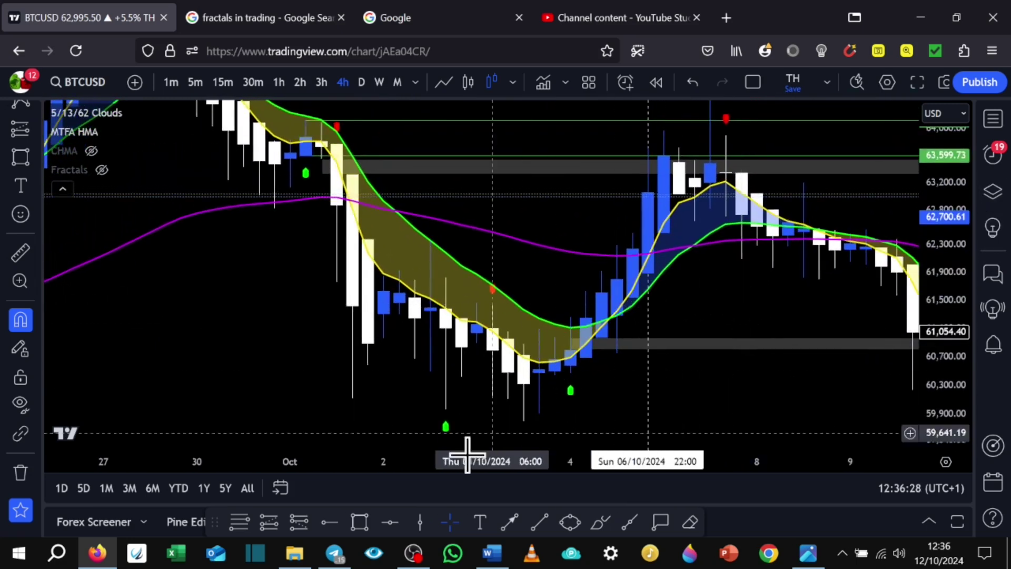
- Place a long position with entry near 60,966, stop at 60,466 and target about 64,009
left_click(269, 523)
left_click(20, 320)
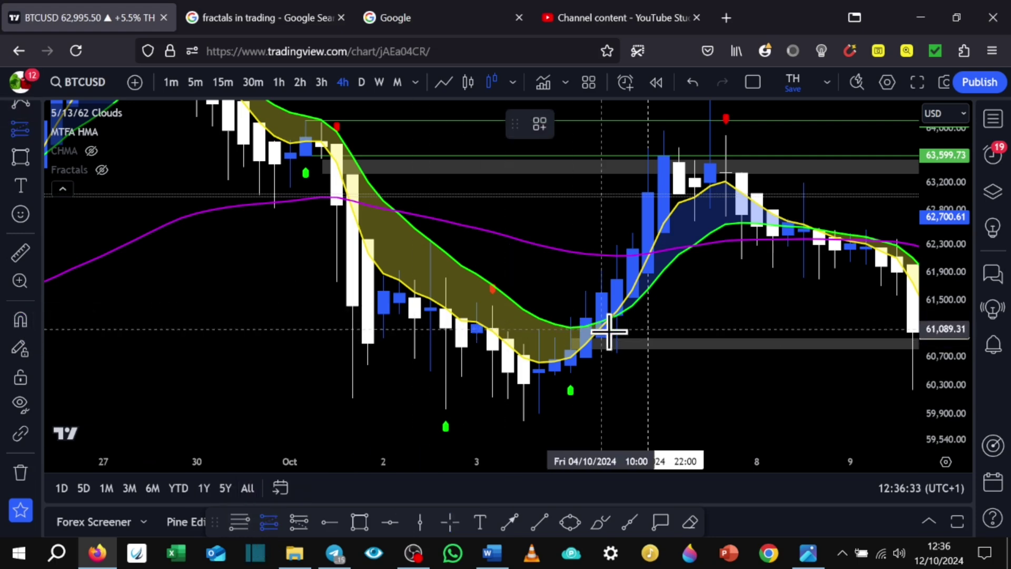
left_click(633, 338)
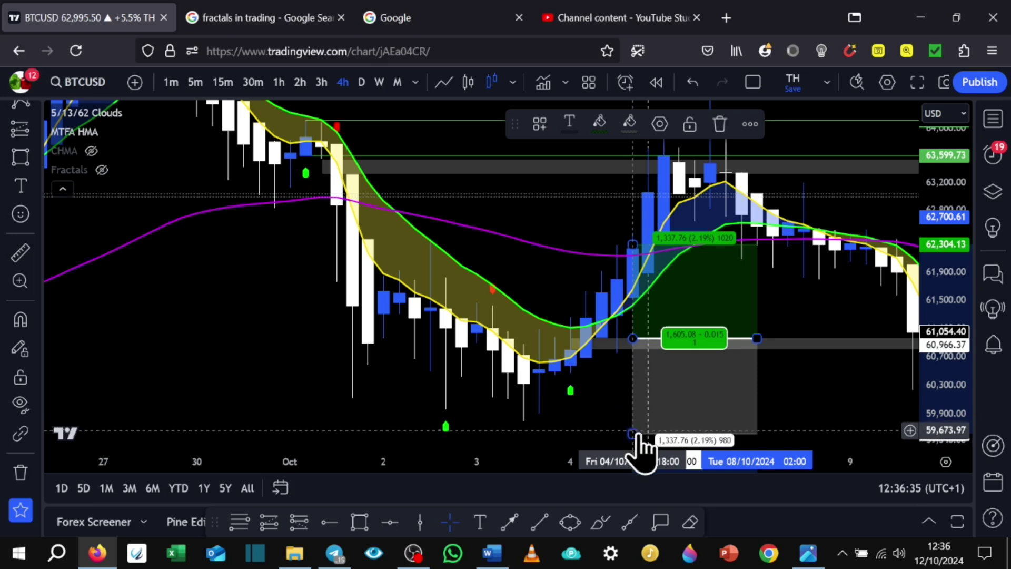
left_click_drag(633, 436, 632, 373)
left_click_drag(629, 246, 620, 127)
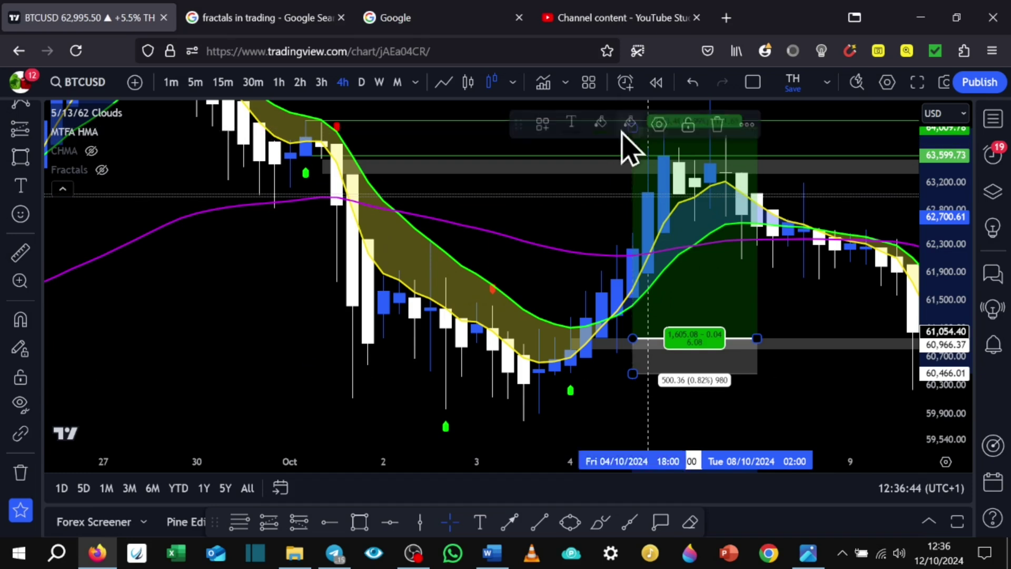
left_click(834, 295)
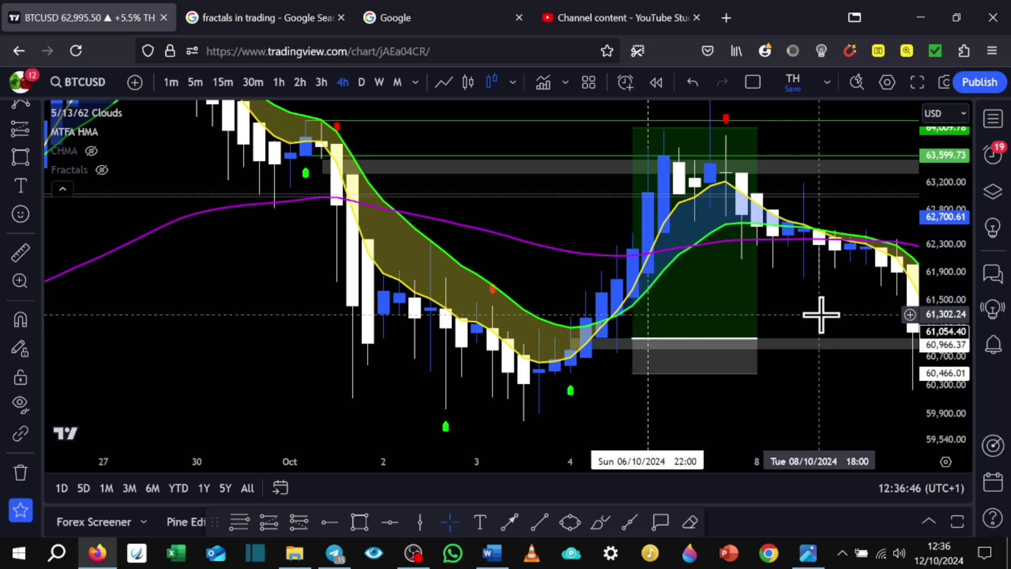
left_click_drag(817, 314, 740, 346)
left_click(614, 323)
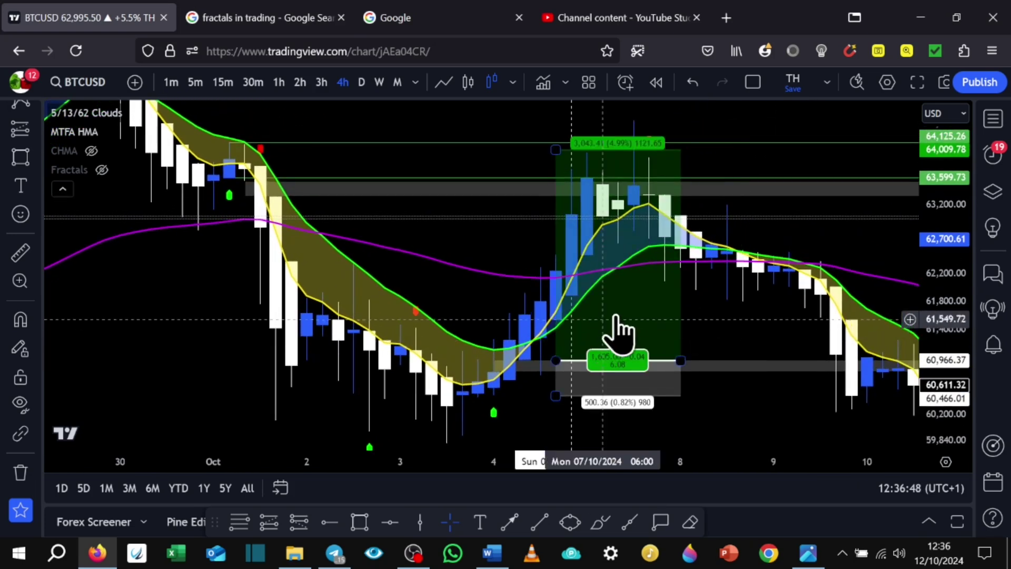
- Delete the long position and both green horizontal levels
left_click(720, 124)
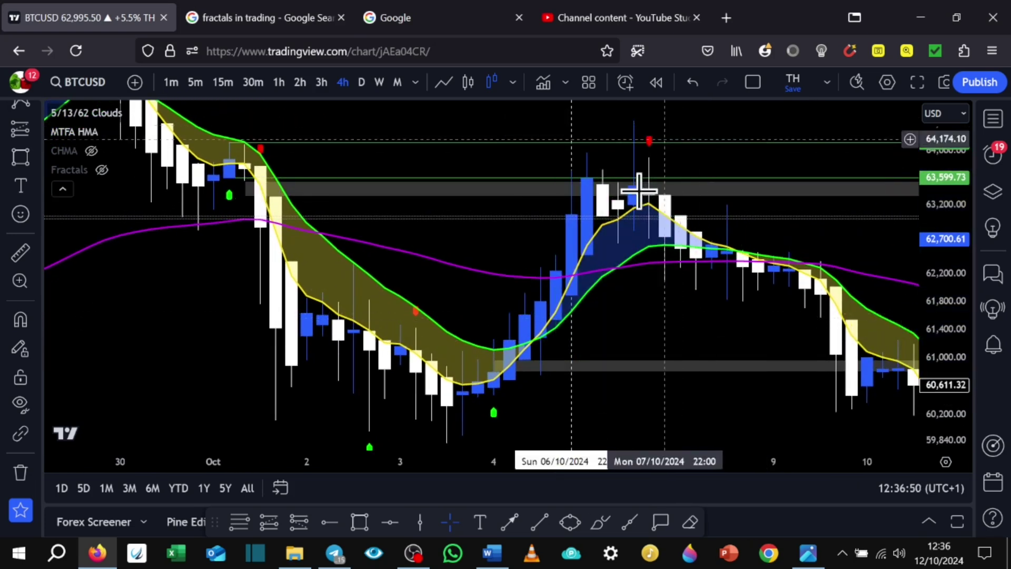
left_click(352, 179)
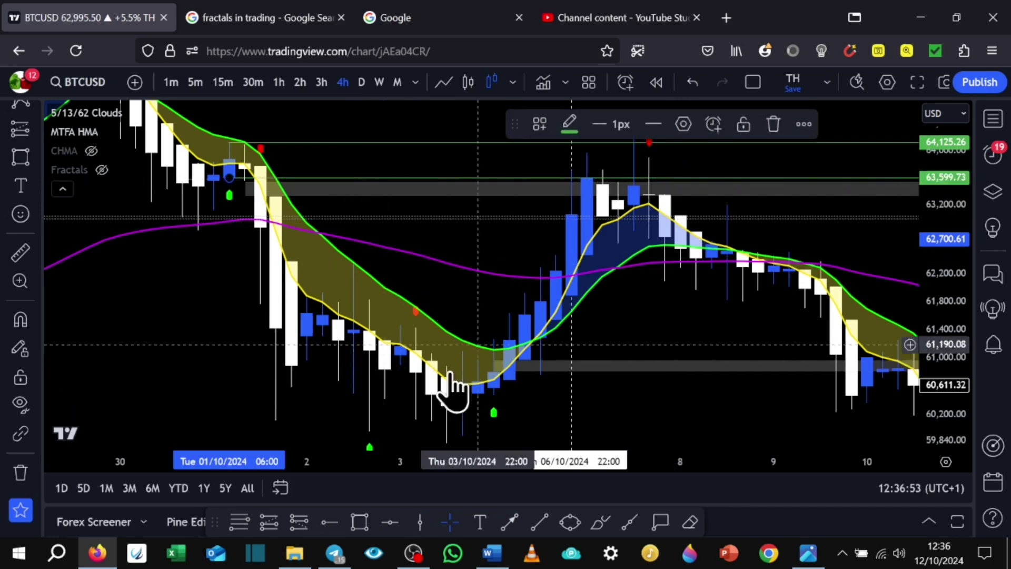
left_click(772, 124)
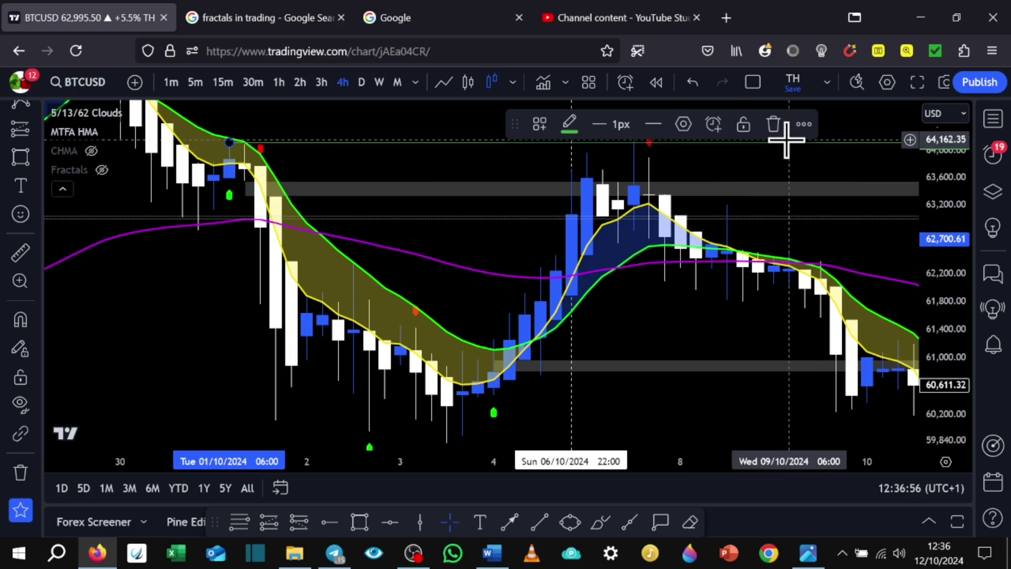
left_click(772, 125)
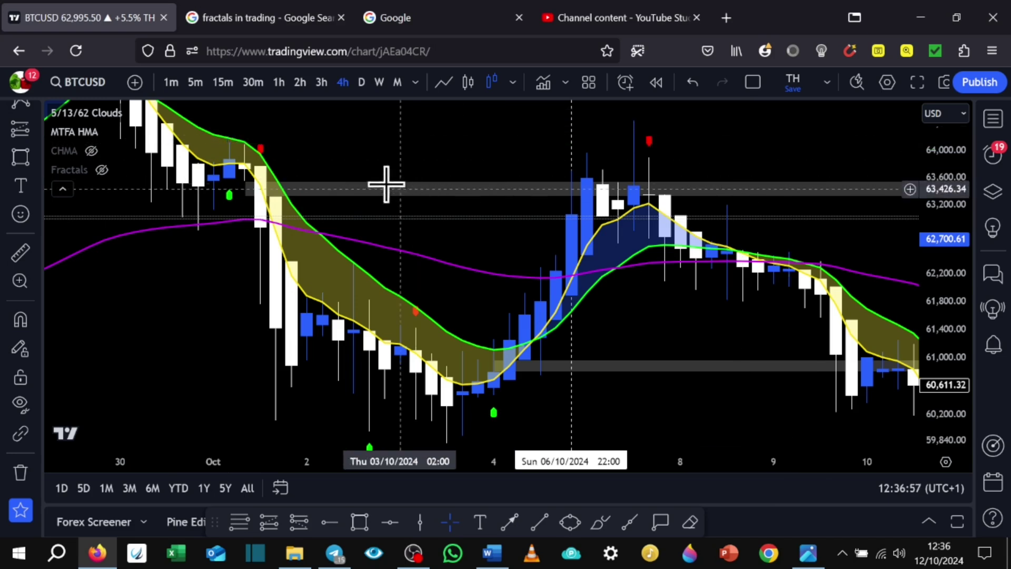
- Delete the grey zone near 63,345 and the lower grey zone
left_click(370, 195)
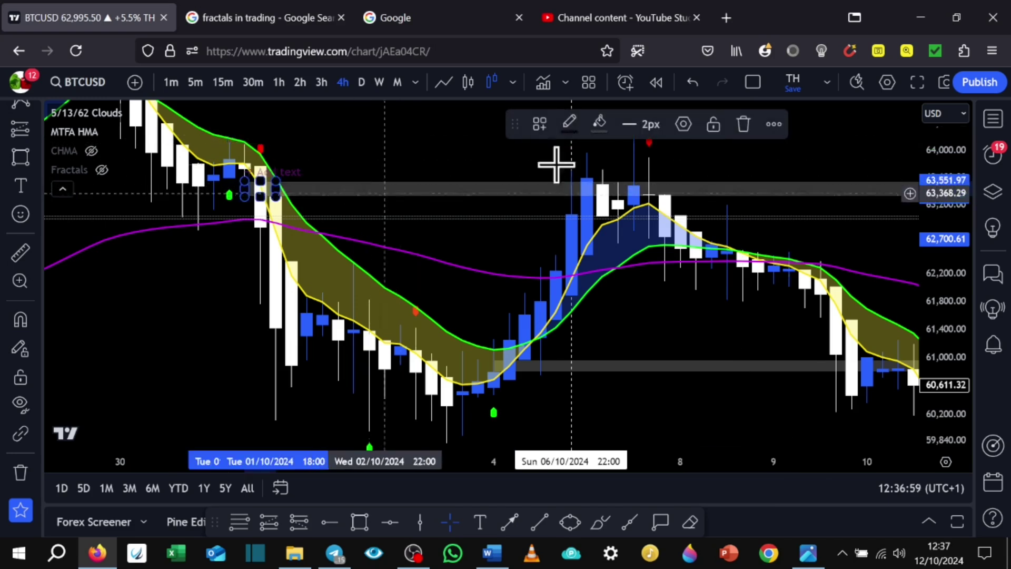
left_click(745, 125)
left_click_drag(422, 185, 422, 176)
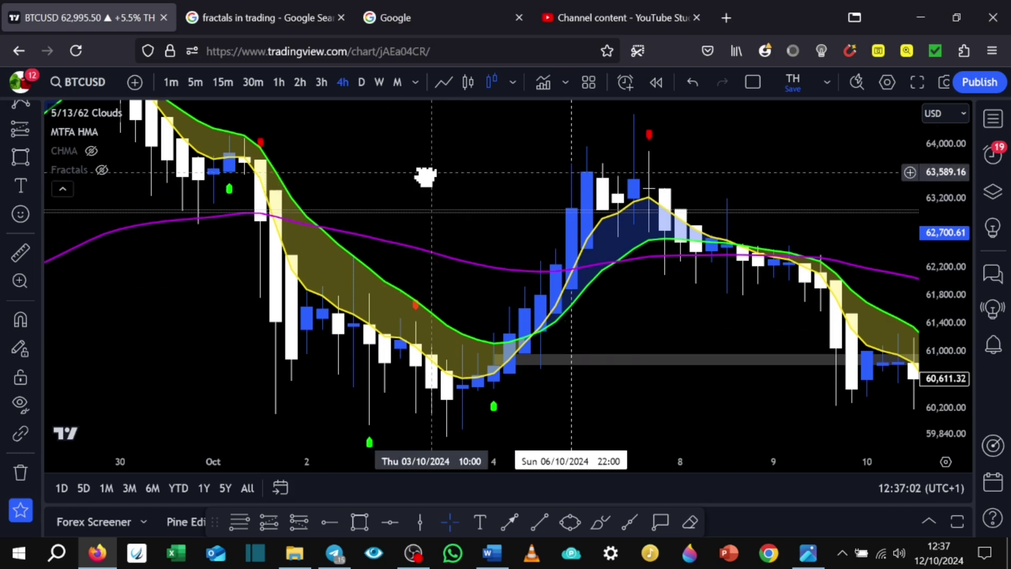
left_click(592, 359)
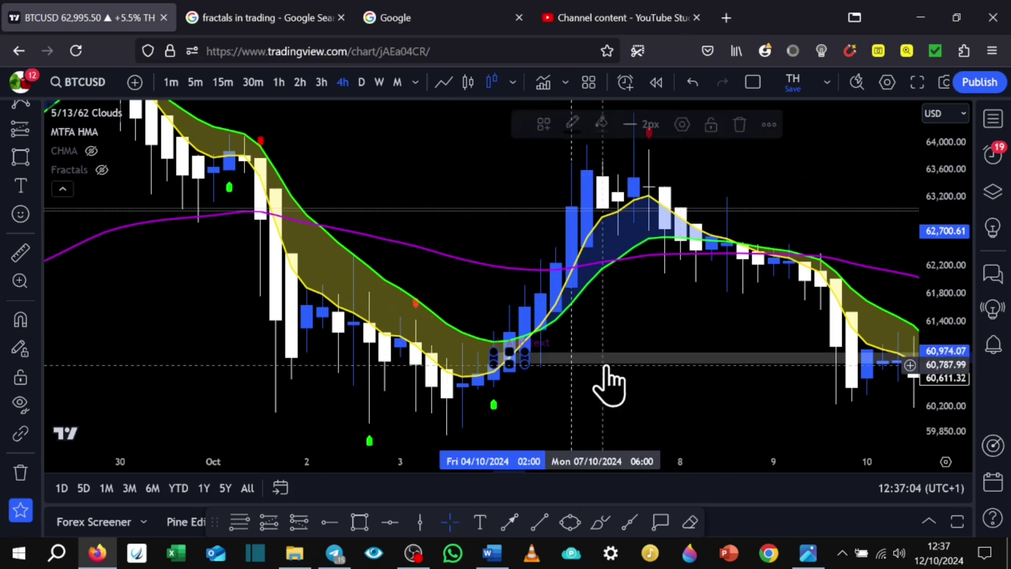
left_click(744, 125)
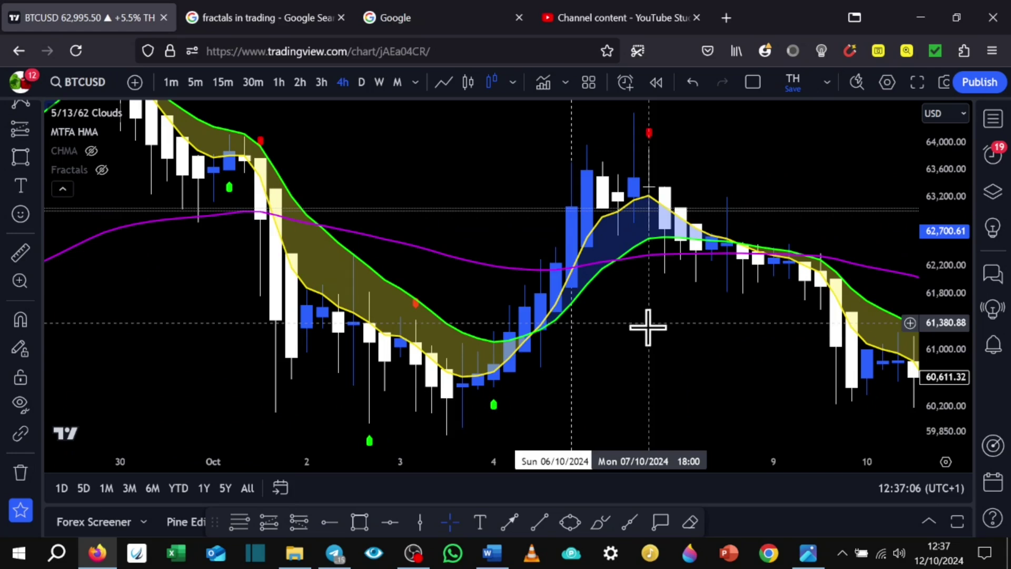
left_click_drag(643, 333, 448, 253)
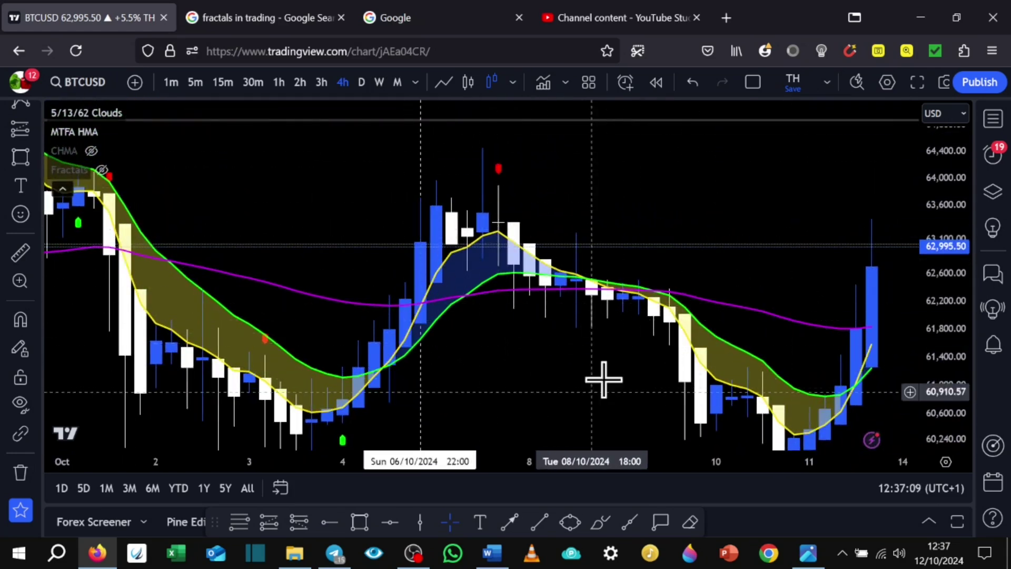
left_click_drag(616, 343, 697, 372)
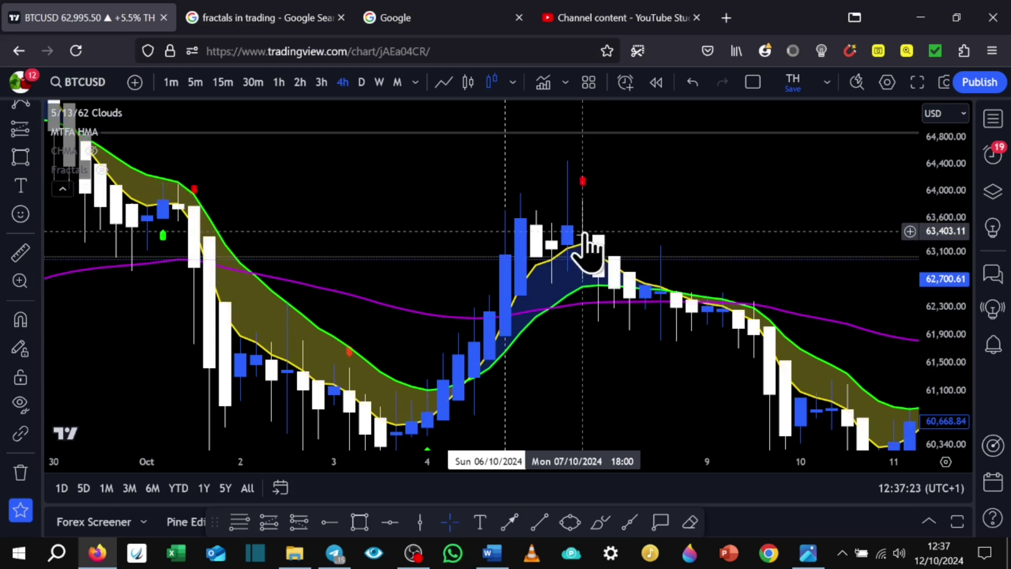
left_click_drag(646, 361, 615, 356)
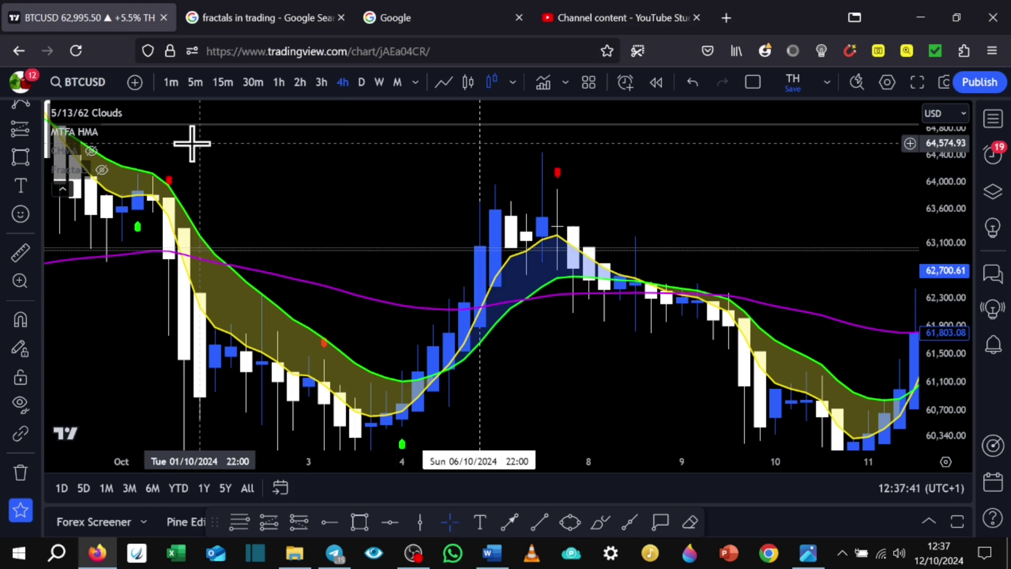
mouse_move(99, 140)
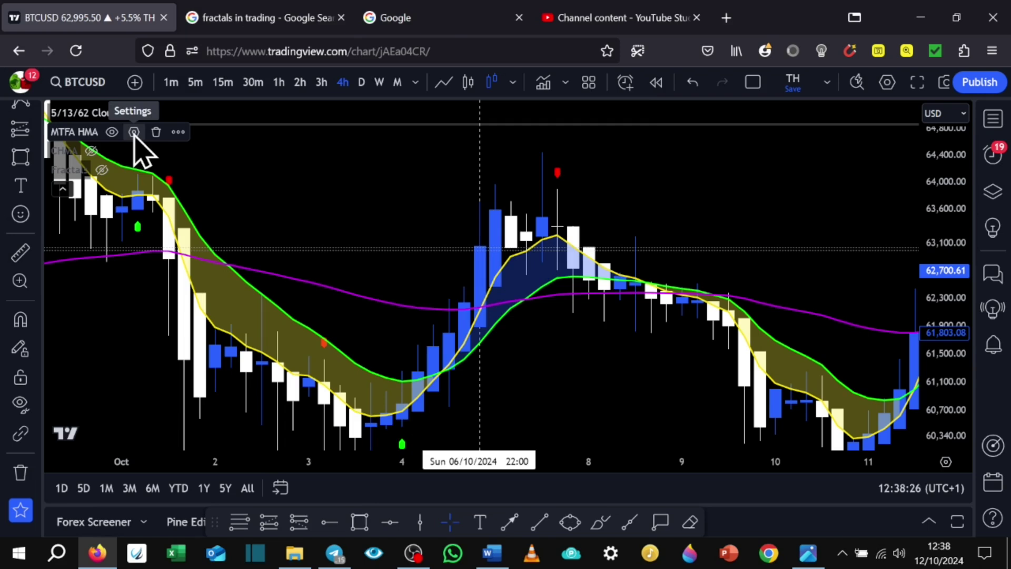
- Turn on the Hull MA line in the MTFA HMA settings
left_click(134, 132)
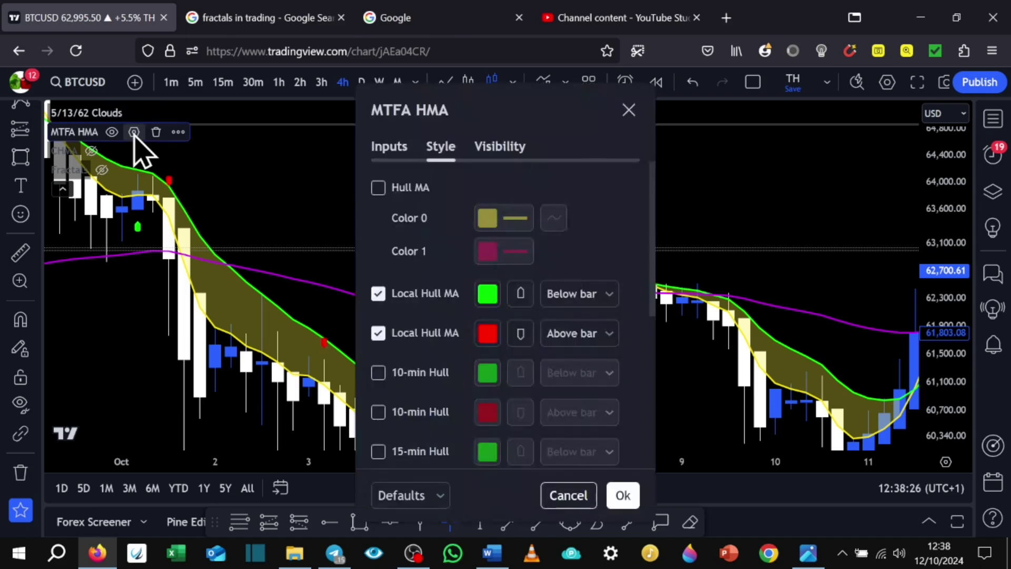
left_click(378, 188)
scroll(492, 316, "down", 5)
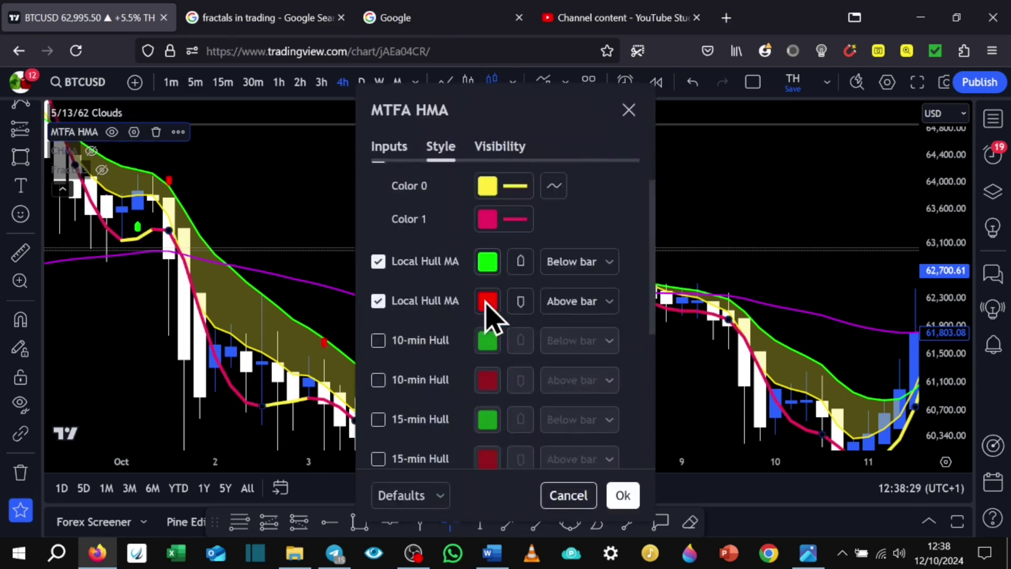
left_click(403, 151)
left_click(441, 158)
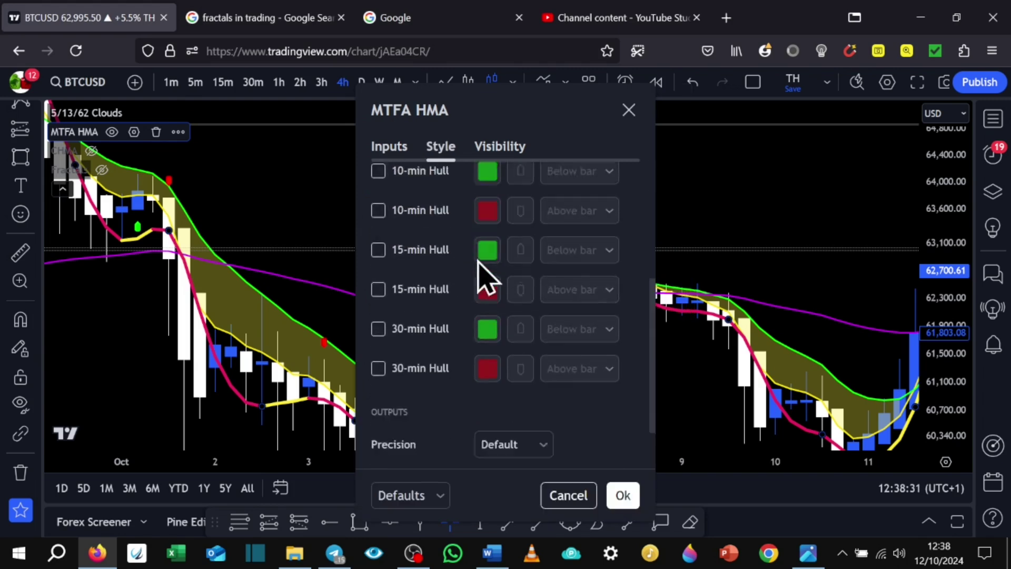
scroll(481, 270, "down", 4)
scroll(482, 271, "down", 1)
scroll(473, 300, "up", 6)
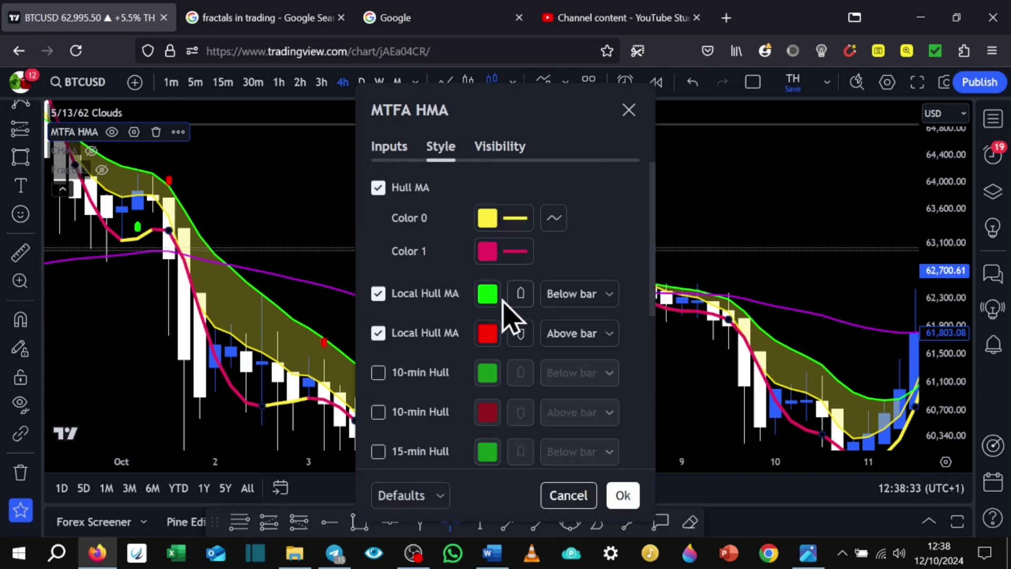
- Switch off both Local Hull MA markers, apply, and hide the 5/13/62 Clouds indicator
left_click(378, 294)
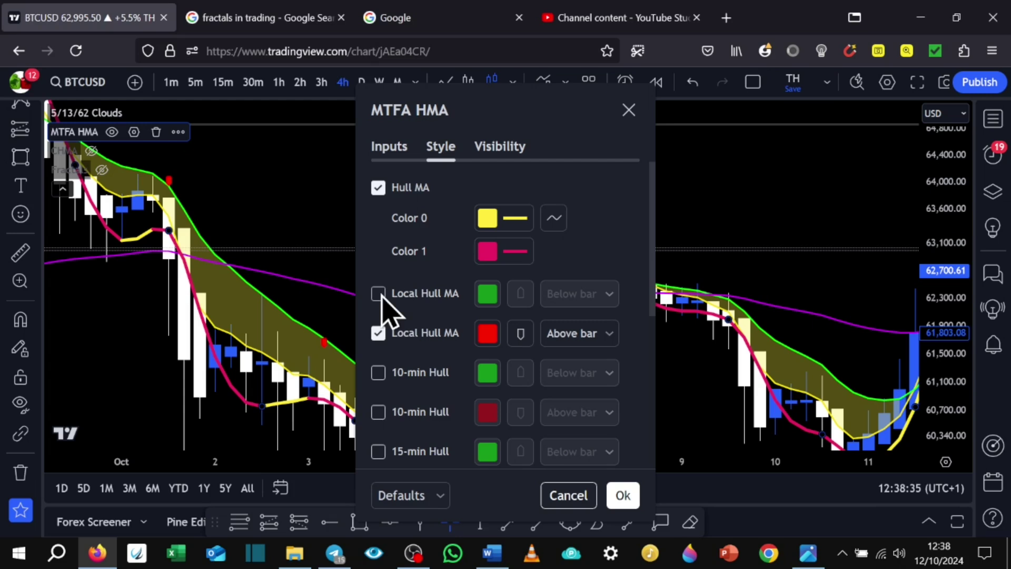
left_click(379, 333)
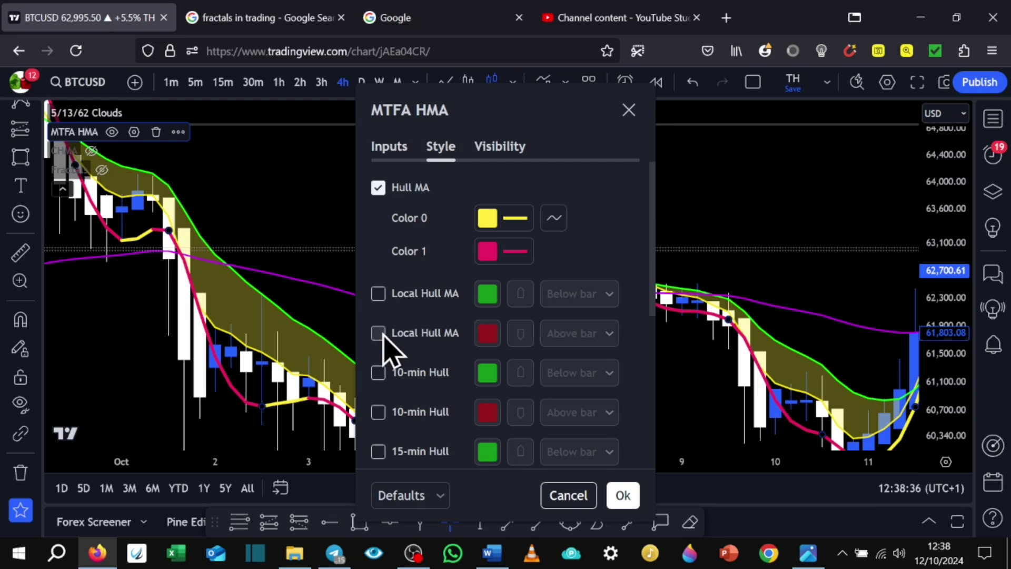
left_click(624, 497)
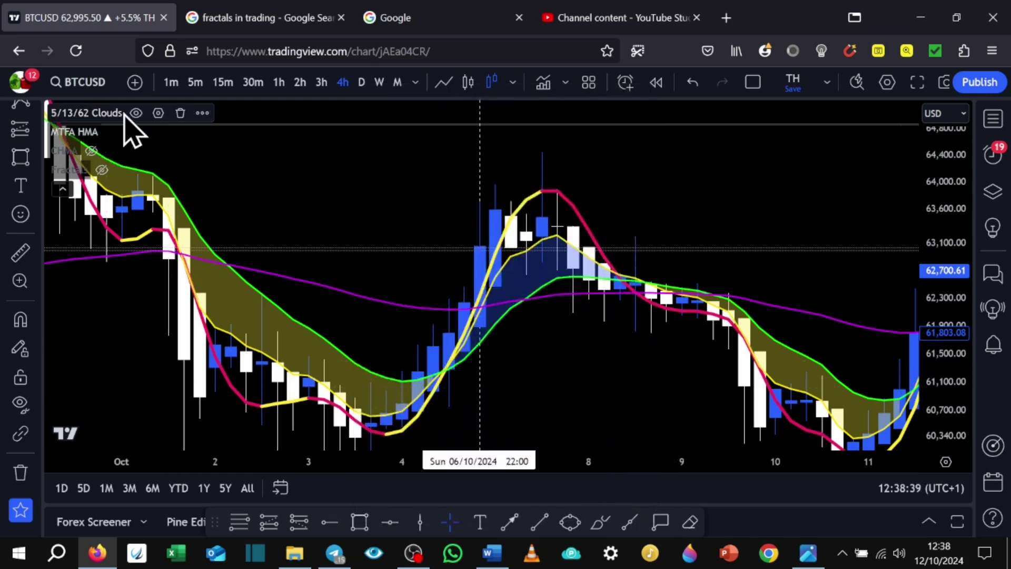
left_click(136, 113)
left_click_drag(591, 350, 553, 350)
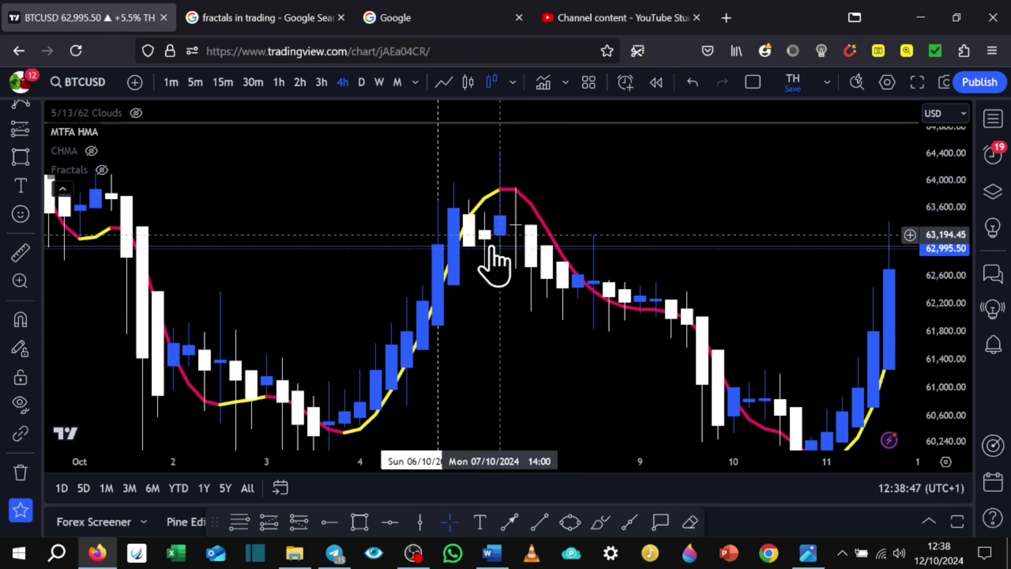
left_click_drag(524, 377, 509, 385)
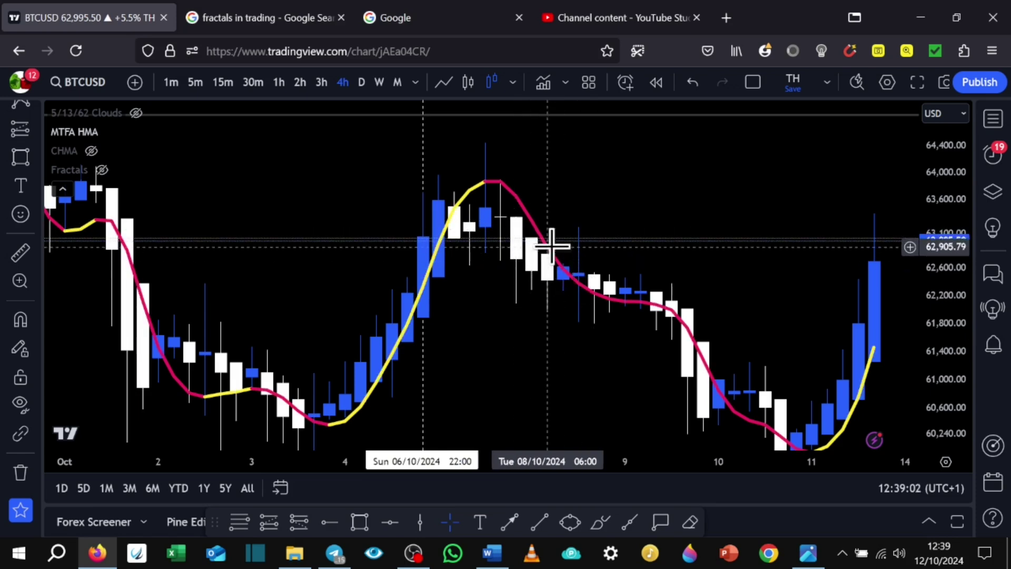
mouse_move(106, 155)
mouse_move(109, 136)
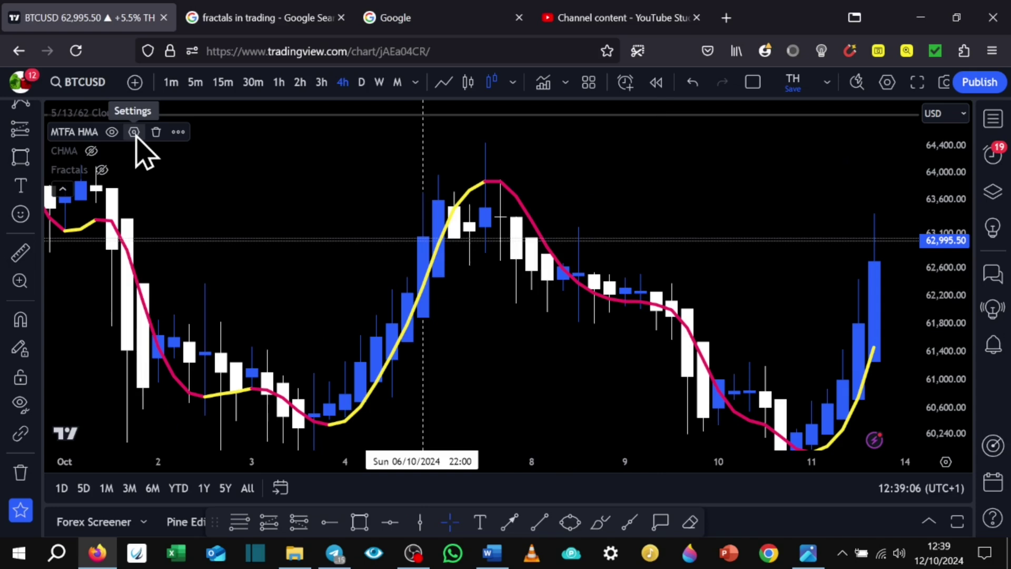
- Re-enable both Local Hull MA markers and turn off the Hull MA line in MTFA HMA
left_click(134, 132)
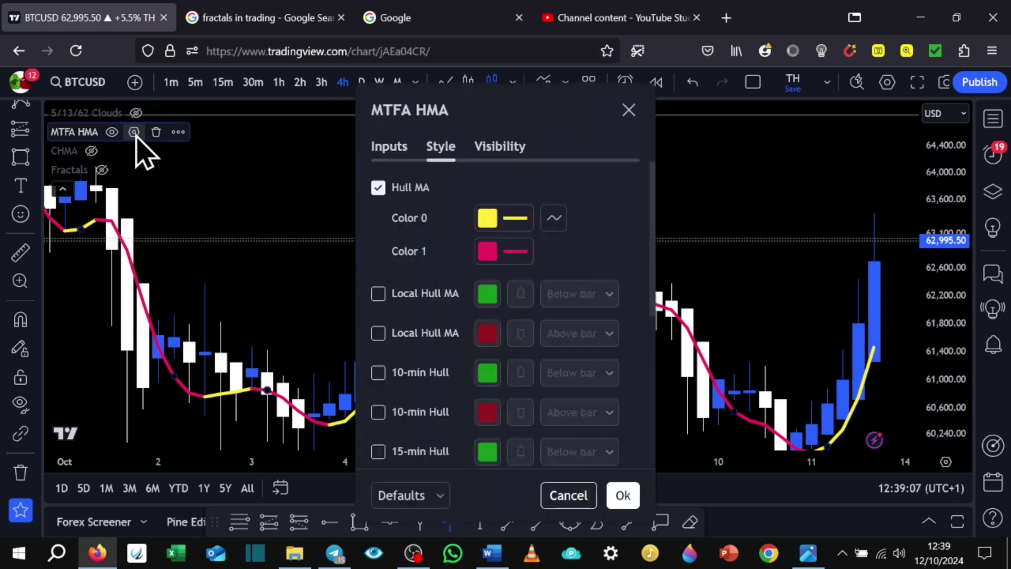
left_click(379, 294)
left_click(379, 333)
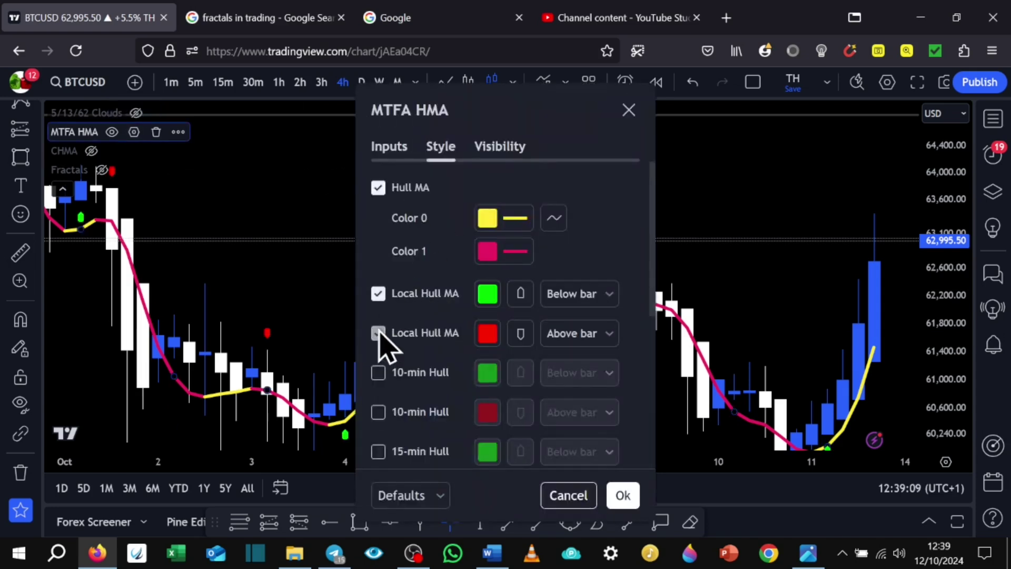
left_click(379, 188)
left_click(623, 495)
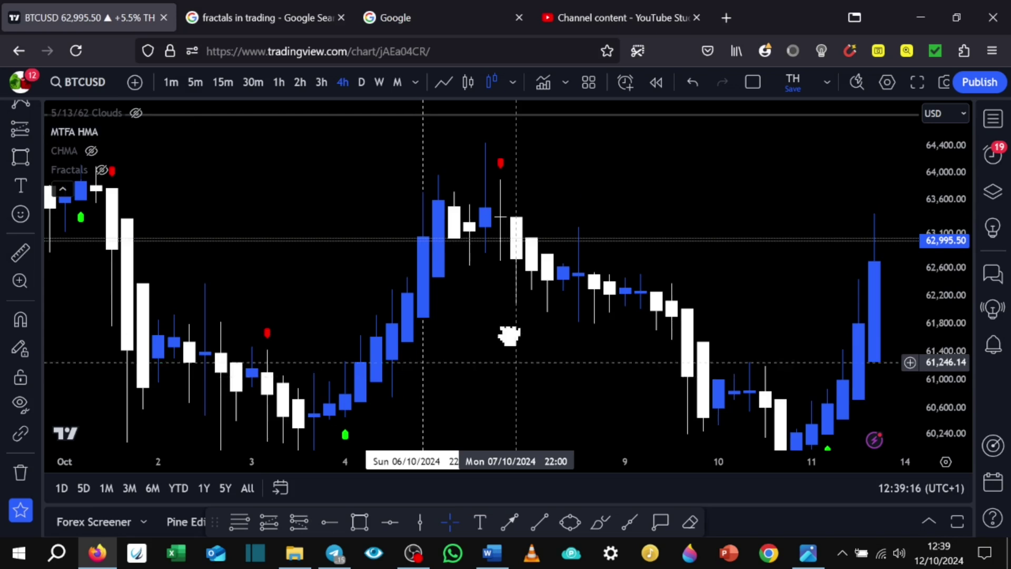
- Make the 5/13/62 Clouds indicator visible again with MTFA HMA hidden
mouse_move(508, 338)
left_mouse_down()
mouse_move(507, 357)
mouse_move(511, 333)
left_mouse_up()
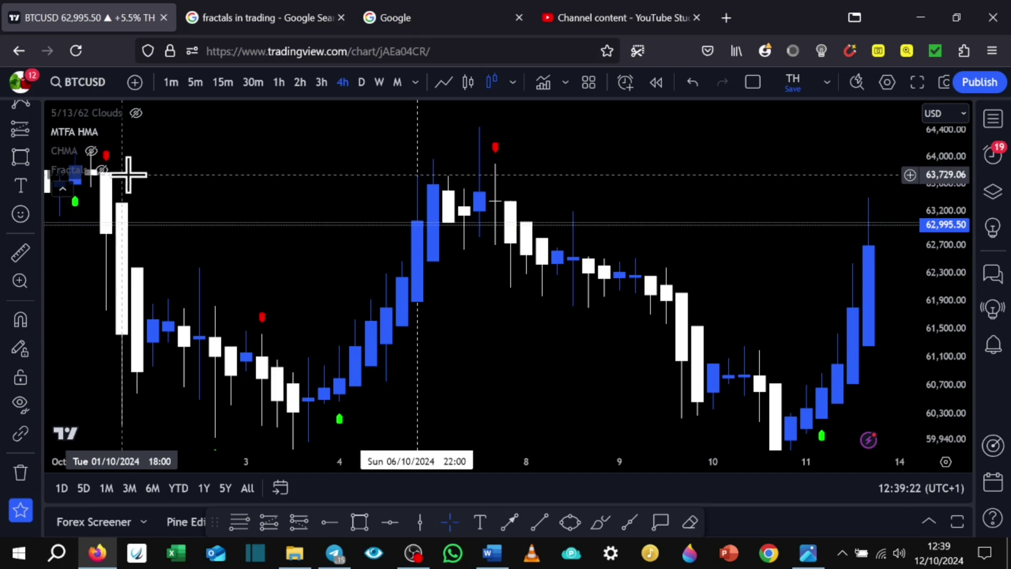
mouse_move(82, 136)
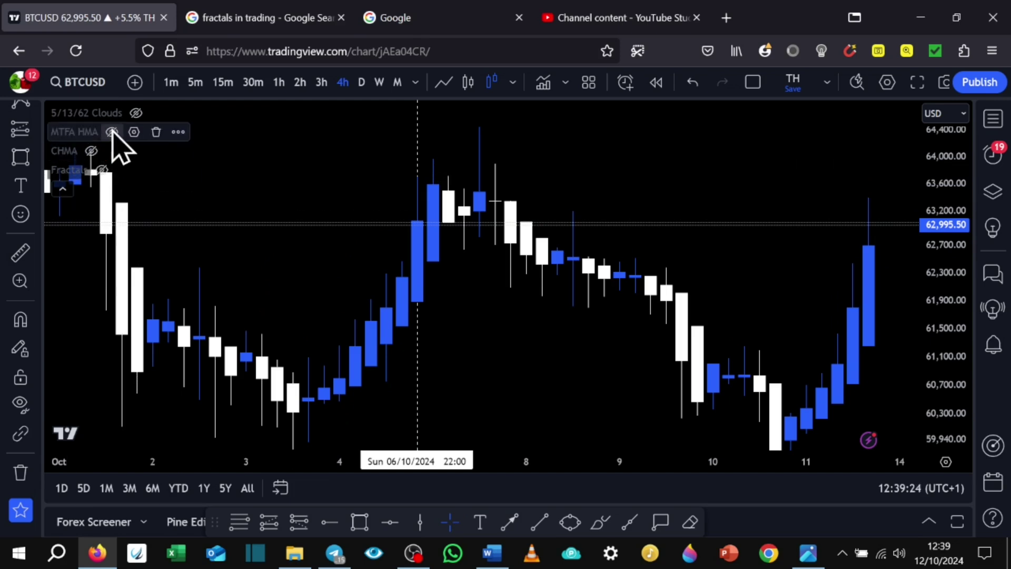
left_click(135, 113)
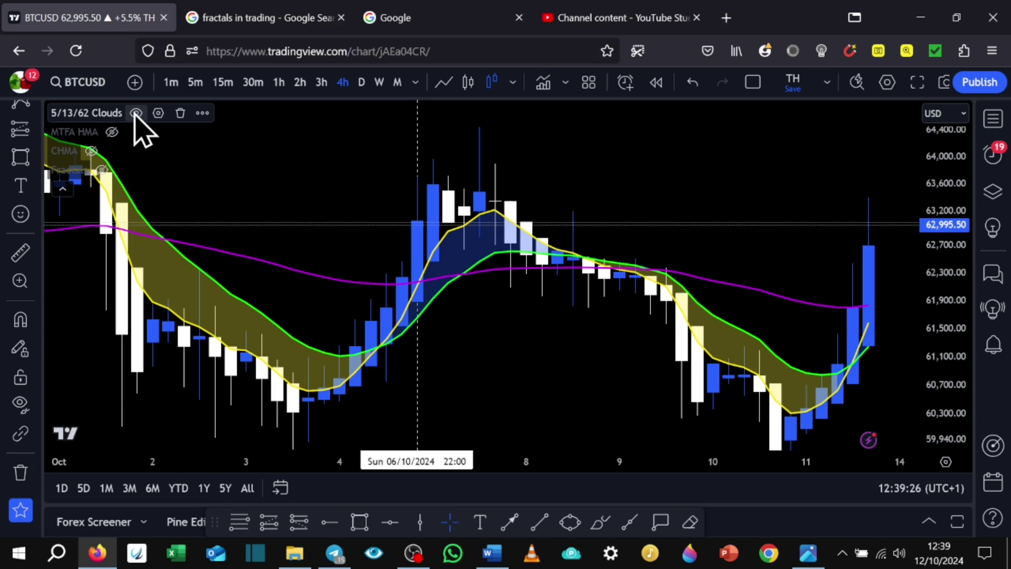
mouse_move(63, 174)
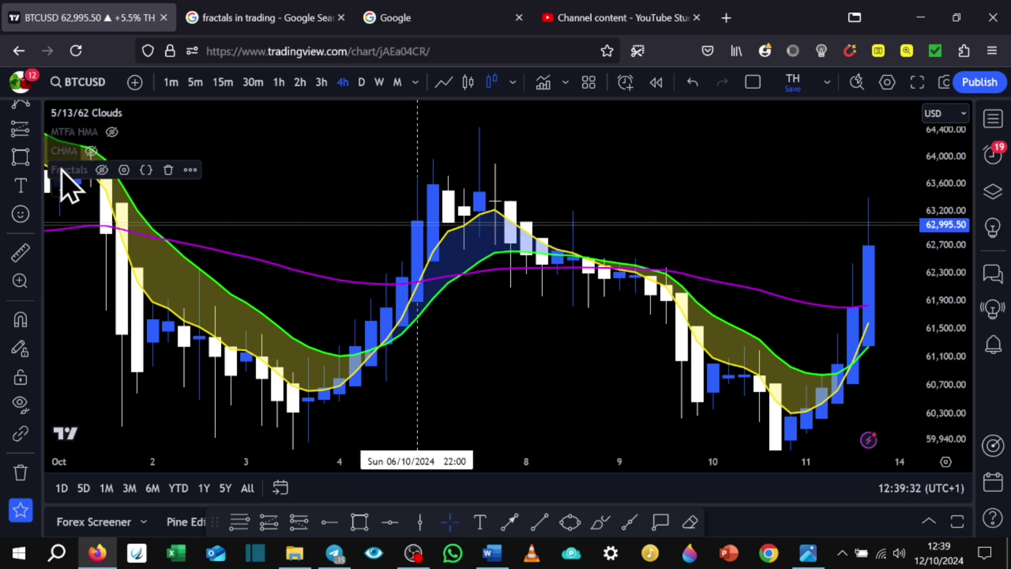
- Turn on the Fractals indicator and view its swing-high and swing-low triangles on the chart
left_click(102, 171)
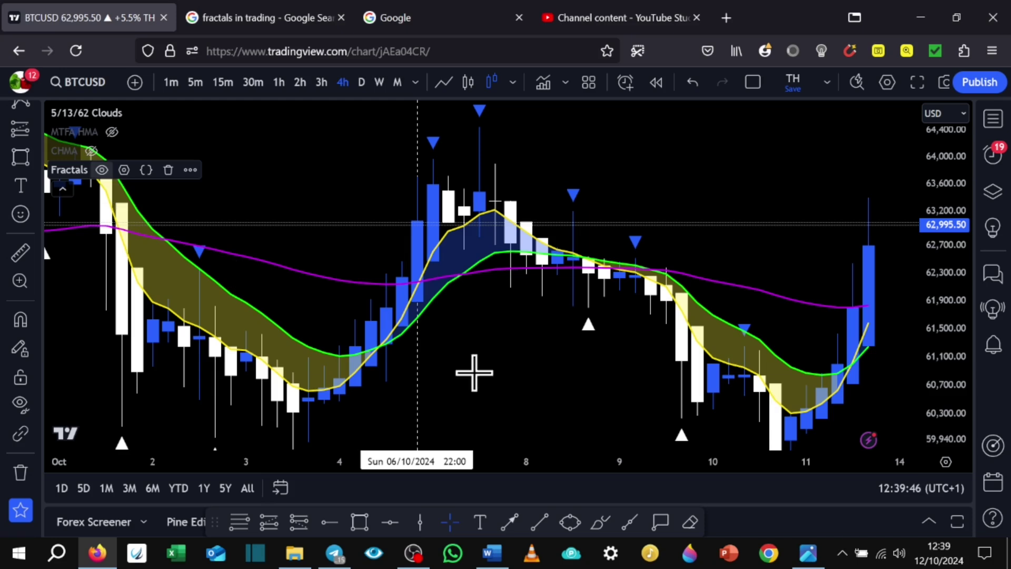
left_click(274, 21)
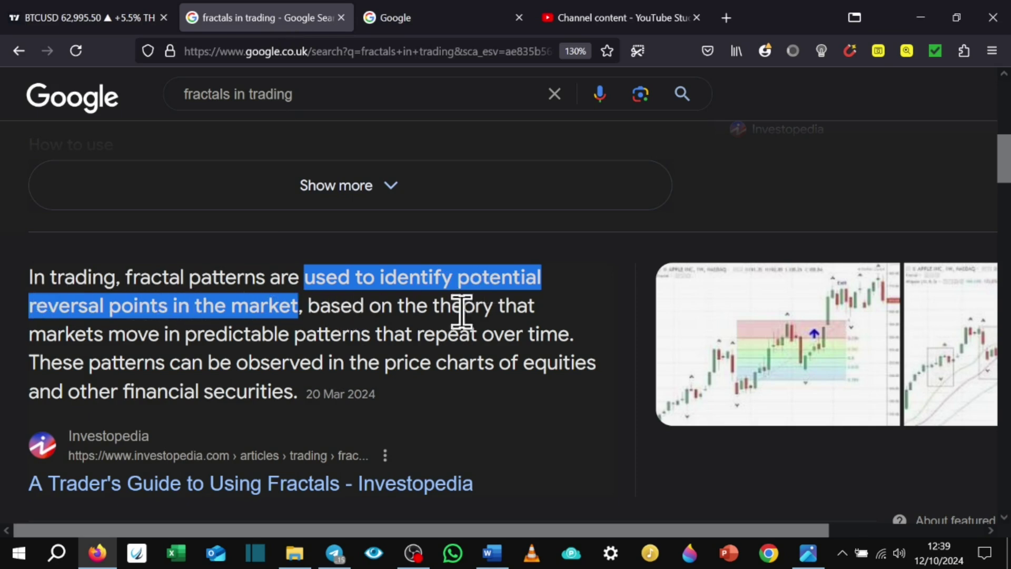
left_click(100, 20)
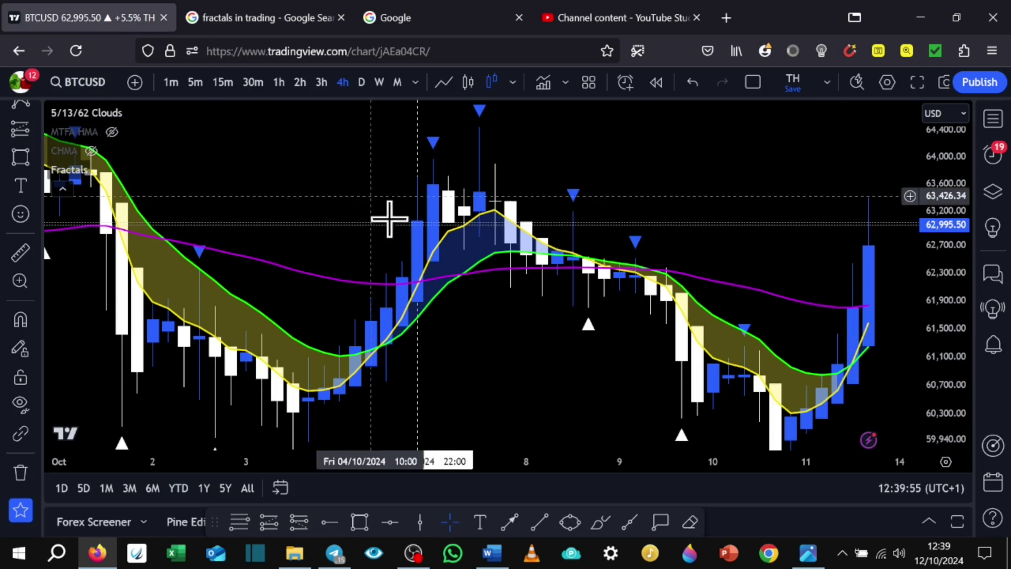
left_click_drag(533, 333, 512, 359)
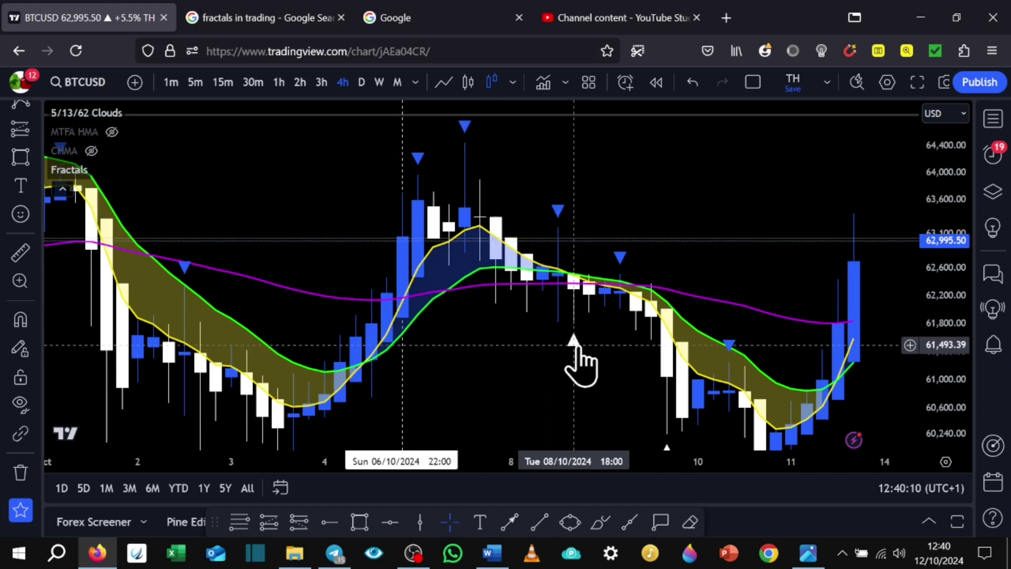
mouse_move(94, 193)
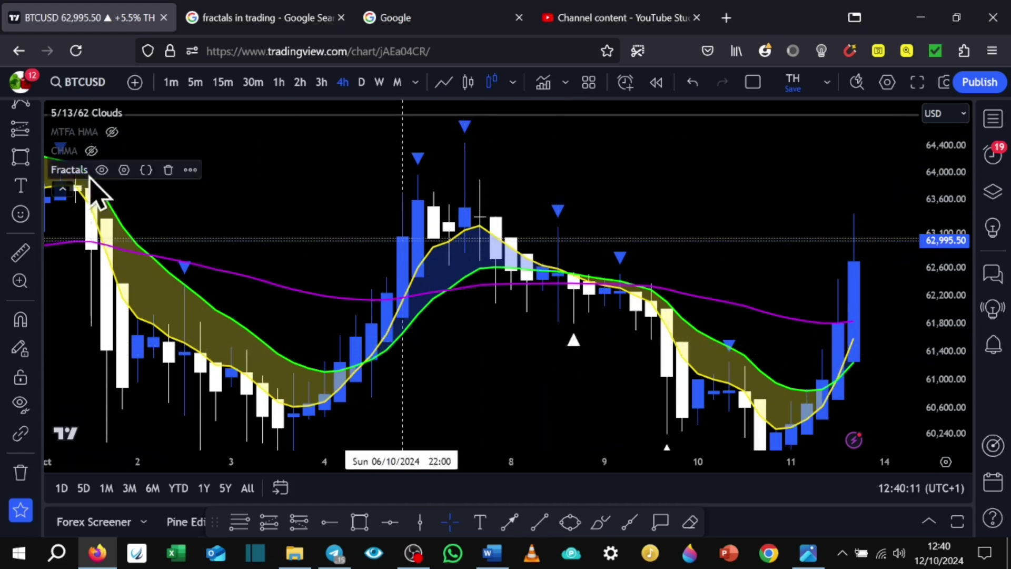
left_click(124, 170)
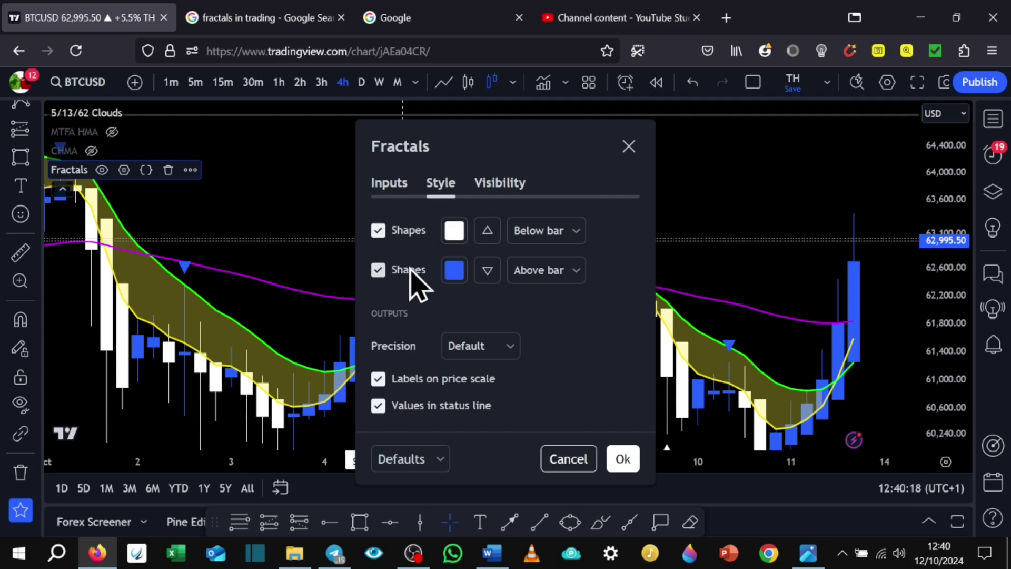
left_click(624, 459)
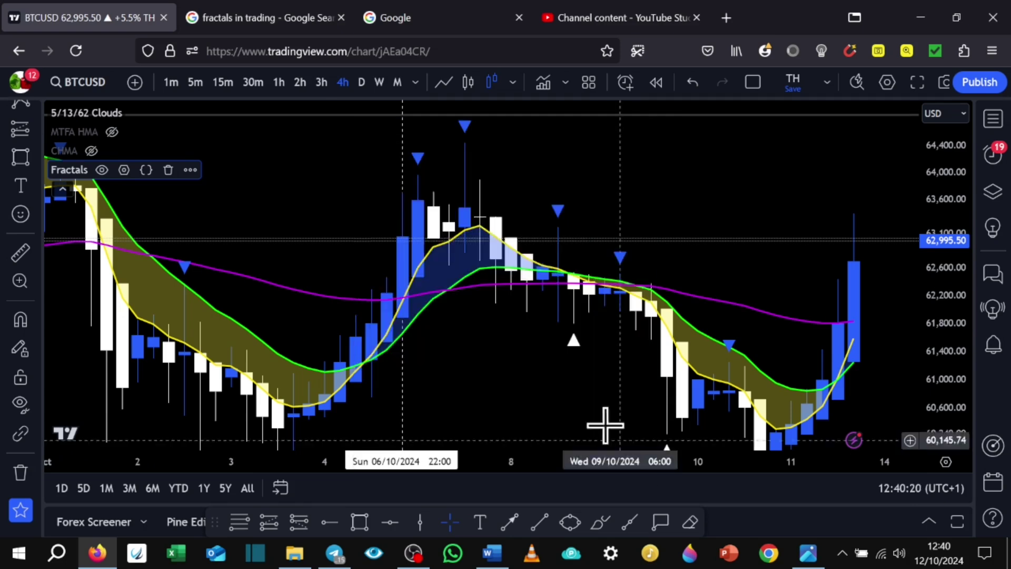
- Pan and zoom the BTCUSD chart onto the candles around the 7–8 October peak
left_click_drag(604, 411, 661, 445)
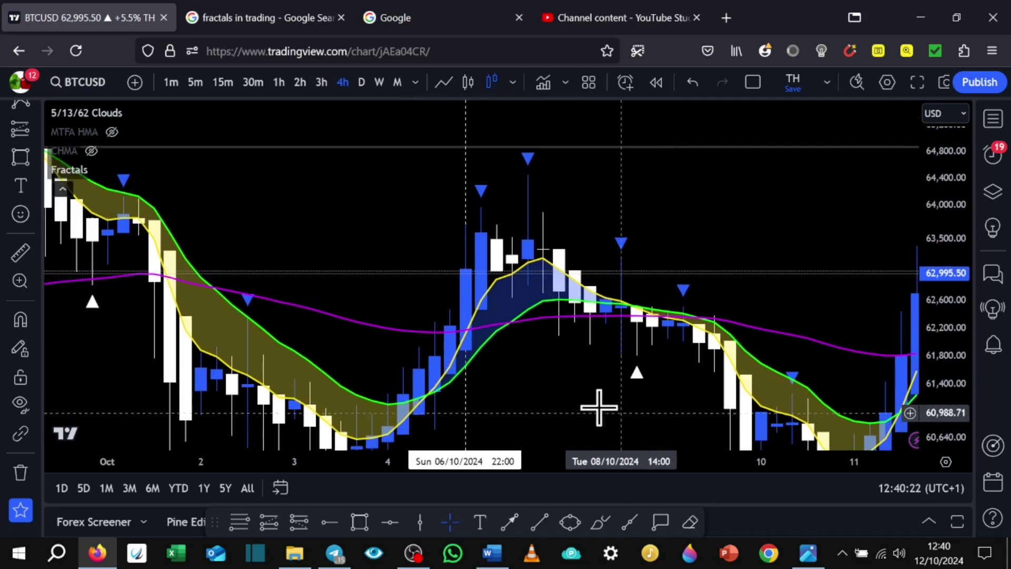
mouse_move(589, 402)
left_mouse_down()
mouse_move(557, 408)
mouse_move(472, 388)
left_mouse_up()
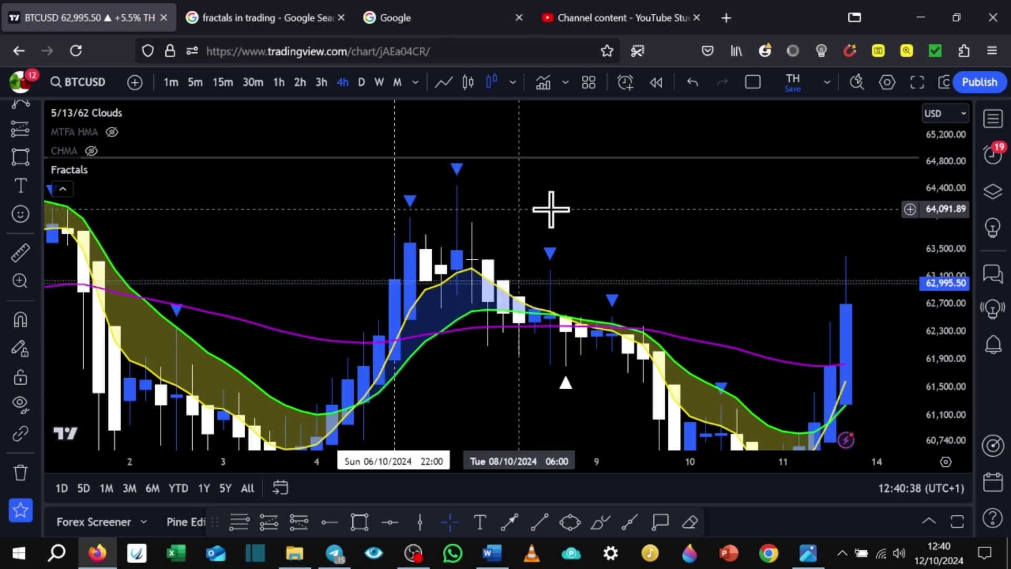
scroll(579, 219, "down", 3)
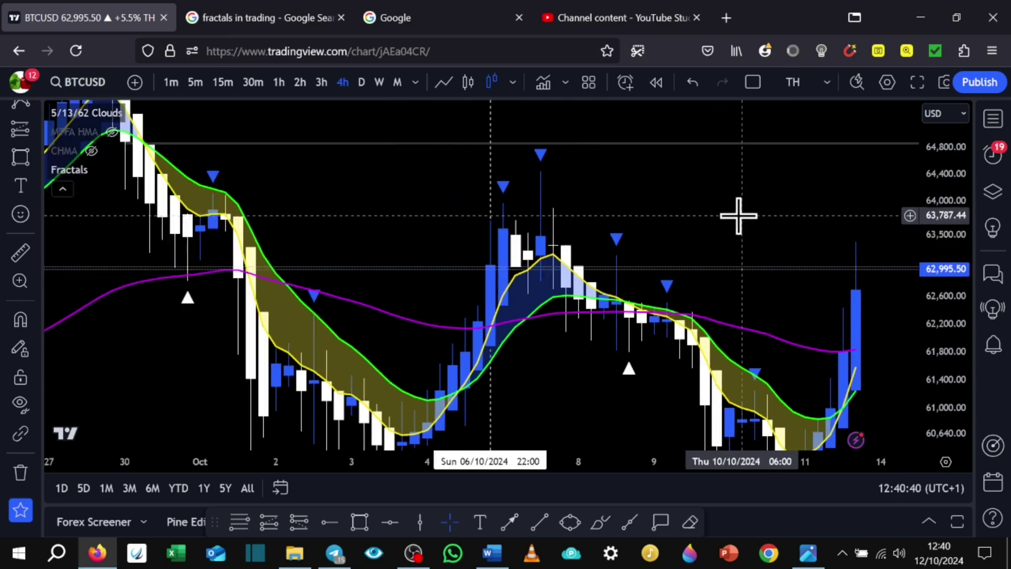
left_click_drag(739, 216, 649, 236)
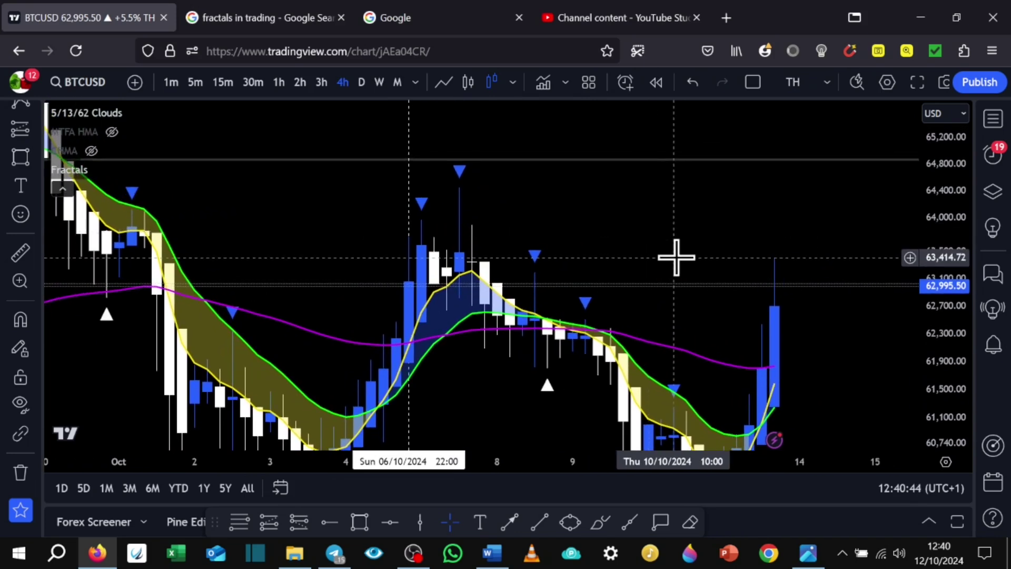
left_click_drag(673, 237, 647, 213)
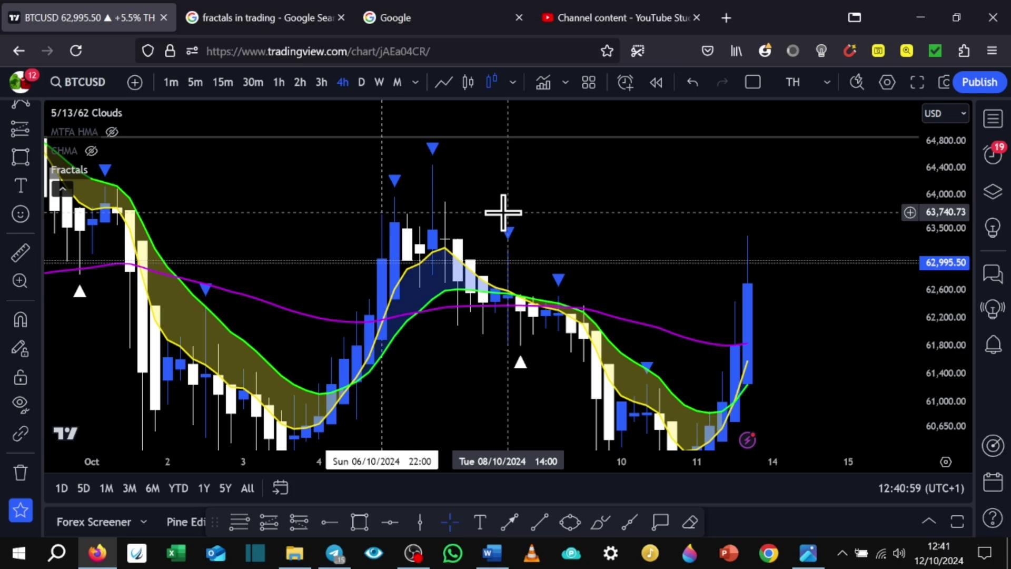
mouse_move(74, 175)
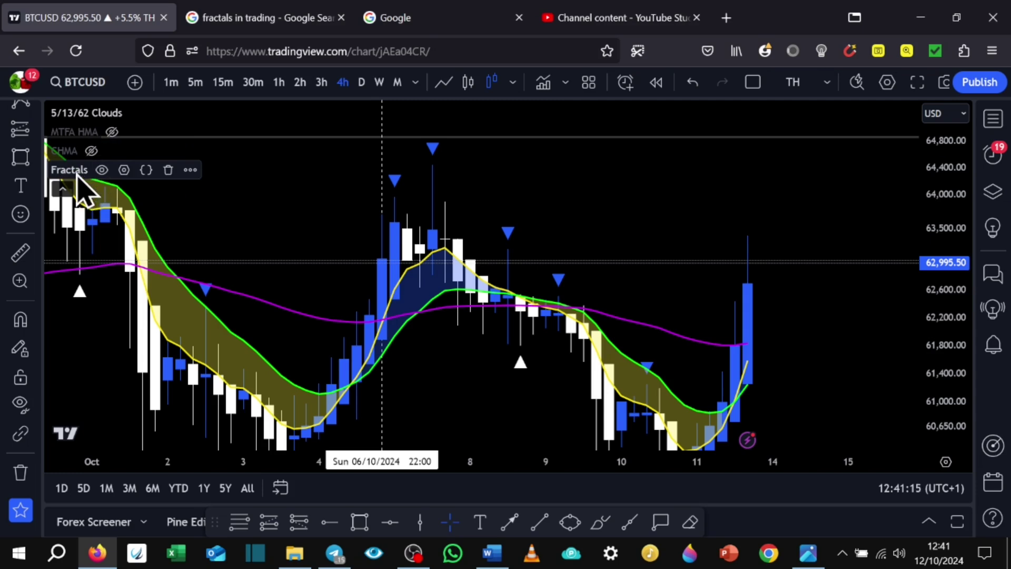
left_click_drag(470, 359, 535, 384)
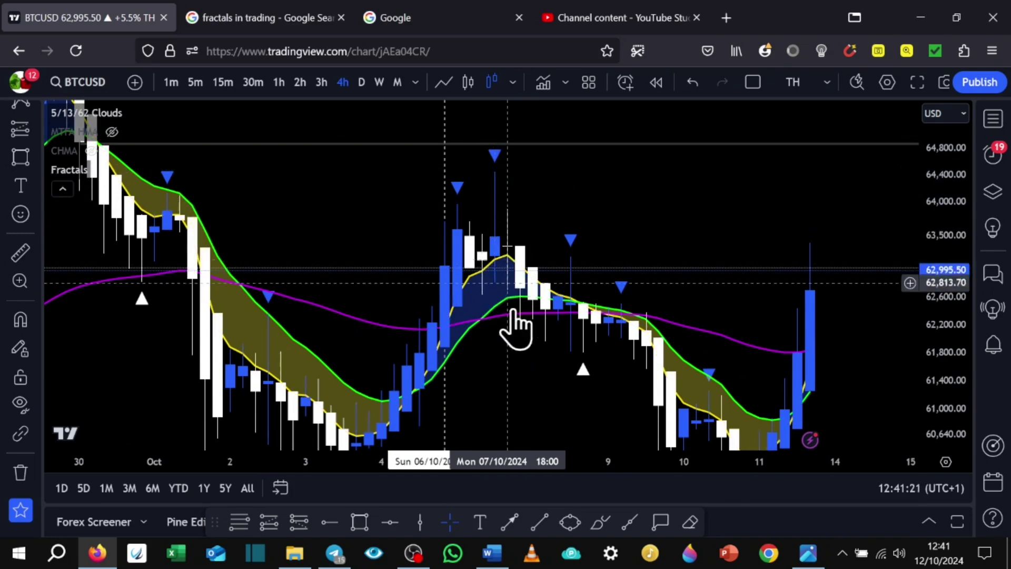
left_click_drag(512, 377, 482, 266)
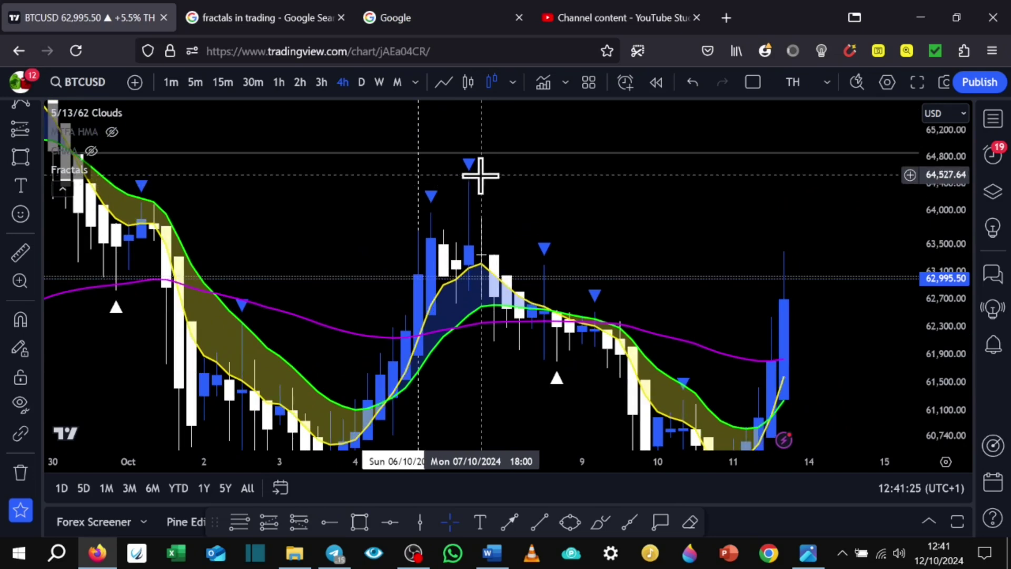
scroll(559, 333, "up", 3)
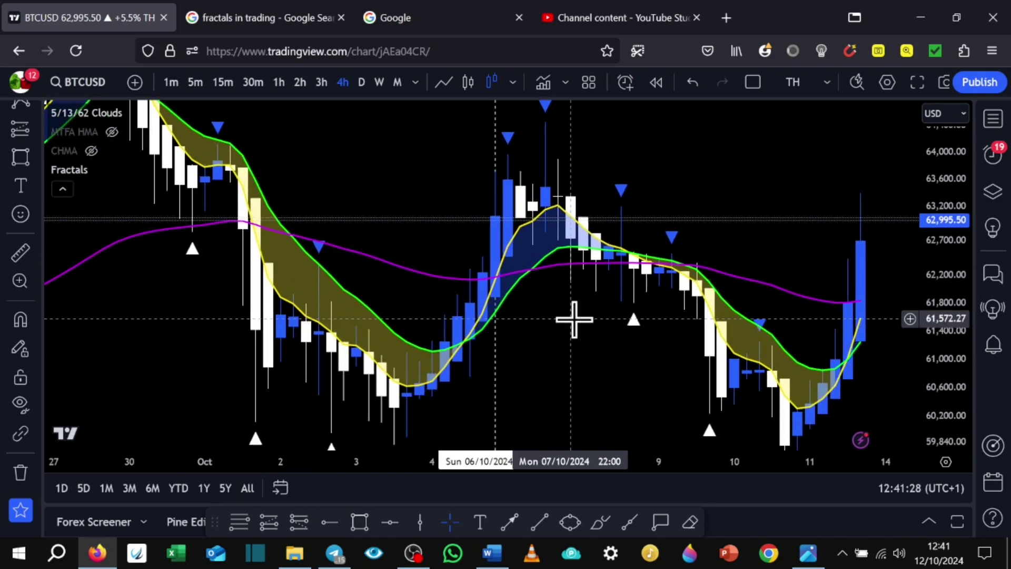
left_click_drag(926, 367, 932, 197)
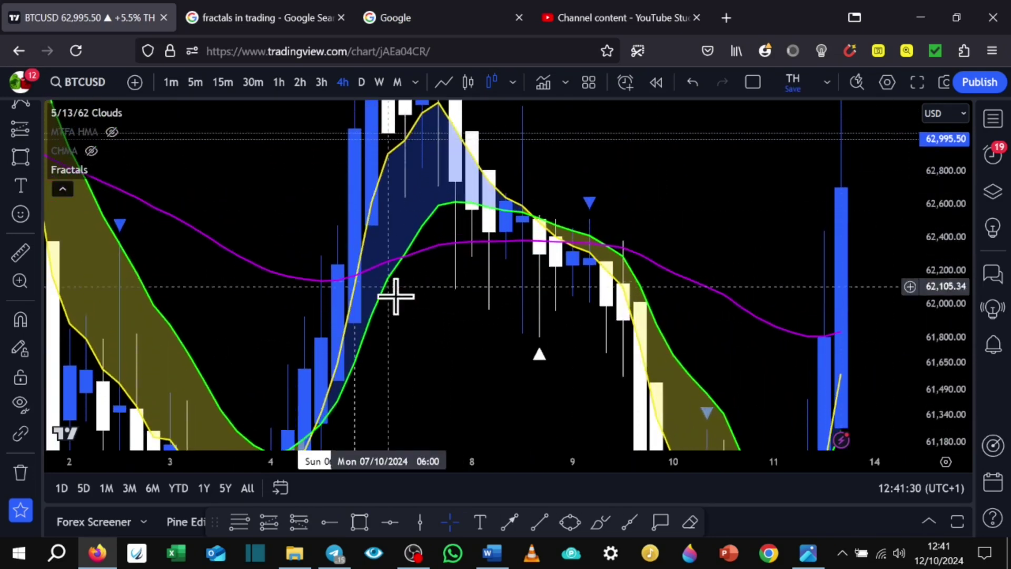
mouse_move(462, 341)
left_mouse_down()
mouse_move(501, 368)
mouse_move(487, 368)
left_mouse_up()
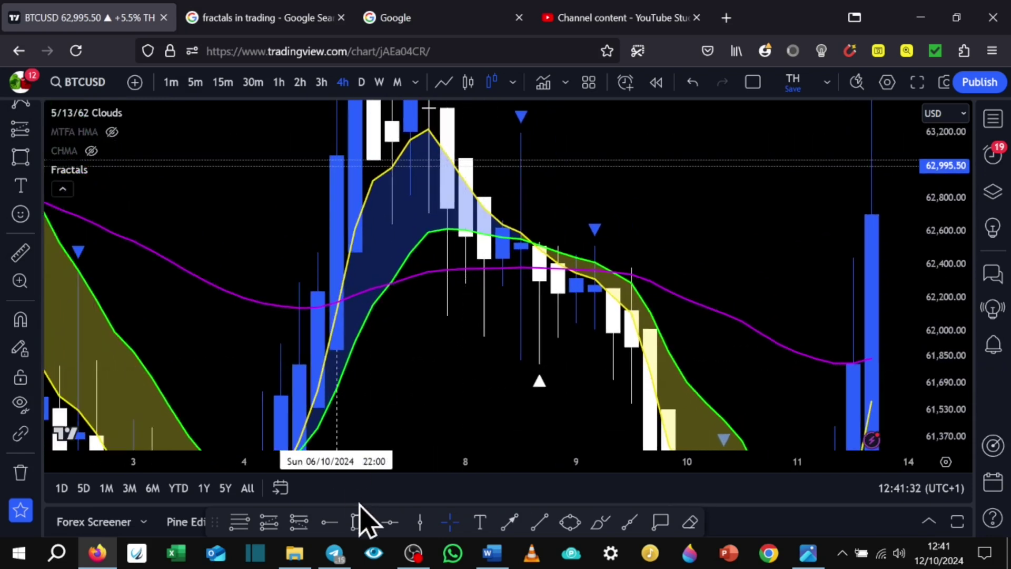
- Enable Magnet mode and draw a grey zone from 62,237.70 to 62,476.26
left_click(21, 321)
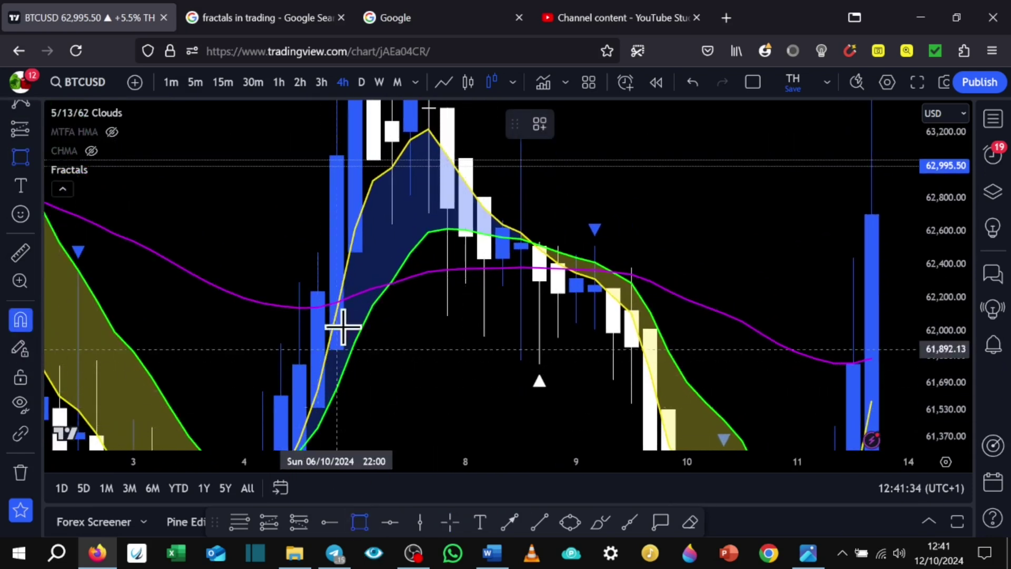
left_click(352, 256)
left_click(323, 274)
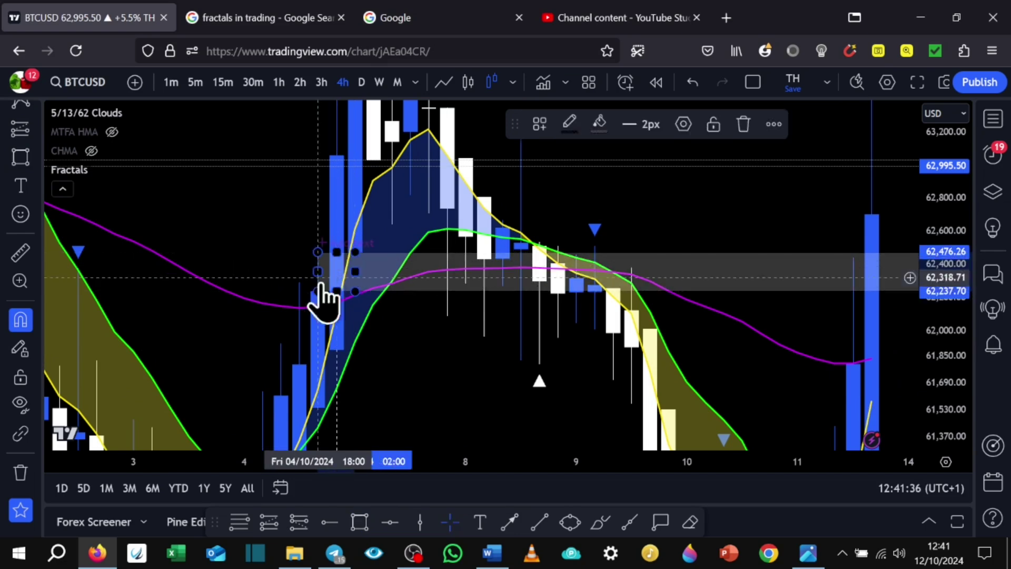
- Pan and rescale the chart down to the October lows near 60,600
left_click_drag(405, 352, 421, 285)
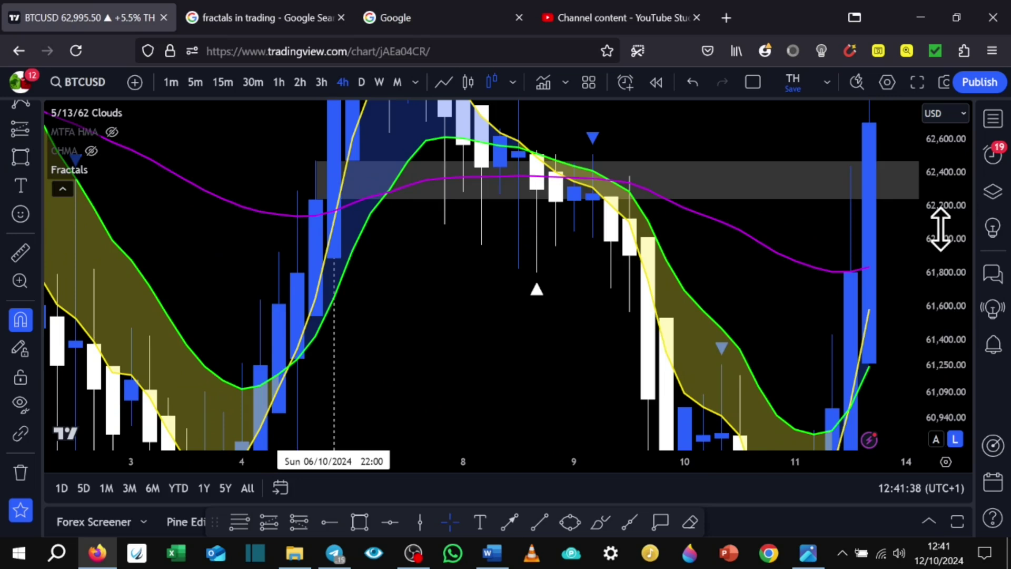
left_click_drag(944, 219, 957, 309)
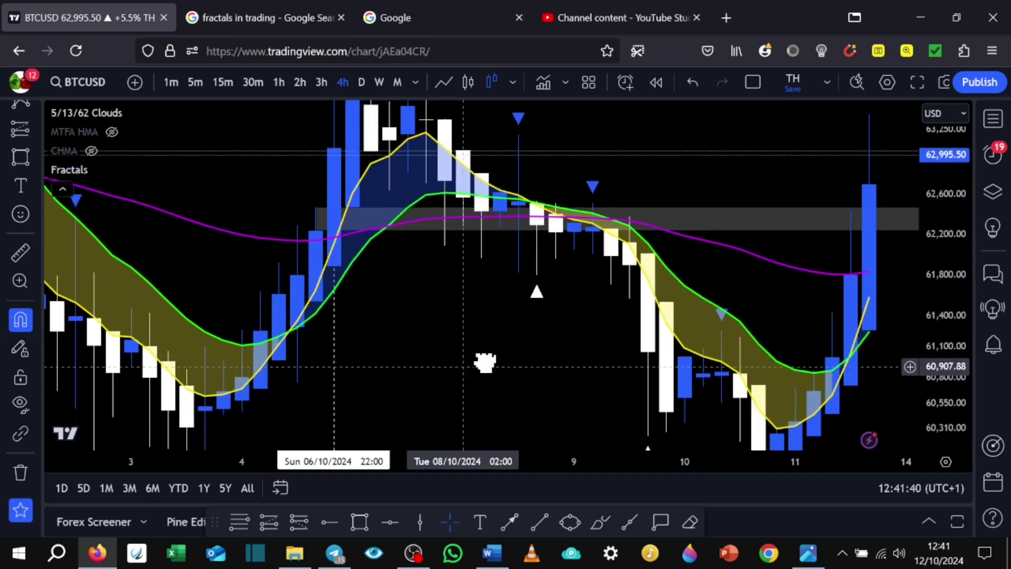
left_click_drag(481, 361, 501, 344)
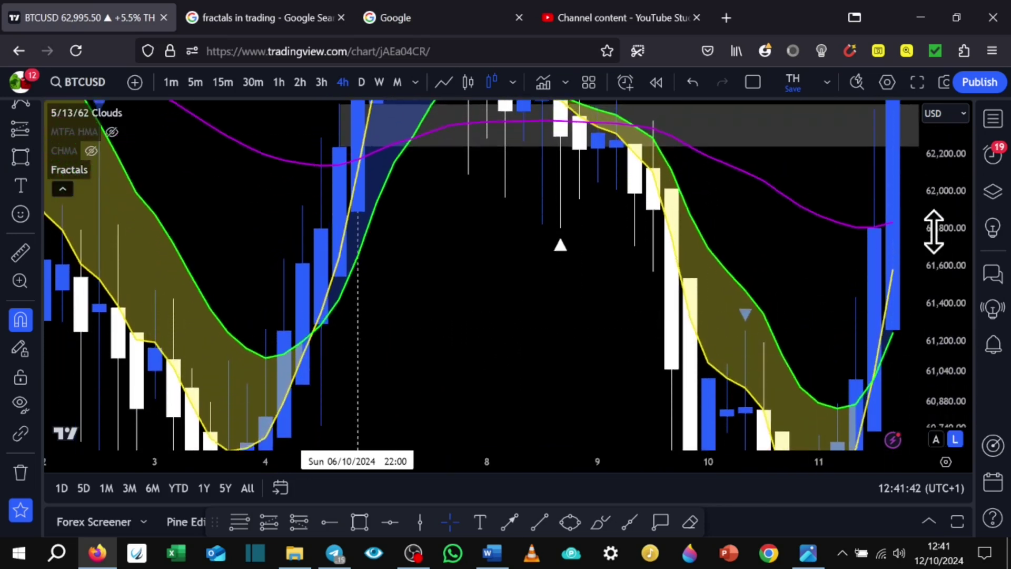
left_click_drag(393, 373, 421, 249)
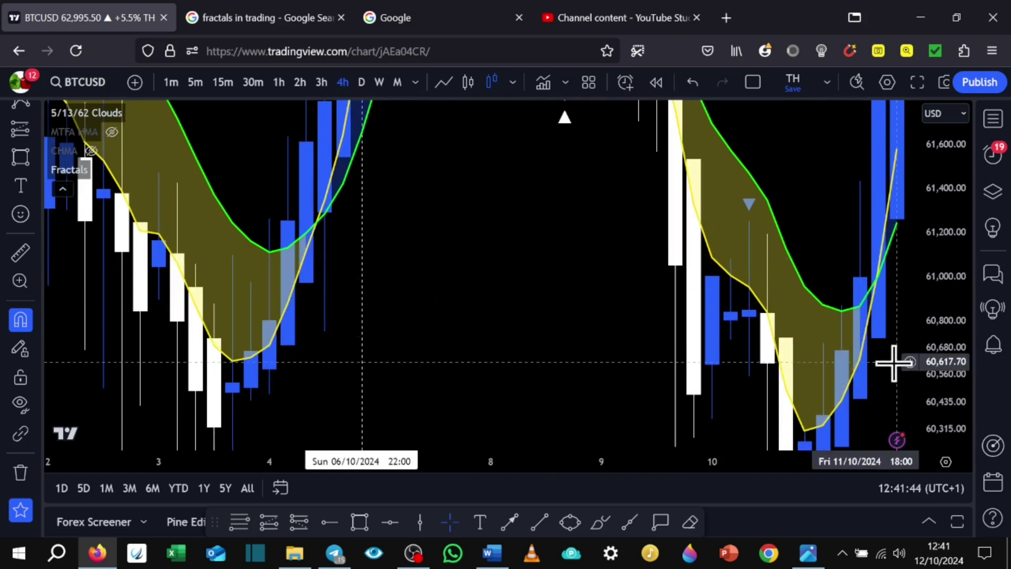
left_click_drag(944, 392, 937, 268)
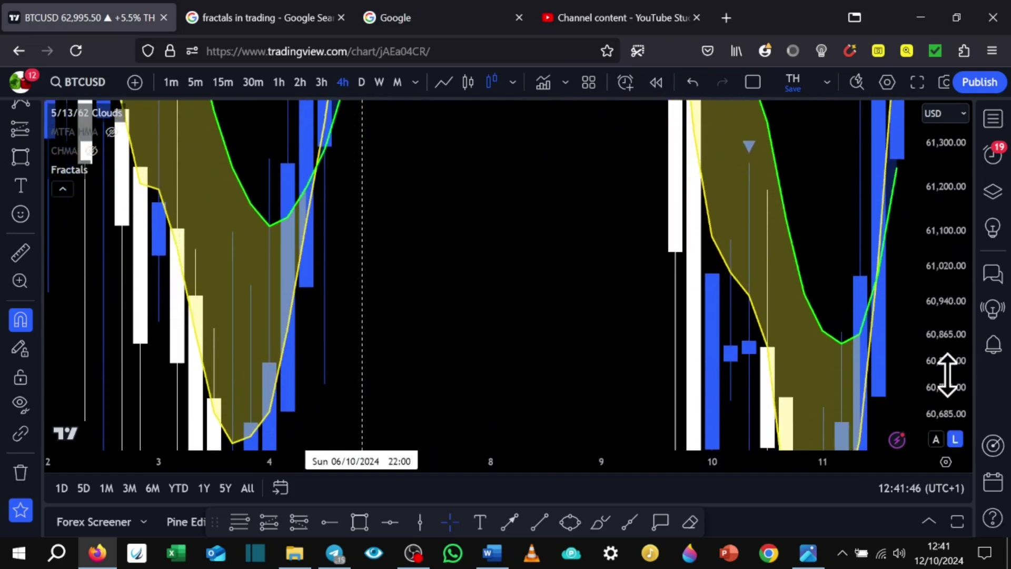
left_click_drag(947, 375, 802, 329)
left_click_drag(529, 373, 489, 201)
left_click_drag(951, 345, 956, 288)
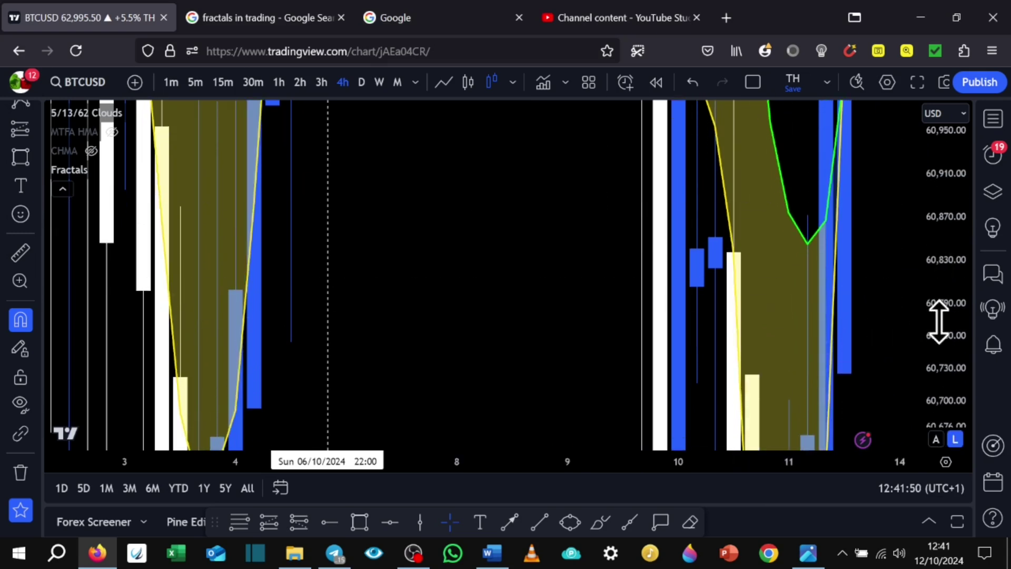
mouse_move(939, 321)
left_mouse_down()
mouse_move(946, 342)
mouse_move(957, 319)
left_mouse_up()
left_click_drag(511, 379, 537, 203)
- Draw a right-extended grey rectangle around 60,660–60,700 from the early-October lows past 10–11 October
left_click(360, 522)
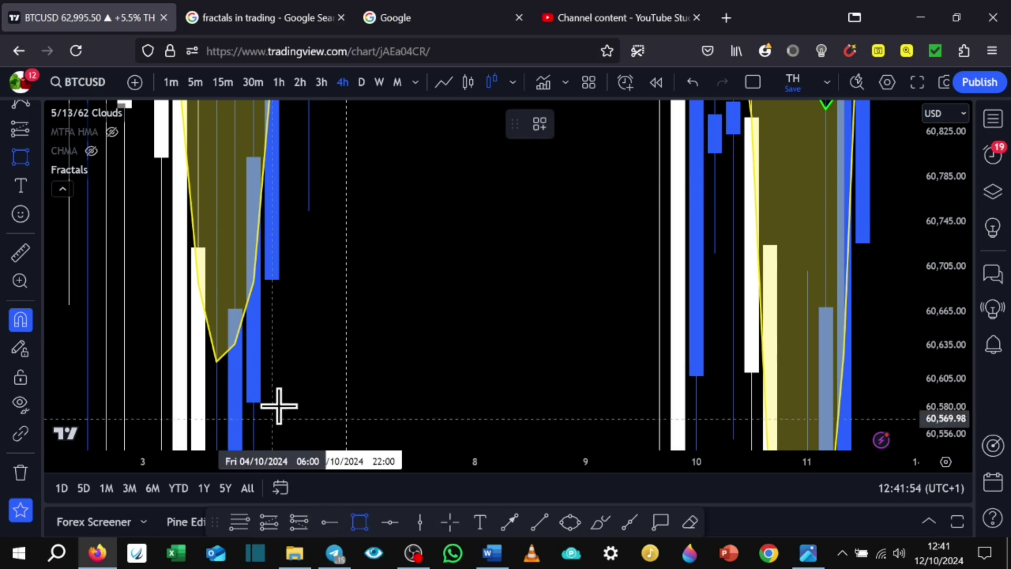
left_click_drag(271, 285, 237, 293)
left_click(439, 360)
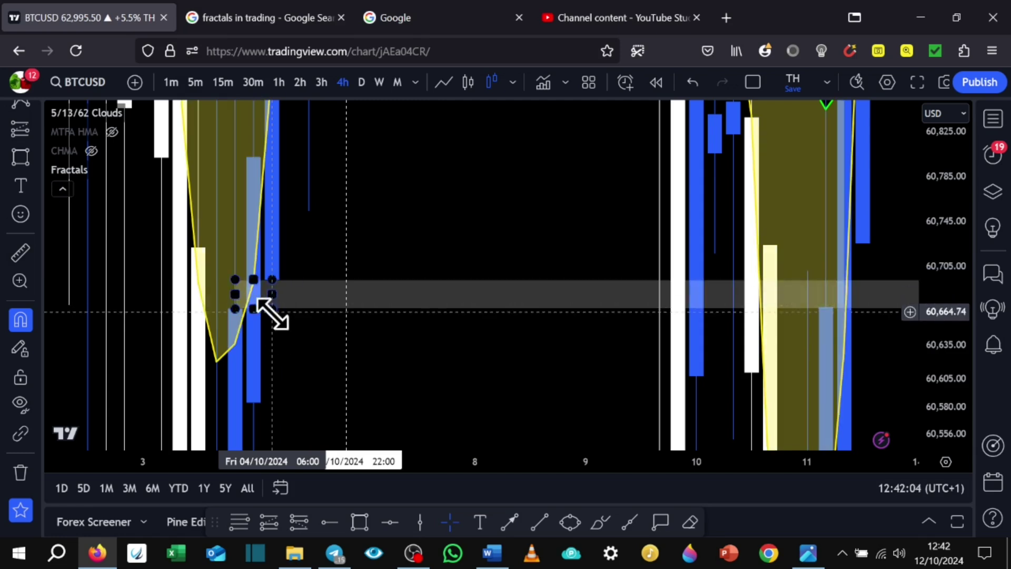
left_click_drag(289, 286, 287, 313)
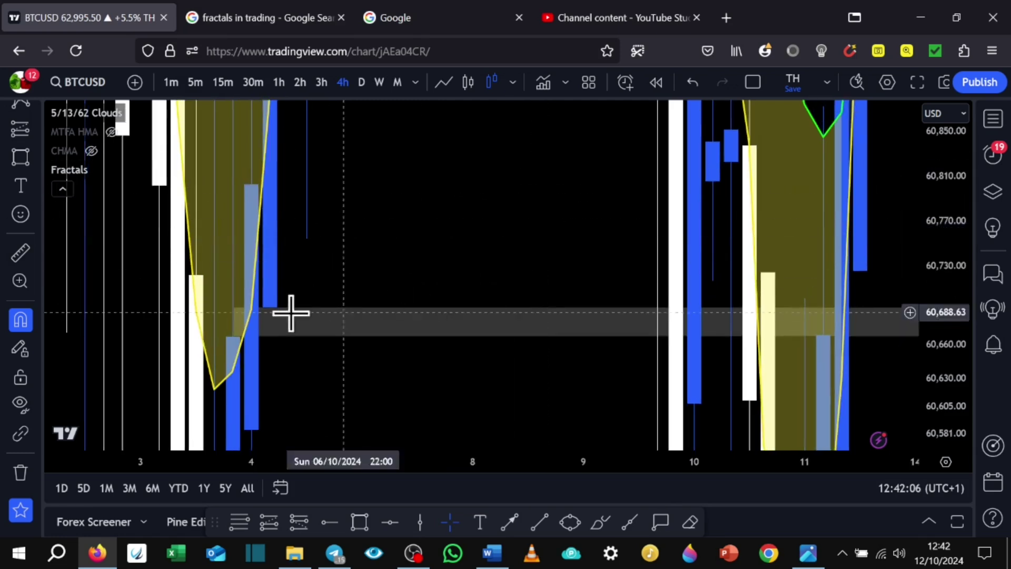
left_click_drag(485, 228, 487, 261)
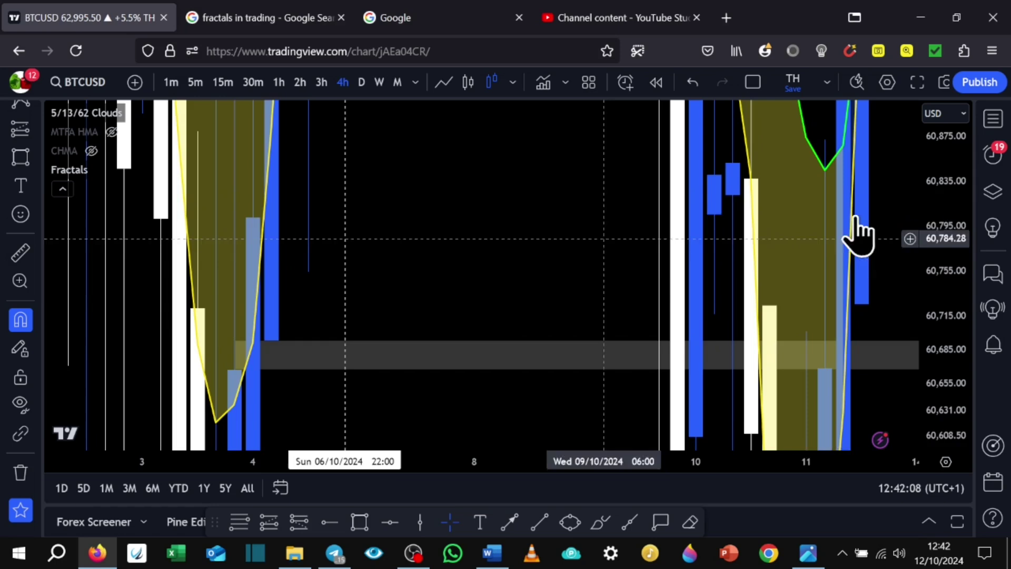
left_click_drag(949, 158, 975, 427)
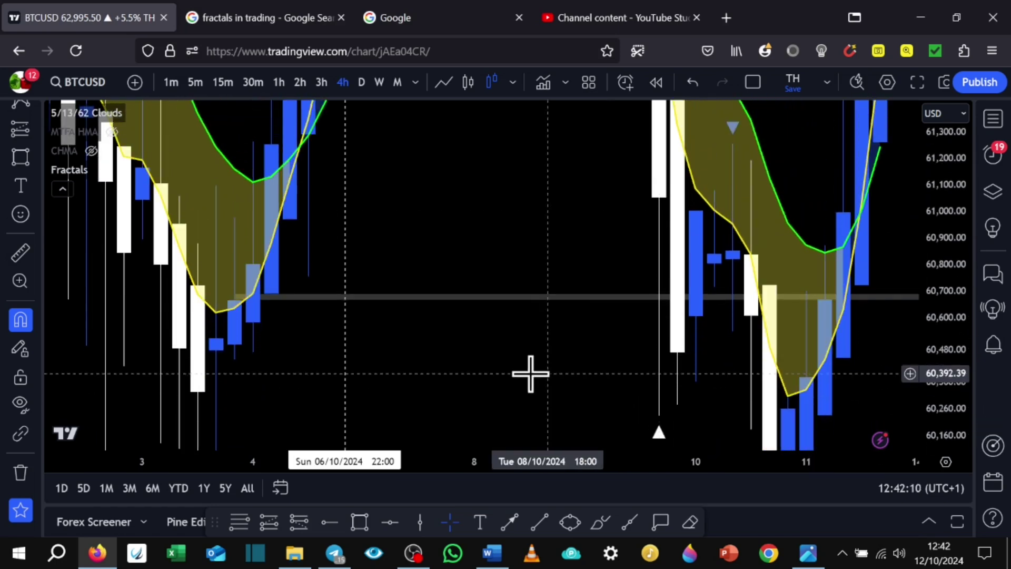
left_click_drag(528, 374, 535, 263)
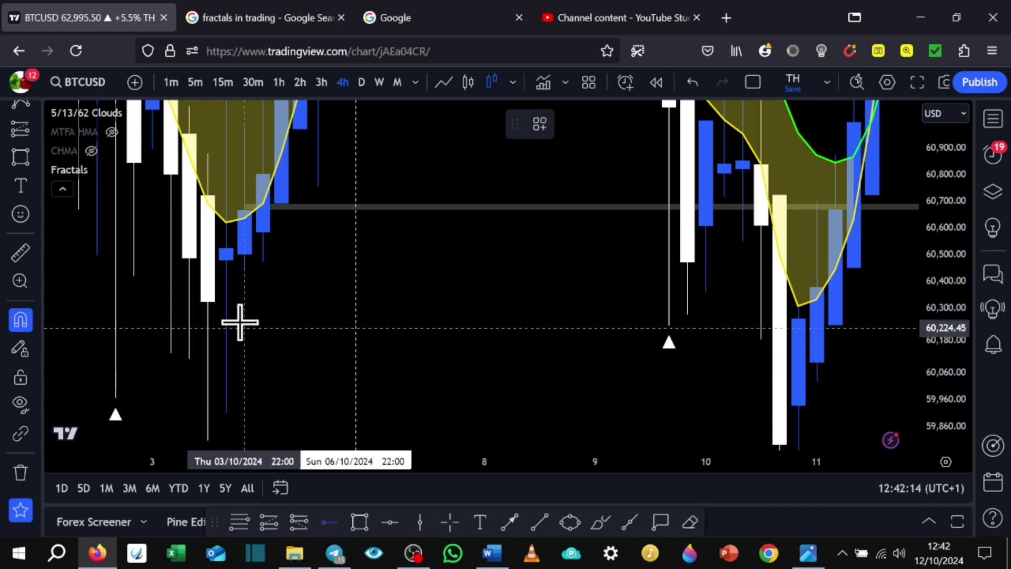
- Place a horizontal line at 60,523.57 and a horizontal ray at 59,911.11 under the recent lows
left_click(225, 247)
left_click_drag(545, 359, 543, 298)
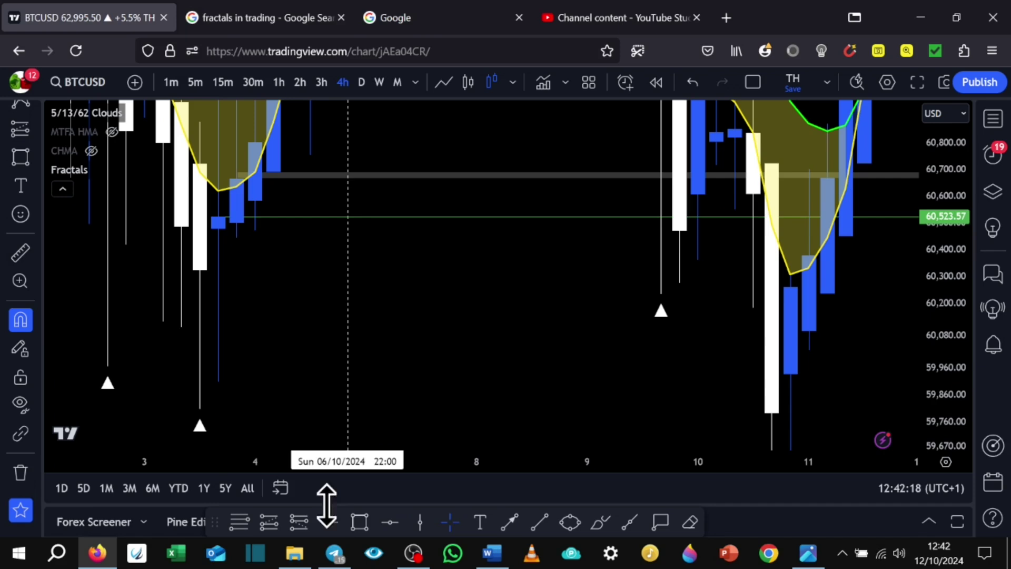
left_click(329, 522)
left_click(214, 389)
left_click_drag(935, 166, 959, 395)
left_click_drag(485, 197, 529, 300)
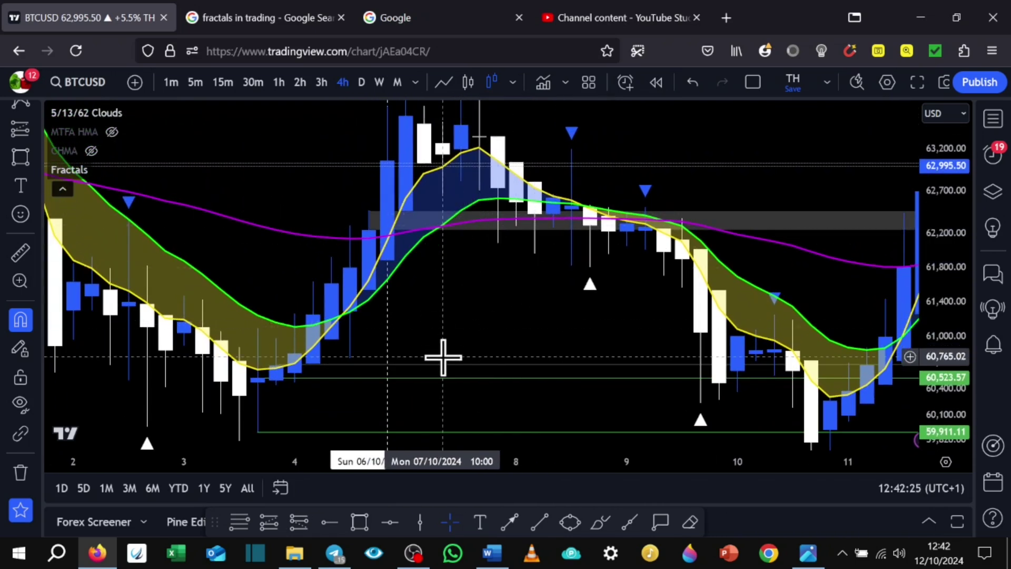
- Delete the grey zone at 62,240–62,480 near the 7–8 October peak
left_click_drag(448, 303, 509, 383)
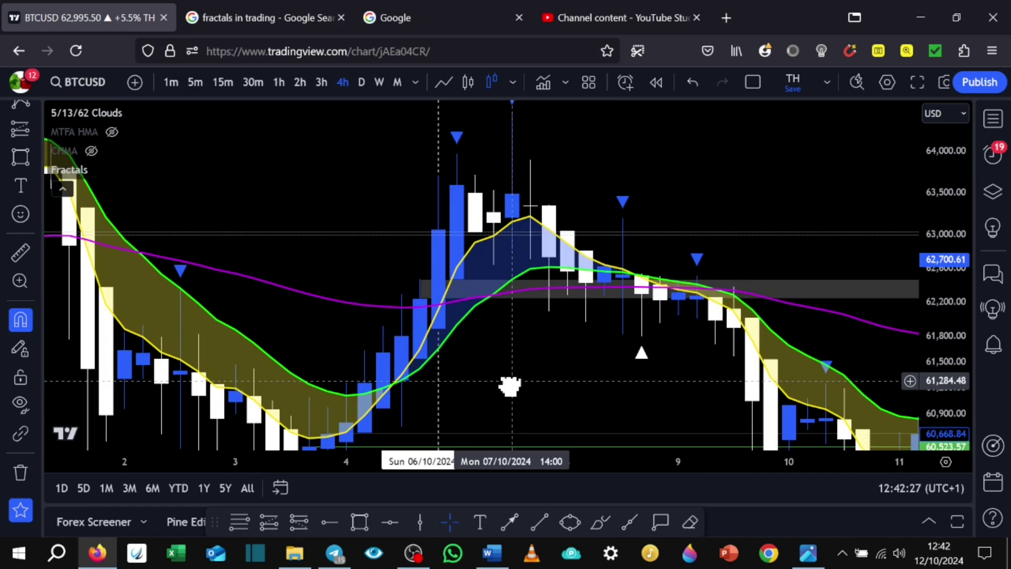
left_click_drag(929, 350, 951, 337)
left_click_drag(711, 196, 620, 229)
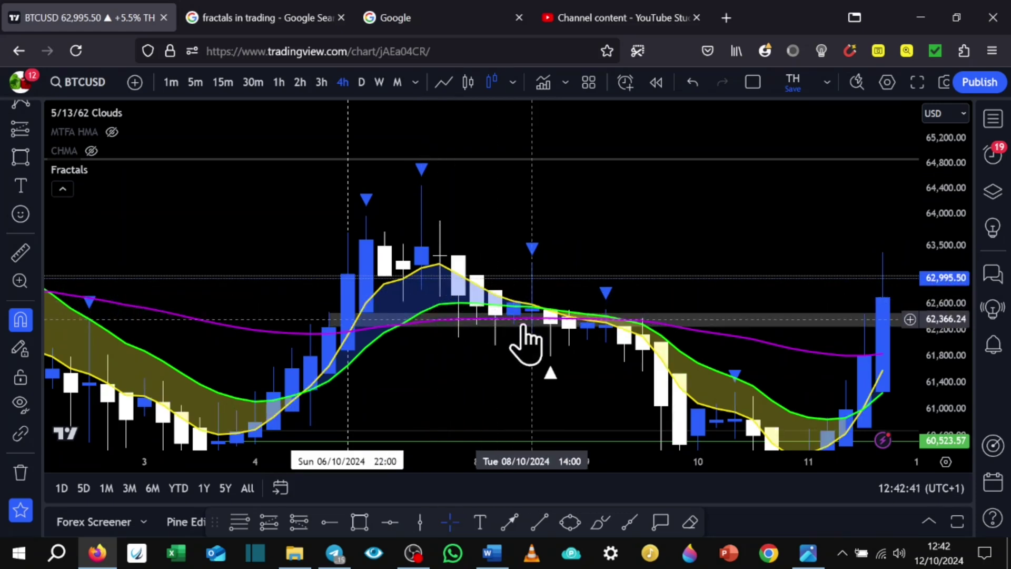
left_click_drag(539, 367, 542, 355)
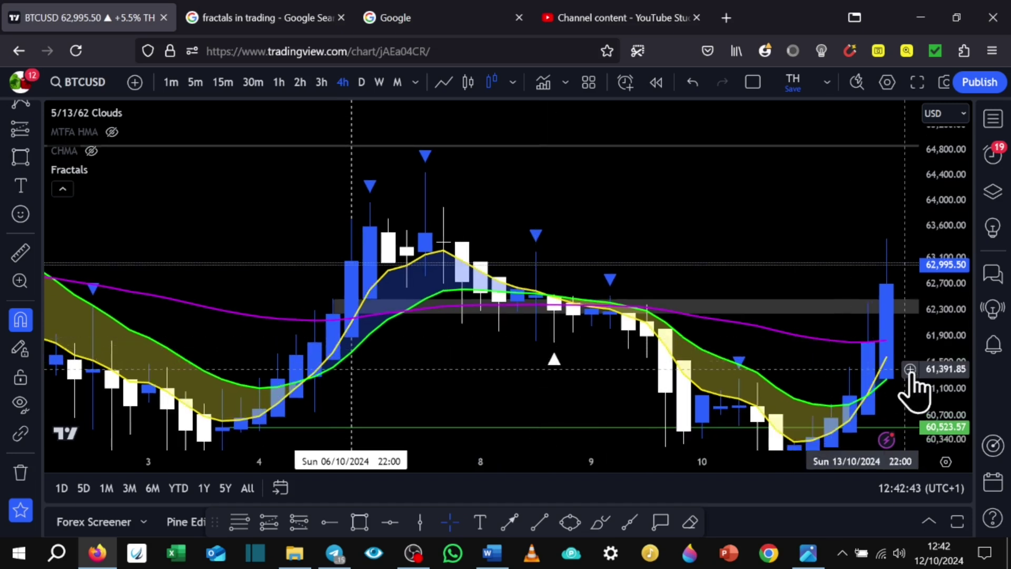
left_click_drag(928, 374, 946, 225)
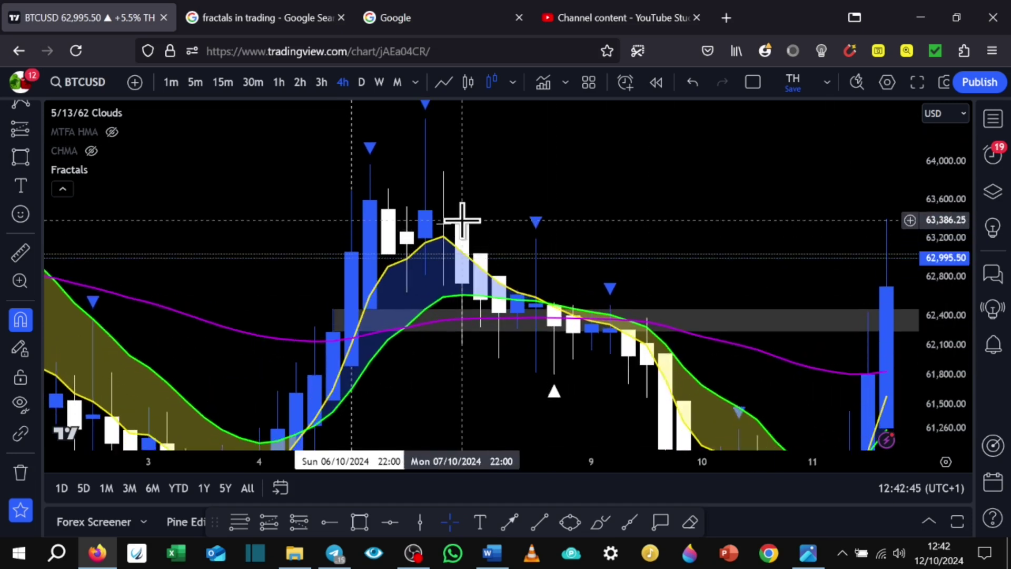
left_click(462, 337)
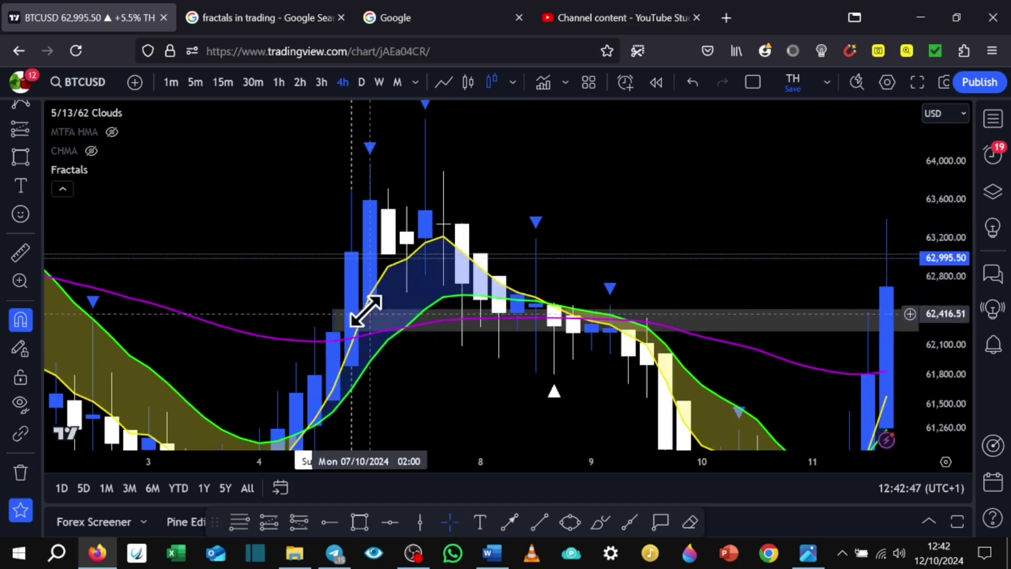
left_click(449, 335)
left_click(747, 126)
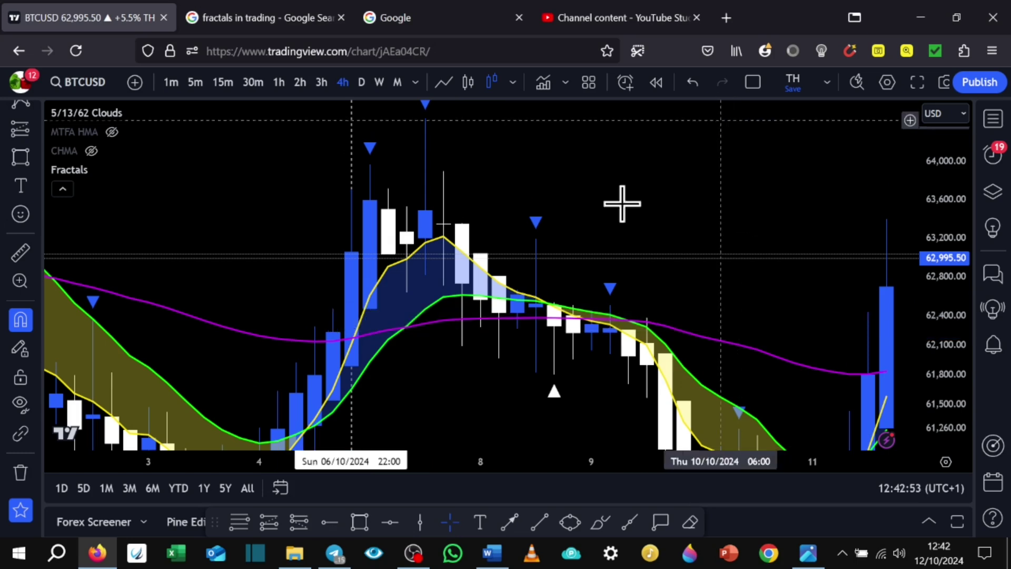
left_click_drag(513, 391, 417, 381)
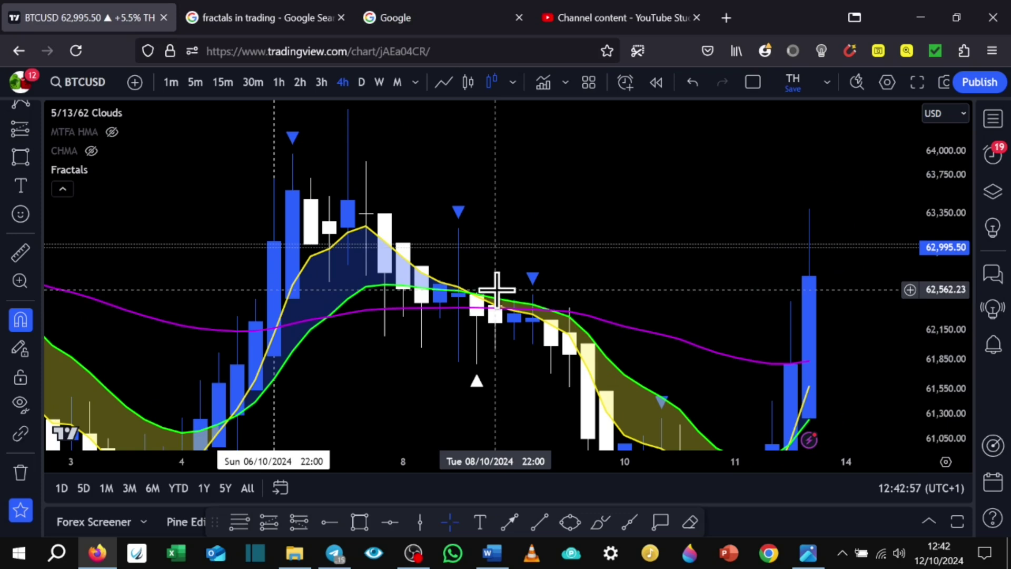
- Zoom into the 9 October candles to see the fractal arrow above the swing high near 62,500
left_click_drag(925, 383, 927, 310)
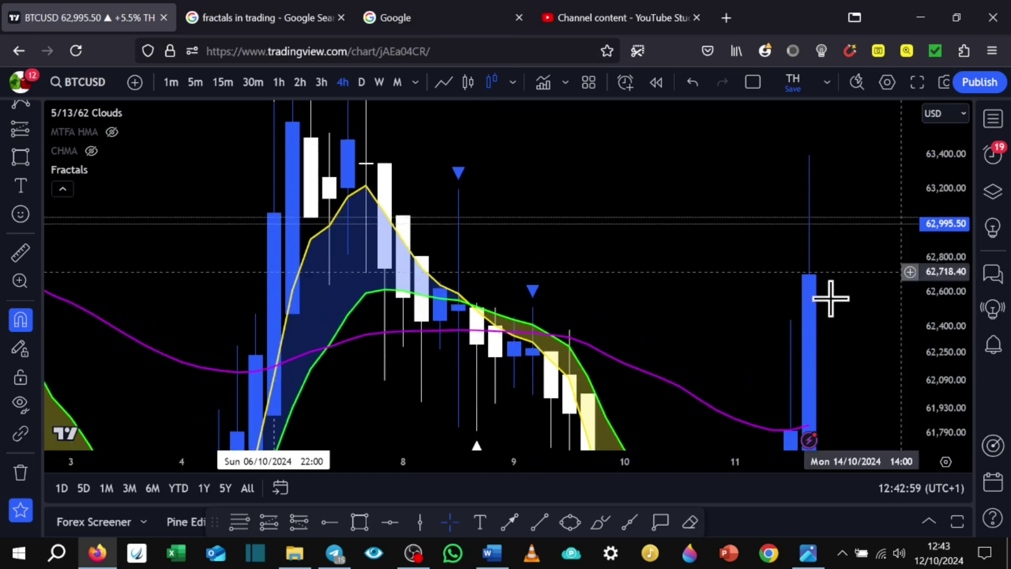
left_click_drag(713, 284, 677, 215)
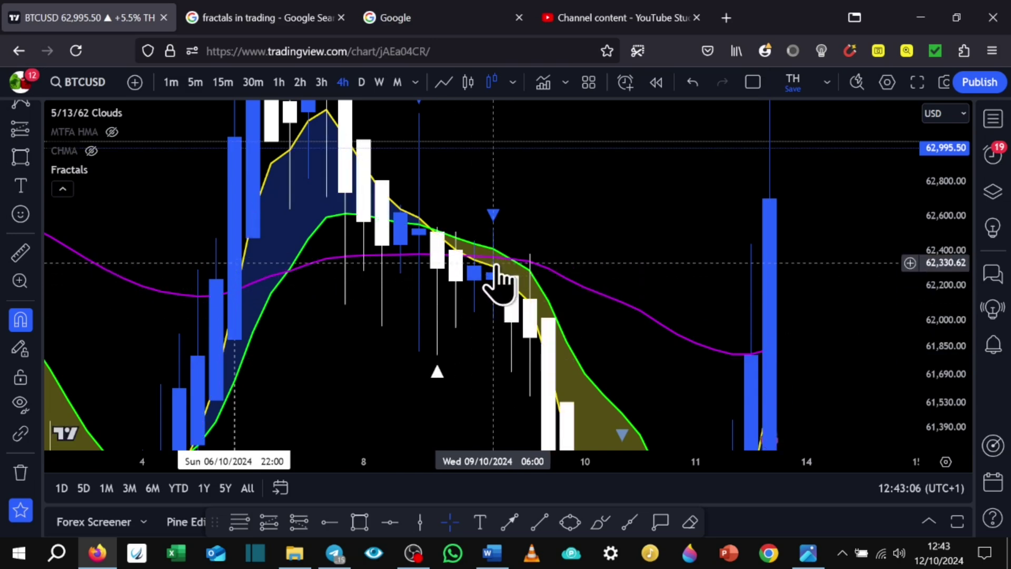
scroll(532, 239, "up", 5)
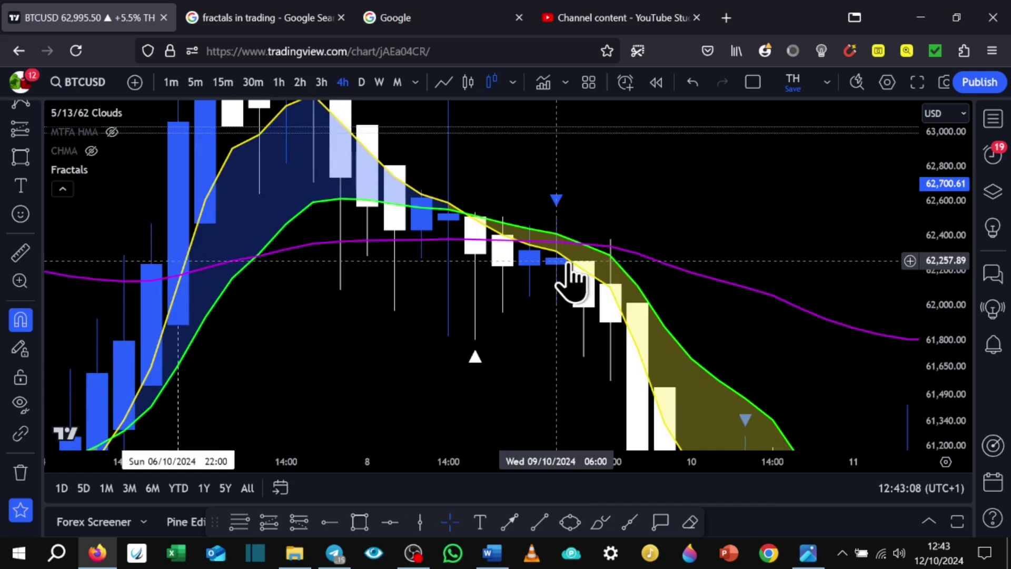
left_click_drag(943, 357, 943, 198)
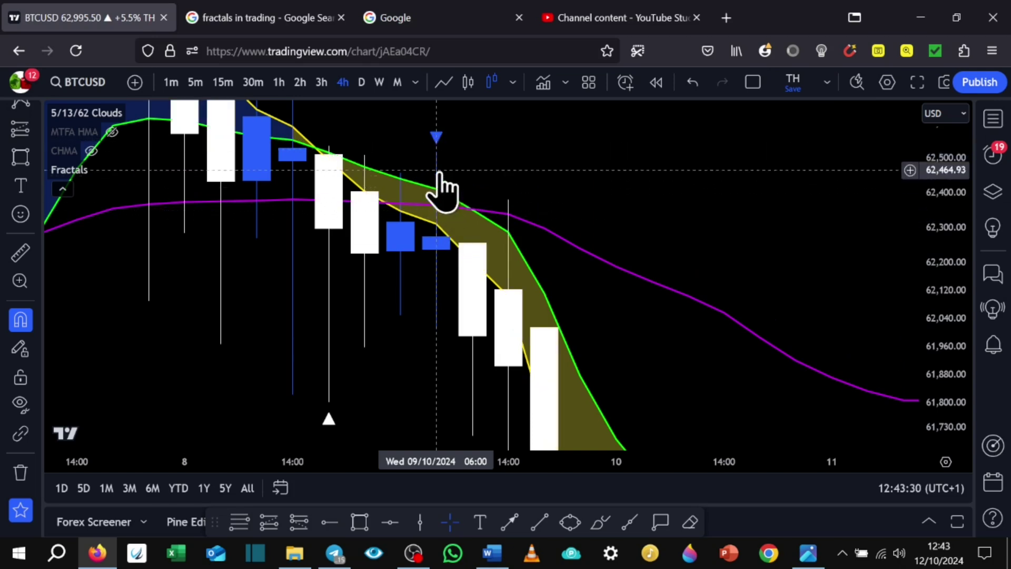
left_click_drag(930, 219, 968, 346)
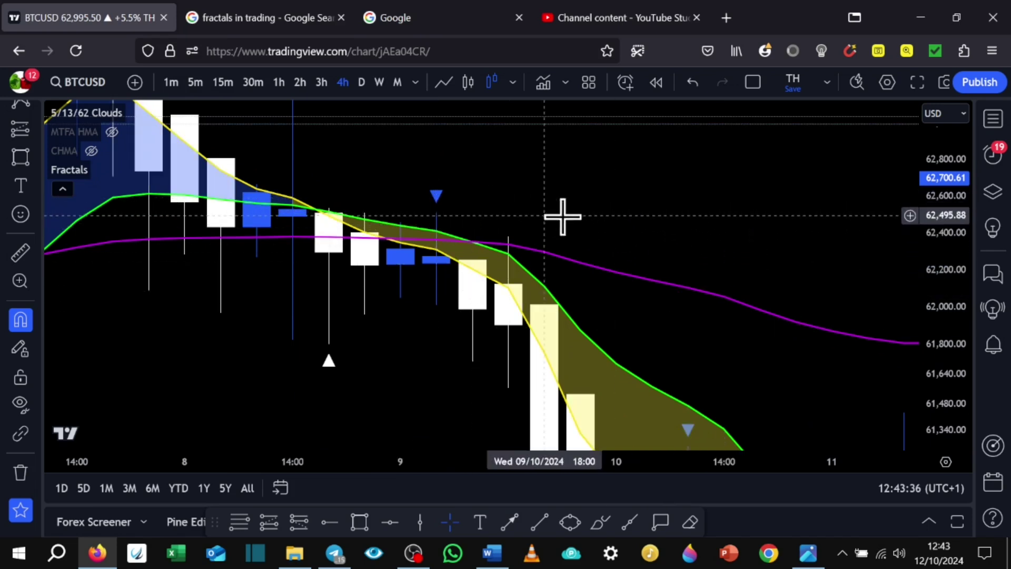
- Set the Fractals style colours to blue for up fractals and white for down fractals
scroll(562, 216, "down", 2)
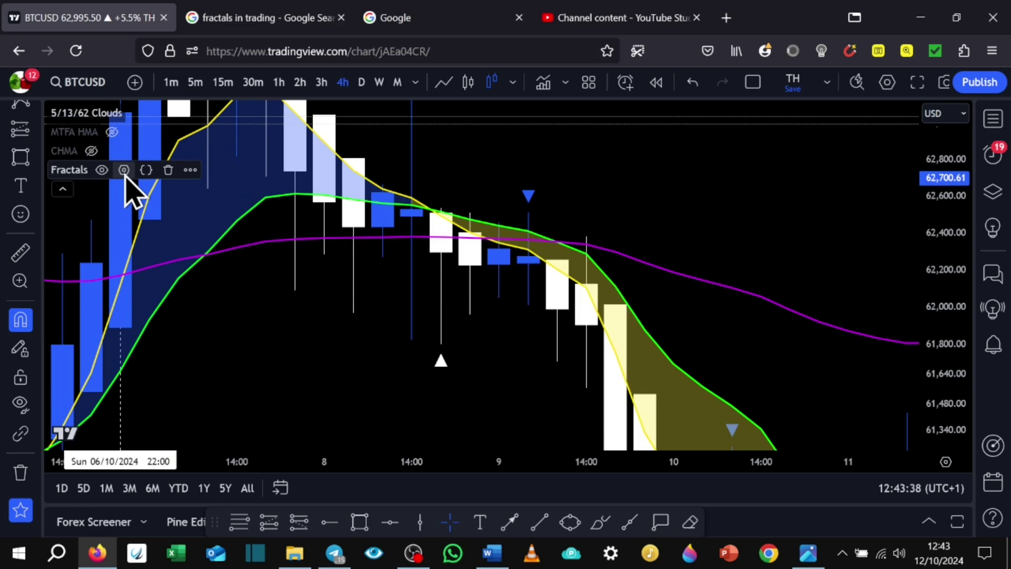
left_click(123, 170)
left_click(455, 232)
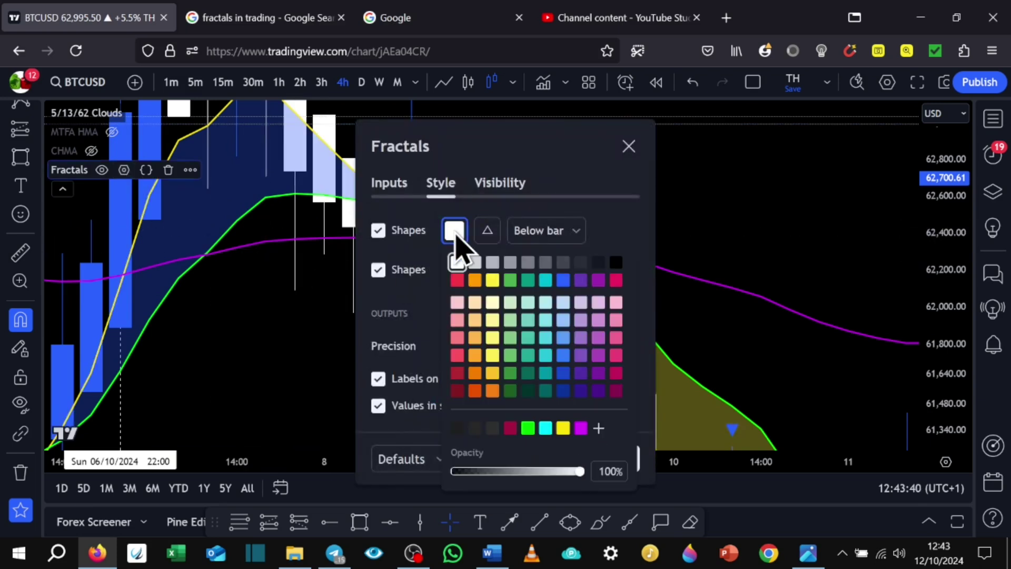
left_click(558, 166)
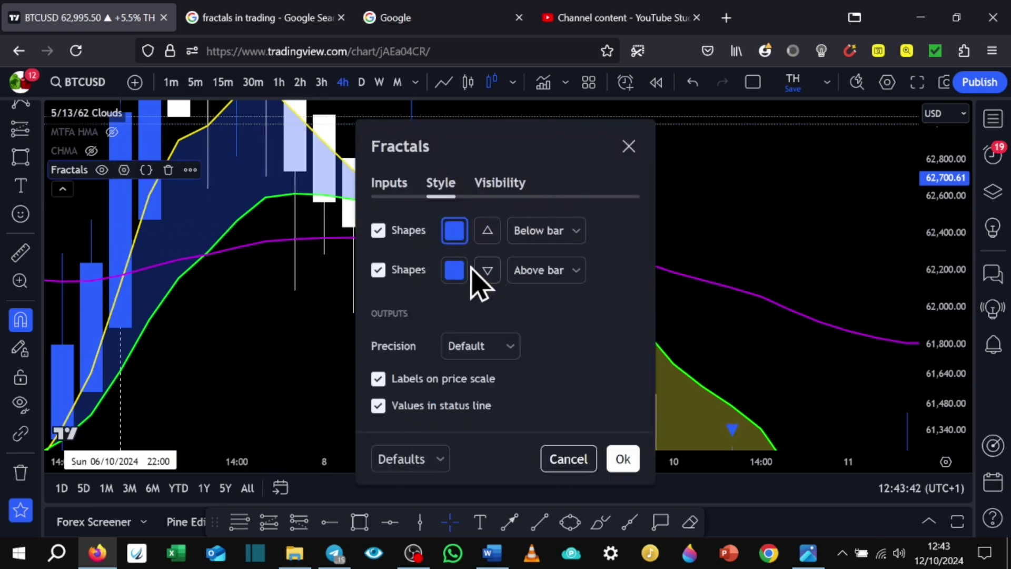
left_click(454, 270)
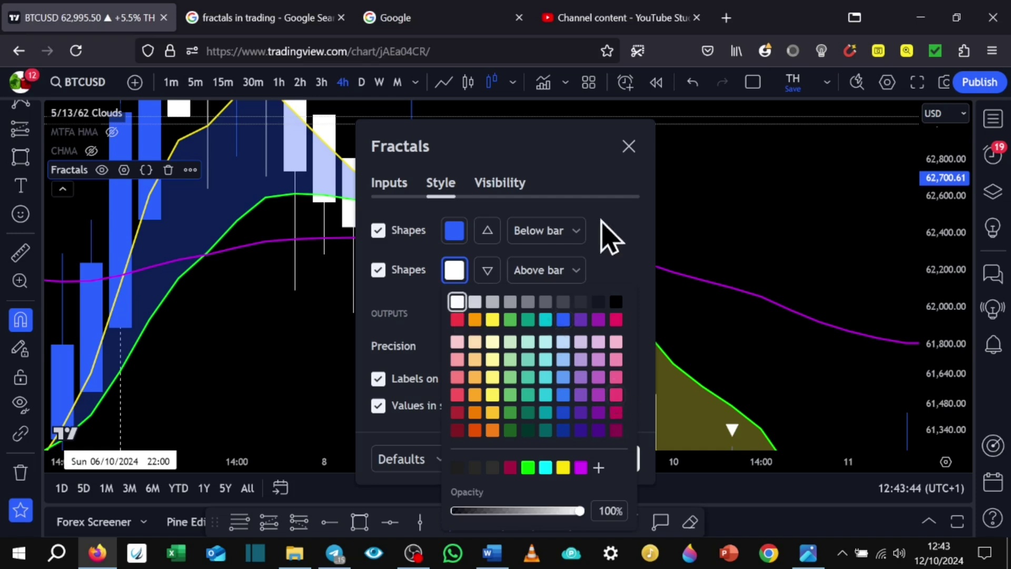
left_click(646, 329)
left_click(623, 459)
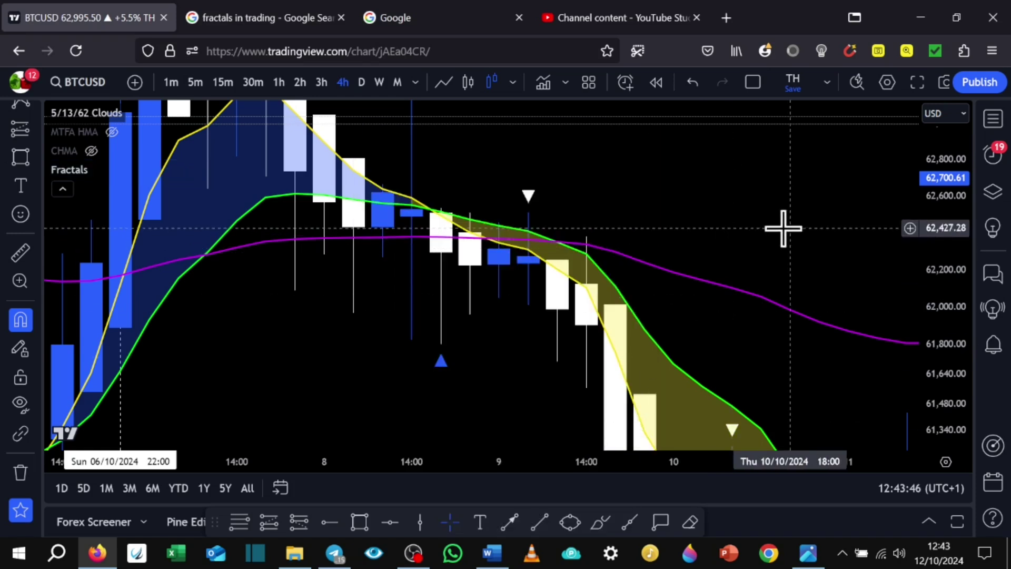
- Pan, rescale and zoom out to show the fractals across 7–10 October
left_click_drag(779, 226, 692, 226)
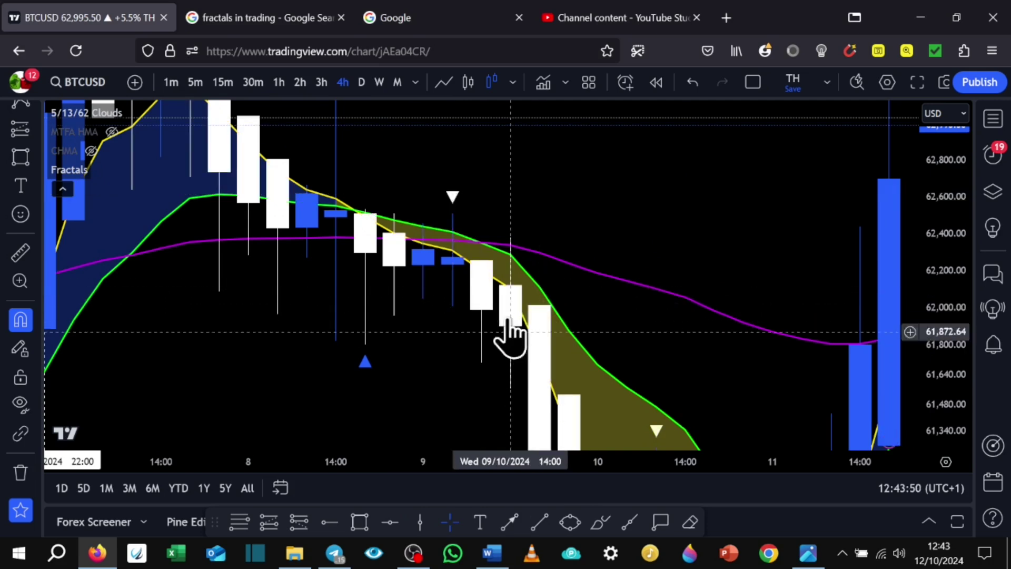
left_click_drag(928, 252, 948, 322)
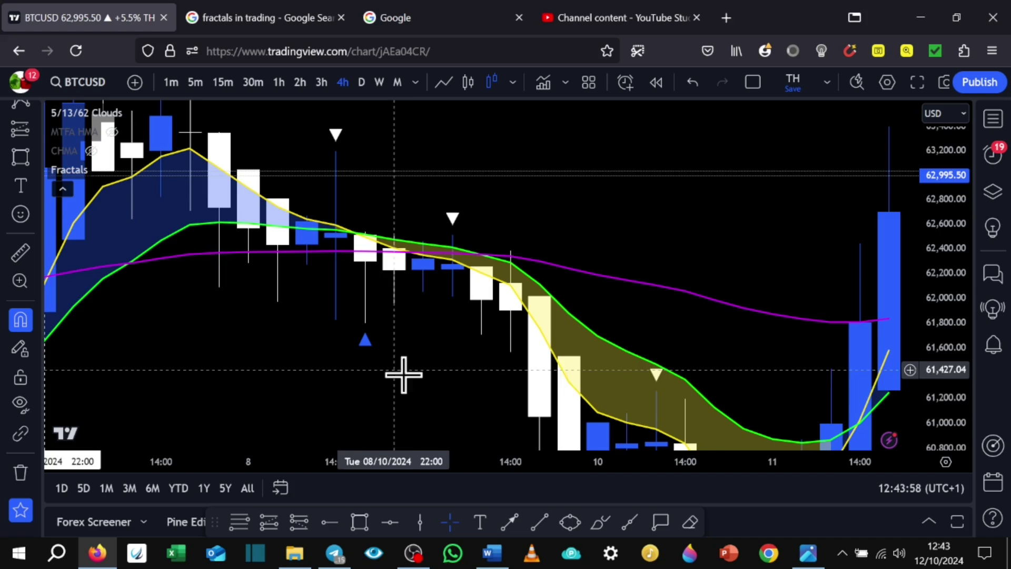
left_click_drag(413, 379, 421, 354)
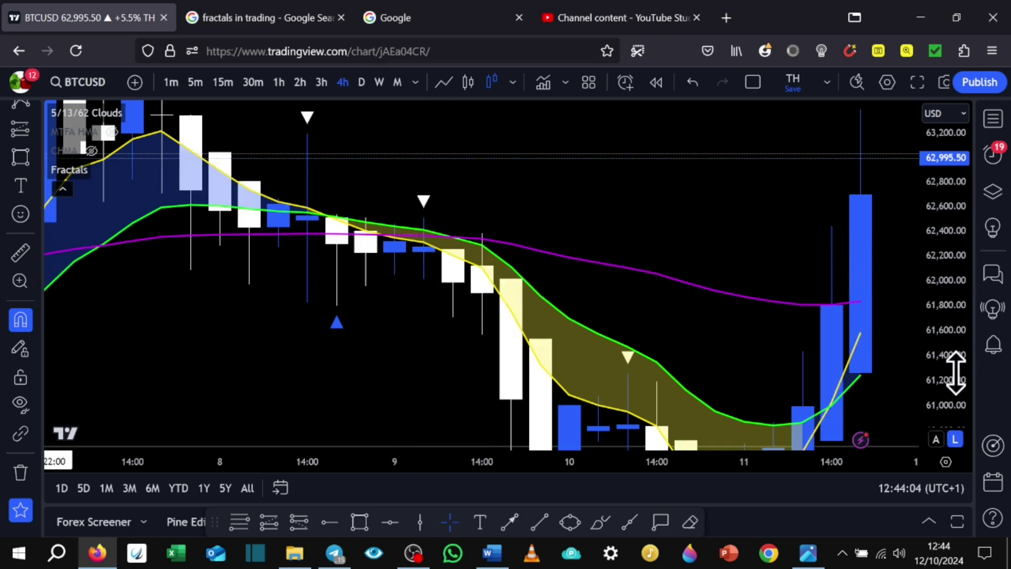
left_click_drag(955, 372, 958, 264)
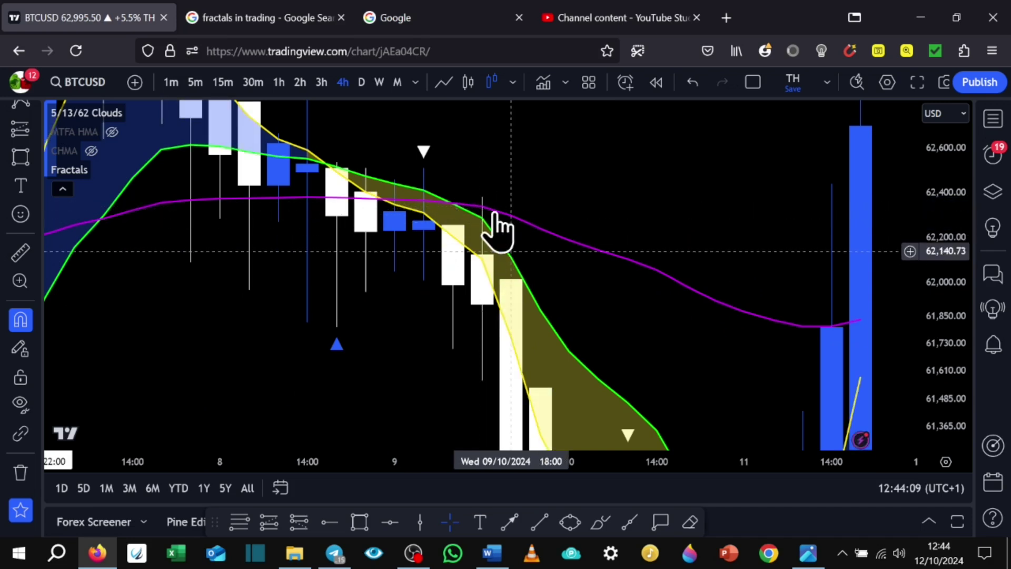
left_click(471, 232)
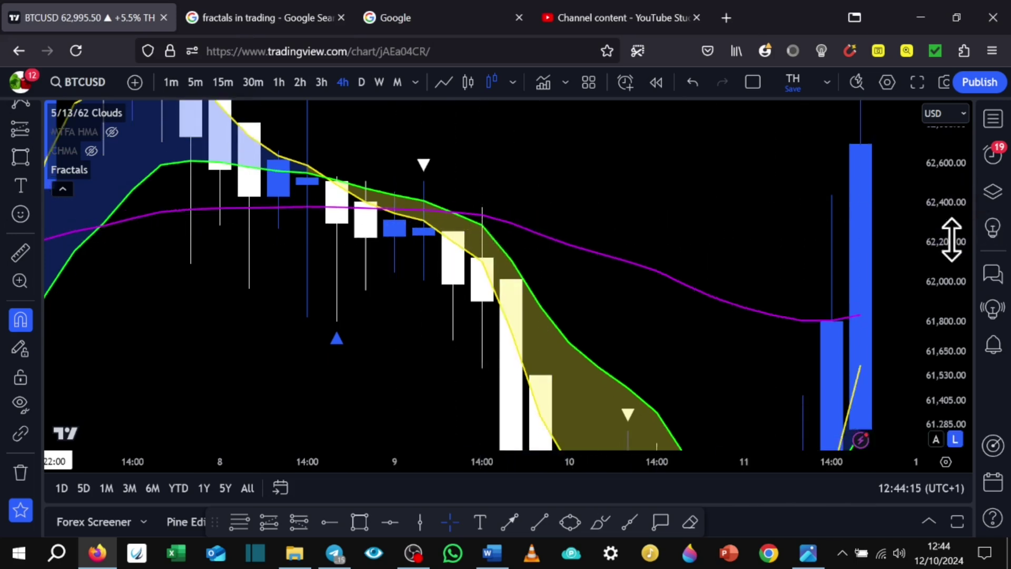
scroll(713, 346, "down", 5)
left_click_drag(517, 369, 495, 352)
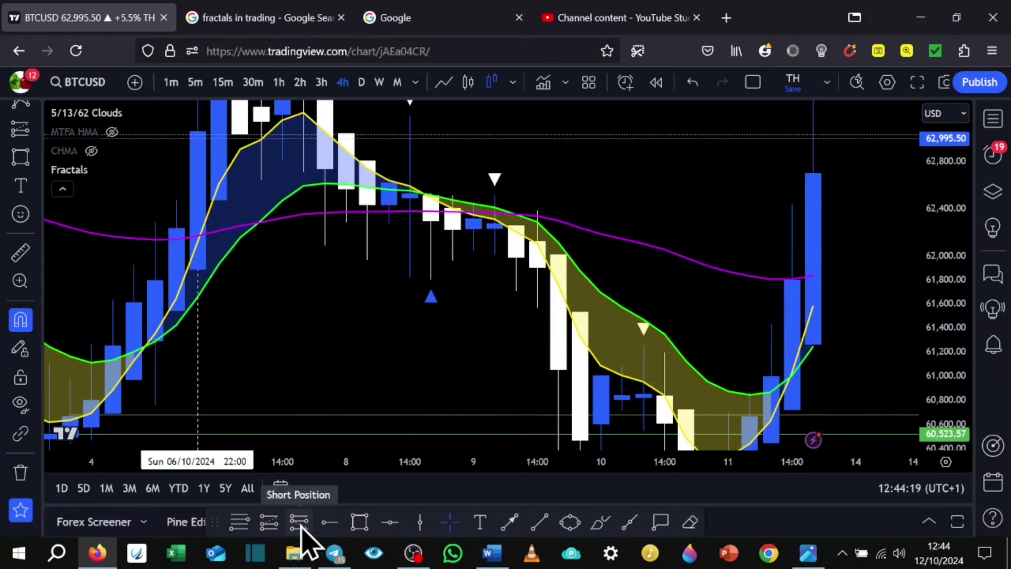
- Place a short position with entry at 62,103.04 and adjust its stop near 62,651
left_click(299, 523)
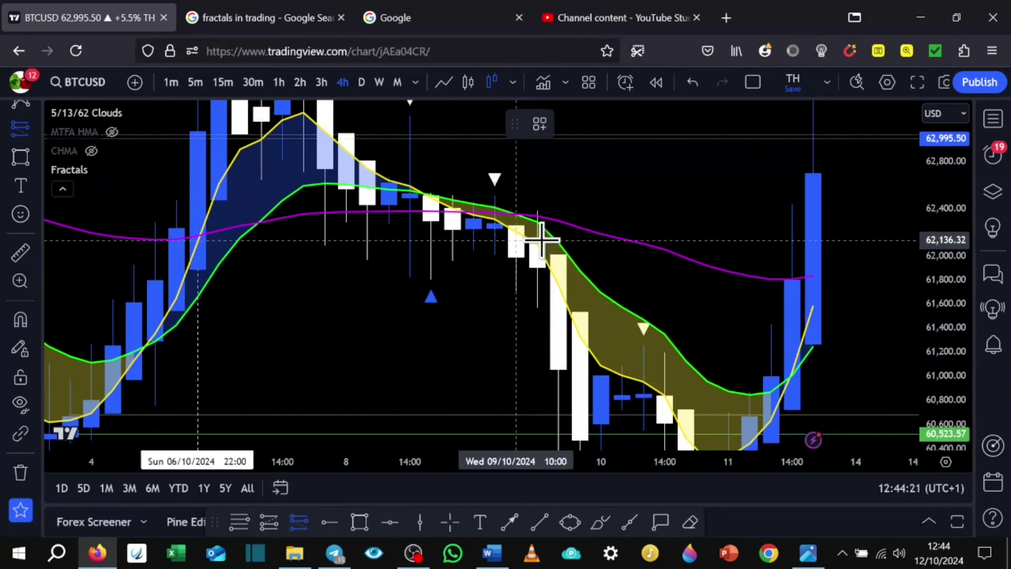
left_click(558, 244)
left_click_drag(537, 167, 517, 314)
left_click_drag(544, 213, 542, 273)
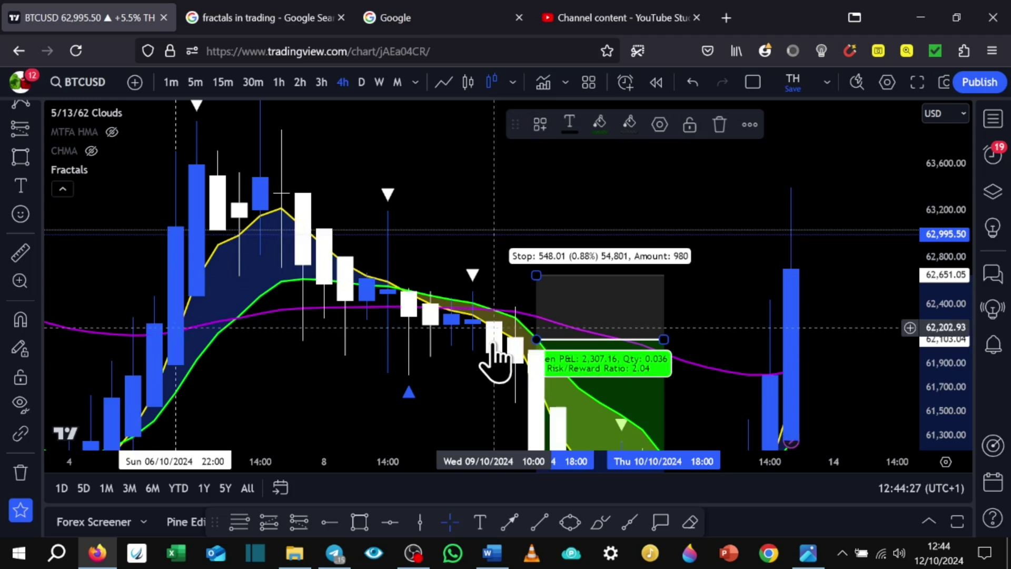
left_click_drag(467, 397, 412, 209)
scroll(499, 266, "down", 2)
- Move the short position's target down to about 60,494 for a 2.94 risk/reward
left_click_drag(544, 285, 546, 315)
left_click_drag(421, 259, 498, 260)
scroll(927, 194, "up", 3)
scroll(523, 262, "right", 2)
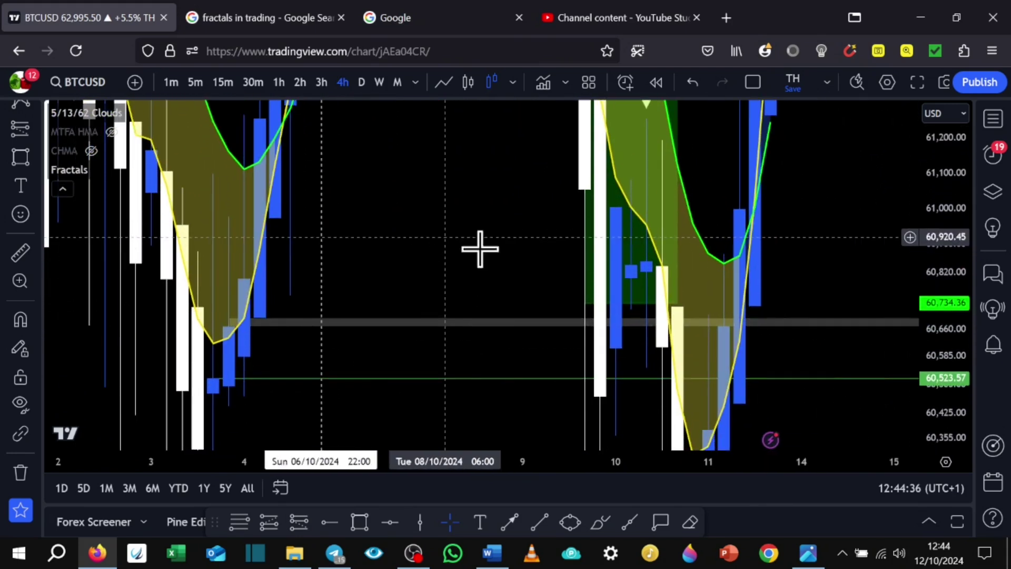
left_click_drag(588, 303, 584, 388)
left_click_drag(537, 266, 506, 298)
left_click_drag(937, 215, 965, 402)
scroll(605, 276, "right", 3)
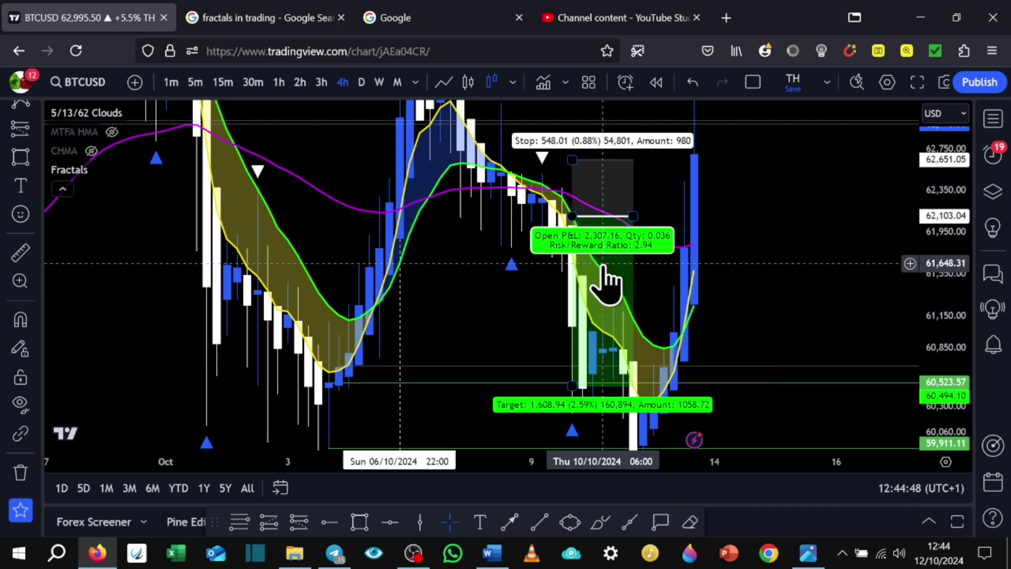
left_click_drag(799, 323, 781, 253)
- In the Trade Masters chat, view the 9 October Bitcoin chart photo full size, then close it
left_click(335, 553)
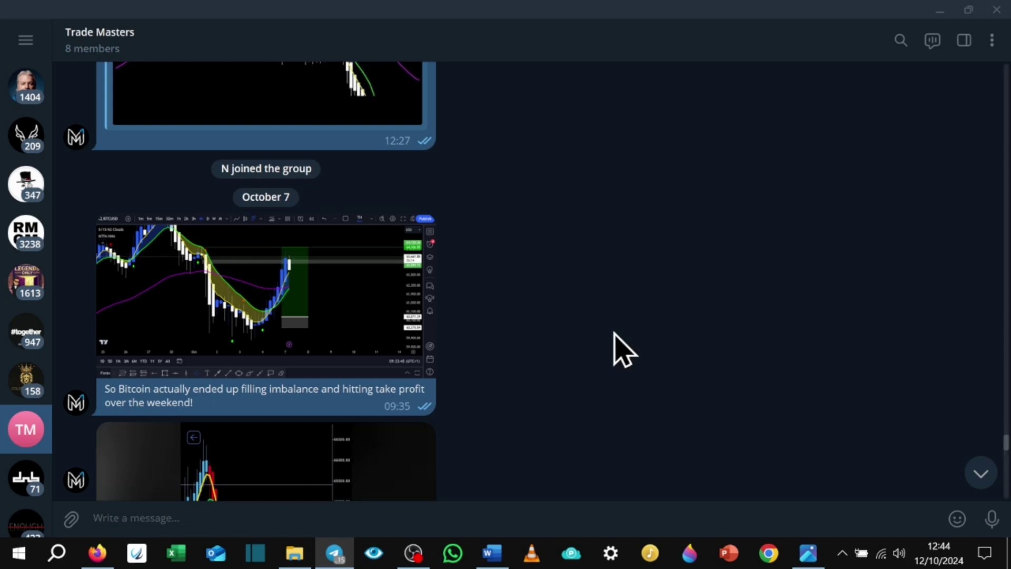
scroll(616, 350, "down", 3)
scroll(615, 335, "down", 2)
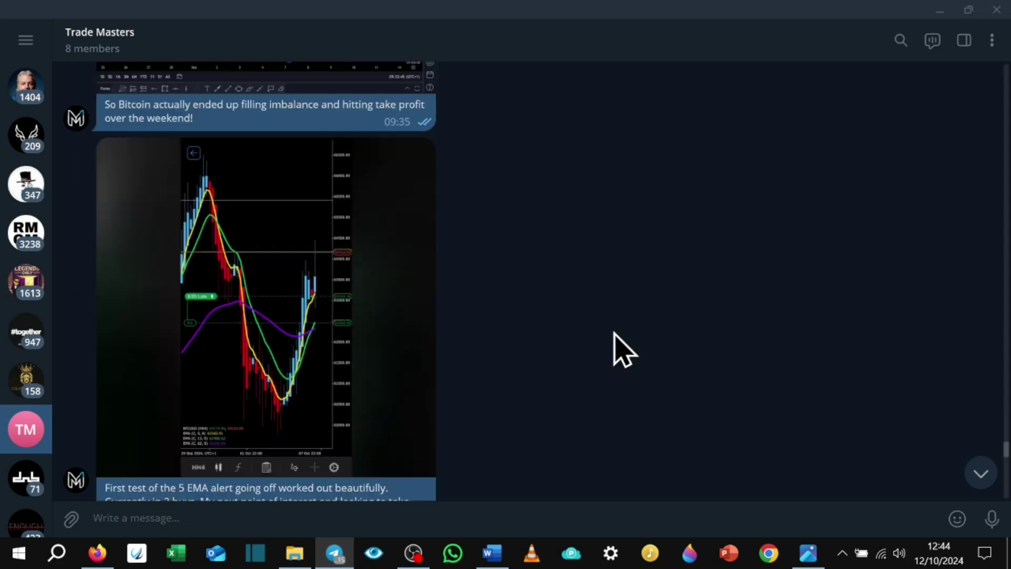
scroll(624, 350, "down", 7)
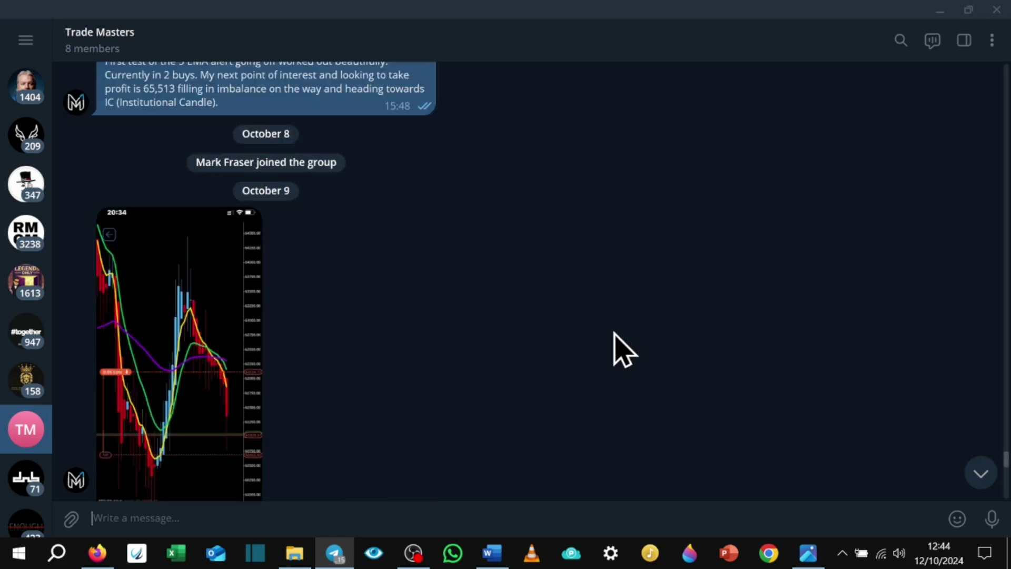
scroll(624, 350, "down", 2)
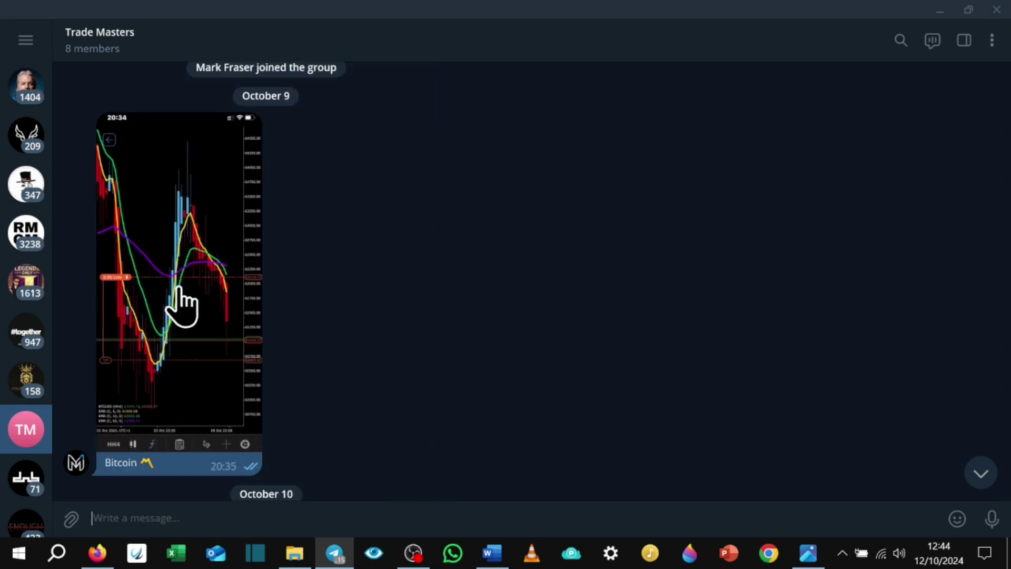
left_click(182, 305)
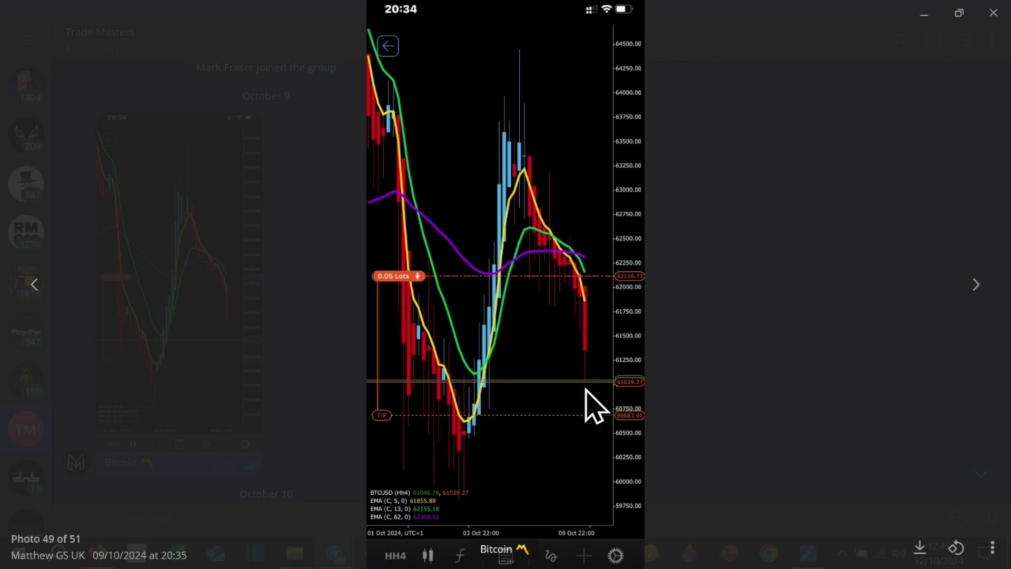
left_click(308, 369)
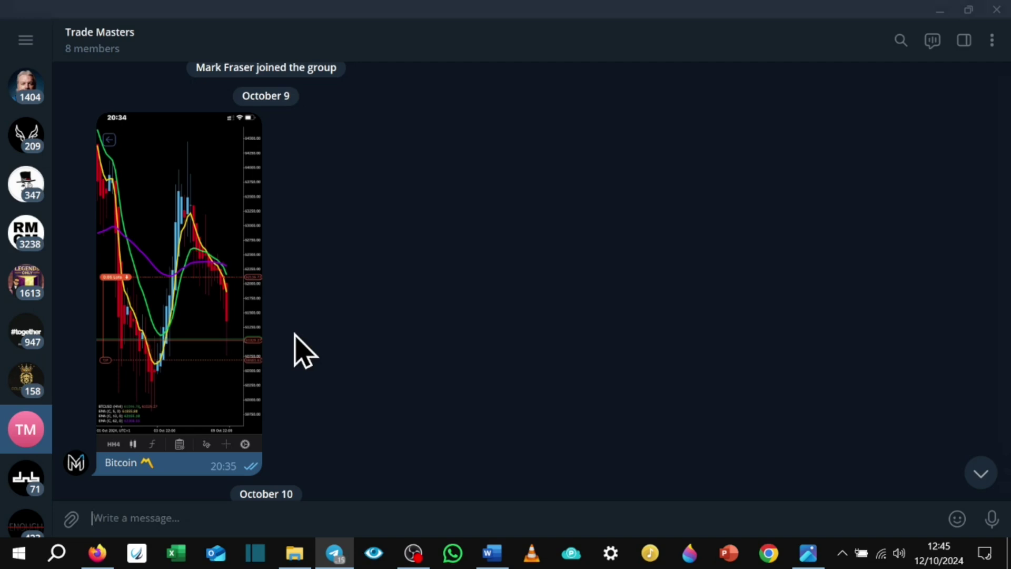
- Back in TradingView, rescale and pan BTCUSD 4h to span late September through 13 October
left_click(103, 559)
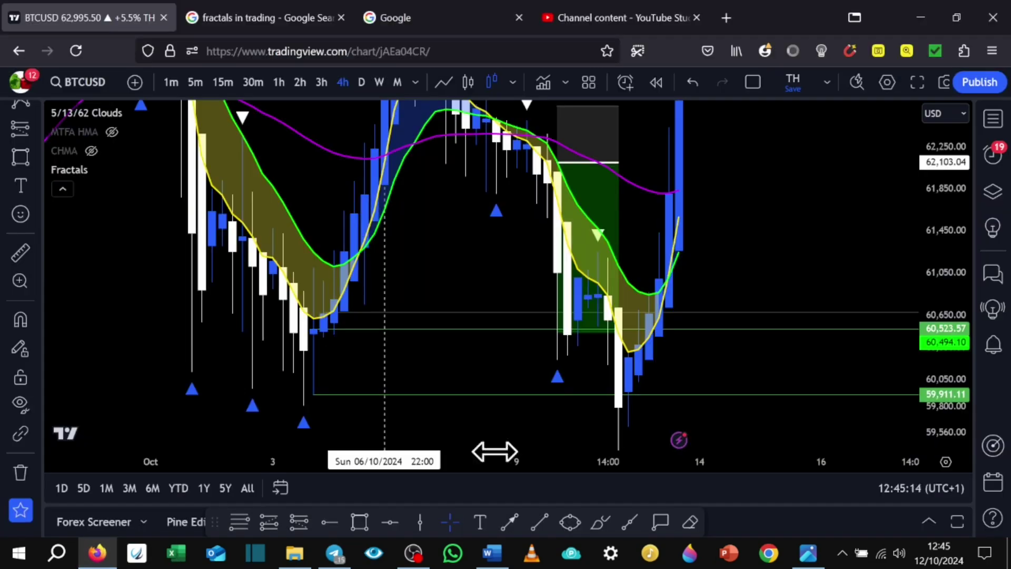
left_click_drag(919, 211, 955, 340)
left_click_drag(736, 361, 671, 377)
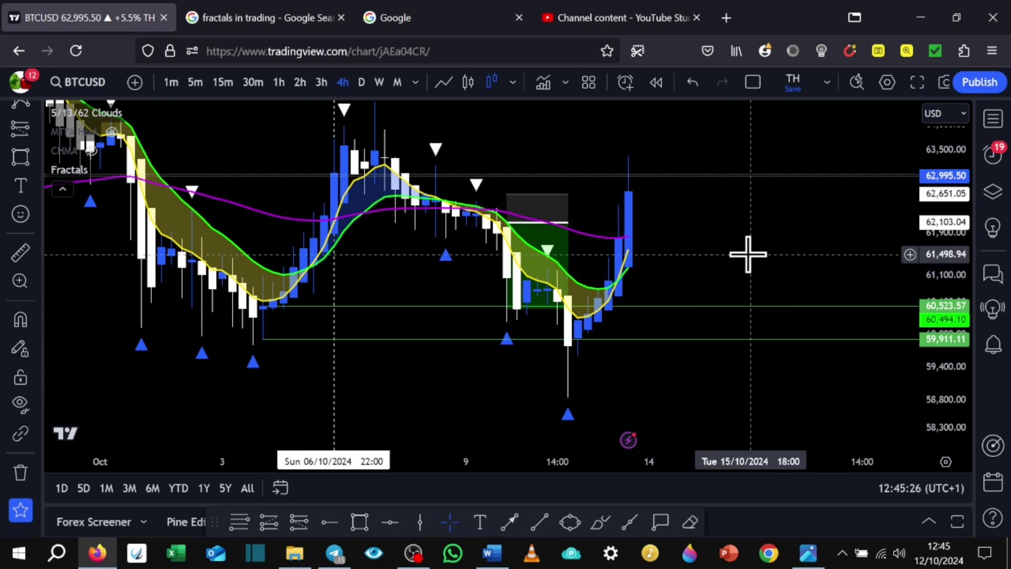
left_click_drag(765, 268, 836, 311)
left_click_drag(948, 372, 941, 339)
left_click_drag(813, 273, 719, 289)
- Delete the short position drawing and the green levels at 60,523.57 and 59,911.11
left_click(536, 260)
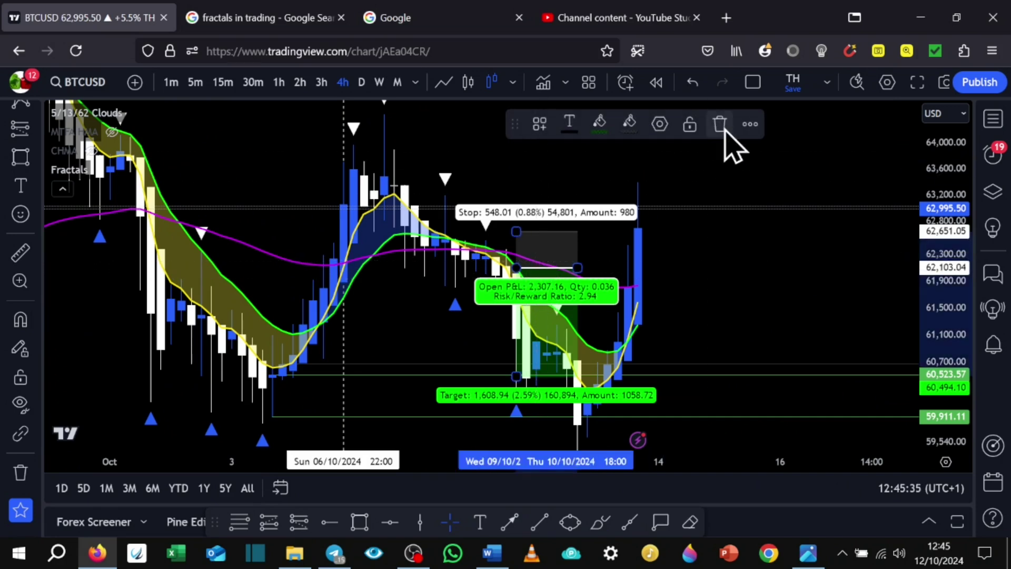
left_click(717, 126)
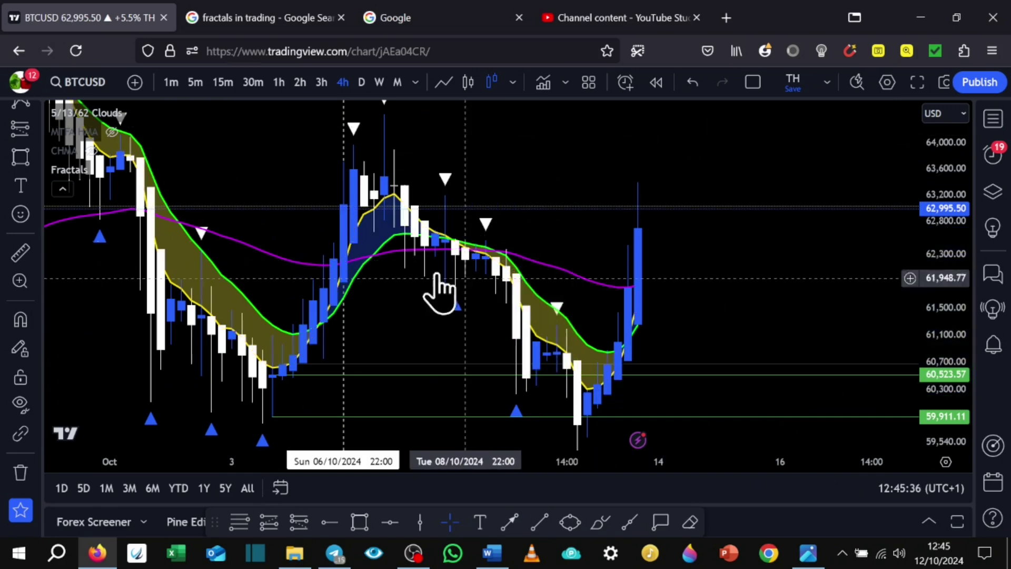
left_click(387, 374)
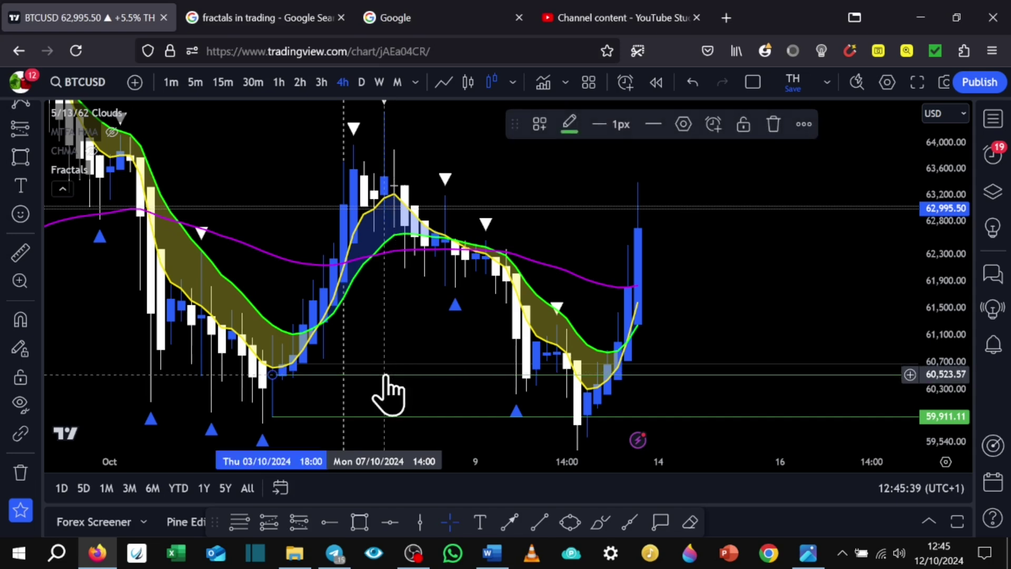
left_click(773, 126)
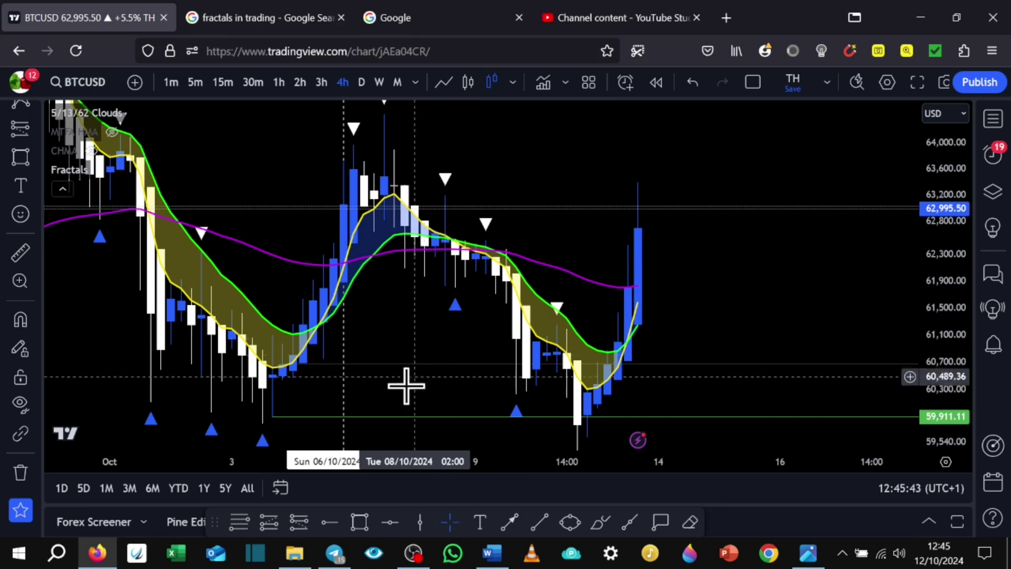
left_click(412, 416)
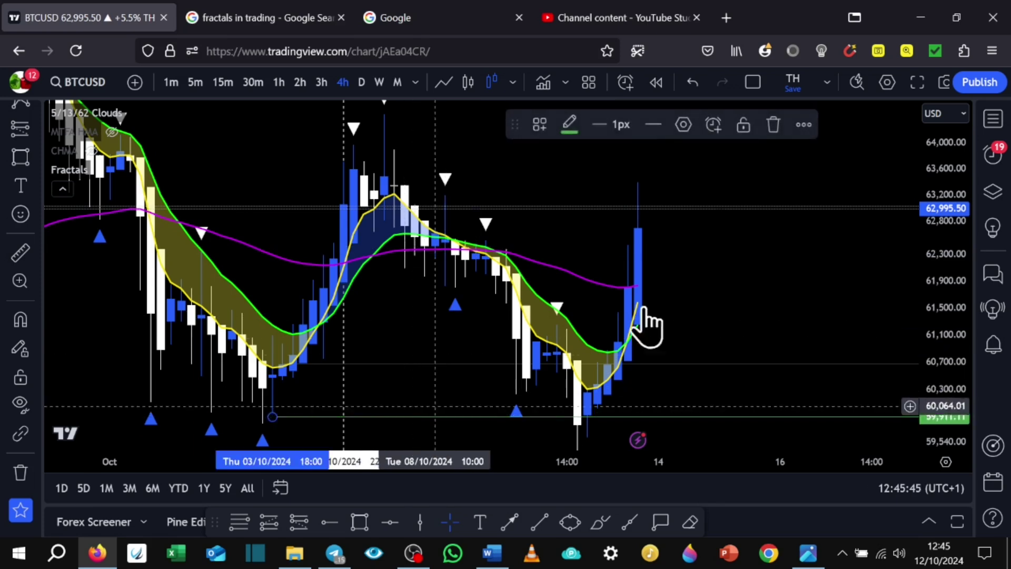
left_click(773, 126)
- Refit the candles and delete the grey zone near 60,670–60,700
left_click_drag(529, 376, 497, 311)
left_click_drag(943, 347, 948, 200)
left_click(452, 336)
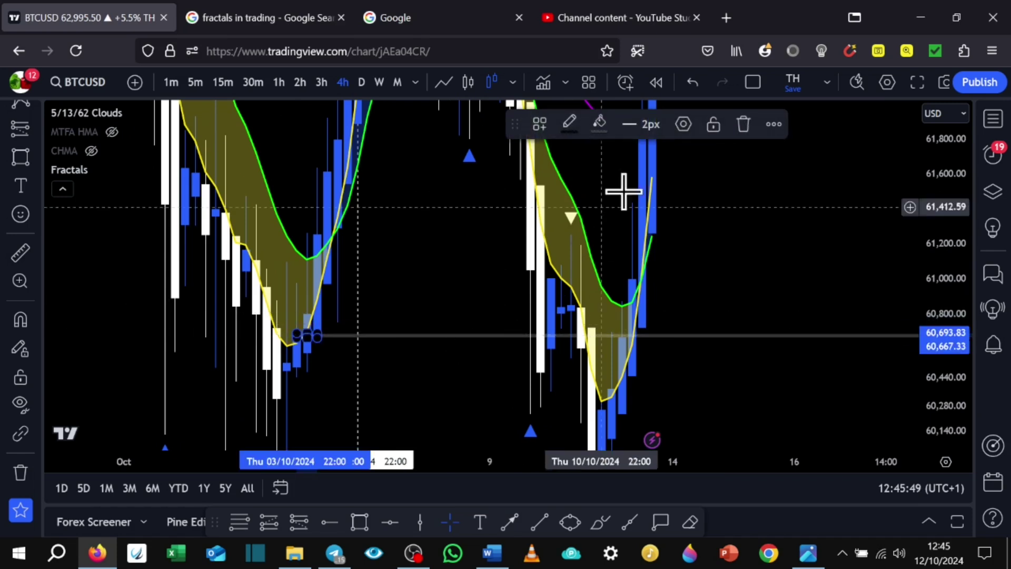
left_click(752, 133)
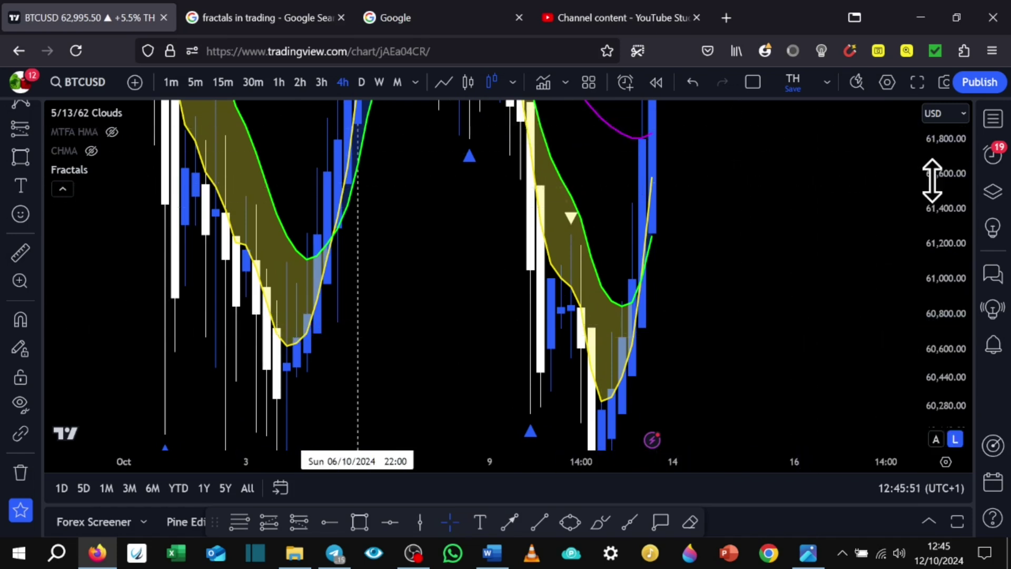
left_click_drag(930, 183, 966, 406)
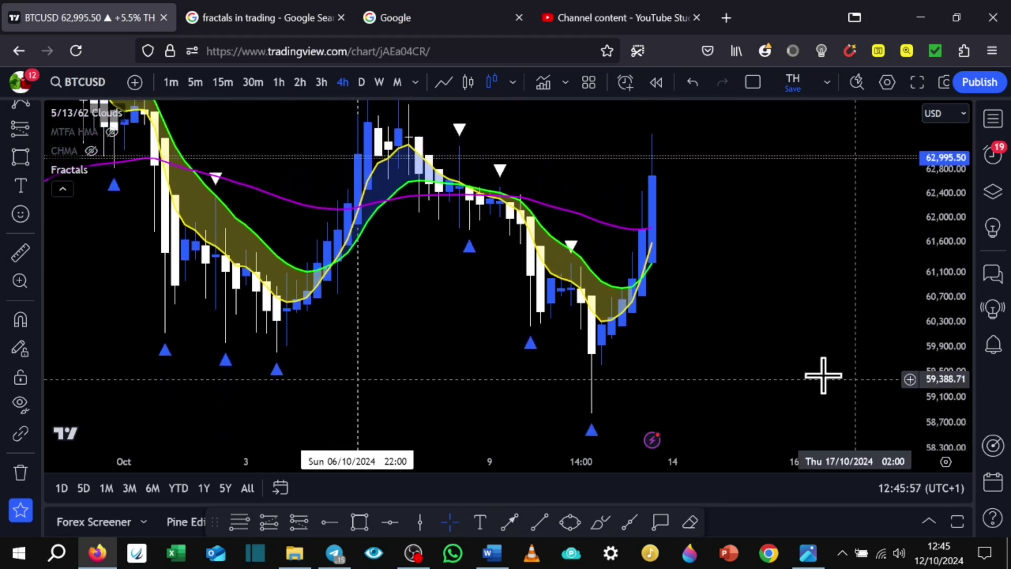
left_click_drag(669, 372, 759, 372)
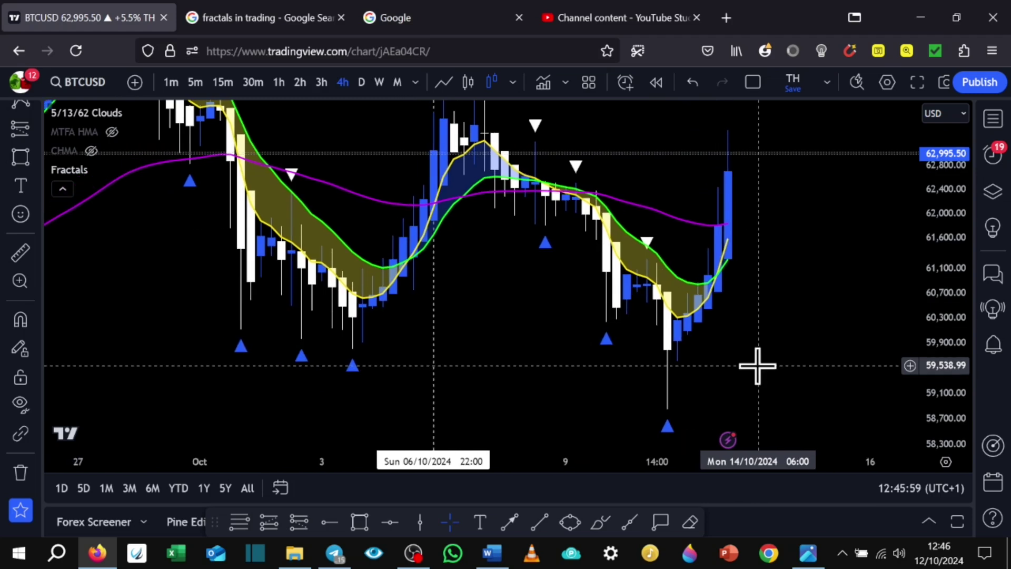
scroll(703, 396, "up", 1)
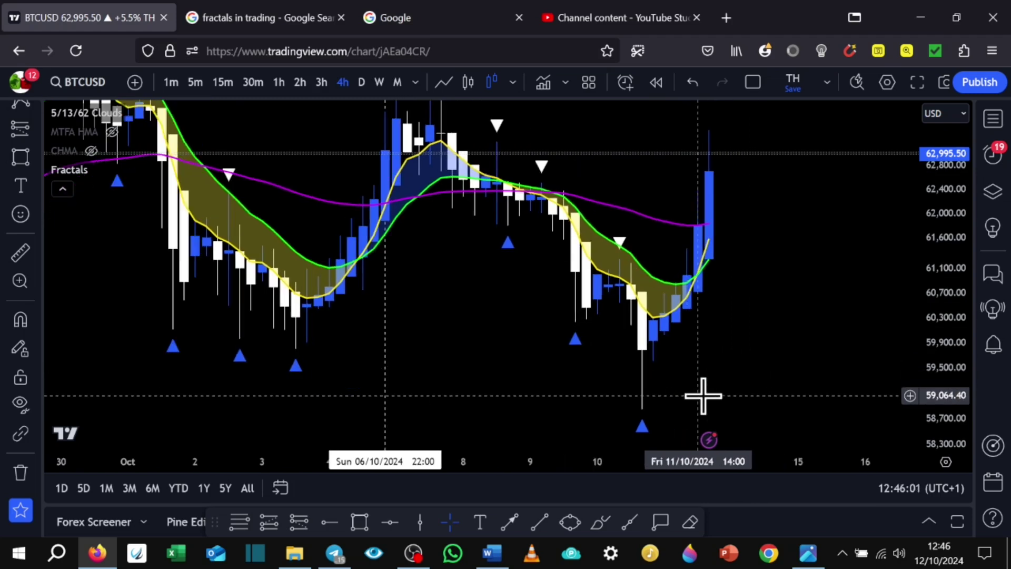
scroll(703, 395, "up", 1)
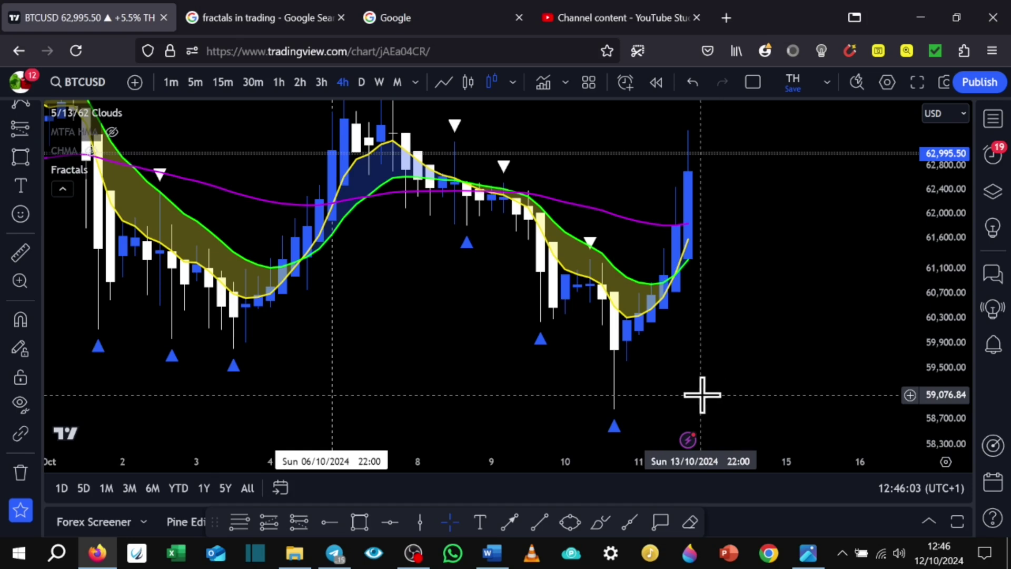
left_click_drag(702, 397, 650, 354)
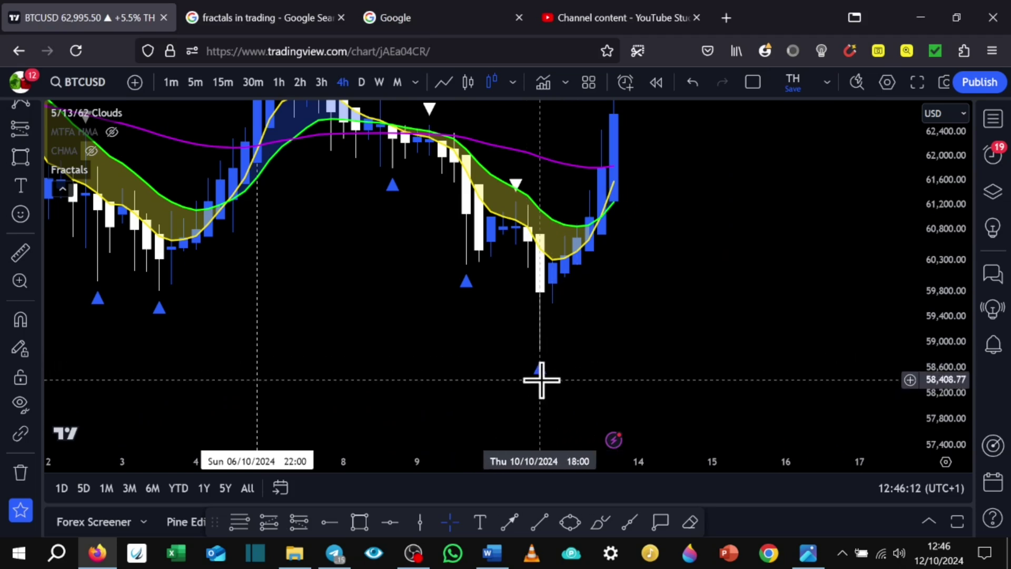
mouse_move(580, 358)
left_mouse_down()
mouse_move(677, 384)
mouse_move(674, 398)
mouse_move(612, 379)
left_mouse_up()
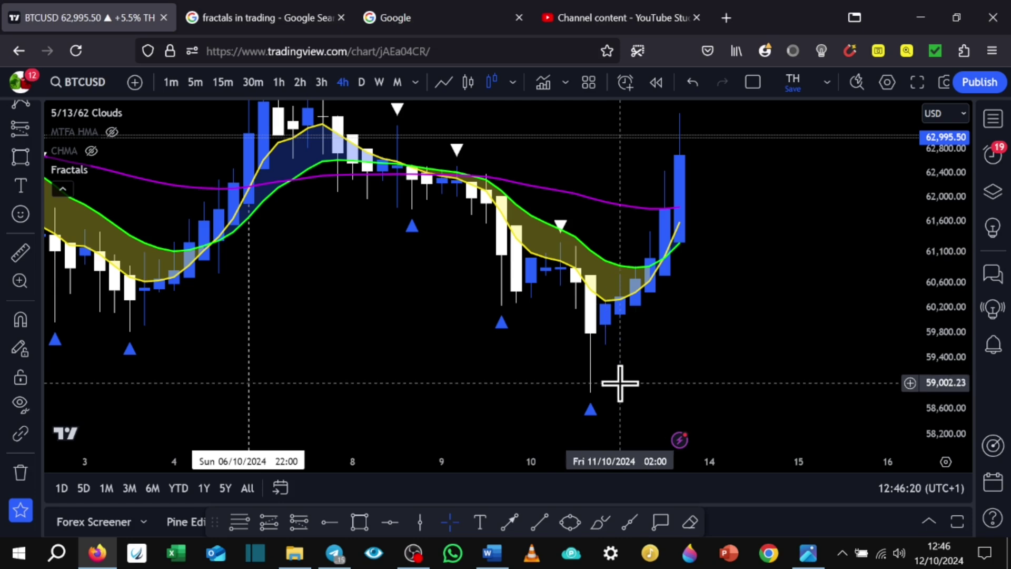
left_click_drag(669, 383, 713, 413)
scroll(645, 389, "up", 3)
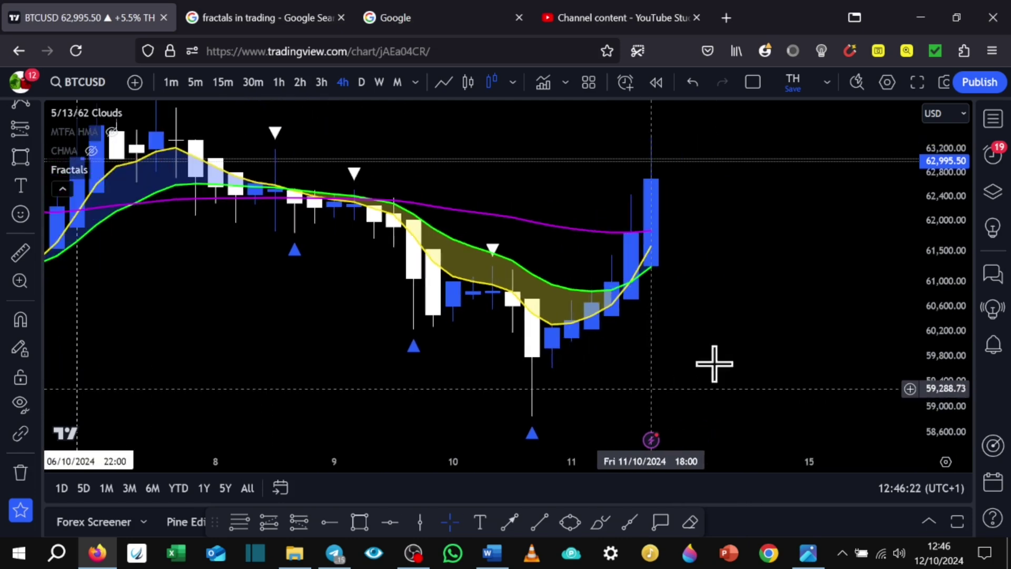
left_click_drag(940, 393, 943, 198)
left_click_drag(851, 248, 766, 361)
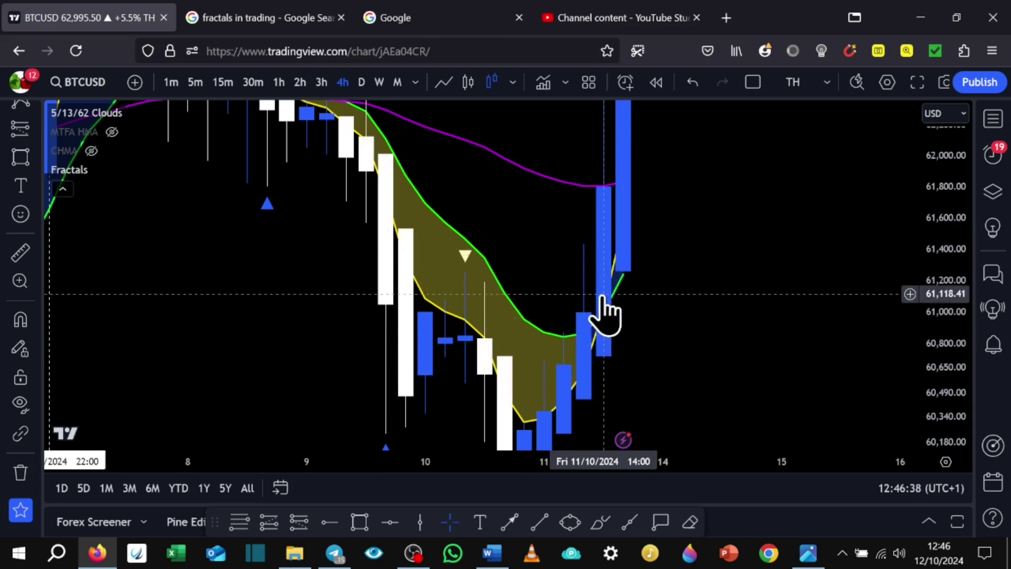
- Open the Alerts panel, check the Log, and return to the active alerts list
left_click(994, 156)
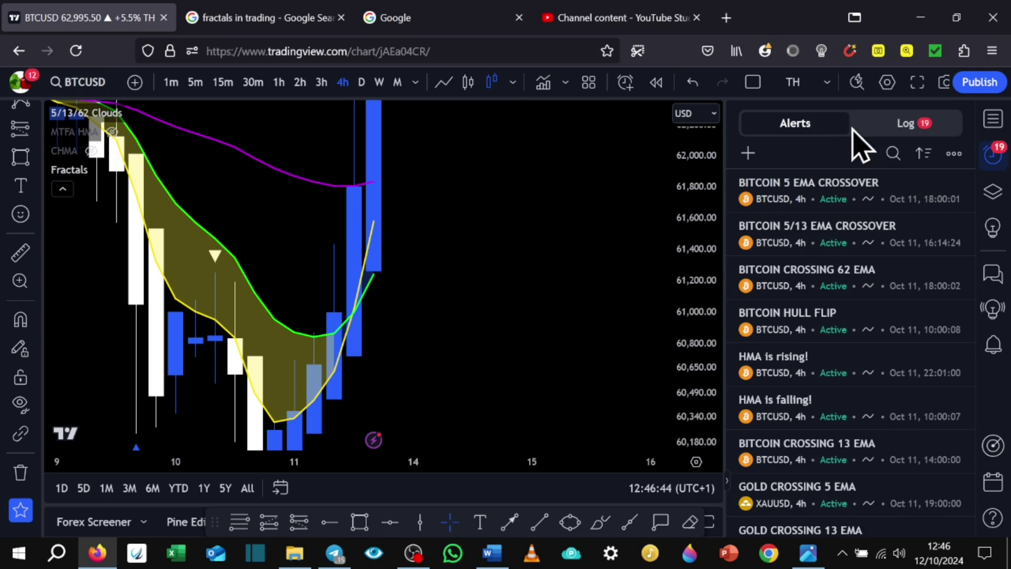
left_click(900, 131)
left_click(796, 135)
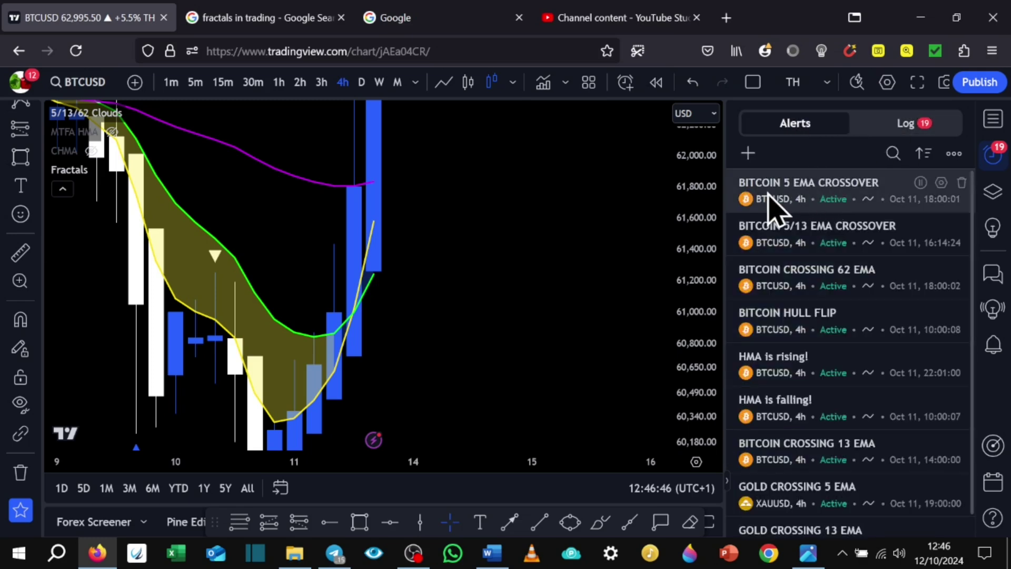
mouse_move(767, 195)
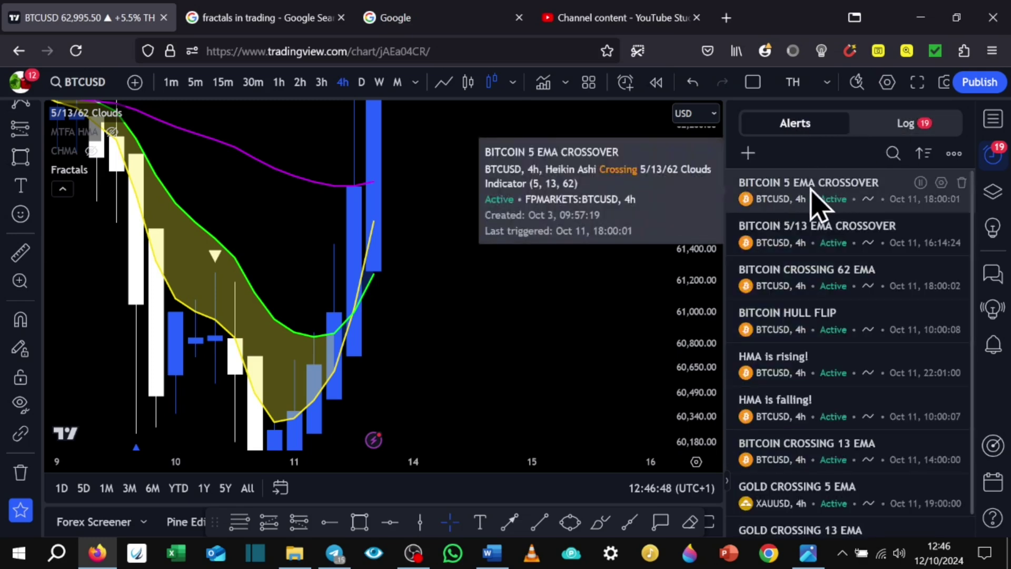
- Close the Alerts panel and centre the latest BTCUSD candles on the chart
left_click(994, 159)
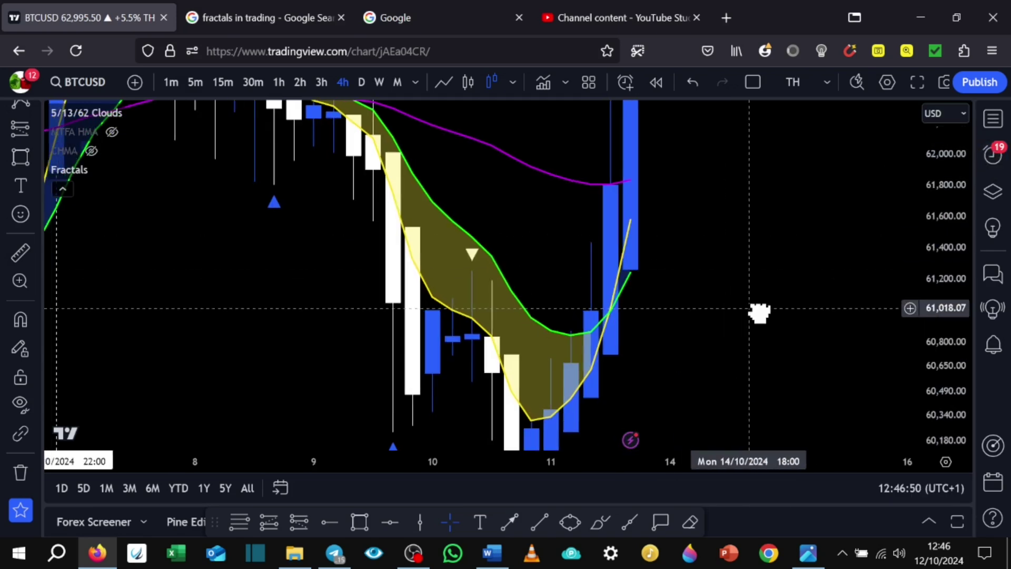
left_click_drag(759, 314, 751, 315)
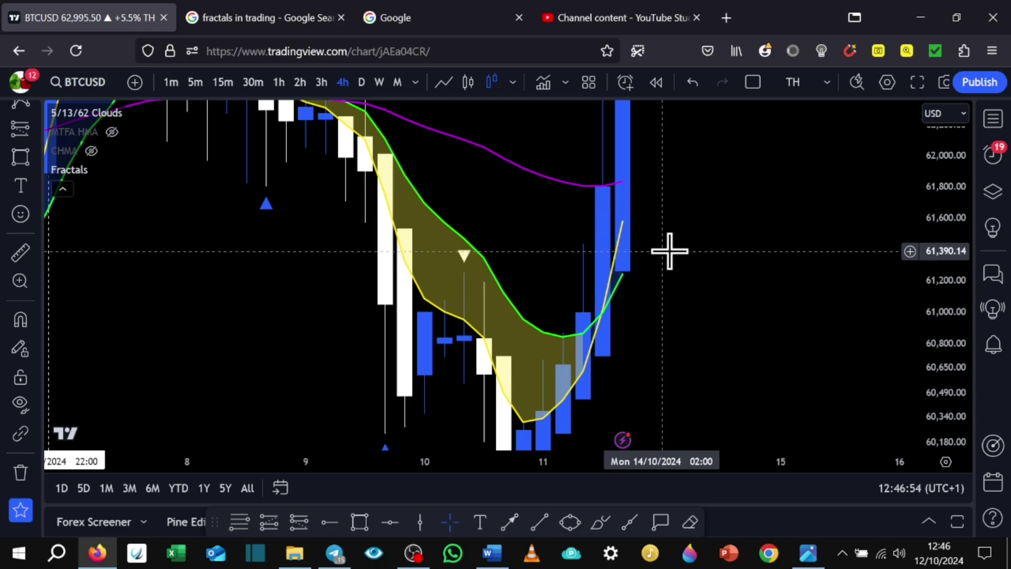
left_click_drag(722, 263, 675, 287)
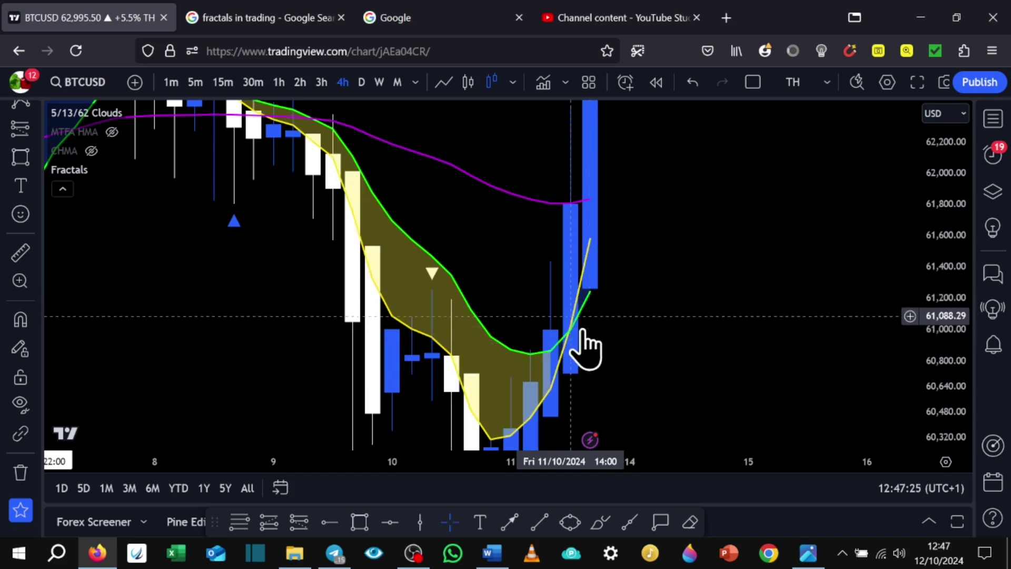
scroll(611, 341, "right", 2)
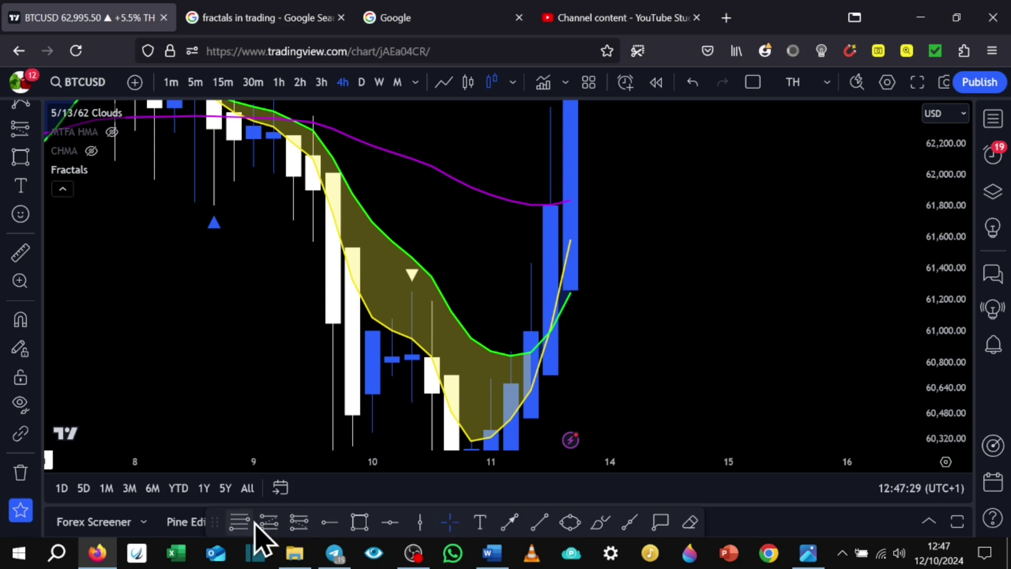
- Place a long position entered at 61,018.07 with its stop-loss tightened to 60,693.11
left_click(269, 523)
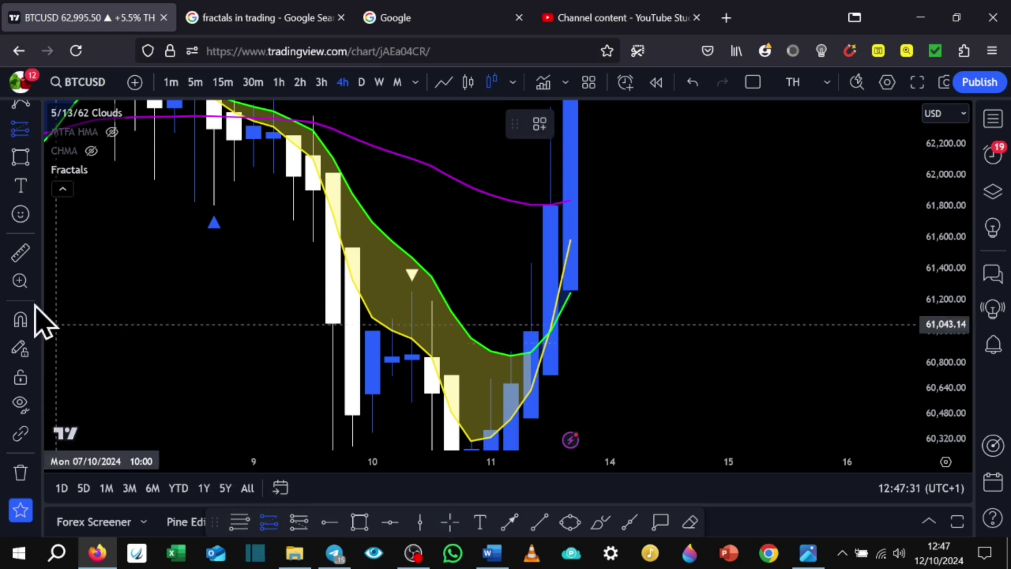
mouse_move(516, 124)
left_mouse_down()
mouse_move(436, 256)
mouse_move(145, 533)
left_mouse_up()
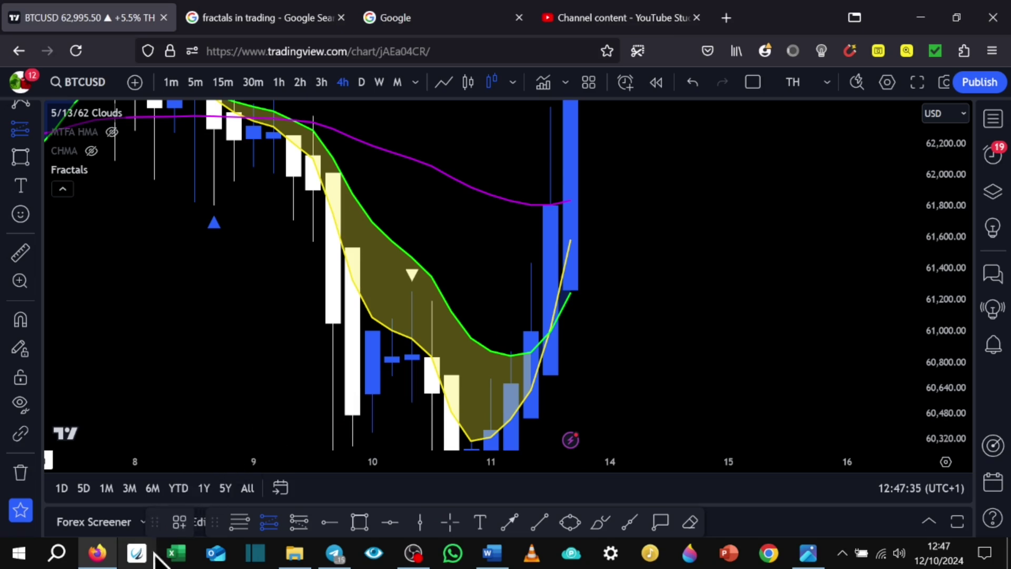
left_click(592, 329)
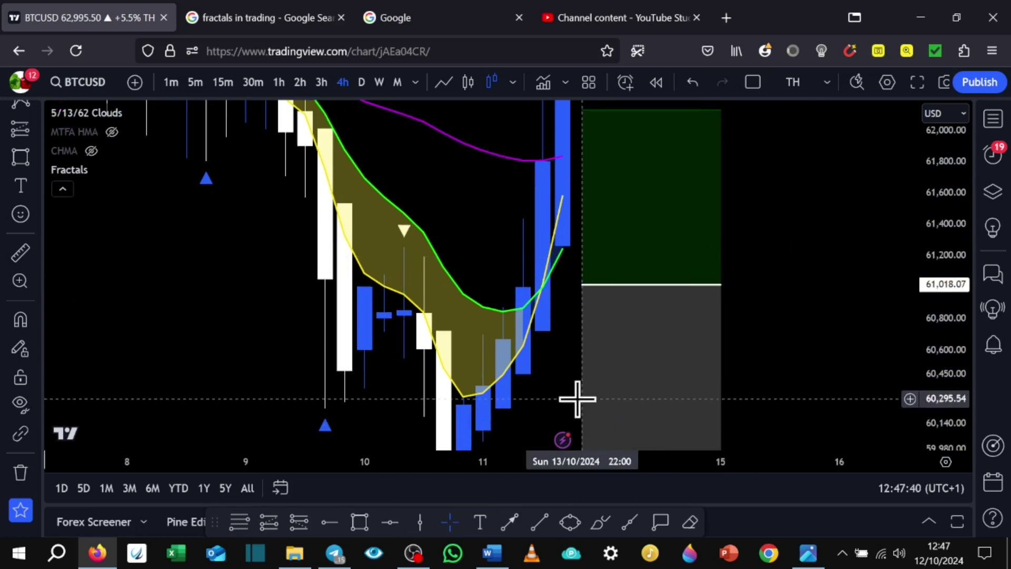
left_click_drag(578, 400, 549, 343)
left_click_drag(558, 405, 552, 279)
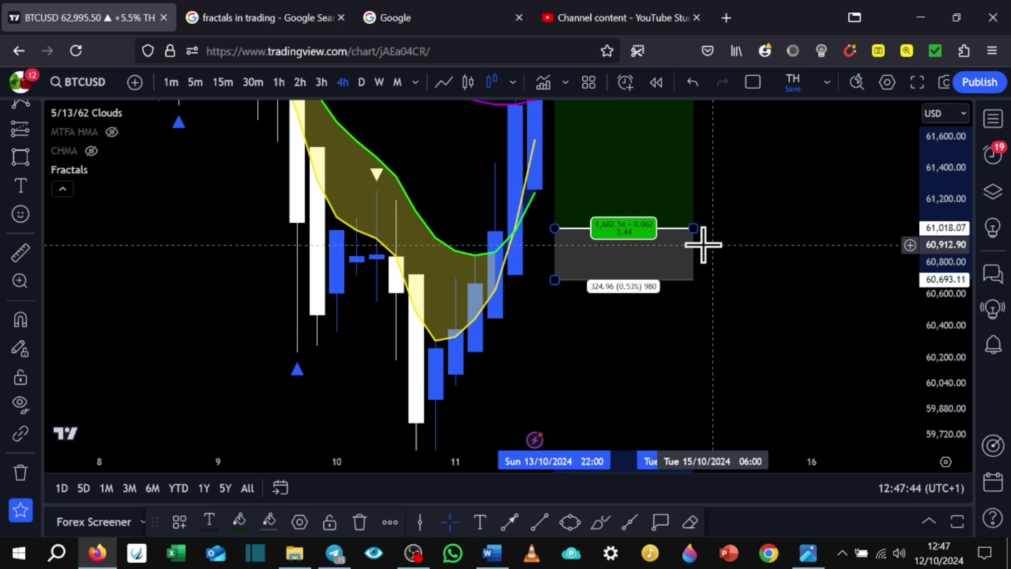
left_click(573, 311)
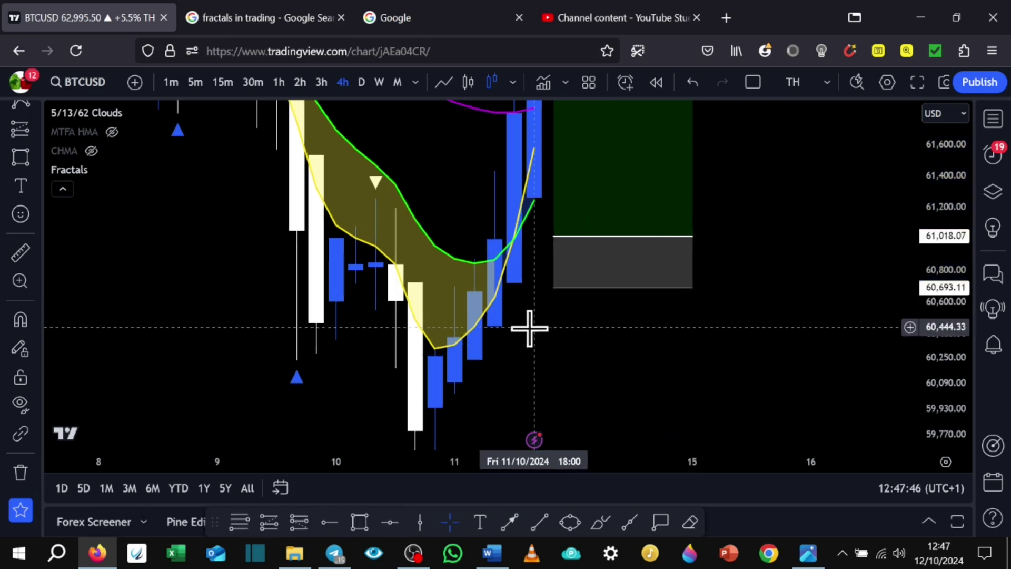
left_click_drag(534, 329, 542, 406)
left_click_drag(745, 219, 743, 334)
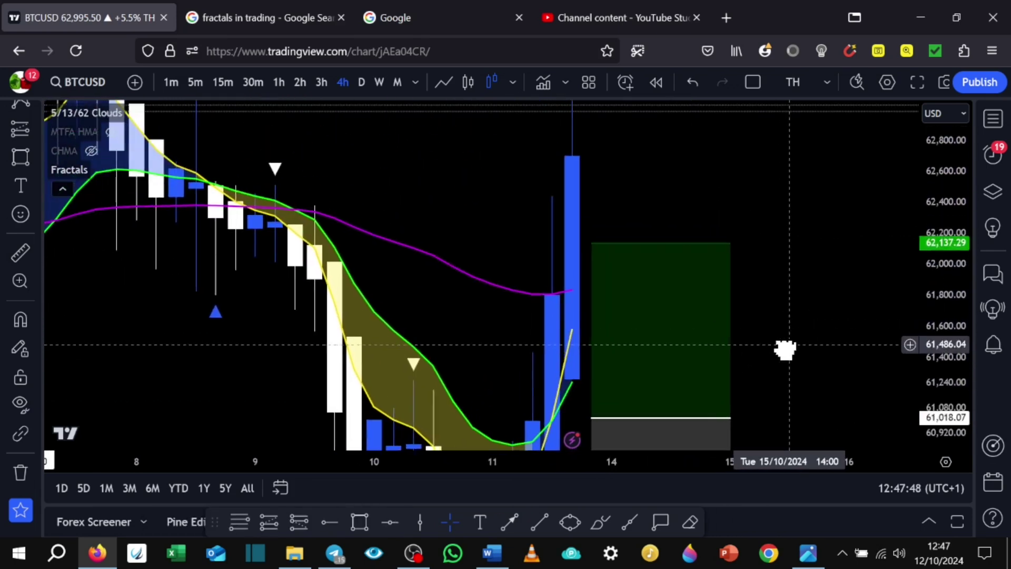
left_click_drag(451, 320, 511, 278)
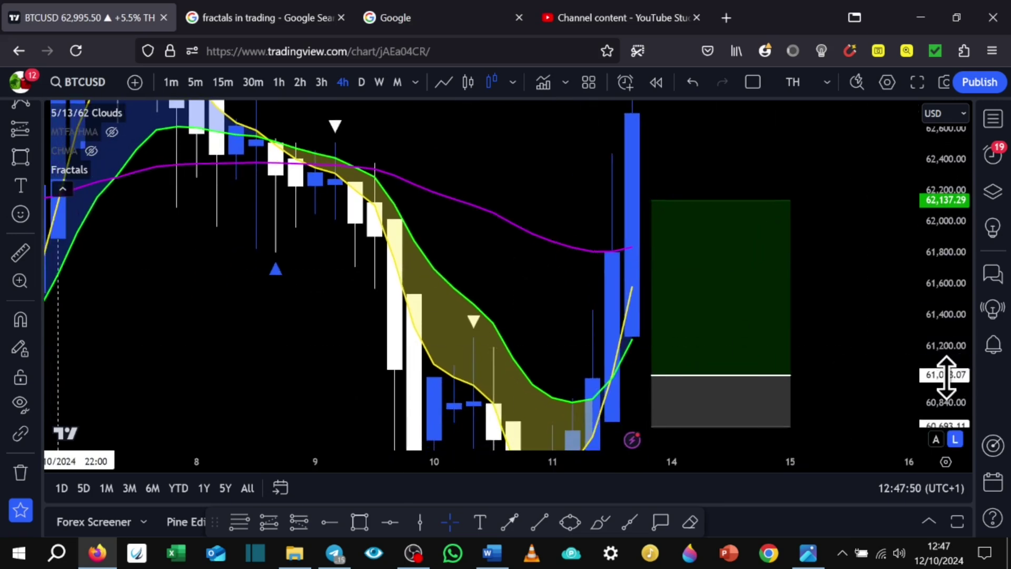
left_click_drag(948, 363, 955, 127)
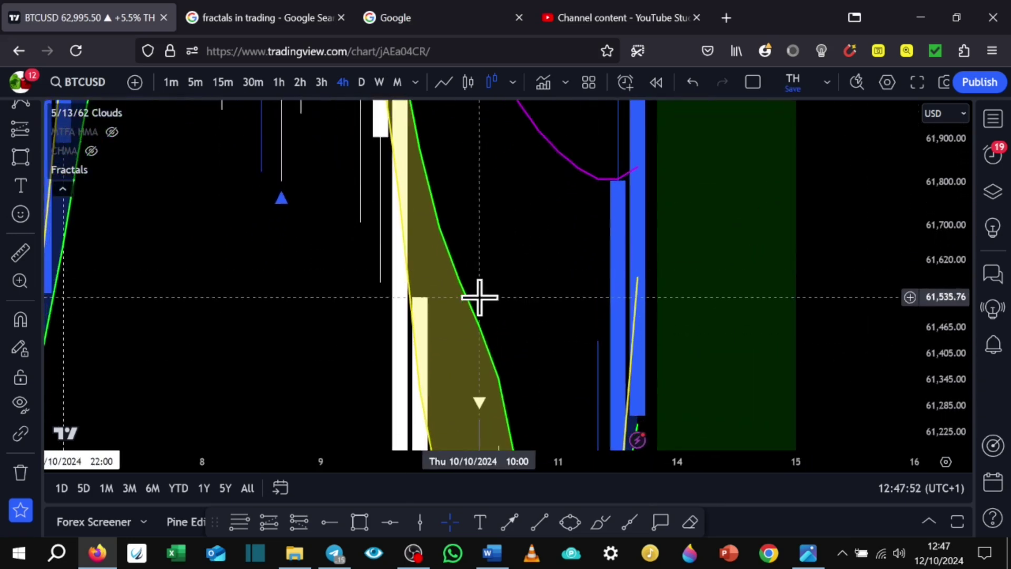
scroll(478, 296, "up", 3)
left_click_drag(379, 286, 451, 289)
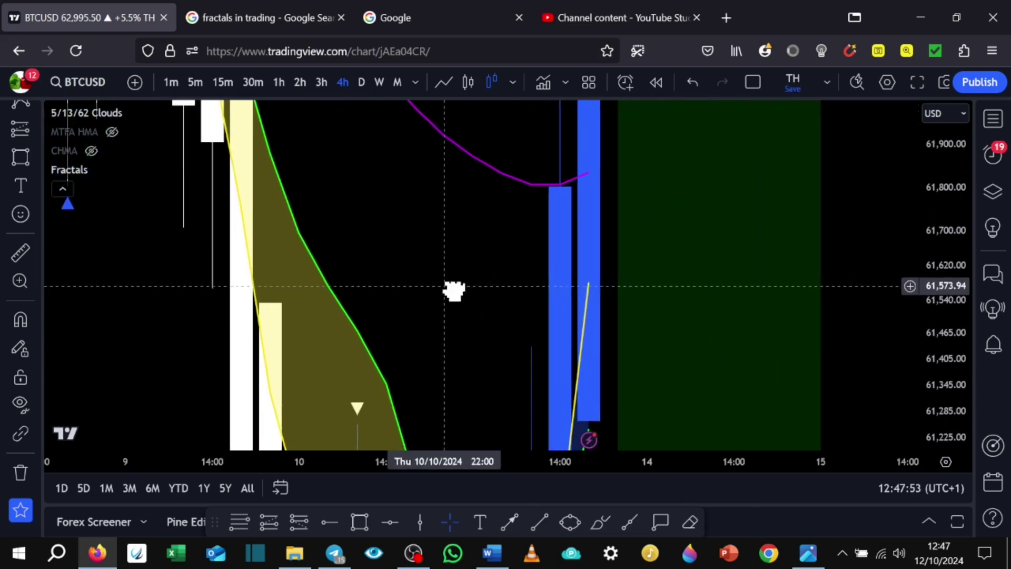
left_click(360, 522)
left_click(20, 321)
left_click(215, 288)
left_click(267, 293)
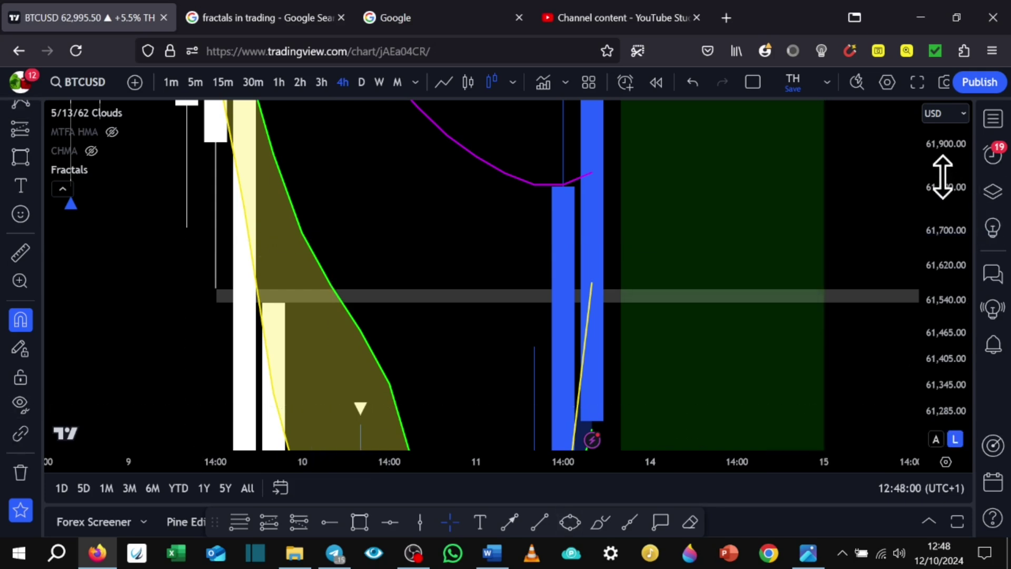
left_click_drag(939, 175, 956, 364)
left_click_drag(434, 251, 794, 305)
left_click_drag(955, 346, 923, 164)
left_click_drag(580, 251, 582, 397)
left_click_drag(632, 210, 652, 388)
left_click_drag(628, 248, 661, 370)
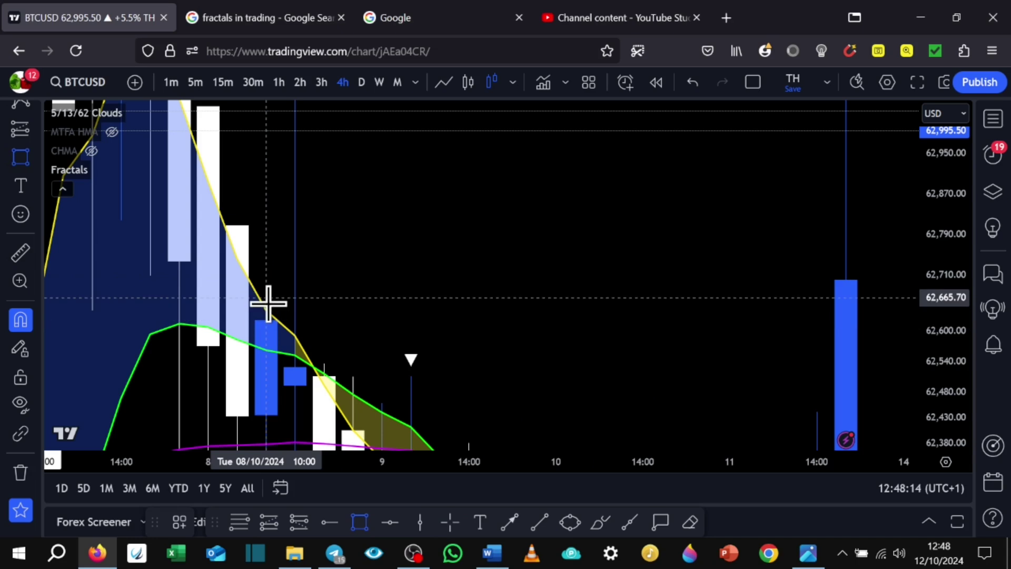
left_click_drag(266, 297, 179, 260)
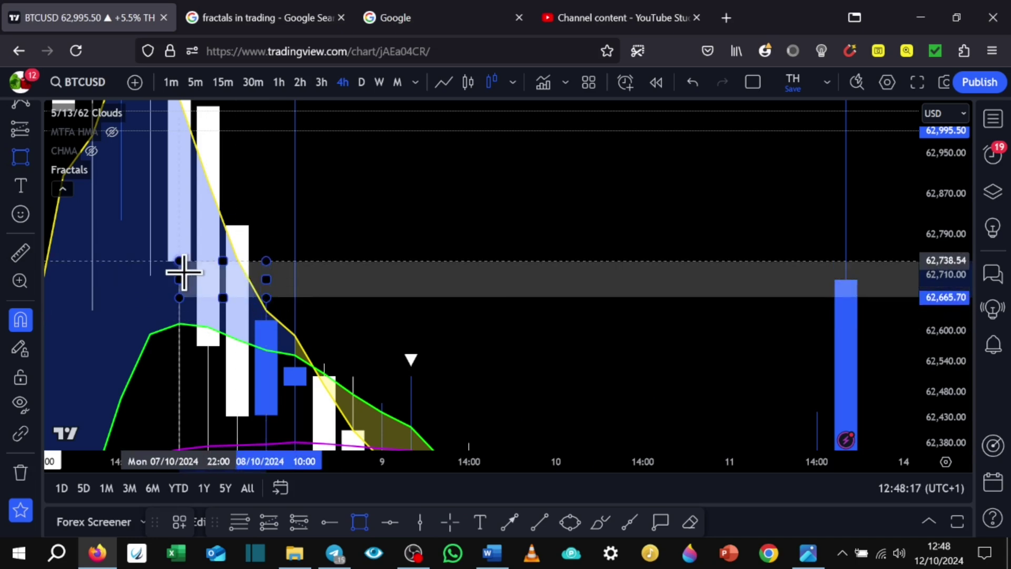
left_click(287, 302)
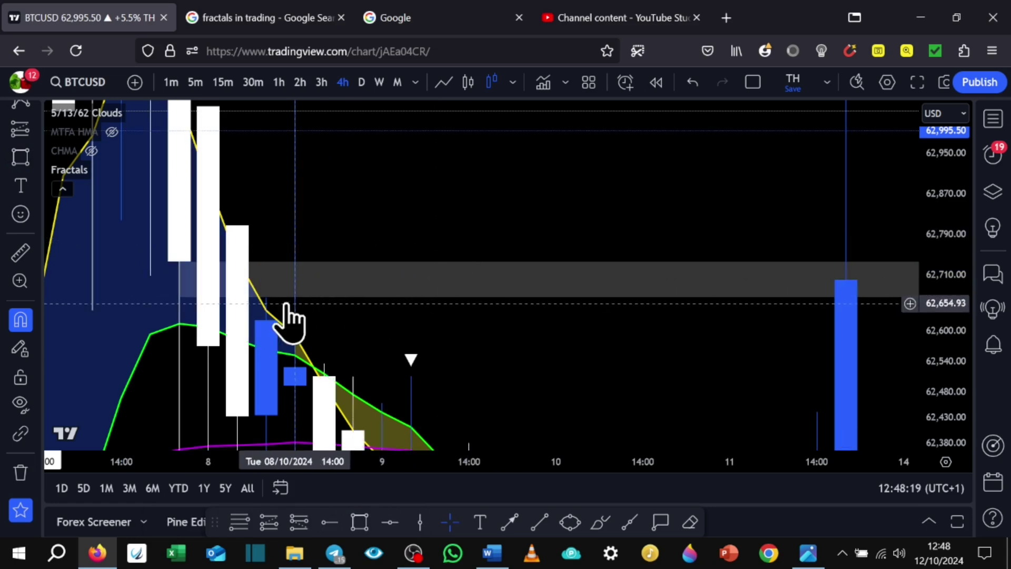
left_click(288, 315)
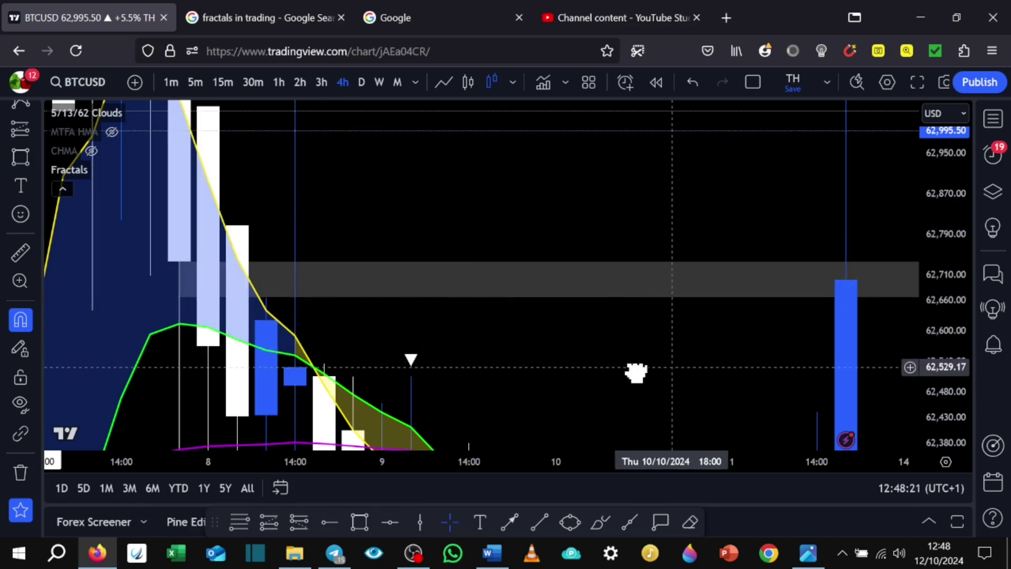
left_click_drag(948, 266, 951, 400)
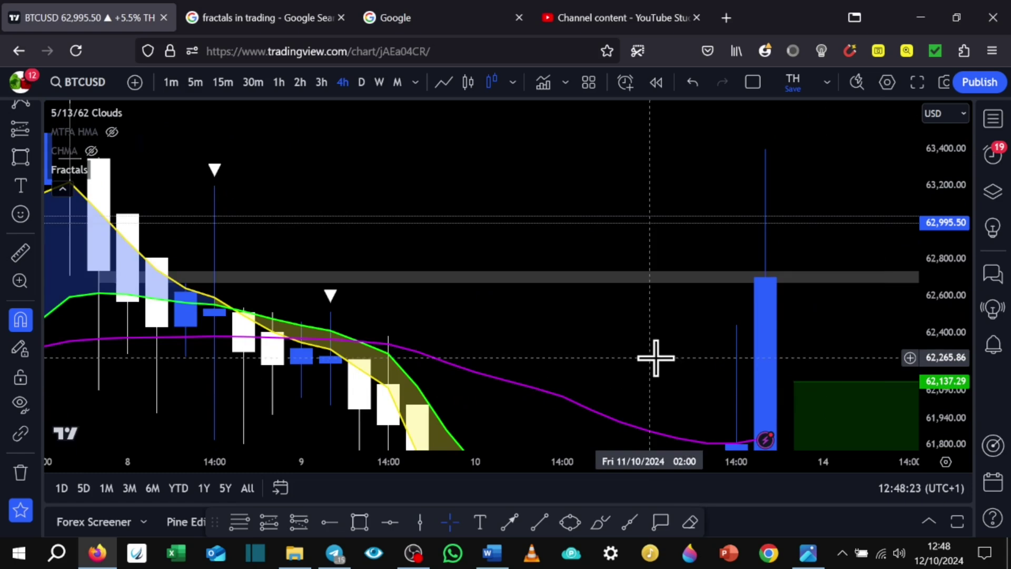
left_click_drag(731, 343, 429, 198)
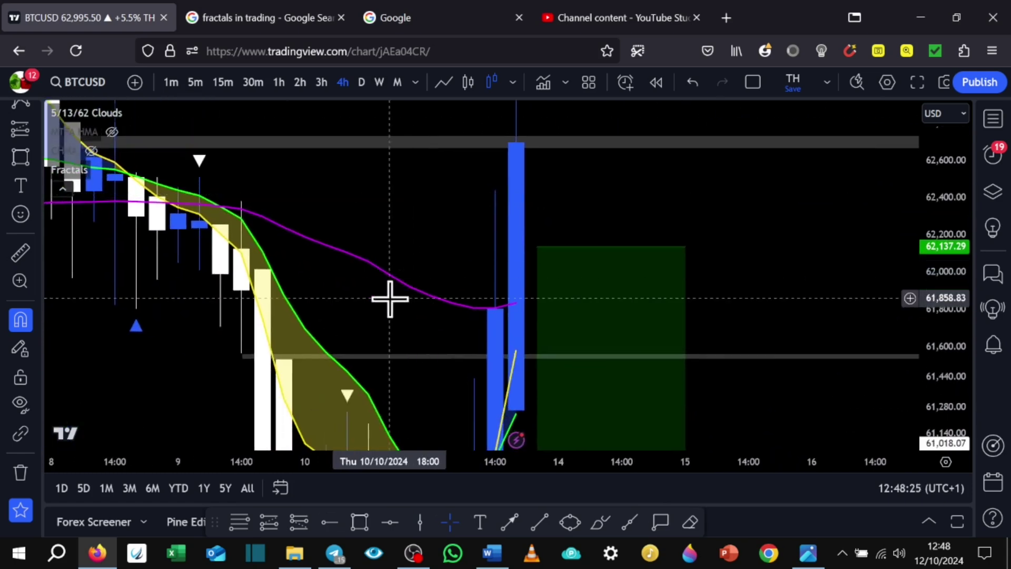
left_click_drag(390, 299, 379, 199)
left_click_drag(416, 308, 410, 290)
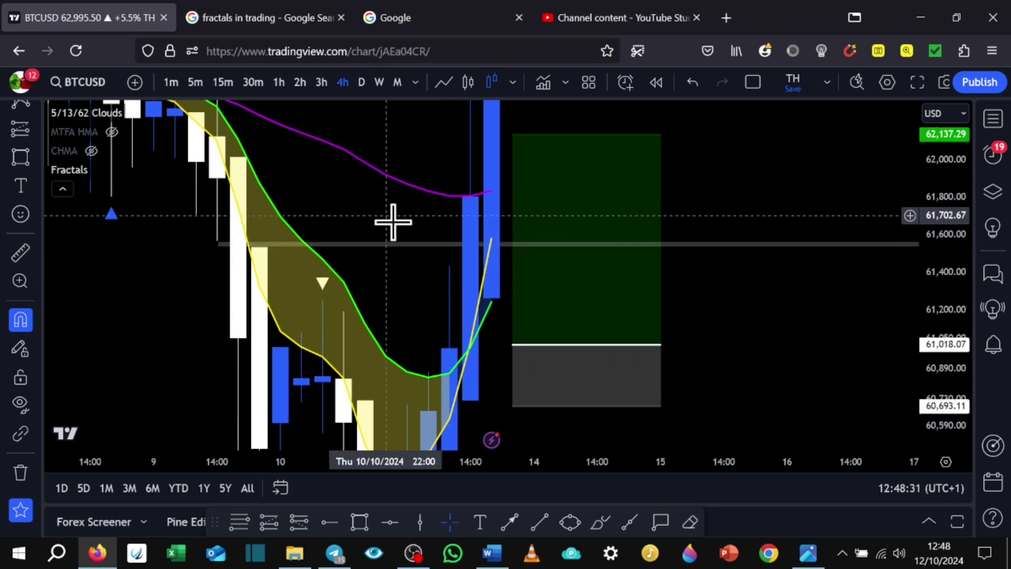
left_click_drag(398, 231, 423, 269)
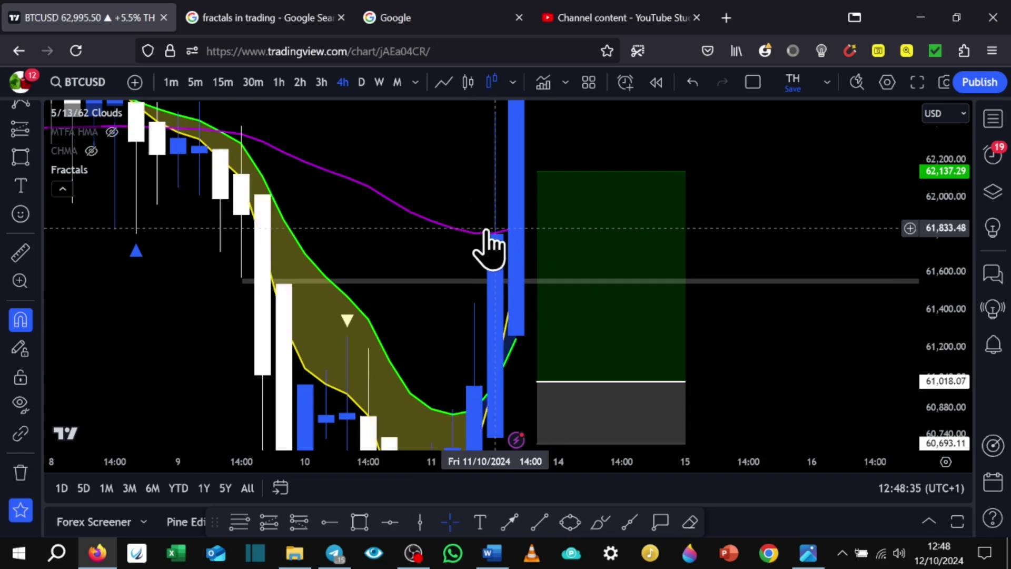
left_click(609, 375)
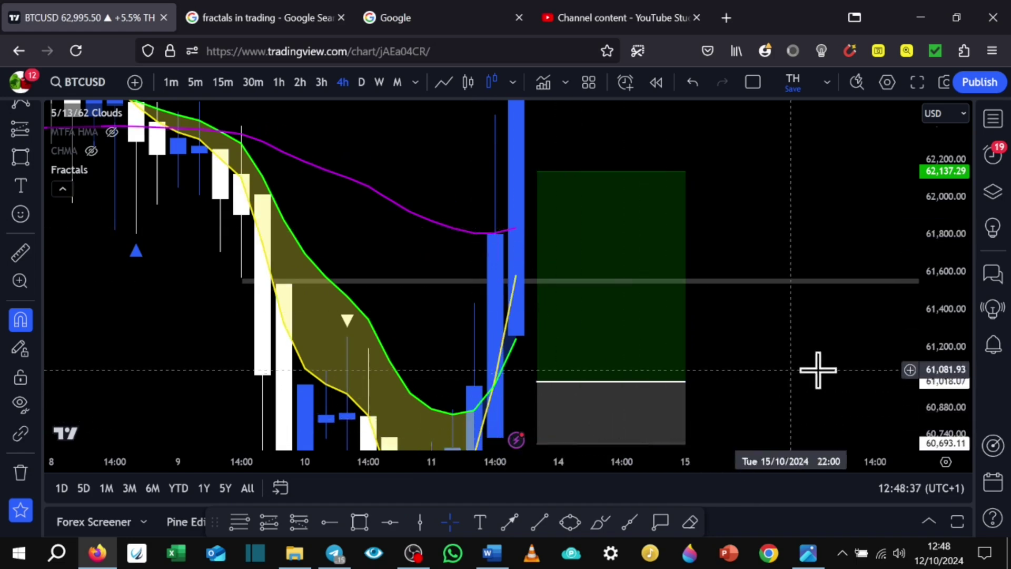
left_click_drag(640, 372, 560, 321)
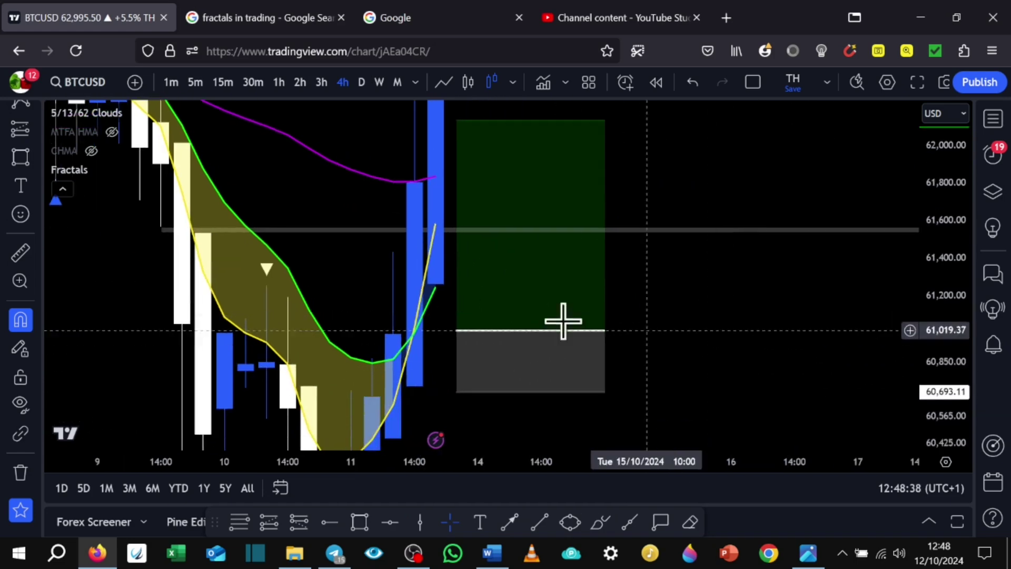
left_click(428, 232)
left_click_drag(350, 216, 429, 361)
left_click_drag(639, 219, 662, 282)
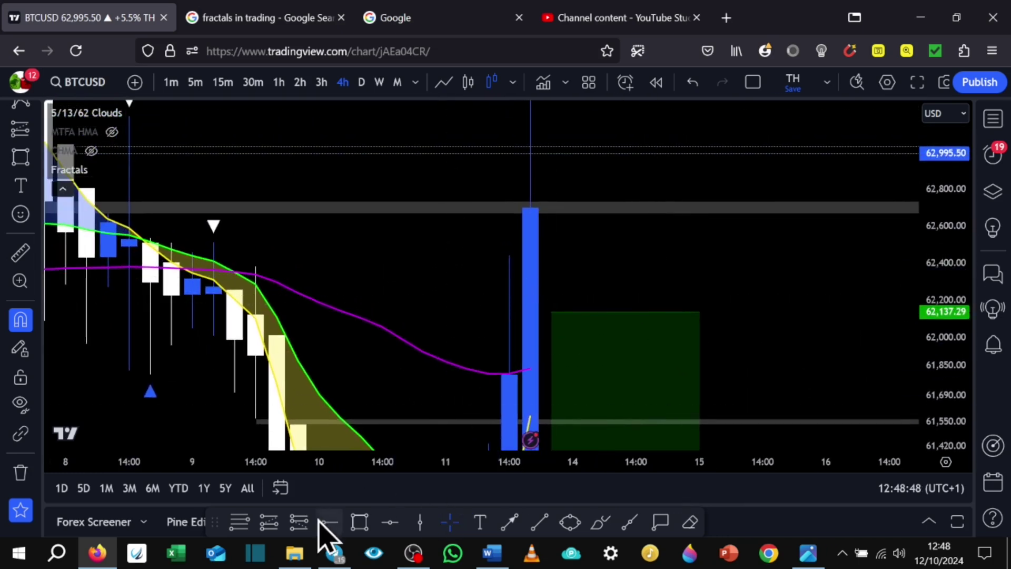
- Draw a horizontal line at 62,238.18 and horizontal rays at 63,206.08 and 64,445.84
left_click(213, 293)
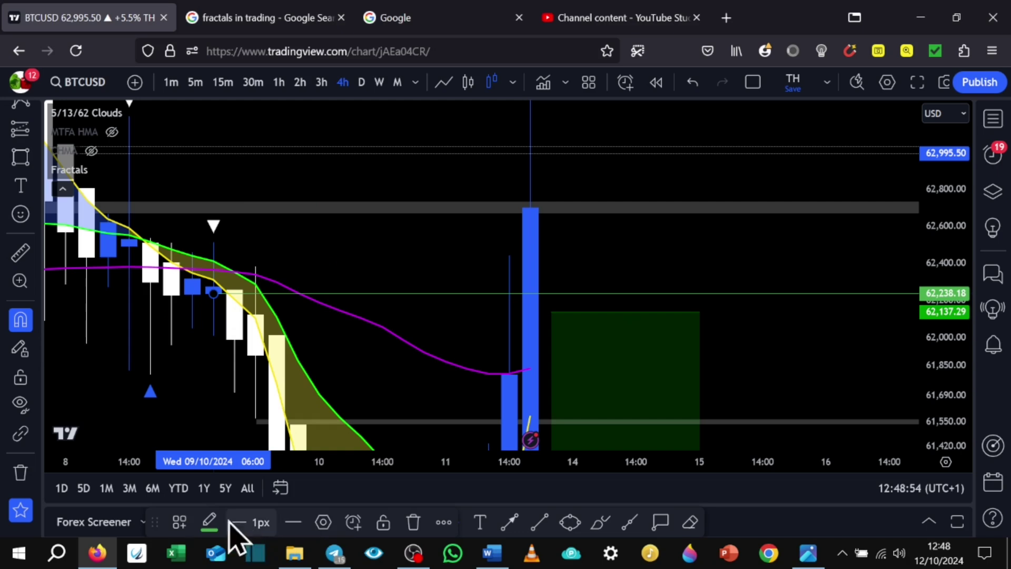
left_click(349, 244)
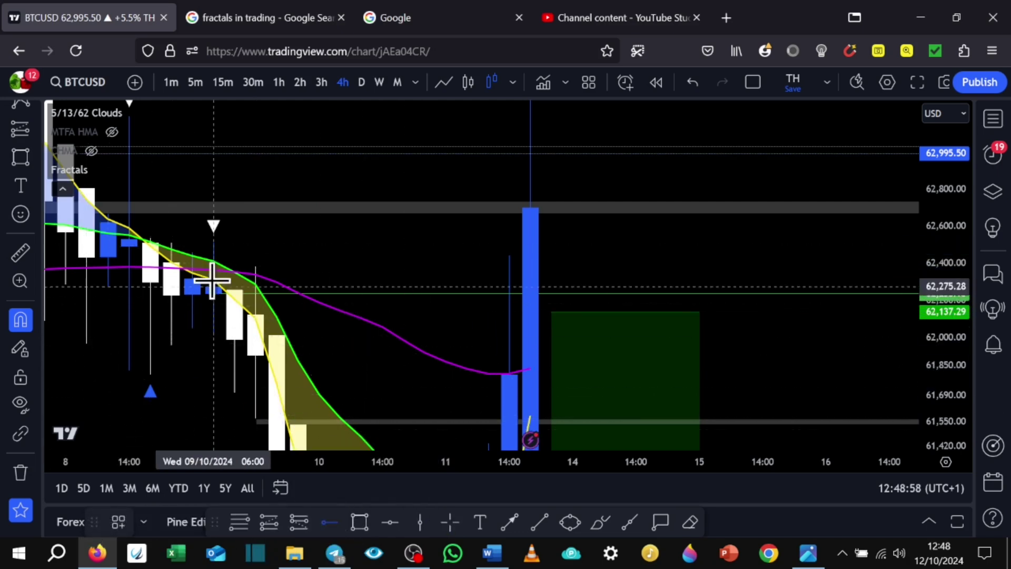
left_click_drag(352, 272, 484, 350)
left_click_drag(482, 236, 532, 305)
left_click_drag(945, 231, 969, 369)
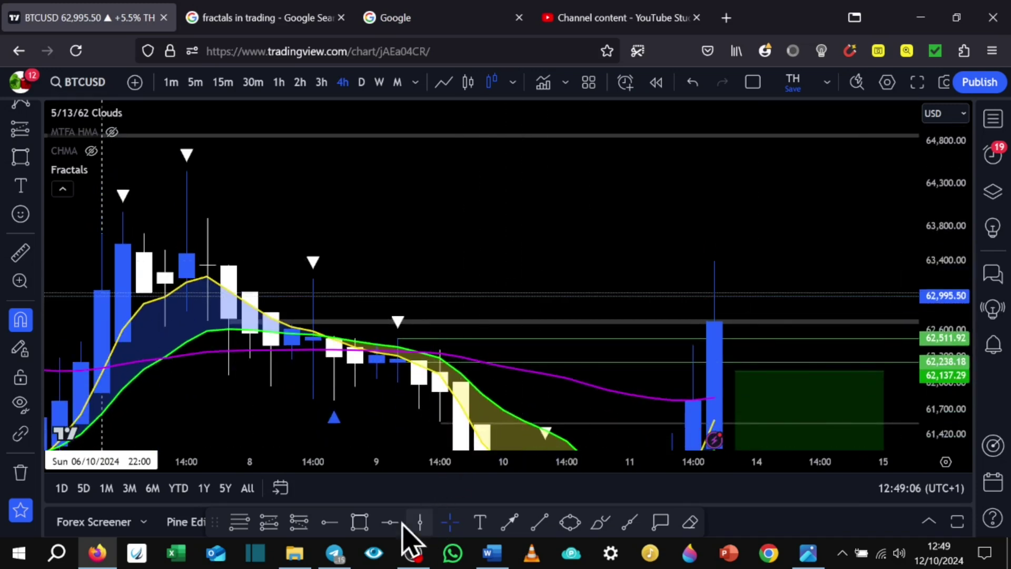
left_click(187, 277)
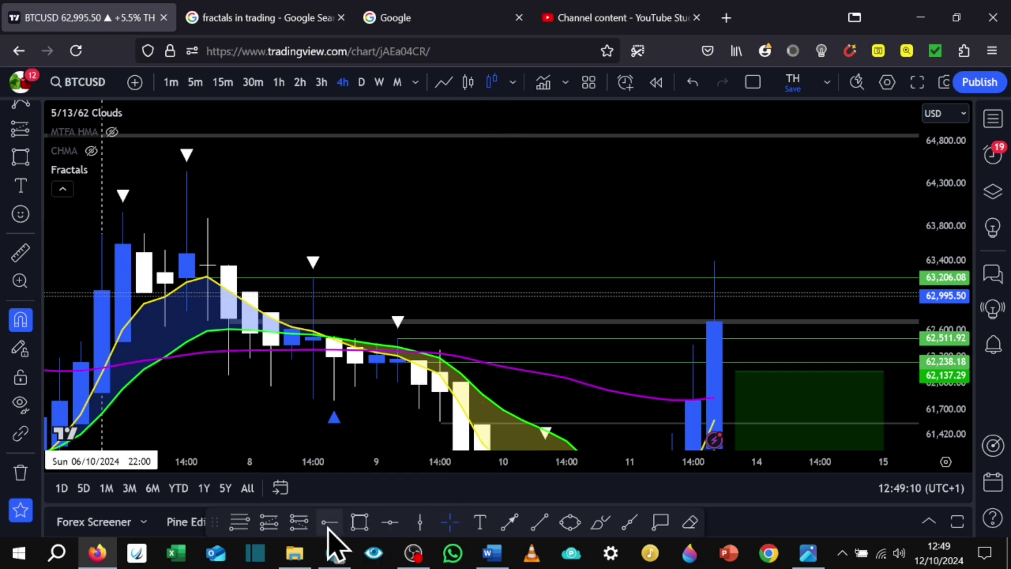
left_click(185, 188)
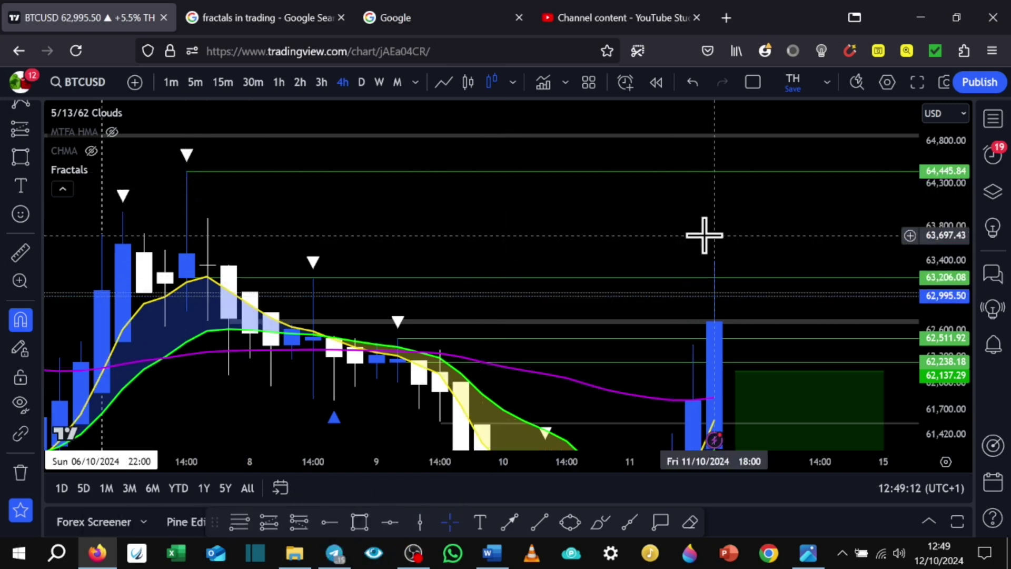
left_click_drag(605, 229, 561, 206)
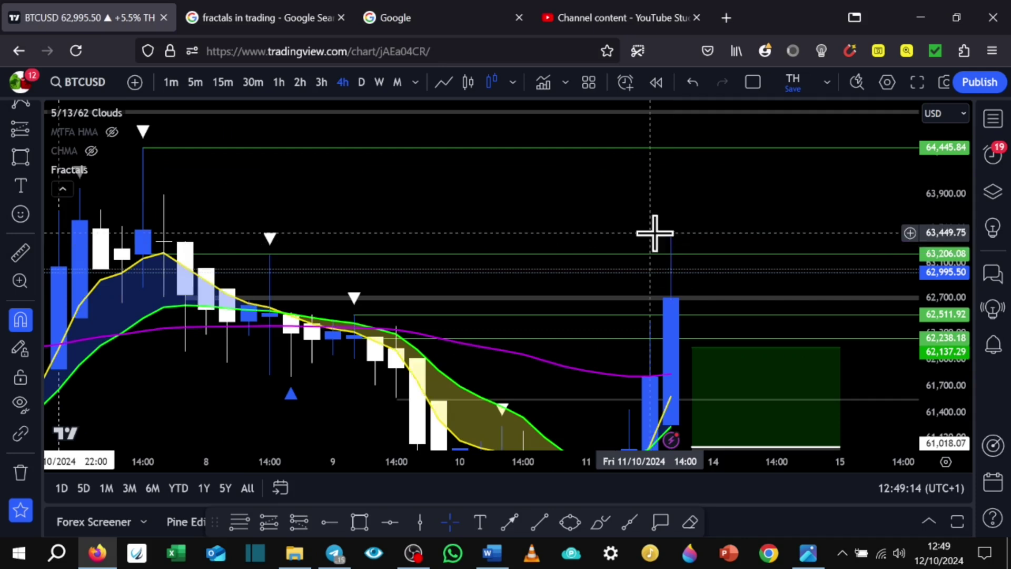
- Raise the long position's profit target to about 63,194 and refit the price scale
left_click_drag(611, 173, 558, 191)
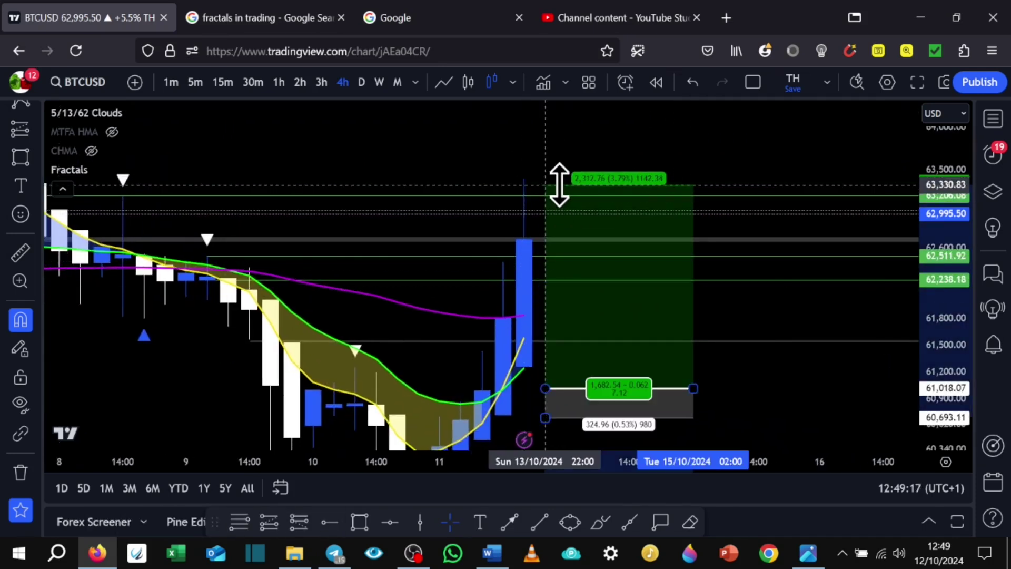
left_click(798, 321)
scroll(801, 320, "down", 4)
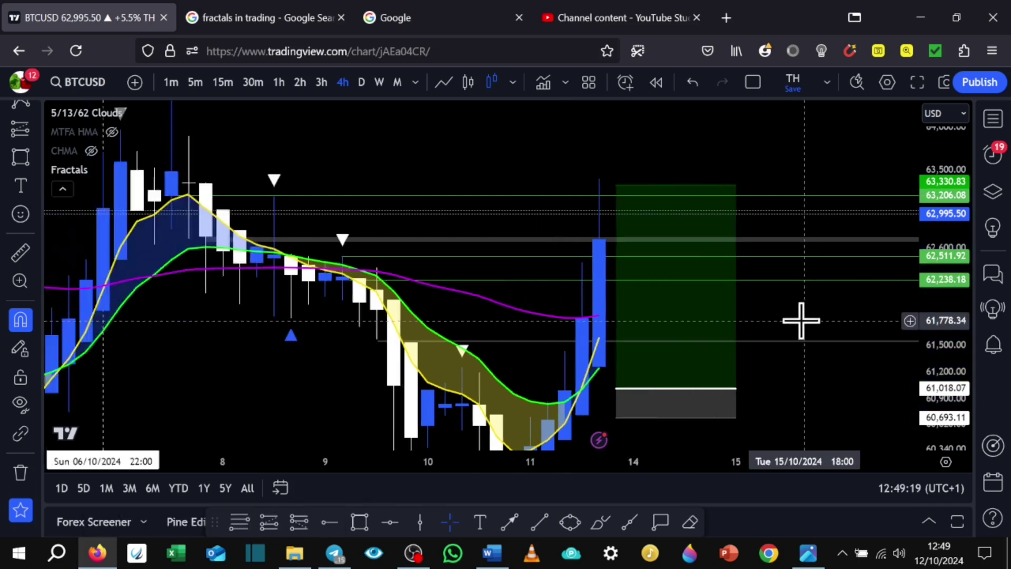
left_click_drag(865, 397, 753, 321)
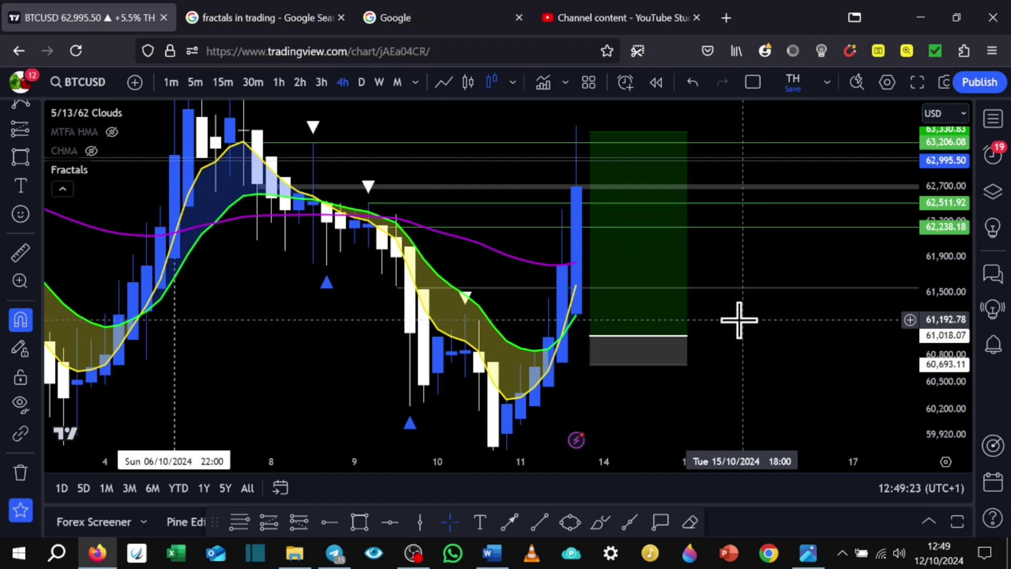
mouse_move(782, 411)
left_mouse_down()
mouse_move(778, 338)
mouse_move(795, 361)
mouse_move(800, 403)
left_mouse_up()
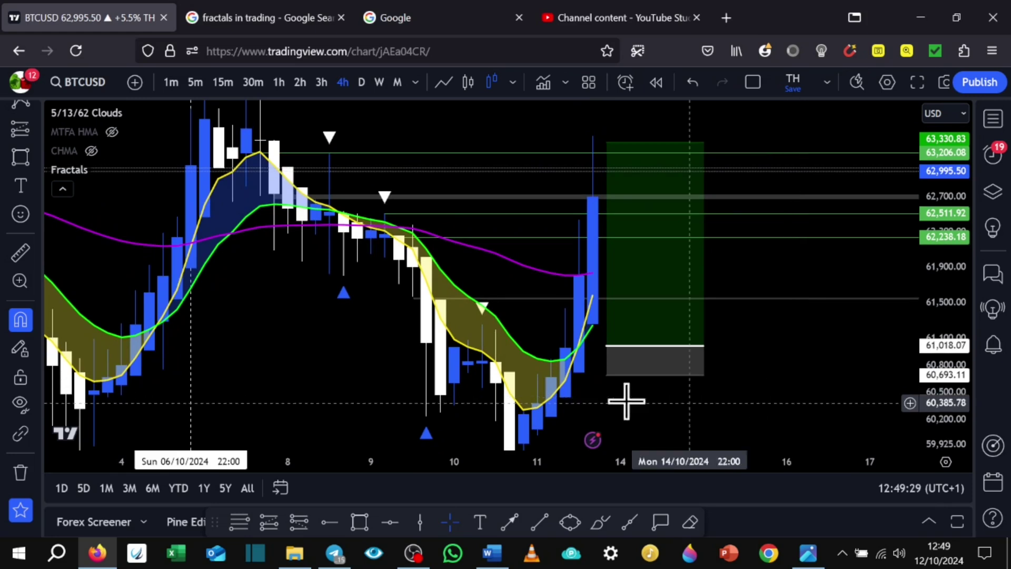
scroll(358, 371, "down", 5)
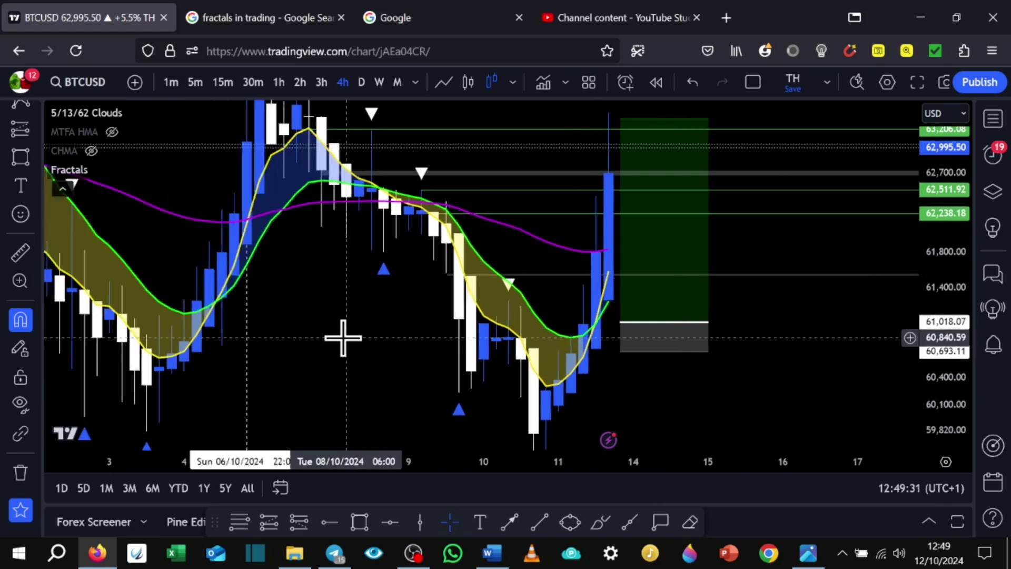
left_click_drag(934, 187, 951, 331)
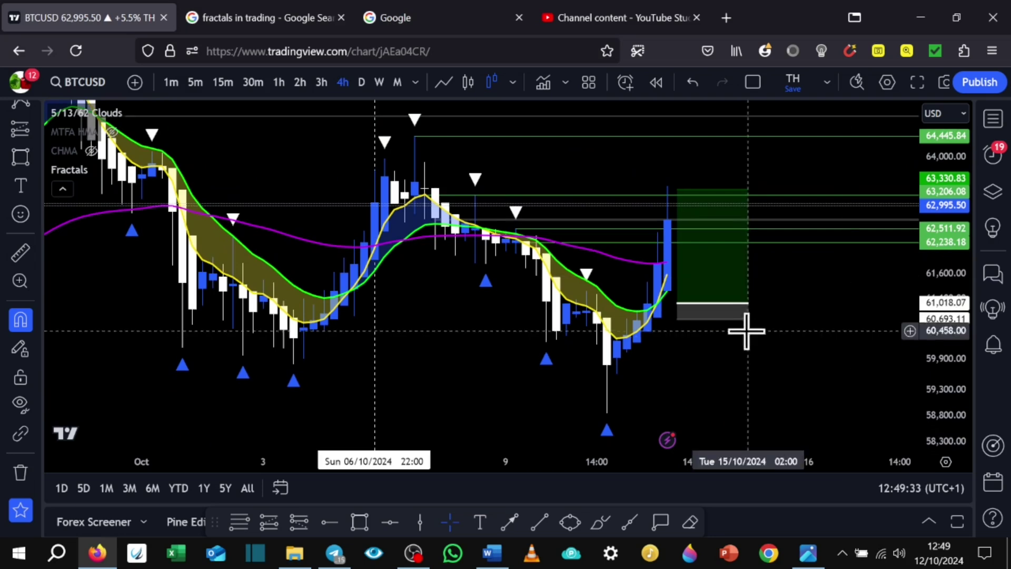
left_click_drag(767, 345, 653, 365)
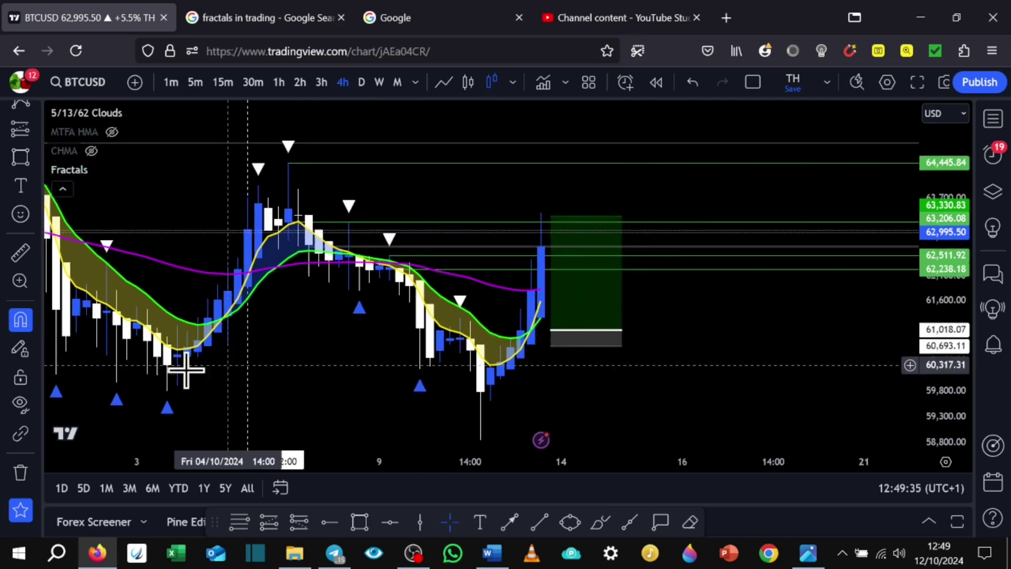
- Remove all nine drawings, skim the Trade Masters Telegram chat, and return to the chart
left_click(19, 473)
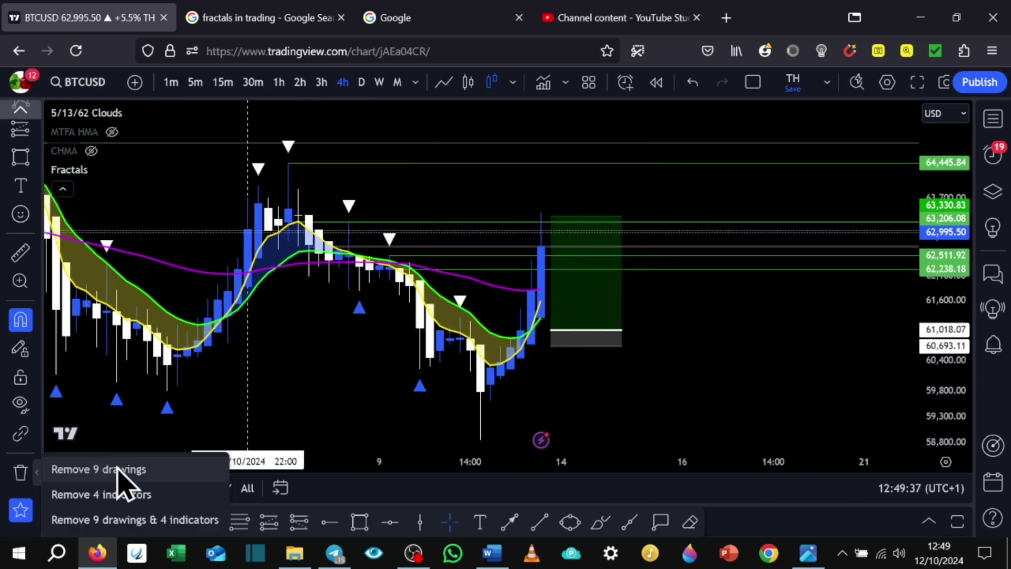
left_click(119, 470)
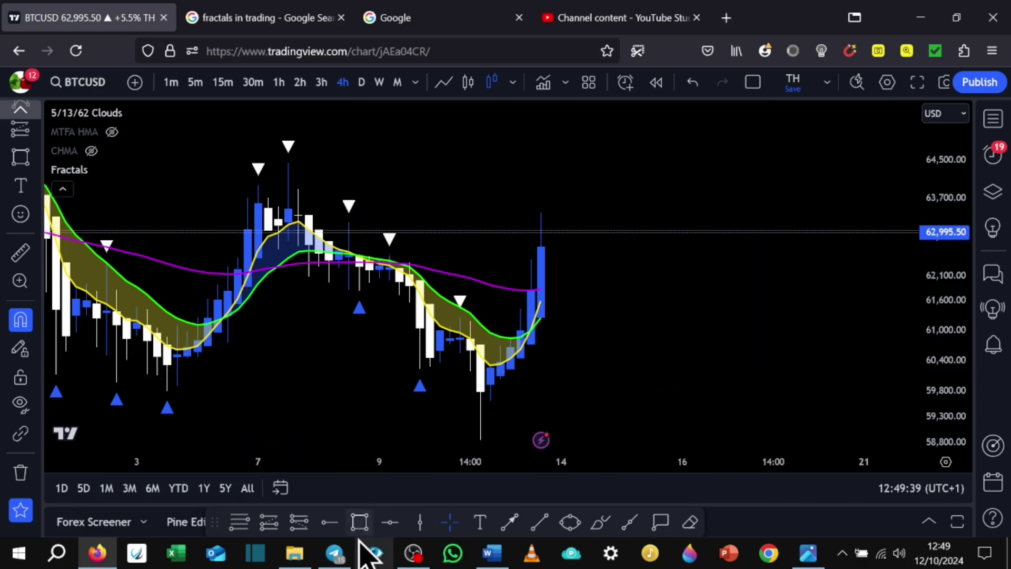
mouse_move(354, 548)
left_click(318, 558)
scroll(429, 334, "down", 8)
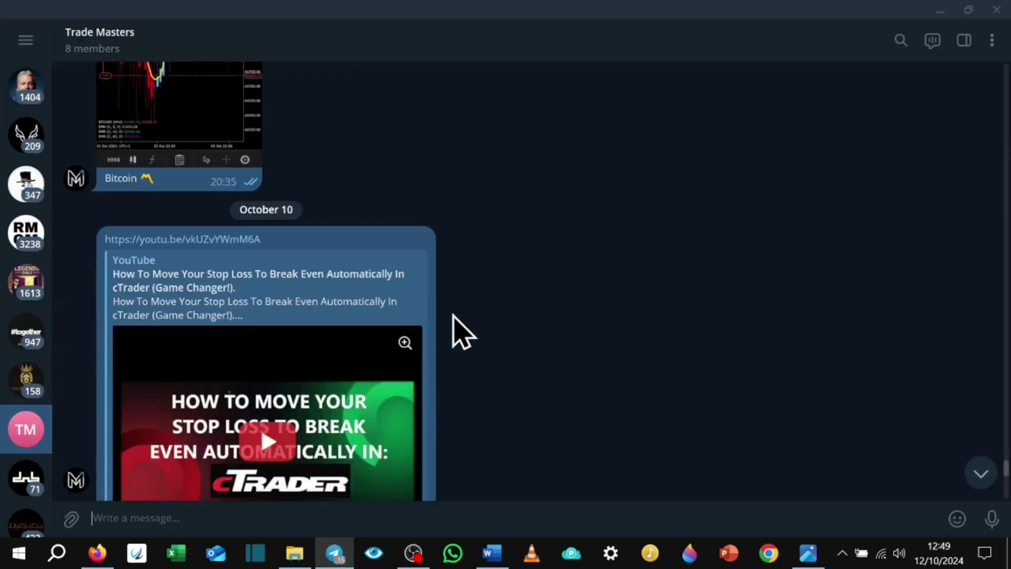
scroll(453, 316, "down", 3)
scroll(453, 316, "down", 3)
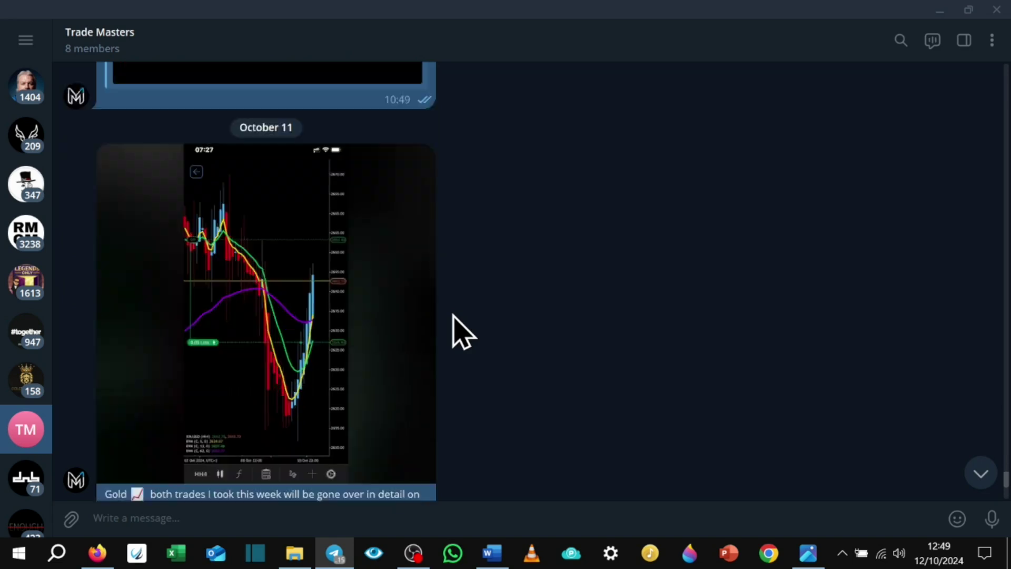
left_click(97, 553)
- Switch the chart to XAUUSD from the watchlist and remove its two grey drawings
left_click(994, 120)
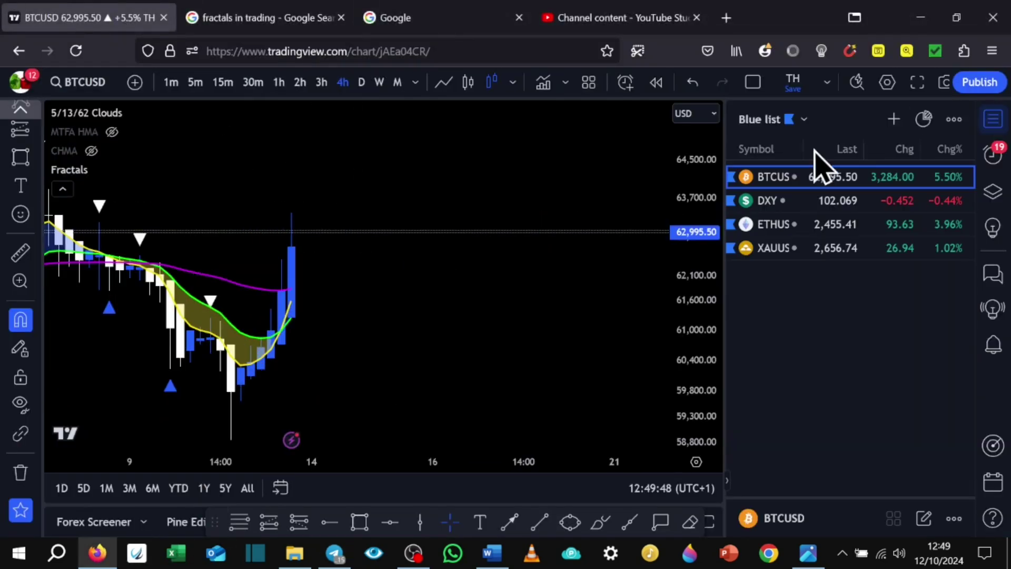
left_click(781, 248)
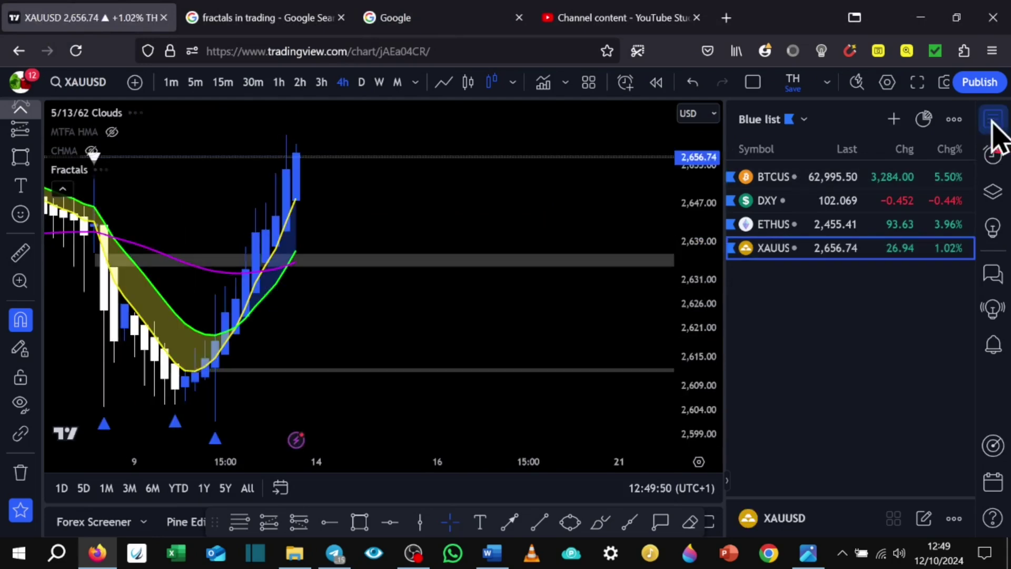
left_click(992, 120)
left_click_drag(616, 316, 655, 343)
left_click(20, 473)
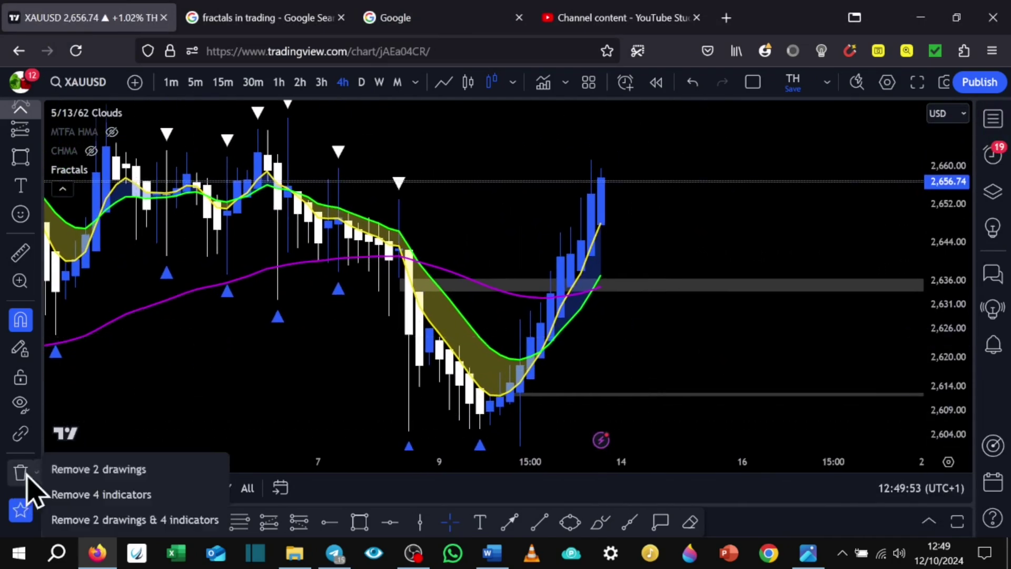
left_click(105, 469)
left_click_drag(718, 316, 843, 347)
- Draw a vertical line on the Monday 07/10 03:00 candle
scroll(777, 353, "up", 2)
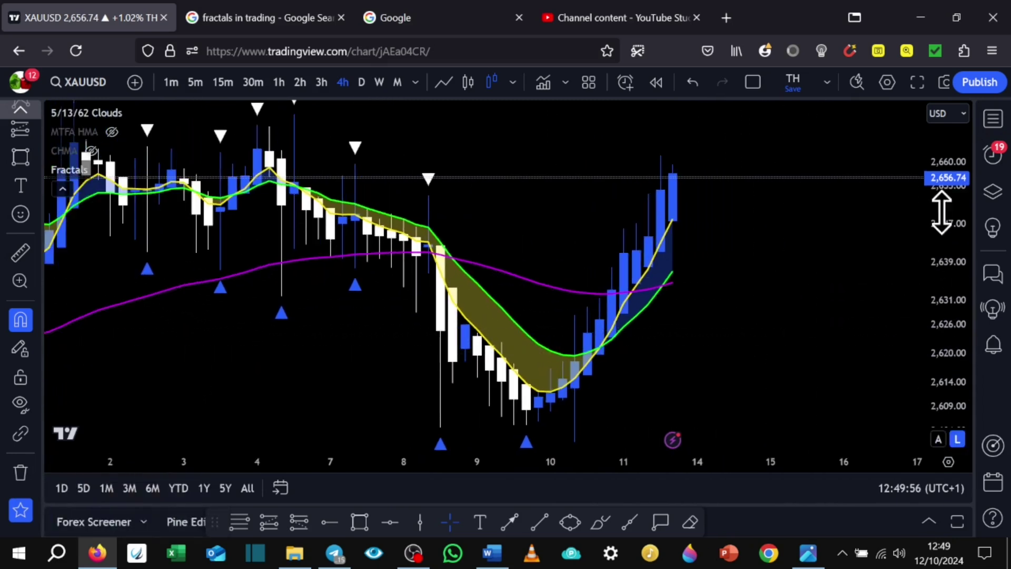
left_click_drag(941, 210, 941, 248)
left_click_drag(816, 330, 637, 344)
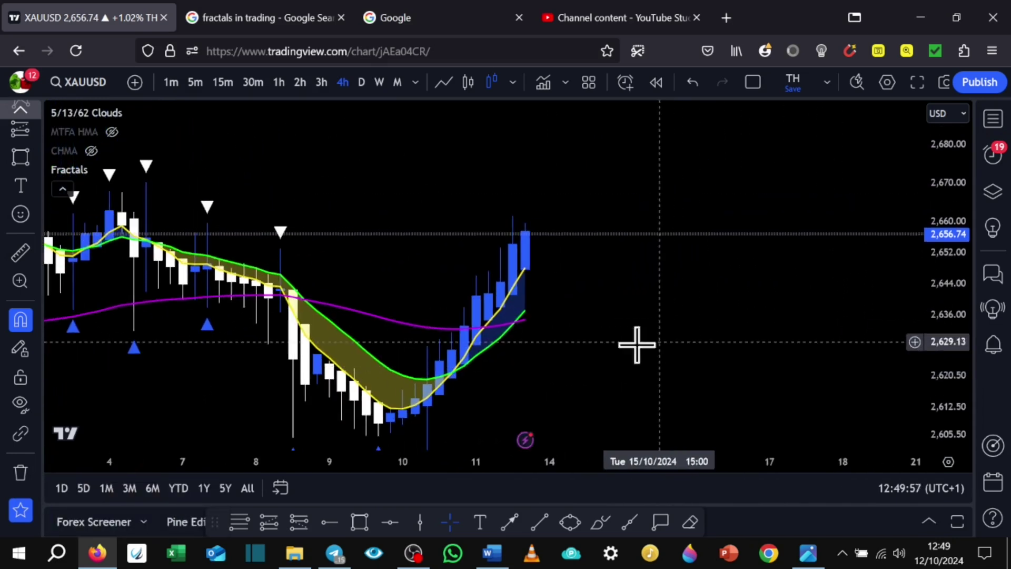
left_click(421, 522)
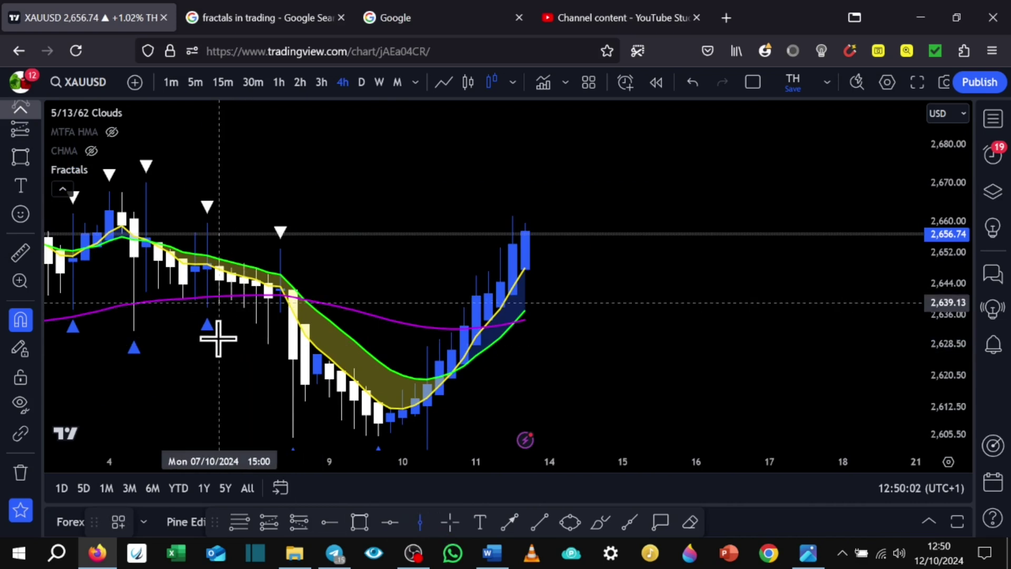
left_click(178, 343)
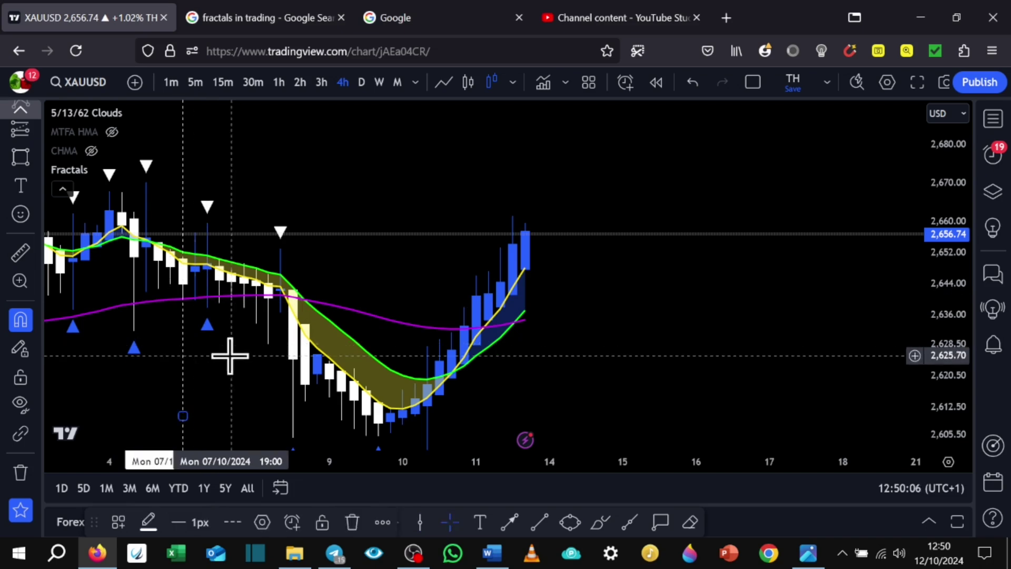
- Pan back to late September and stretch prices to about 2,611–2,648
left_click_drag(303, 363, 596, 390)
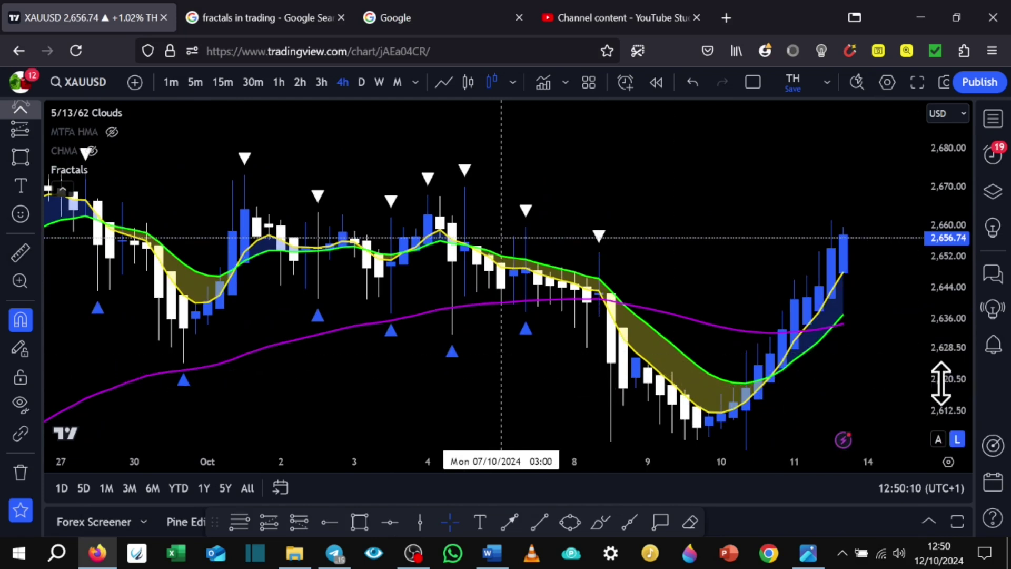
mouse_move(943, 384)
left_mouse_down()
mouse_move(937, 255)
mouse_move(943, 377)
left_mouse_up()
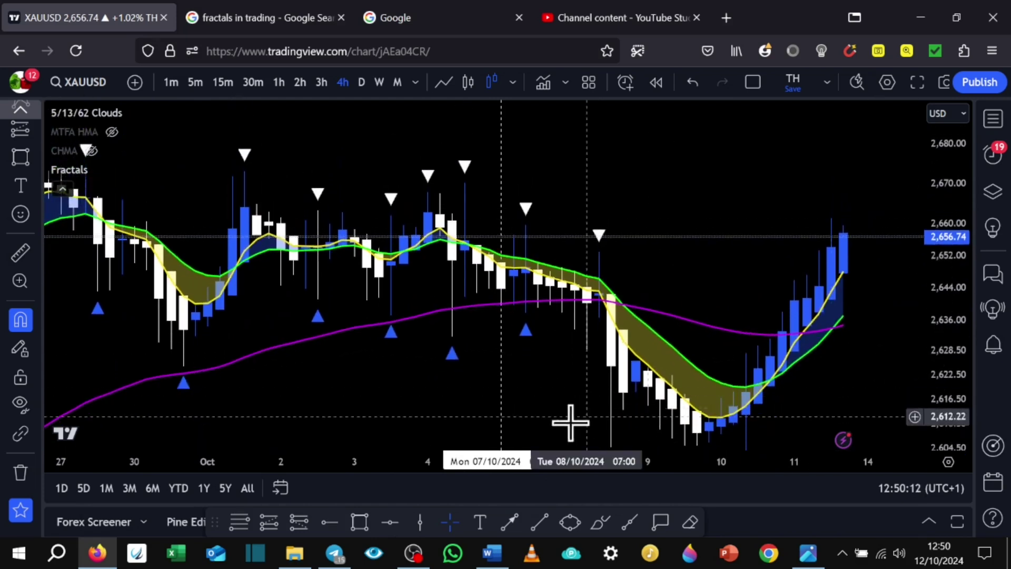
scroll(560, 422, "down", 3)
left_click_drag(576, 415, 532, 362)
scroll(533, 362, "up", 3)
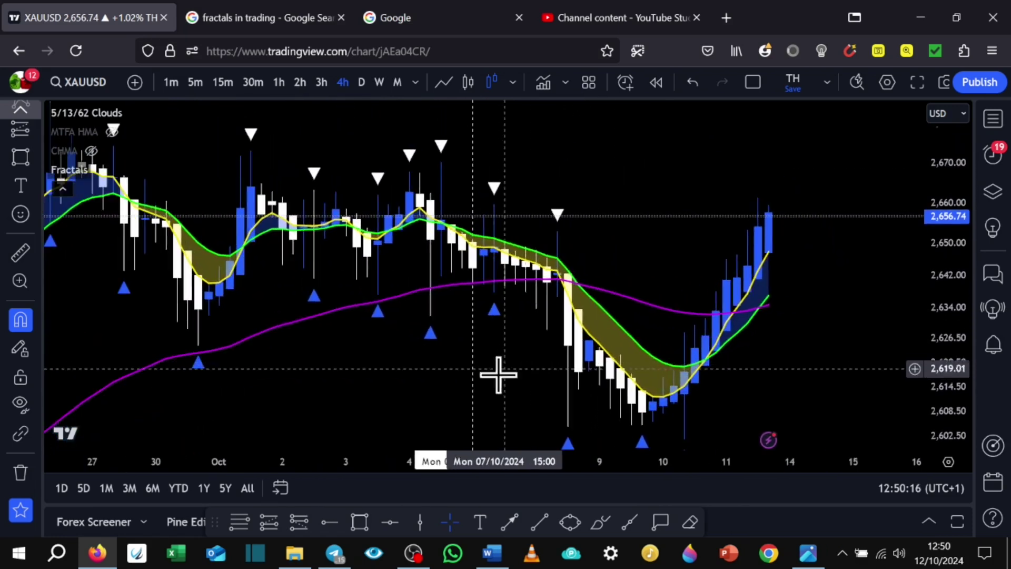
scroll(537, 301, "down", 4)
scroll(595, 362, "down", 3)
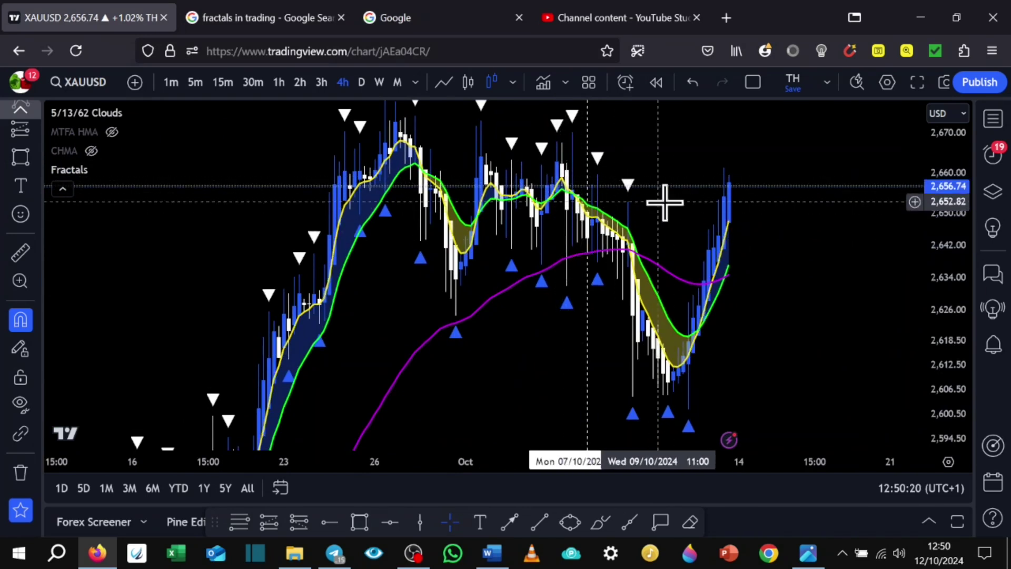
left_click_drag(671, 208, 727, 273)
scroll(679, 279, "up", 2)
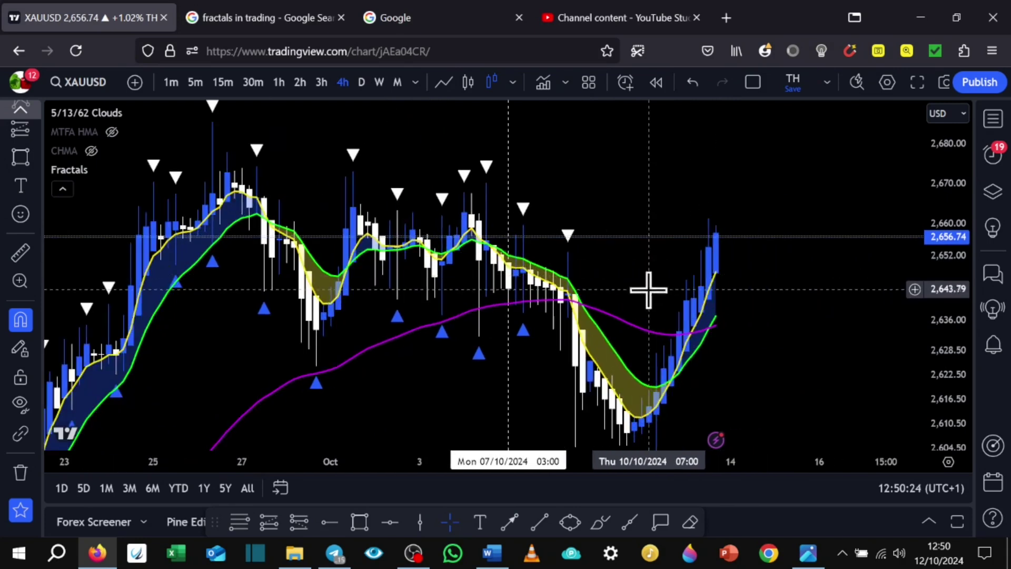
left_click_drag(649, 290, 705, 228)
left_click_drag(610, 356, 580, 289)
scroll(458, 332, "down", 2)
left_click_drag(588, 334, 567, 373)
scroll(835, 366, "up", 2)
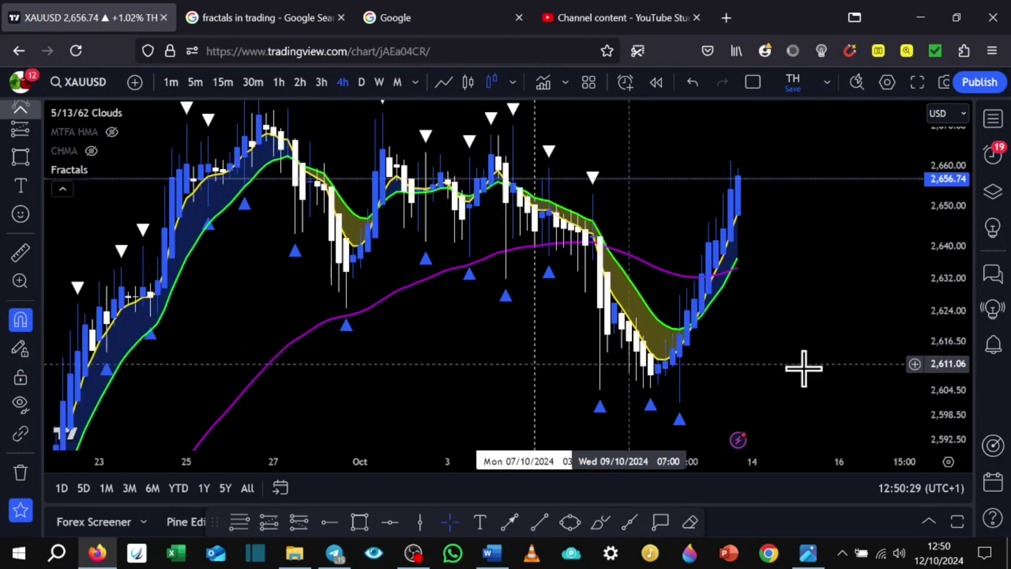
left_click_drag(950, 397, 925, 260)
- Place a horizontal ray at 2,624.73
left_click_drag(460, 361, 406, 397)
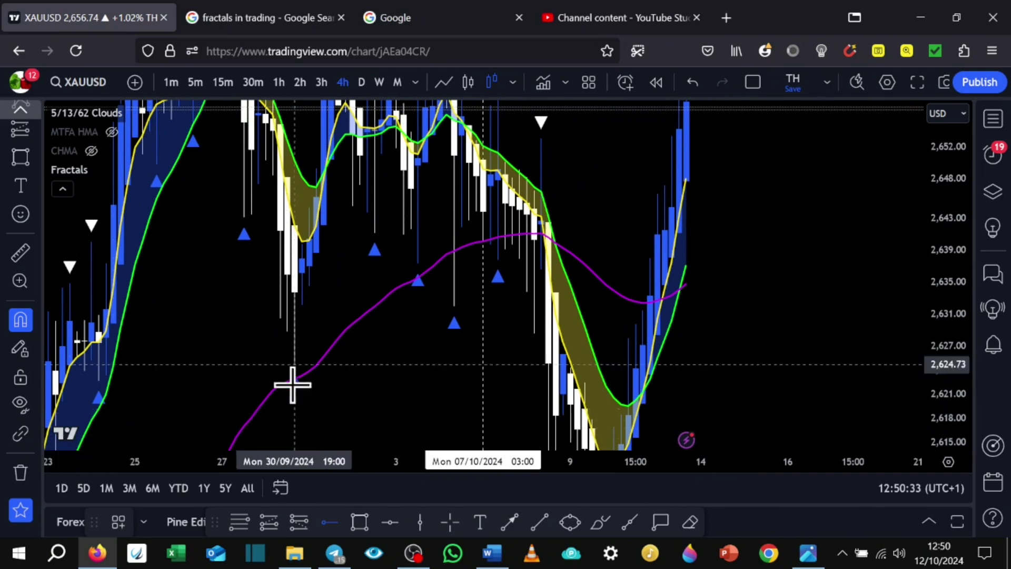
left_click(294, 366)
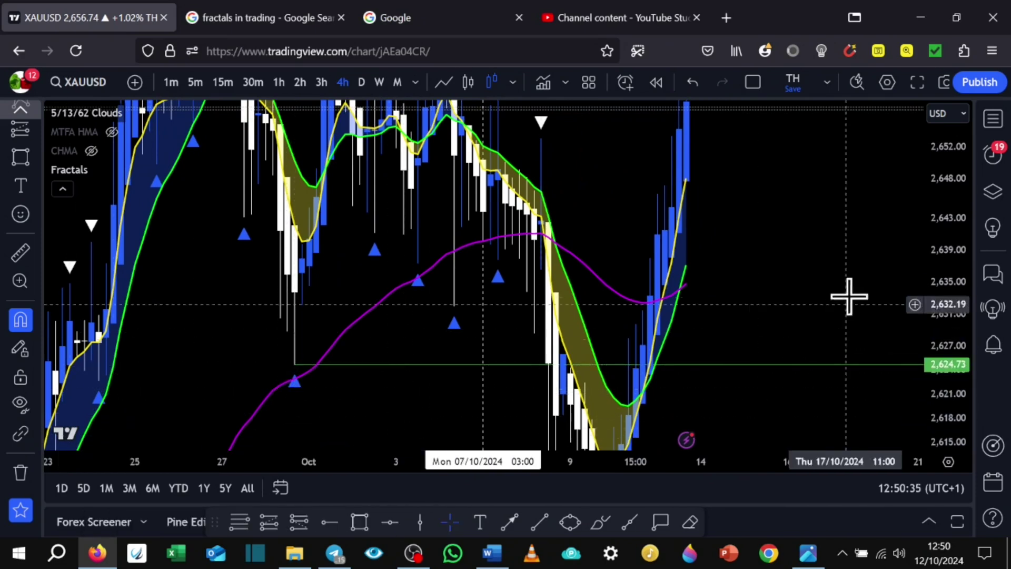
left_click_drag(958, 222, 948, 338)
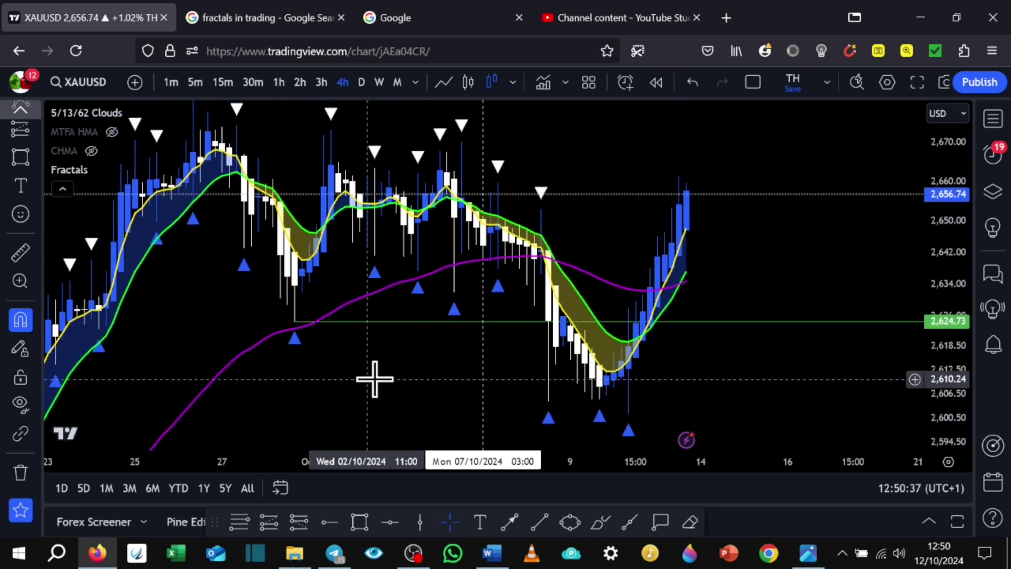
- Draw a grey zone near 2,622 extending right from the 23 September up-fractal
left_click_drag(390, 367, 948, 154)
left_click_drag(960, 323, 959, 274)
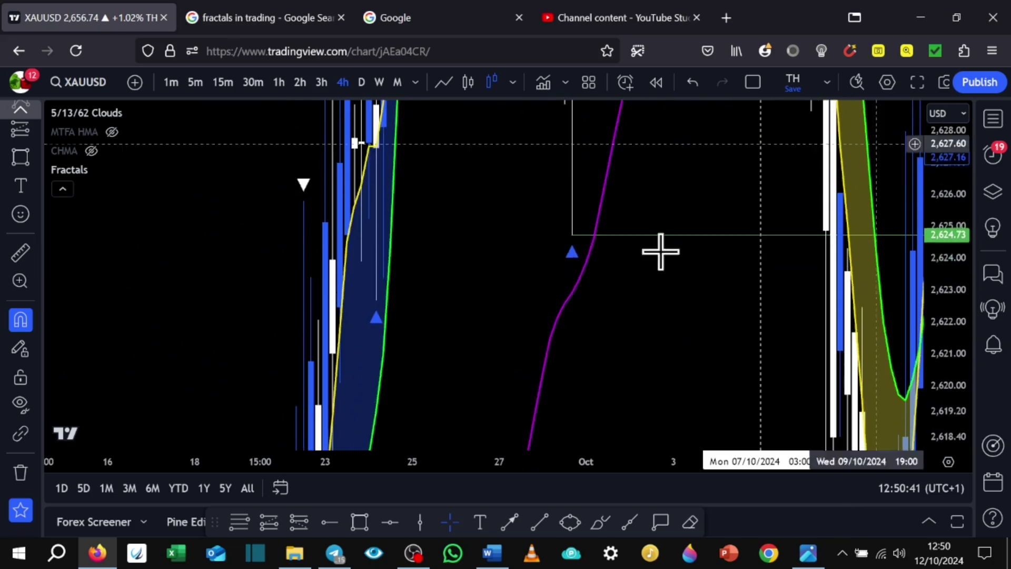
left_click_drag(591, 266, 544, 339)
scroll(454, 329, "up", 3)
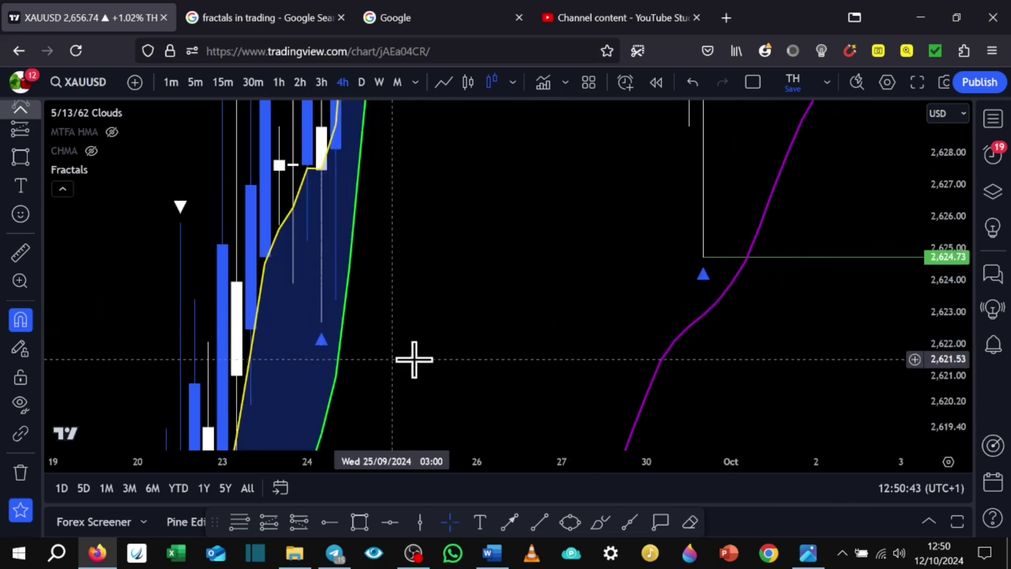
left_click_drag(420, 356, 614, 346)
scroll(768, 350, "up", 2)
left_click_drag(953, 361, 943, 224)
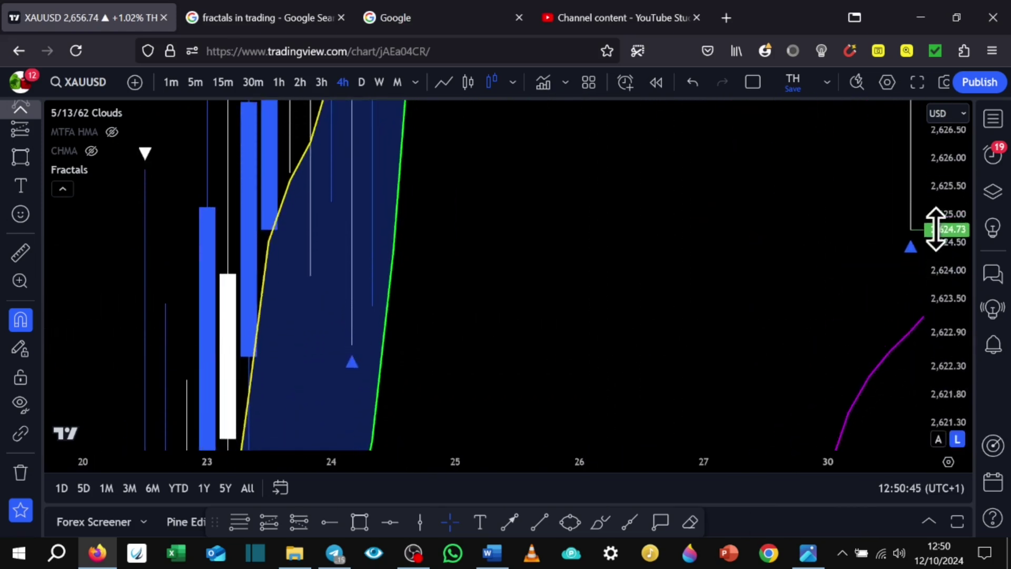
left_click_drag(593, 356, 599, 309)
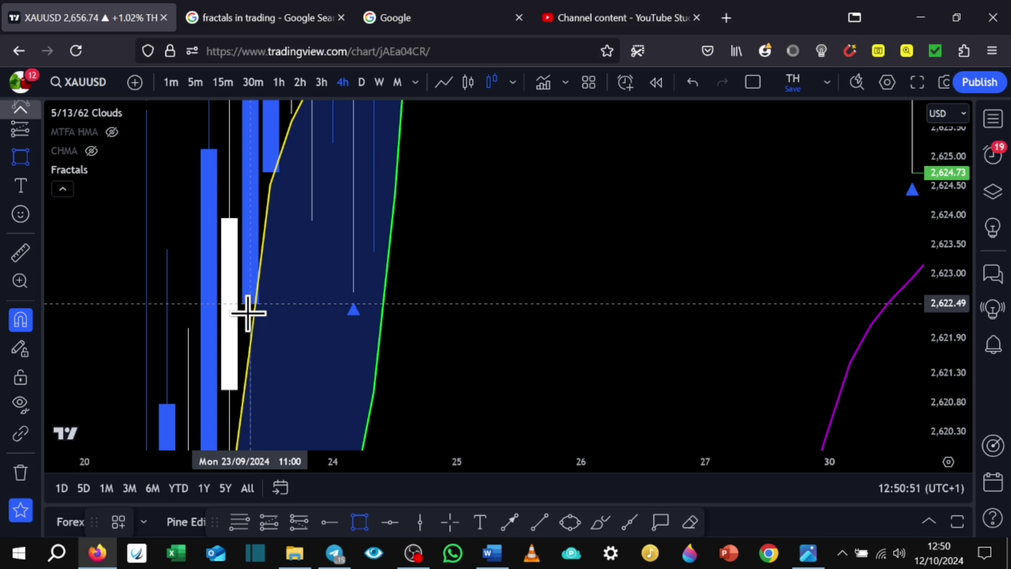
left_click_drag(247, 311, 188, 331)
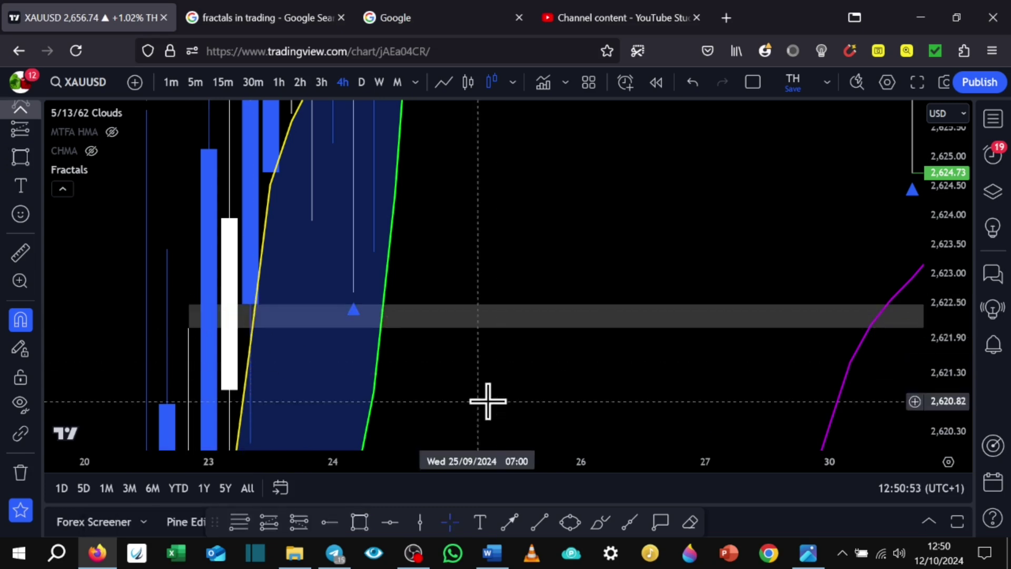
- Draw a second thin rectangle band near 2,614.23 extending right
mouse_move(487, 401)
left_mouse_down()
mouse_move(486, 285)
mouse_move(481, 295)
left_mouse_up()
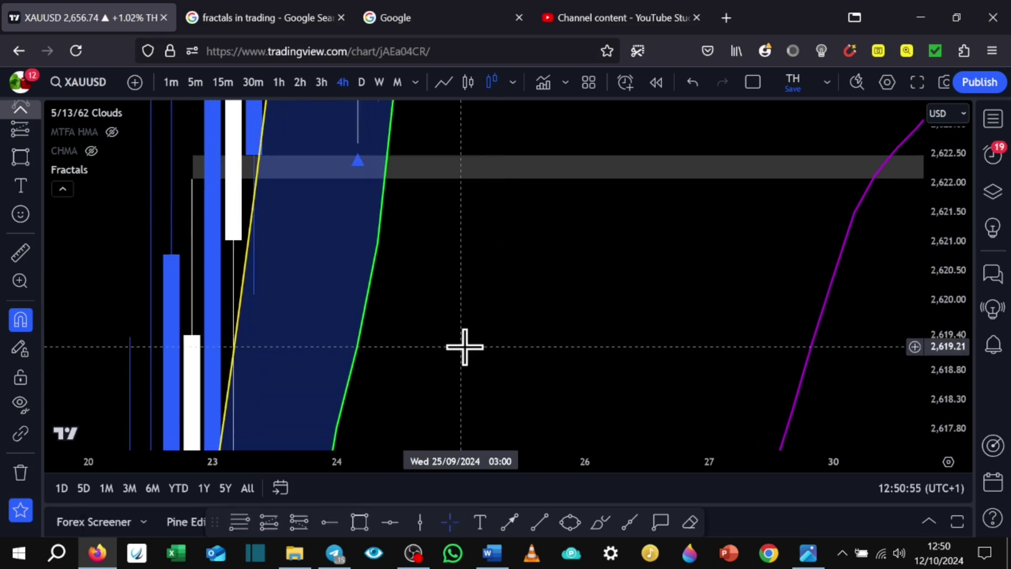
left_click_drag(505, 350, 503, 145)
left_click_drag(480, 313, 627, 366)
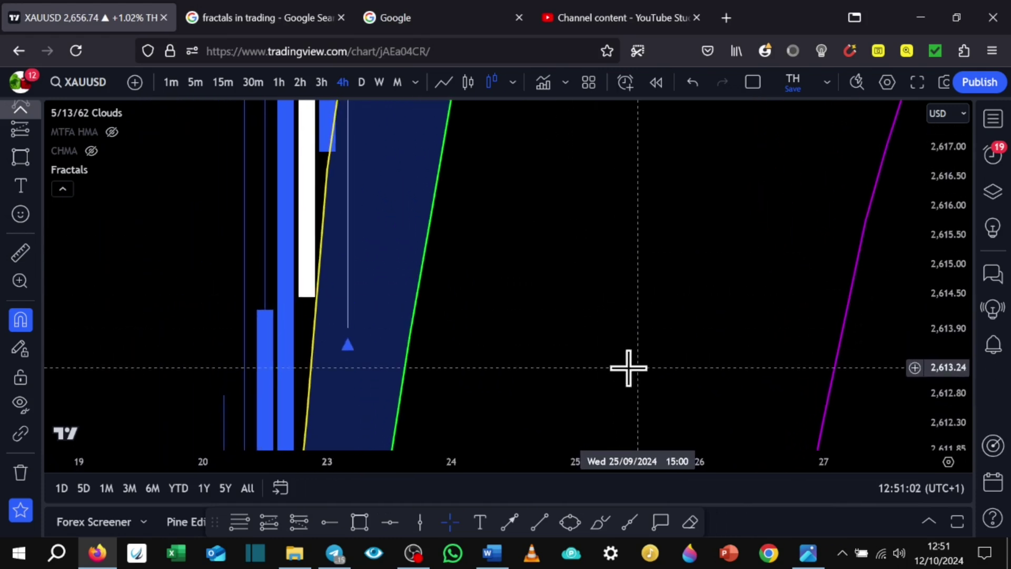
left_click(359, 523)
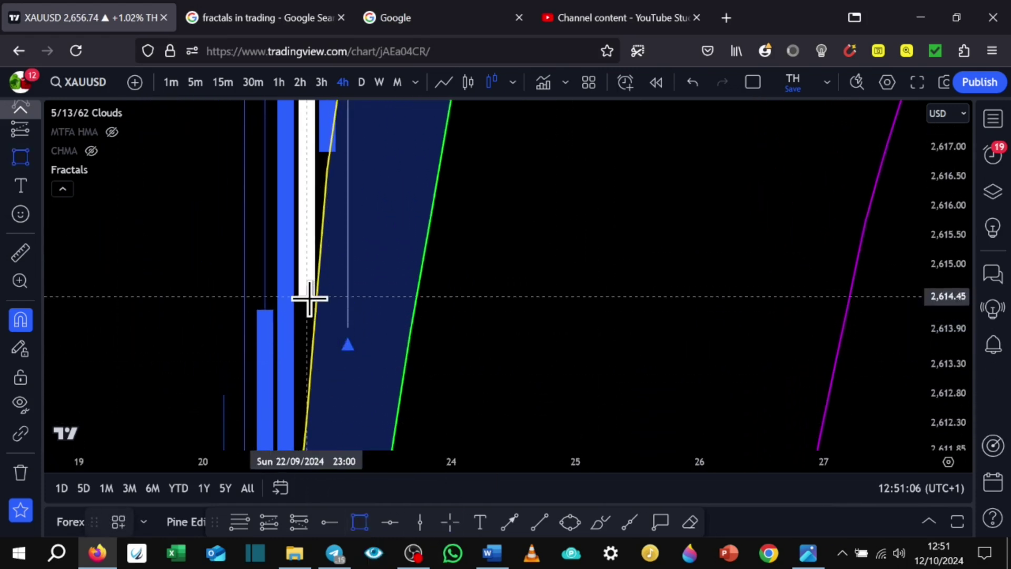
left_click(260, 304)
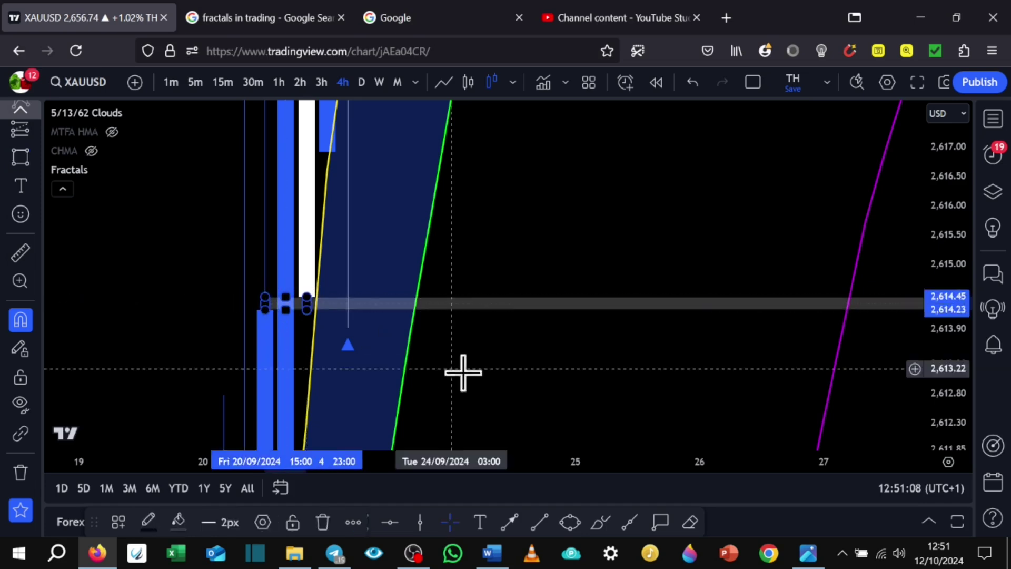
- Delete the 2,614.23 band and compress the price scale to show more candles
left_click_drag(576, 396, 559, 423)
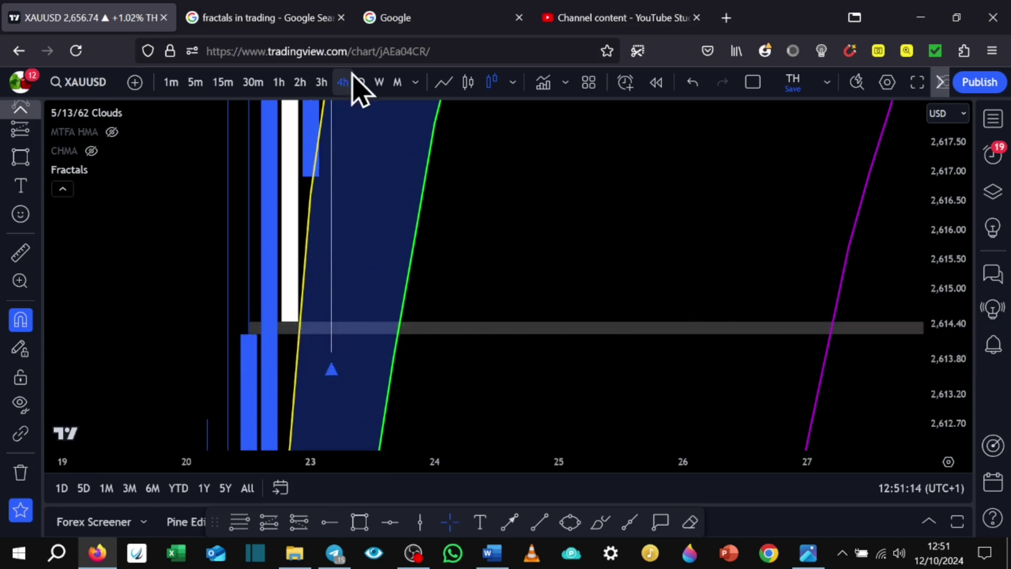
left_click(322, 327)
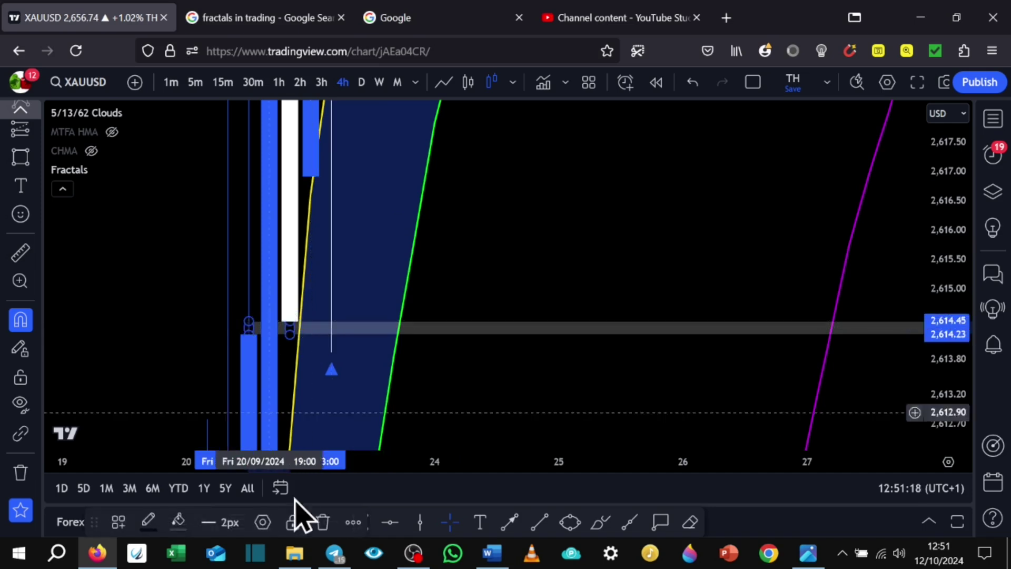
left_click(326, 526)
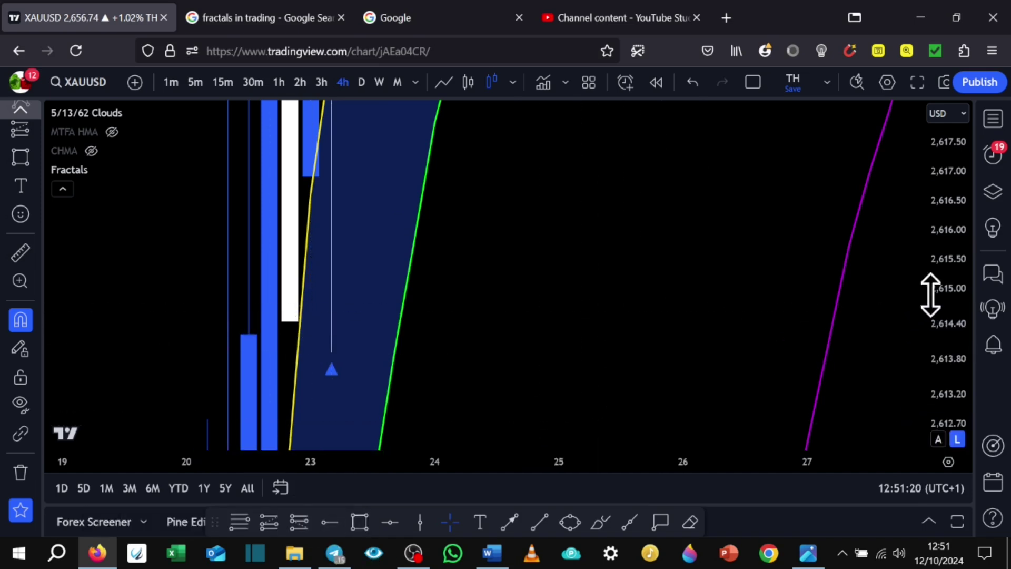
left_click_drag(948, 201, 953, 457)
left_click_drag(557, 367, 539, 154)
left_click_drag(444, 296, 493, 186)
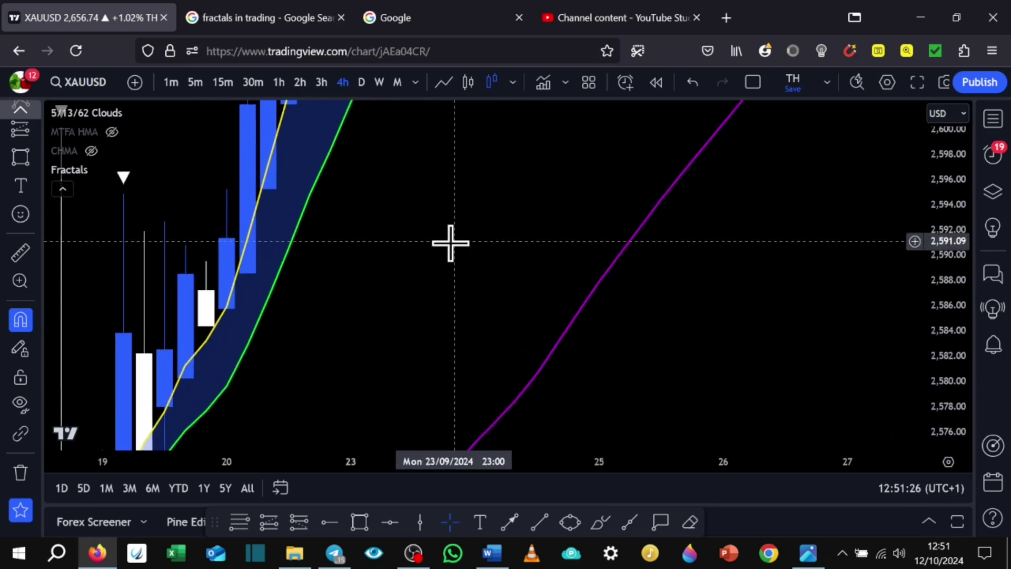
left_click_drag(515, 240, 395, 398)
left_click_drag(419, 323, 738, 274)
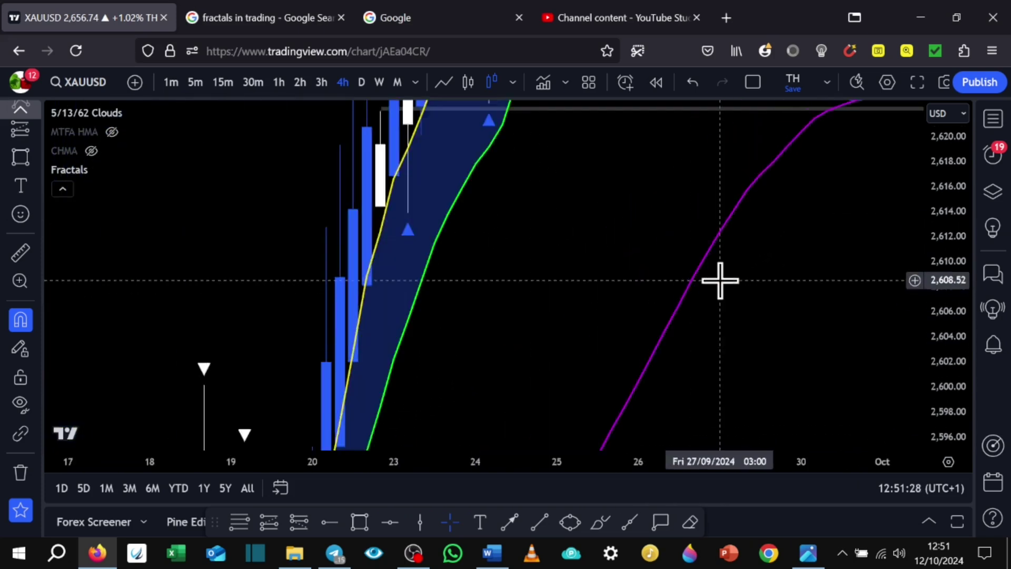
left_click_drag(957, 195, 768, 269)
left_click_drag(660, 275, 395, 343)
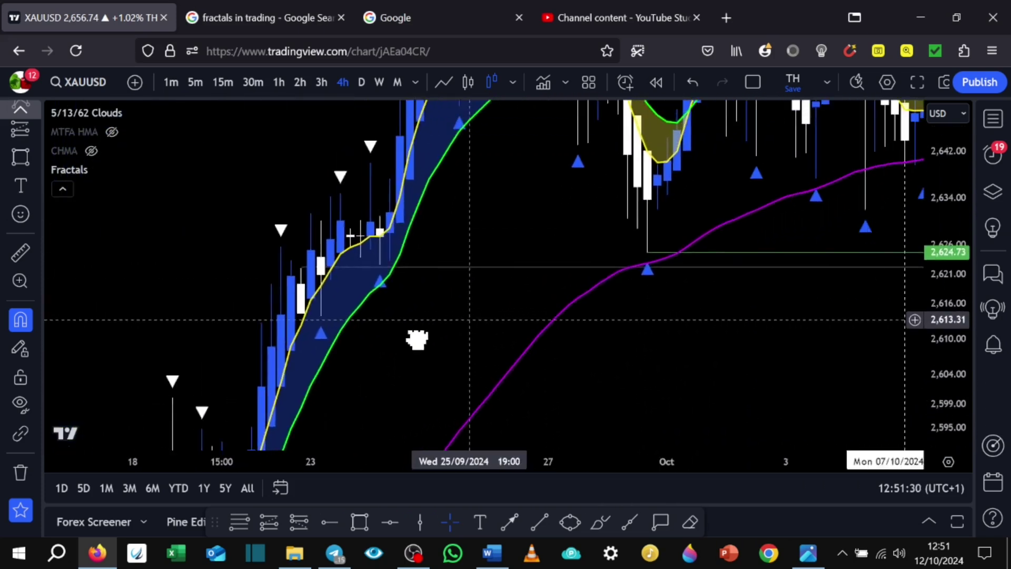
left_click_drag(772, 357, 649, 345)
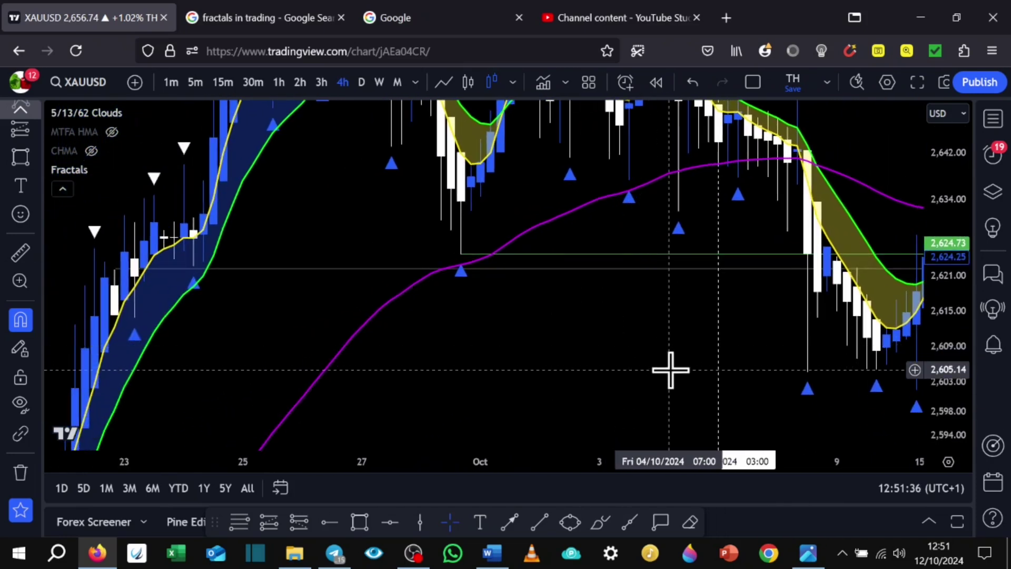
left_click_drag(652, 369, 638, 350)
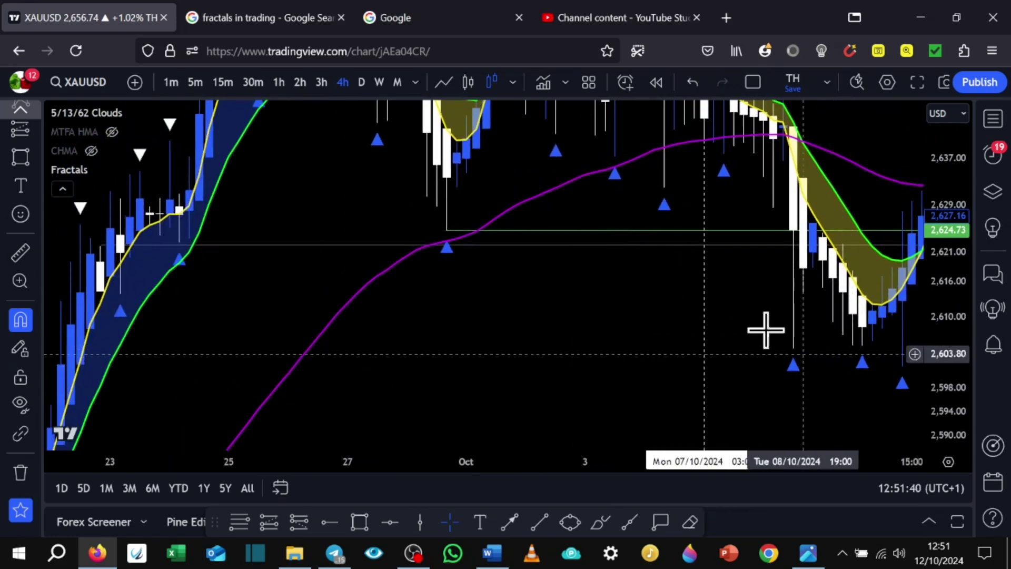
left_click_drag(590, 300, 754, 360)
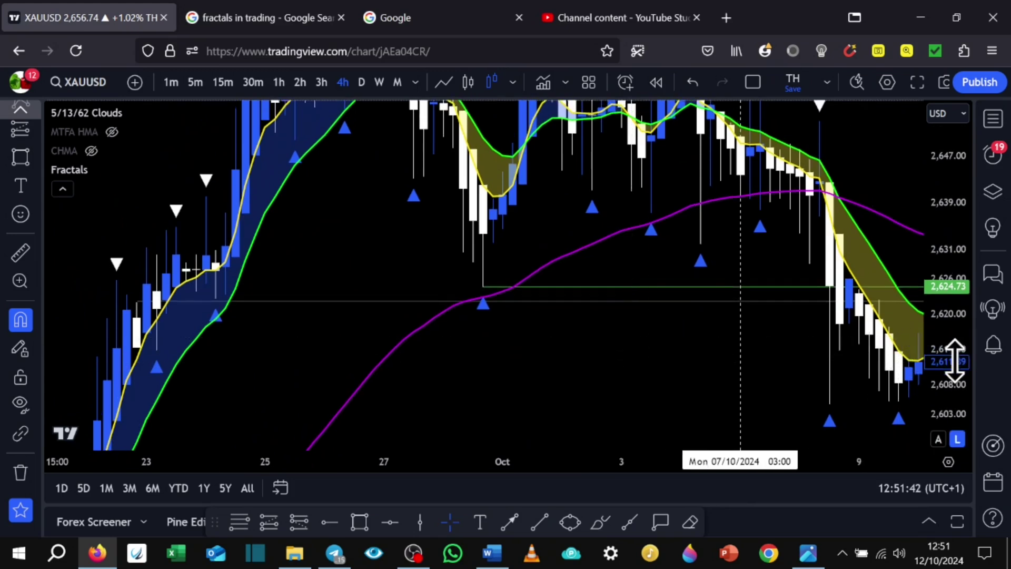
left_click_drag(954, 362, 940, 158)
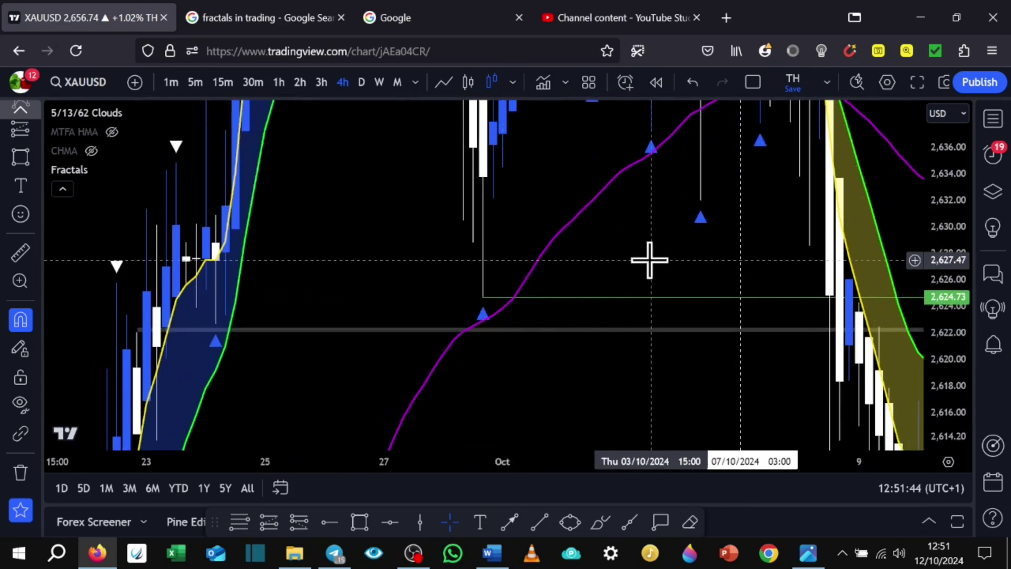
left_click_drag(649, 259, 519, 319)
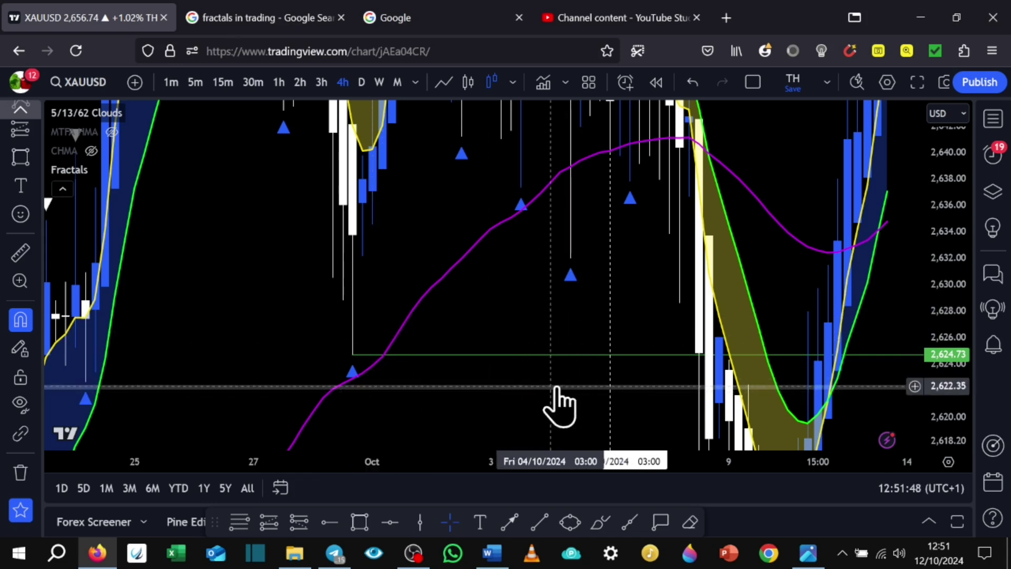
left_click_drag(569, 319, 634, 339)
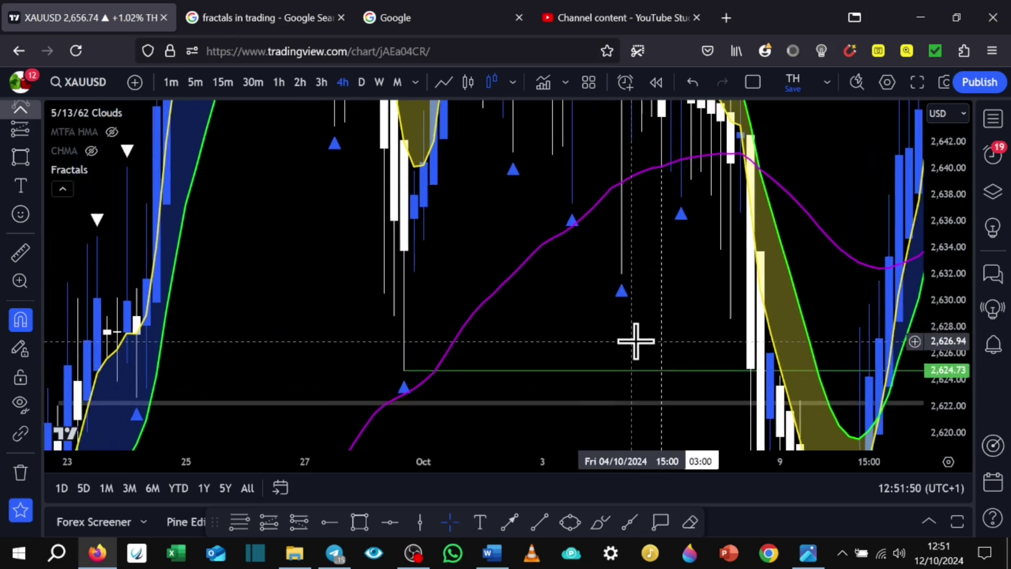
scroll(628, 338, "up", 4)
left_click_drag(949, 158, 957, 316)
left_click_drag(590, 307, 564, 343)
scroll(768, 280, "down", 3)
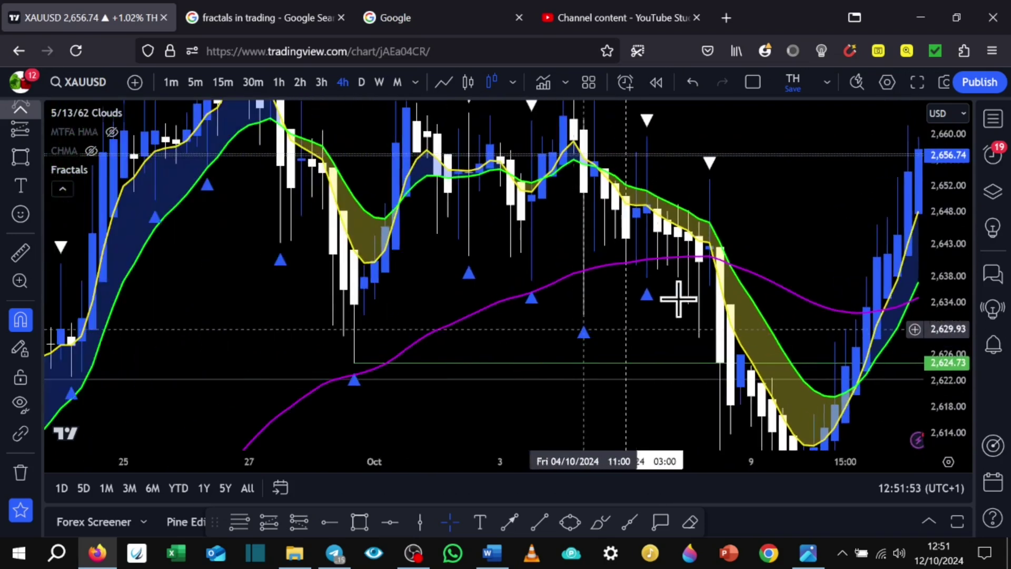
left_click_drag(768, 279, 538, 268)
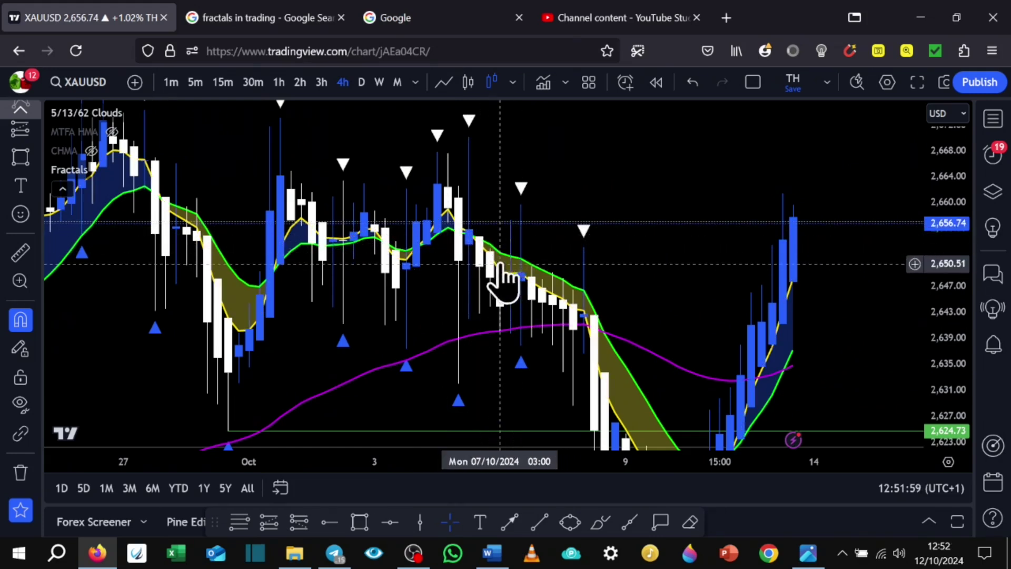
left_click(532, 271)
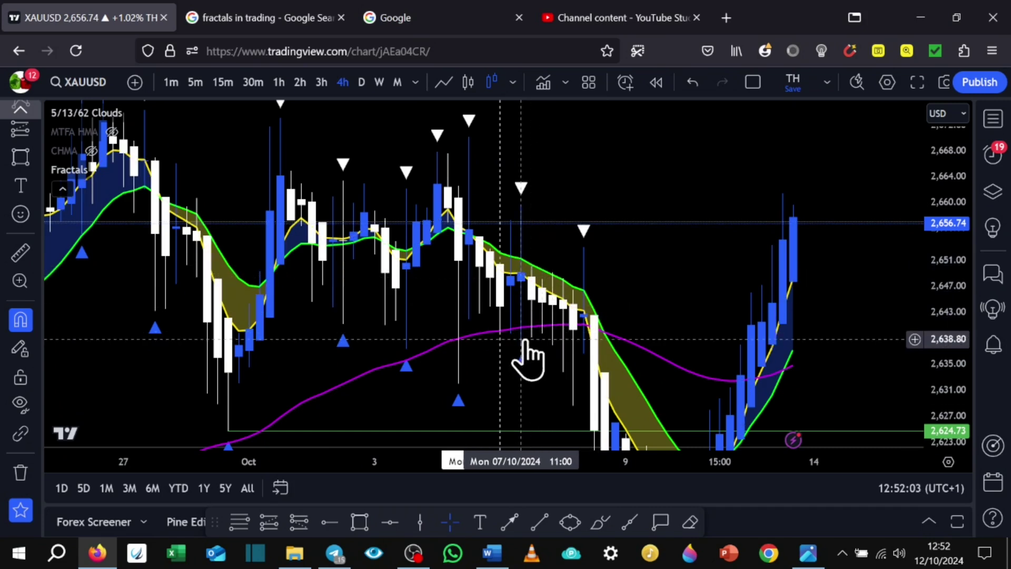
scroll(514, 343, "down", 4)
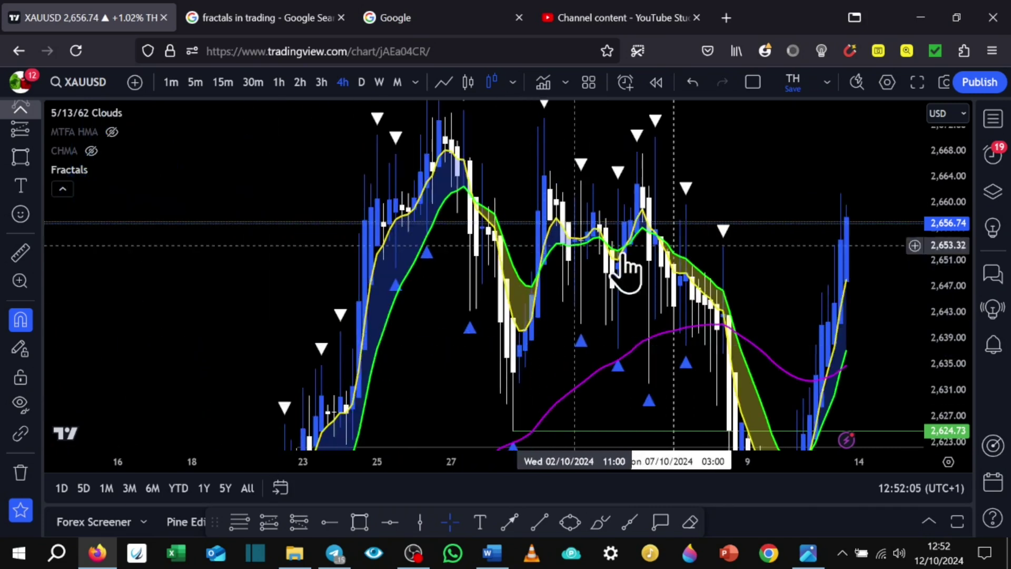
scroll(569, 299, "up", 3)
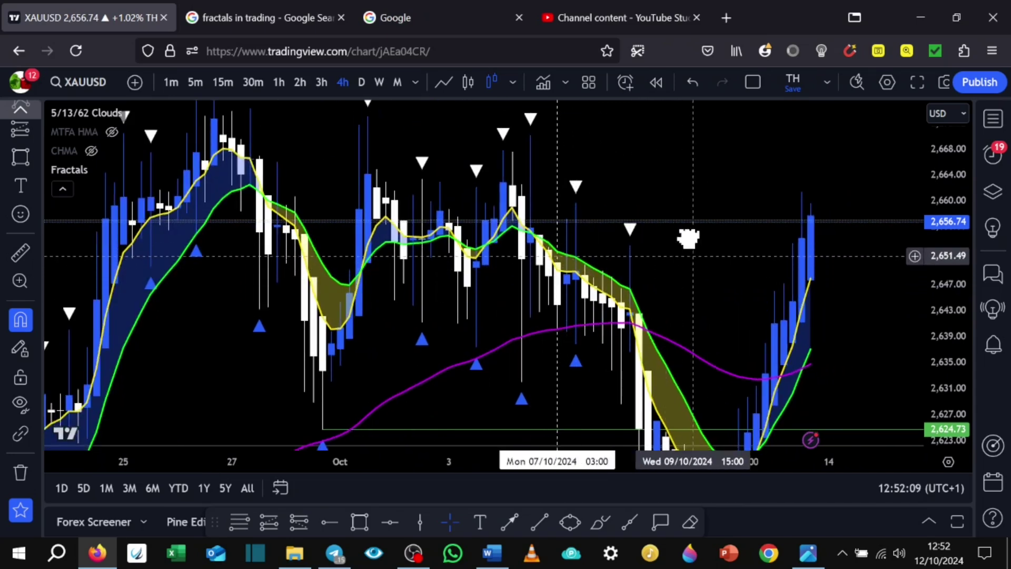
scroll(580, 232, "up", 2)
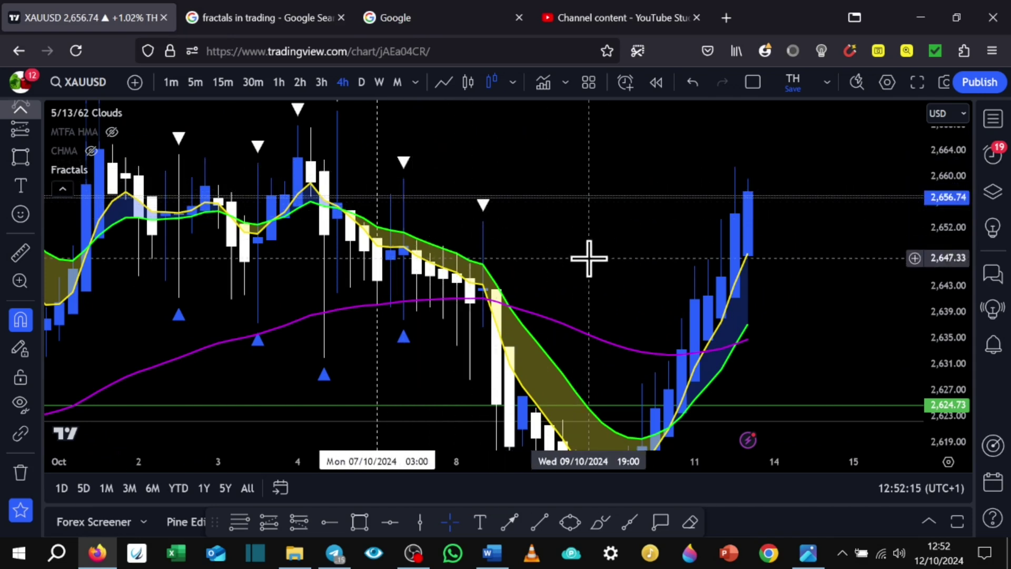
left_click_drag(589, 260, 666, 244)
scroll(628, 245, "up", 2)
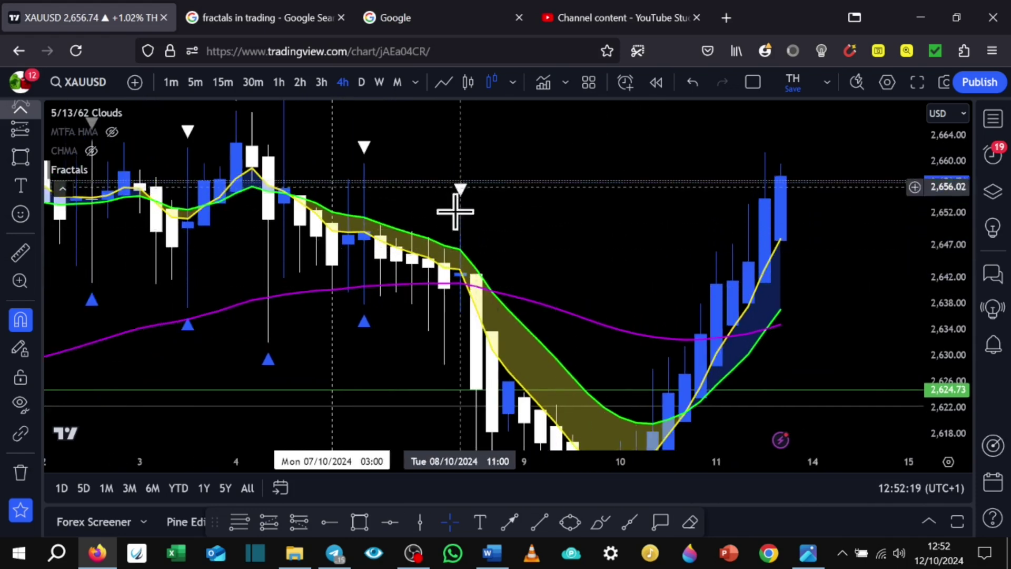
left_click_drag(520, 289, 490, 243)
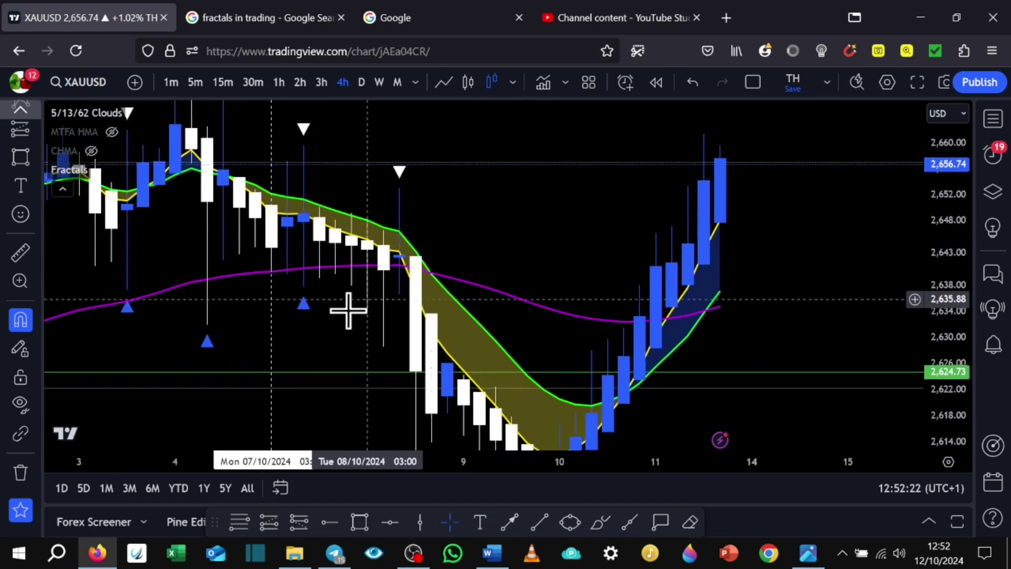
left_click(334, 551)
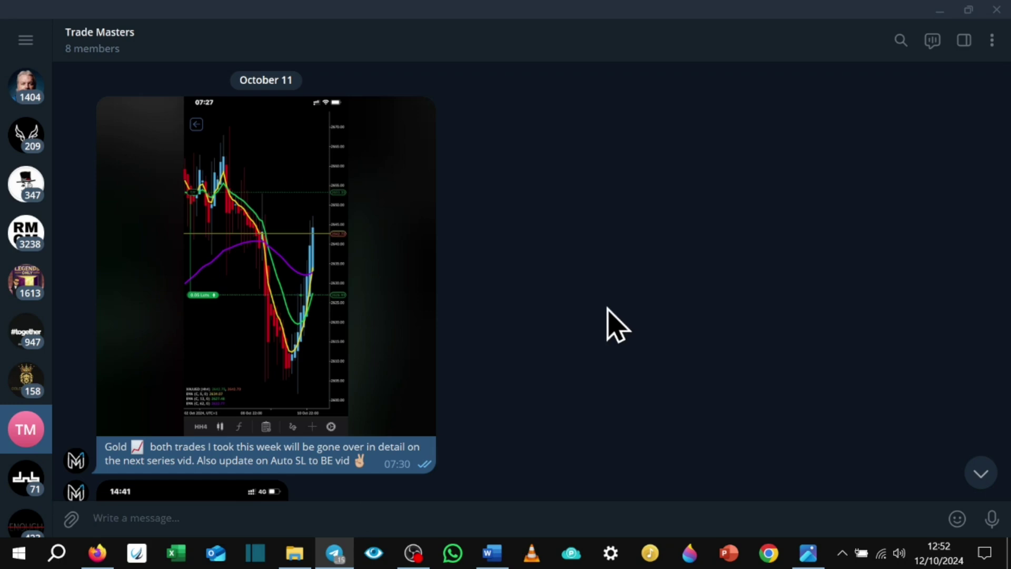
scroll(609, 310, "down", 6)
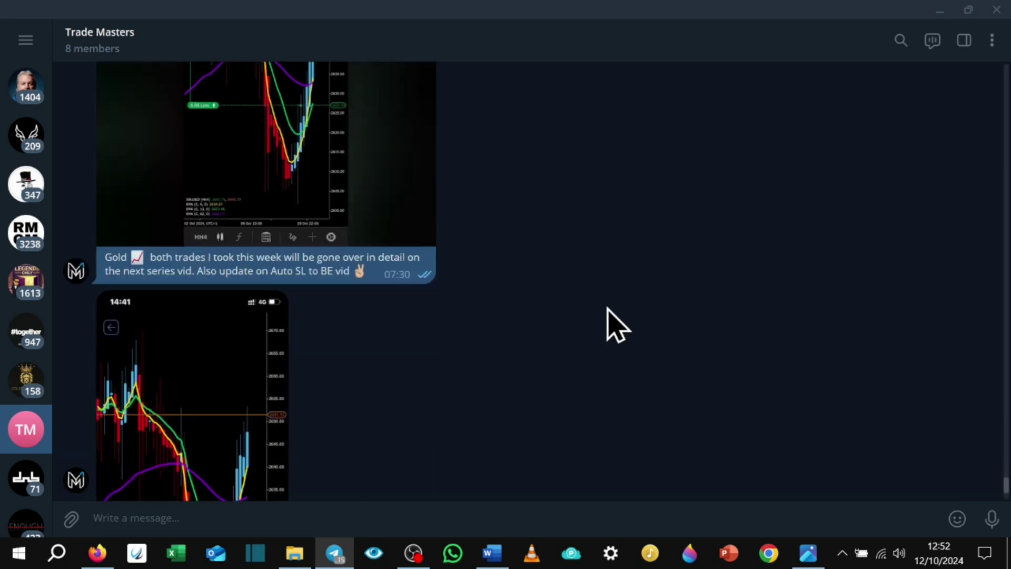
scroll(608, 309, "up", 7)
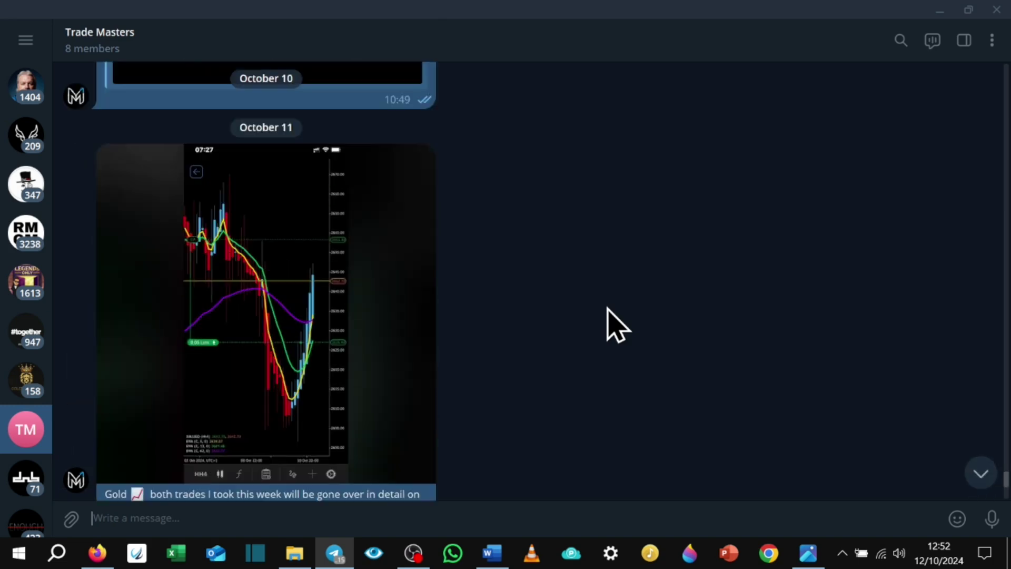
scroll(609, 311, "up", 4)
scroll(608, 311, "down", 8)
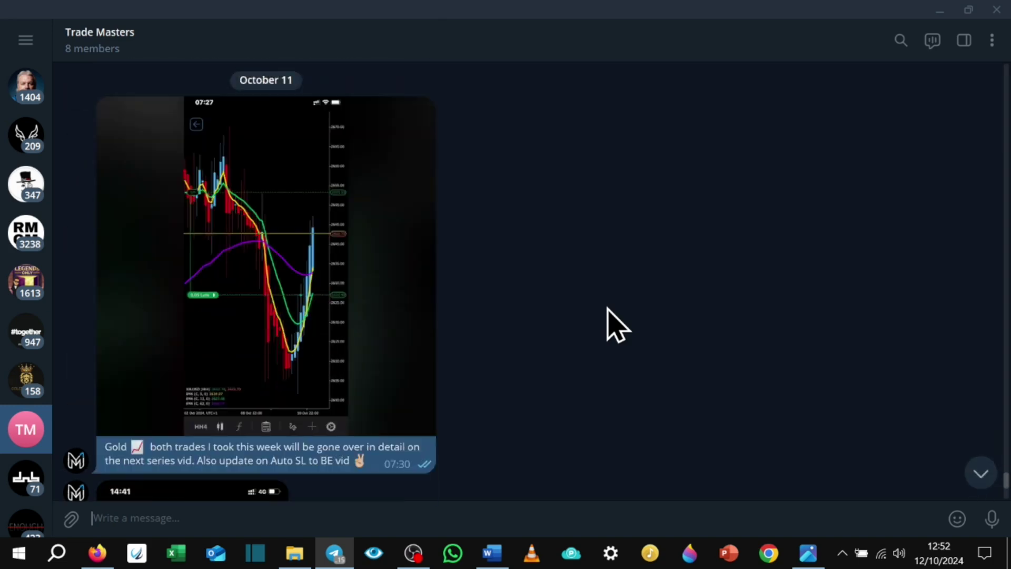
- Back on the XAUUSD chart, frame the October lows and bring up the trash-can remove menu
left_click(97, 553)
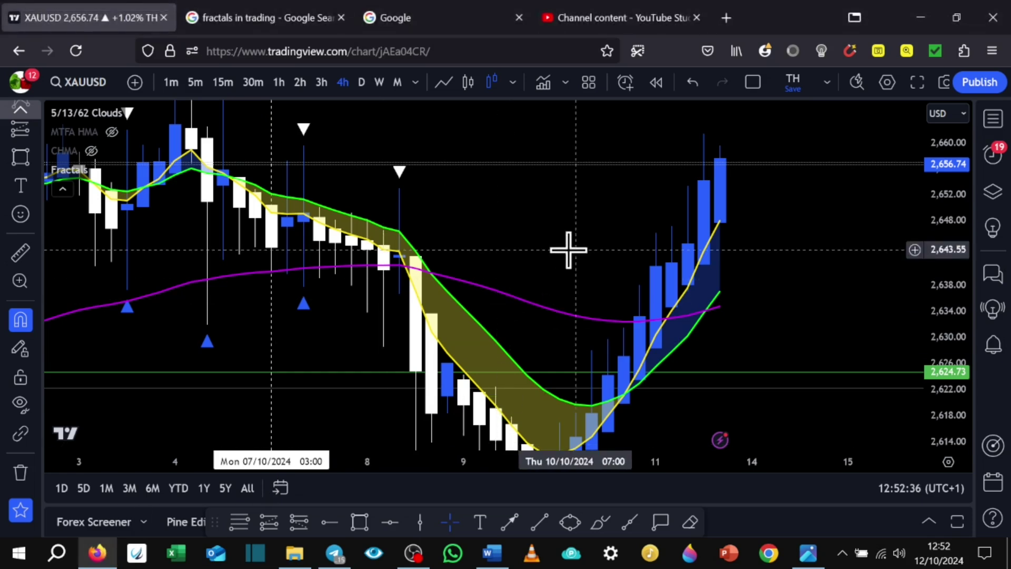
left_click_drag(569, 249, 576, 199)
scroll(548, 274, "down", 2)
left_click_drag(643, 214, 557, 232)
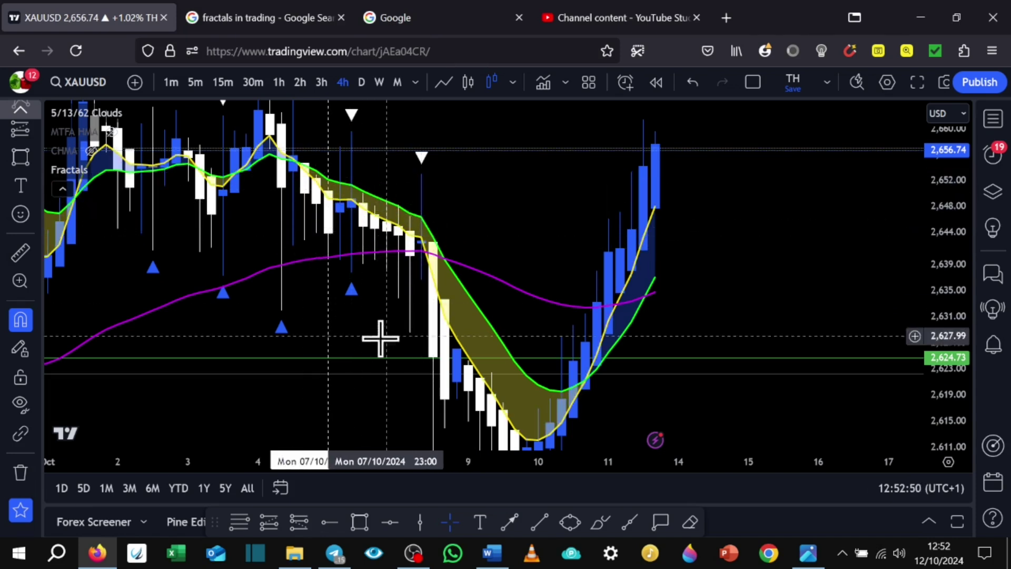
left_click_drag(375, 395, 379, 352)
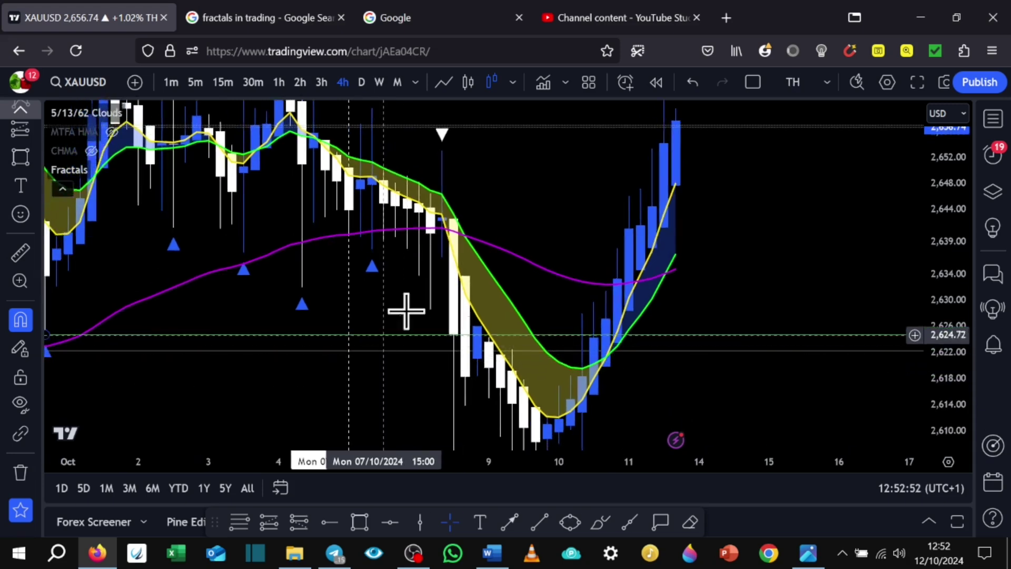
scroll(379, 337, "down", 2)
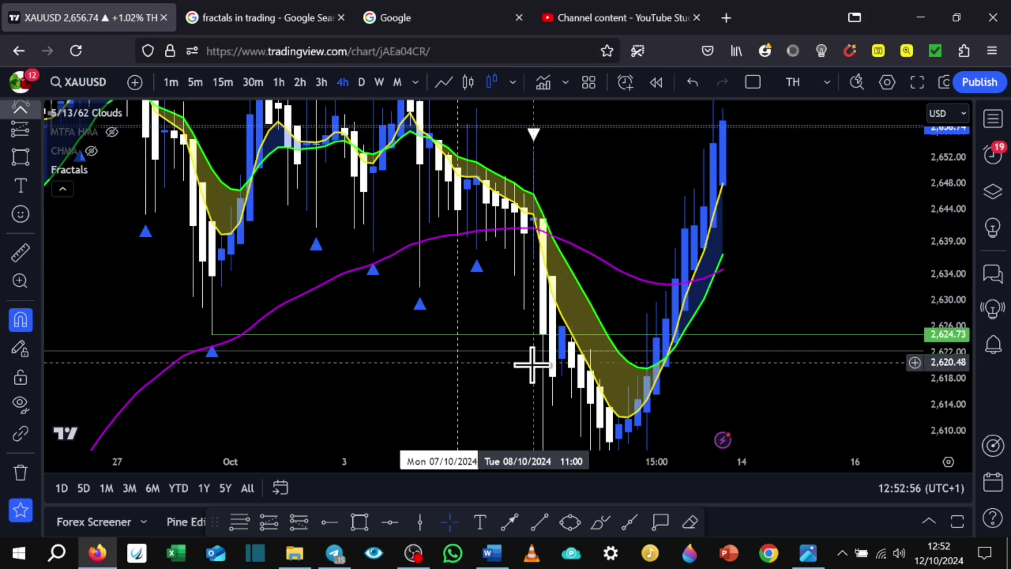
left_click_drag(532, 362, 485, 321)
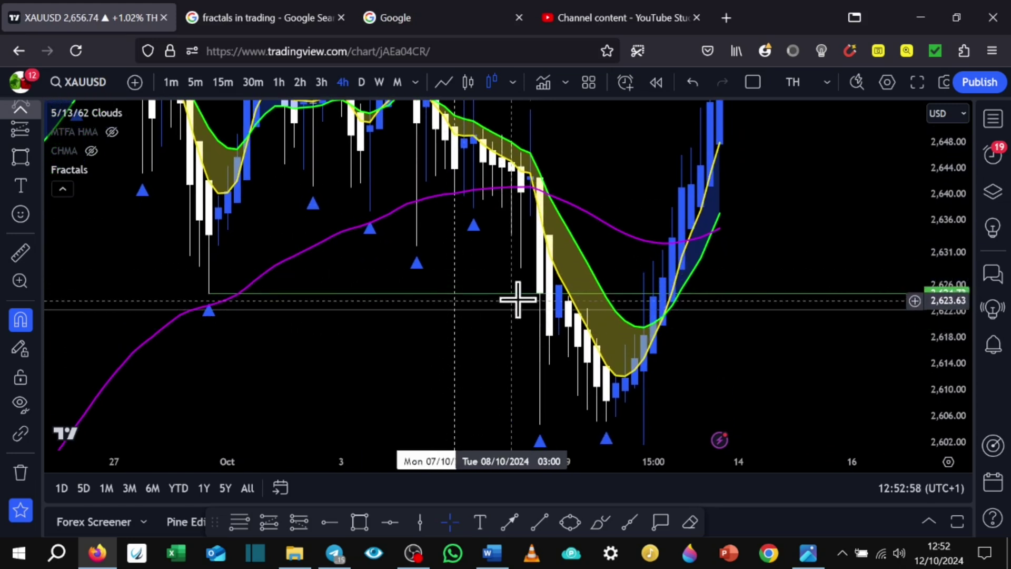
left_click_drag(481, 373, 427, 375)
left_click(15, 473)
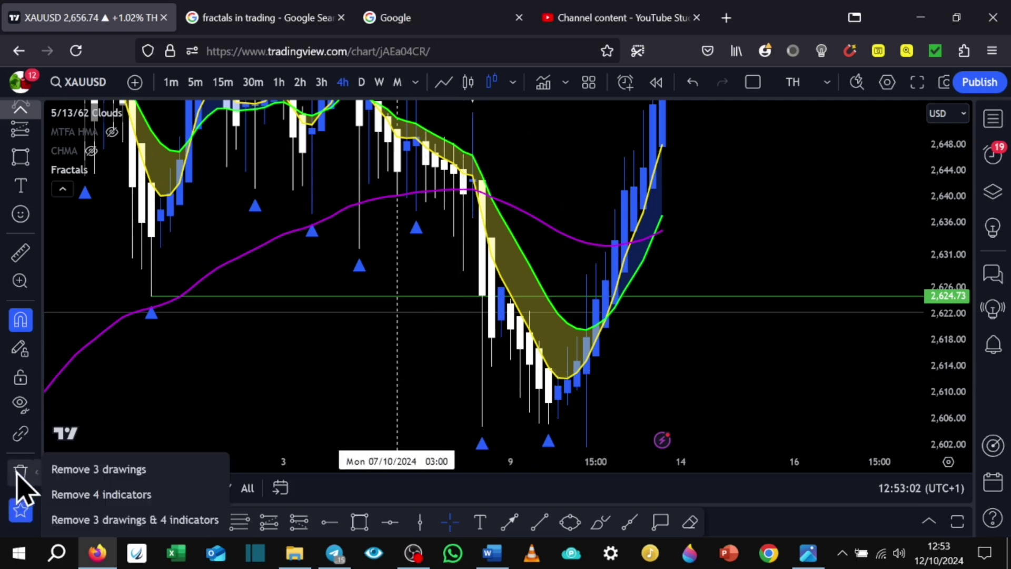
- Remove the three line drawings and pan back to earlier October history
left_click(79, 469)
scroll(777, 354, "right", 2)
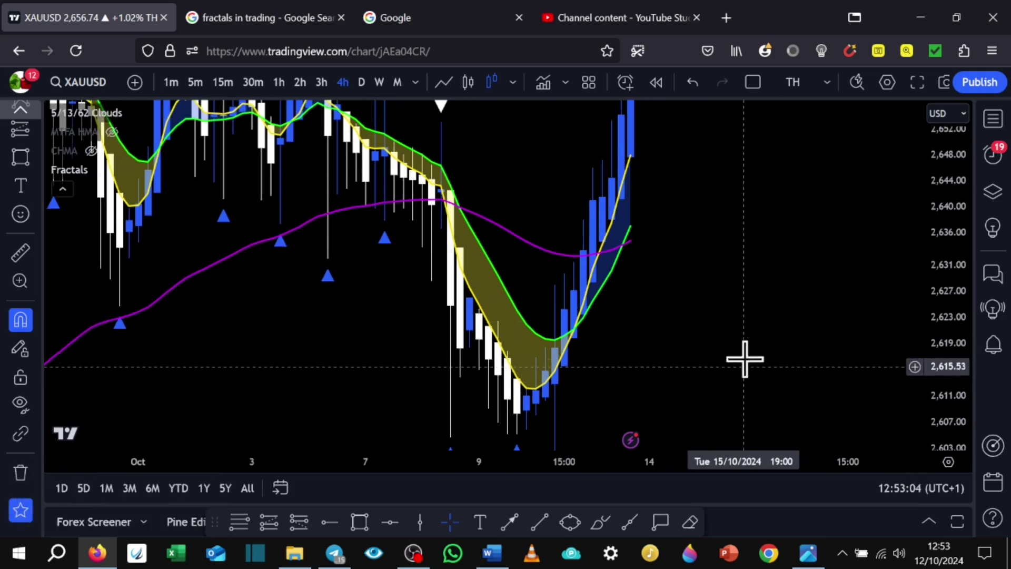
left_click_drag(923, 226, 937, 340)
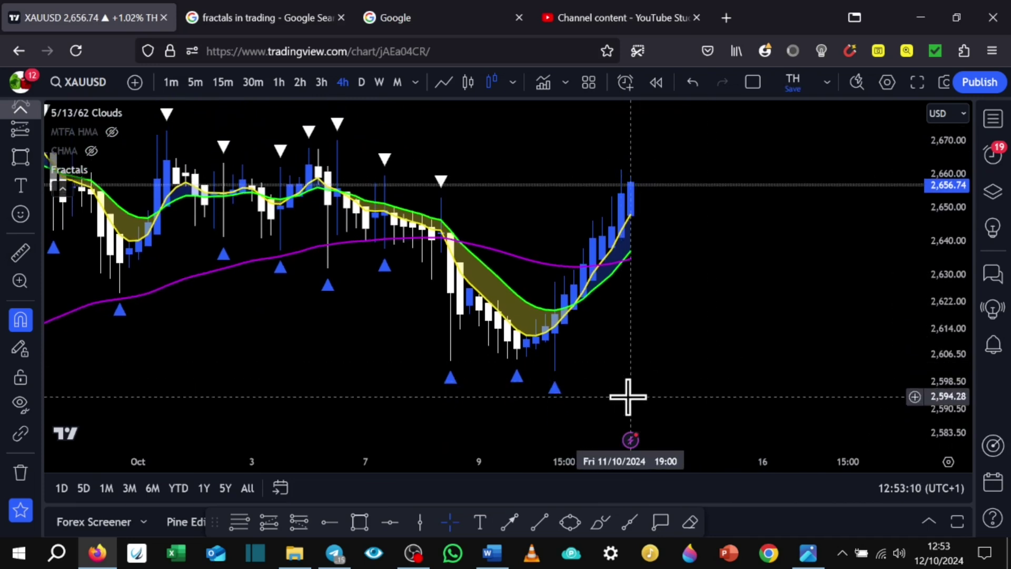
left_click_drag(635, 397, 708, 395)
scroll(709, 395, "up", 2)
left_click_drag(958, 398, 945, 338)
scroll(718, 343, "down", 3)
left_click_drag(537, 355, 414, 411)
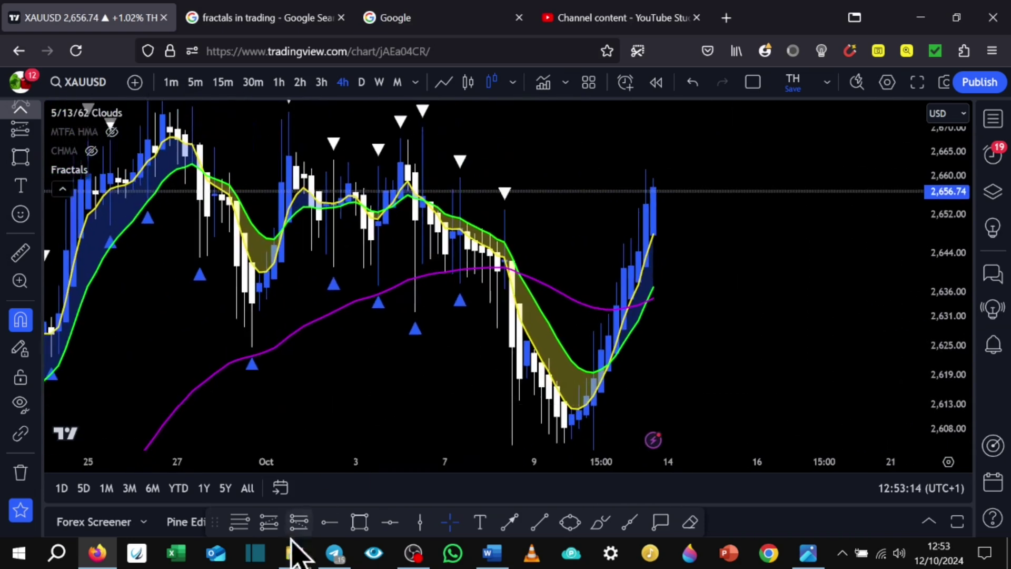
- Mark the Mon 07/10/2024 03:00 candle with a vertical line and recentre on the lows
left_click(420, 521)
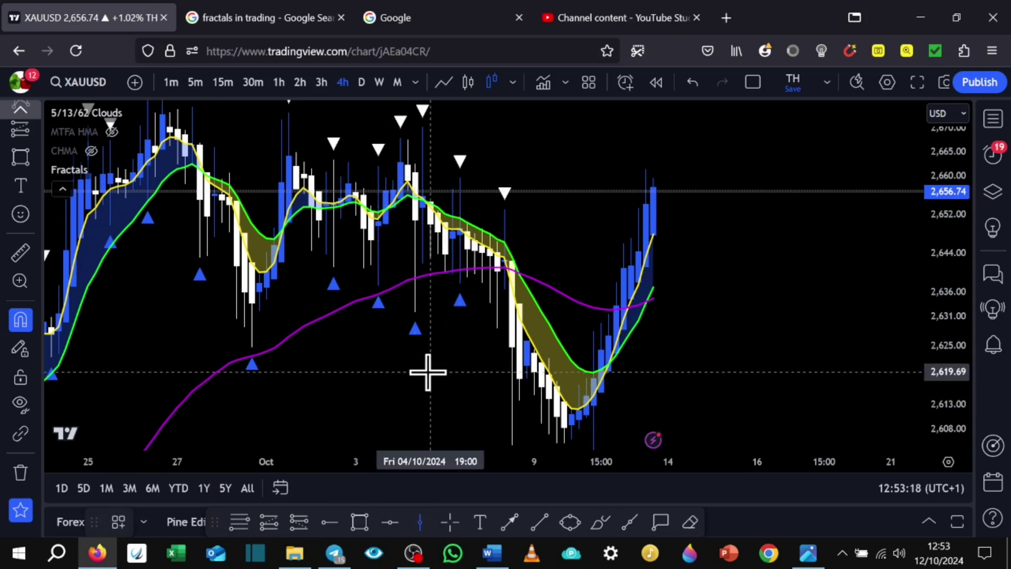
left_click(446, 374)
left_click_drag(741, 361, 751, 293)
scroll(473, 302, "up", 3)
left_click_drag(614, 339, 751, 348)
scroll(614, 359, "up", 2)
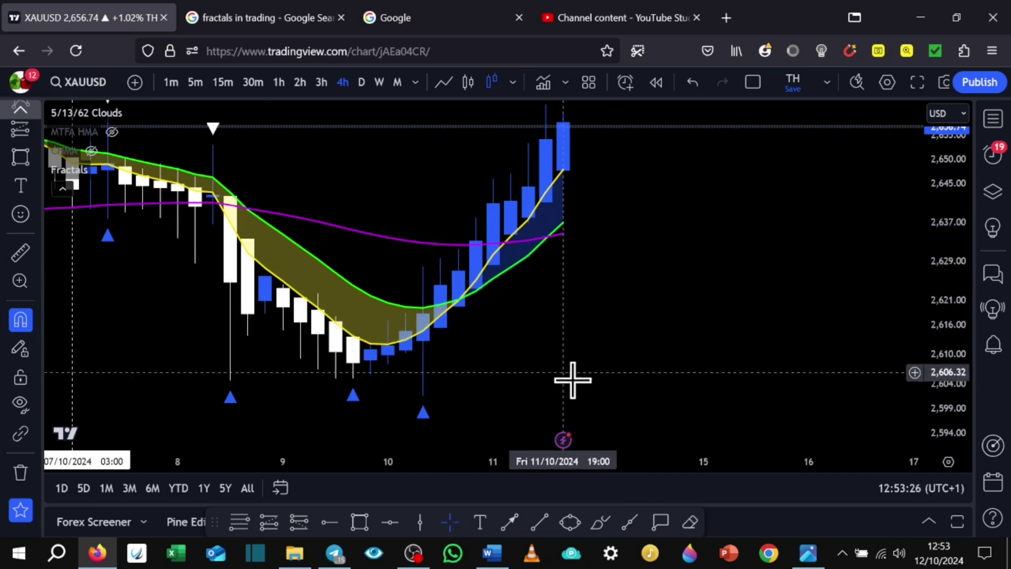
left_click_drag(966, 386, 944, 406)
left_click_drag(566, 377, 582, 345)
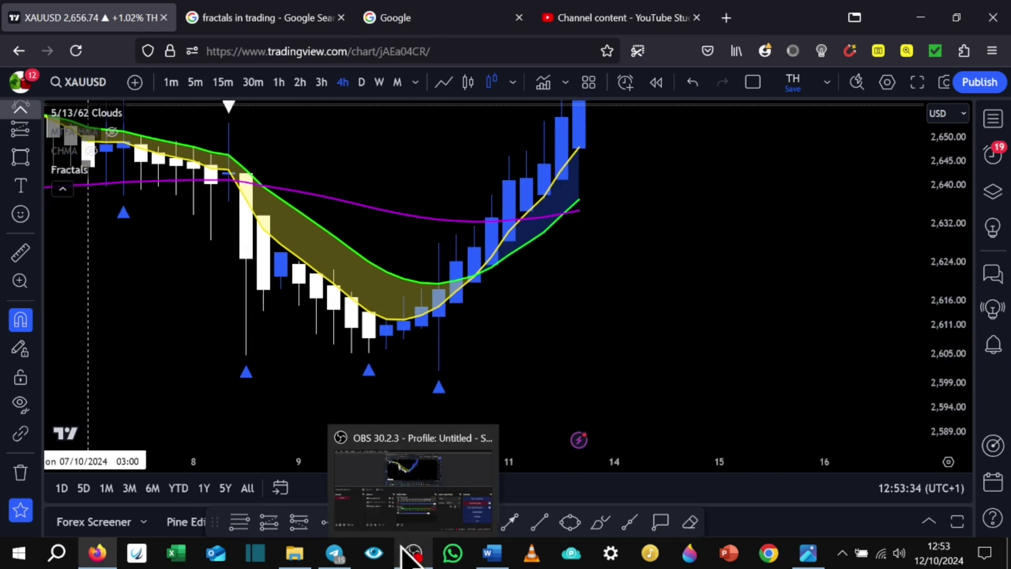
left_click(333, 551)
scroll(599, 328, "up", 3)
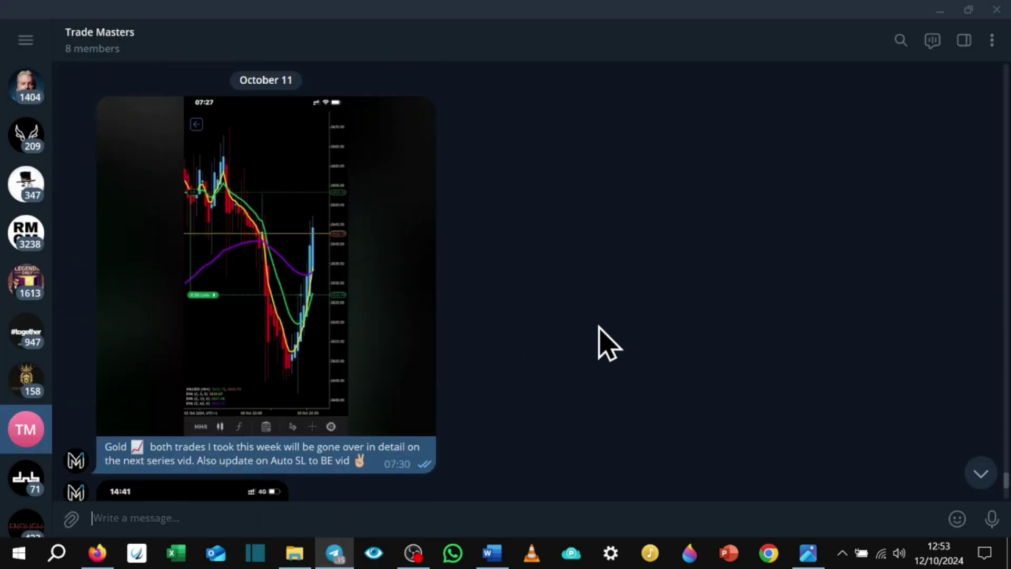
left_click(244, 339)
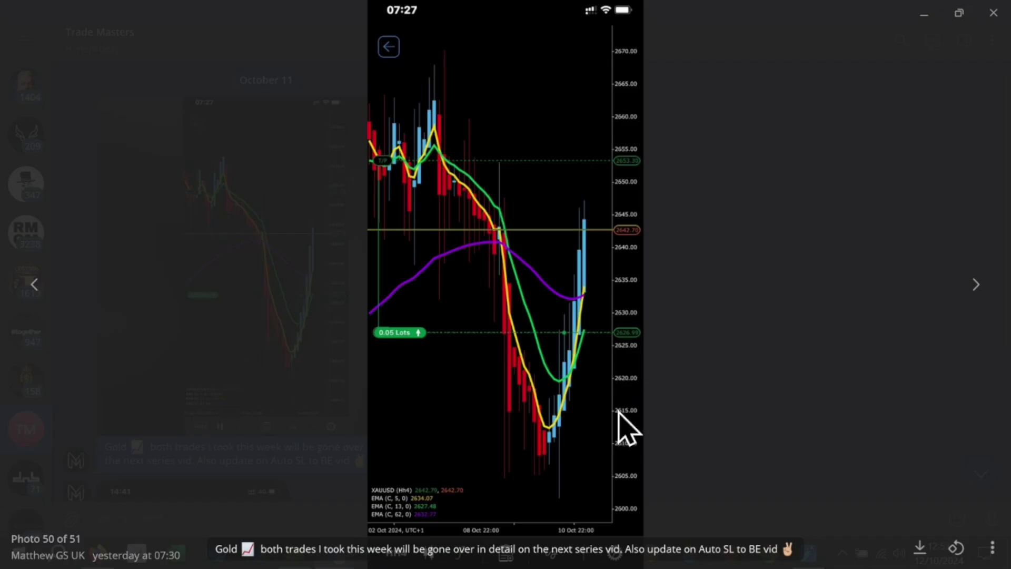
left_click(213, 271)
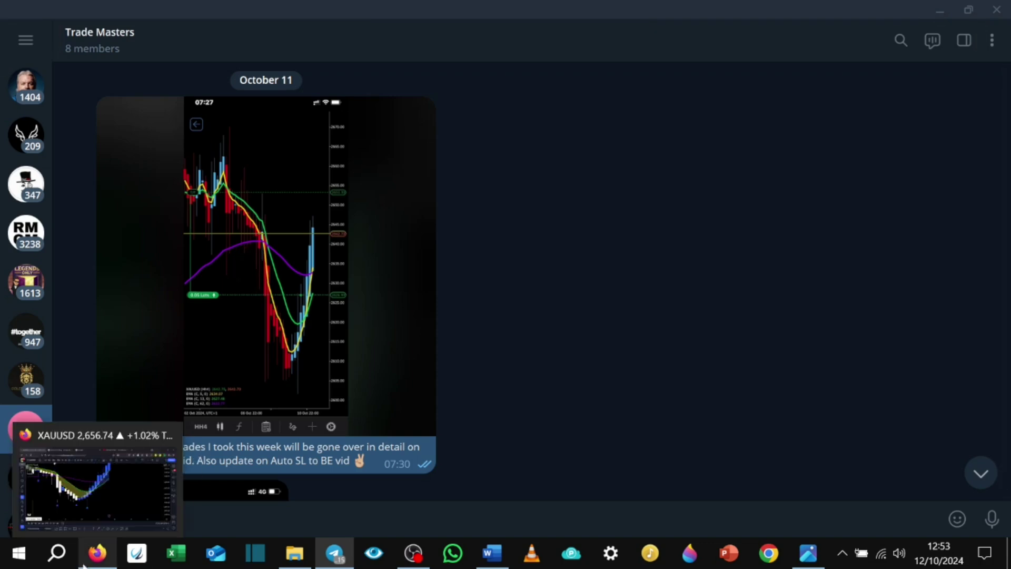
left_click(97, 552)
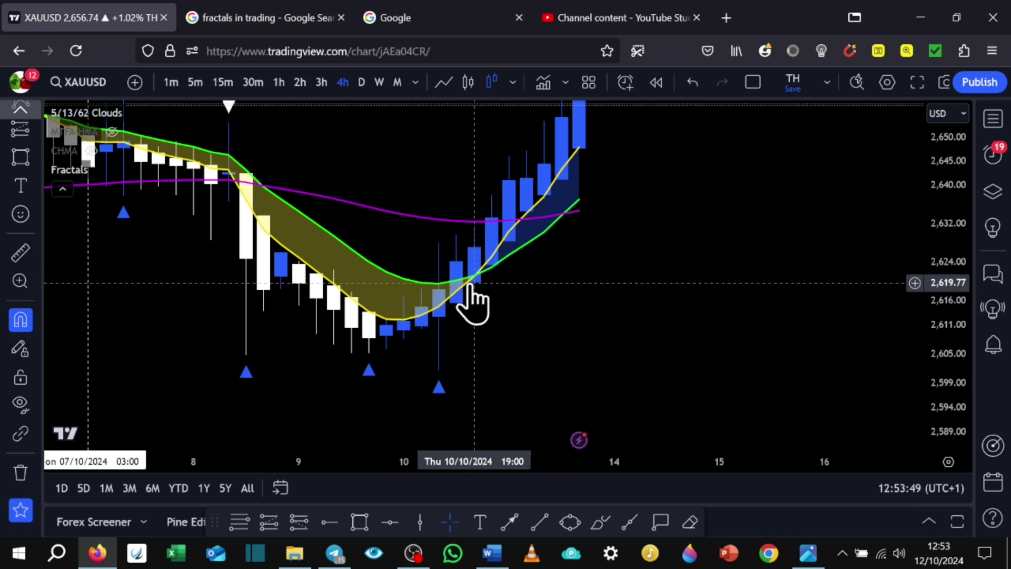
- With snapping off, draw a trend line near 2,604.94 joining the 8–10 October fractal lows
left_click_drag(542, 350, 727, 364)
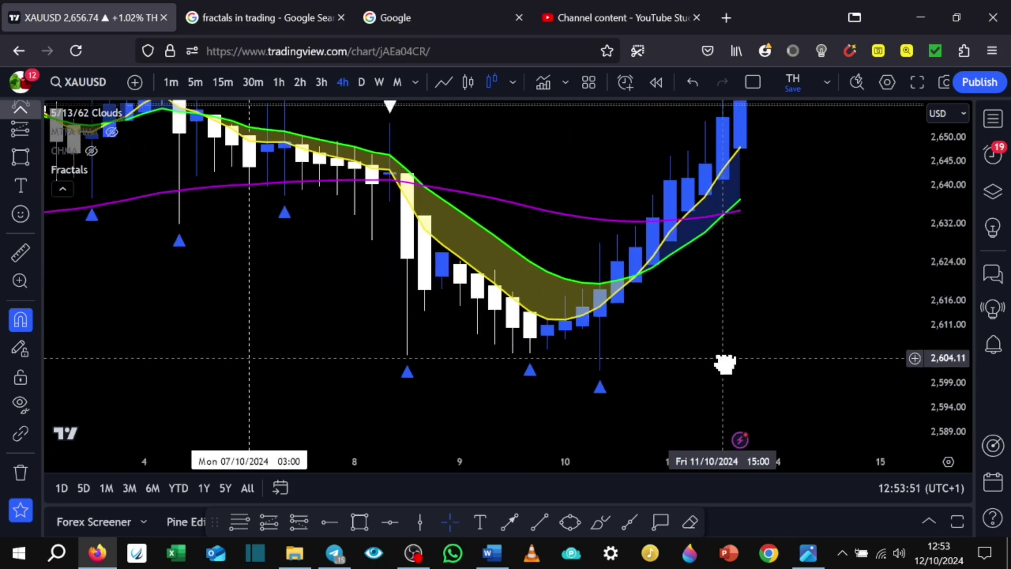
scroll(717, 358, "up", 1)
left_click_drag(948, 364, 957, 237)
left_click_drag(802, 329, 749, 212)
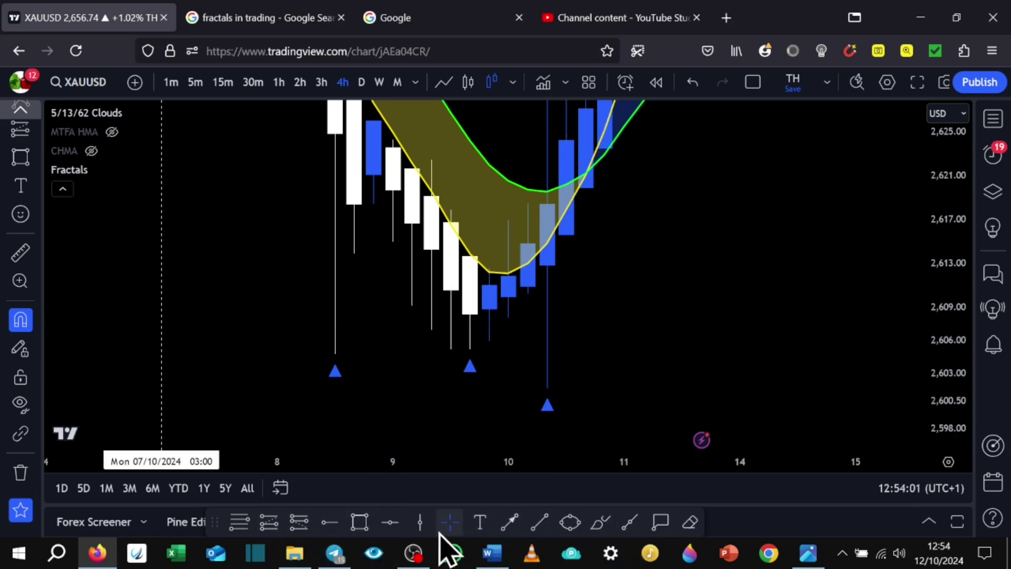
left_click(542, 524)
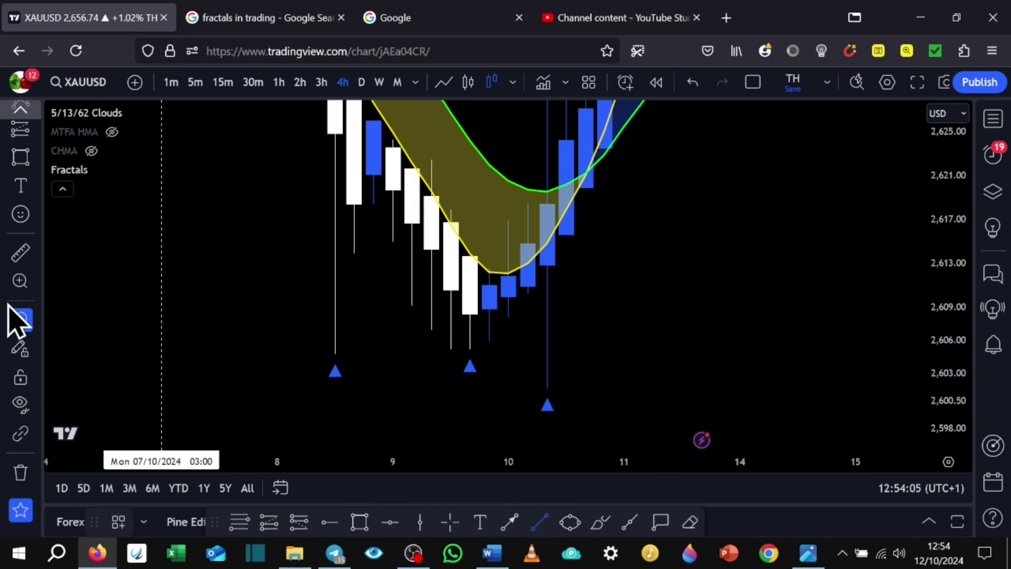
left_click(21, 319)
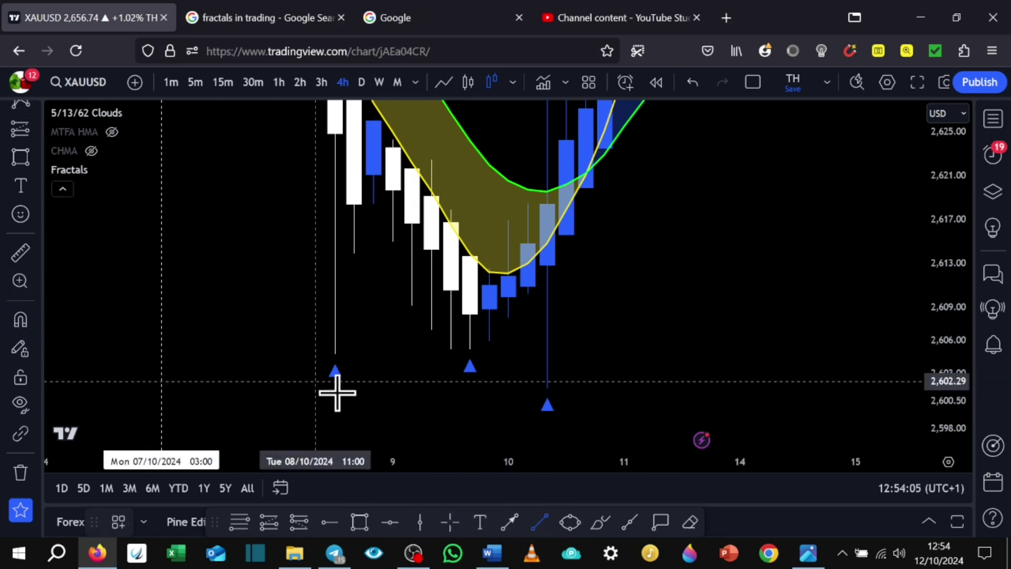
left_click(316, 351)
left_click(644, 352)
left_click_drag(644, 352, 477, 365)
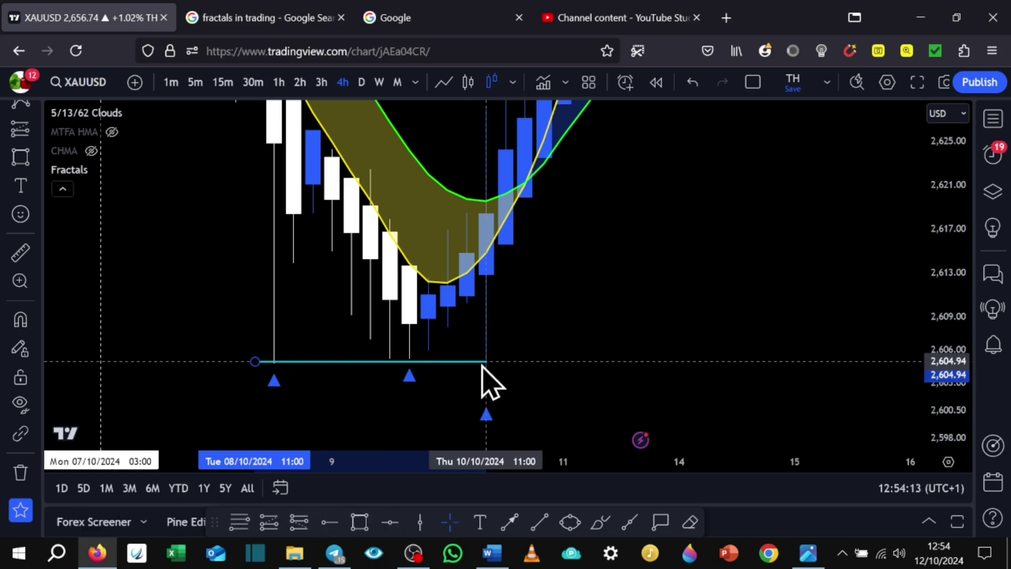
left_click(696, 295)
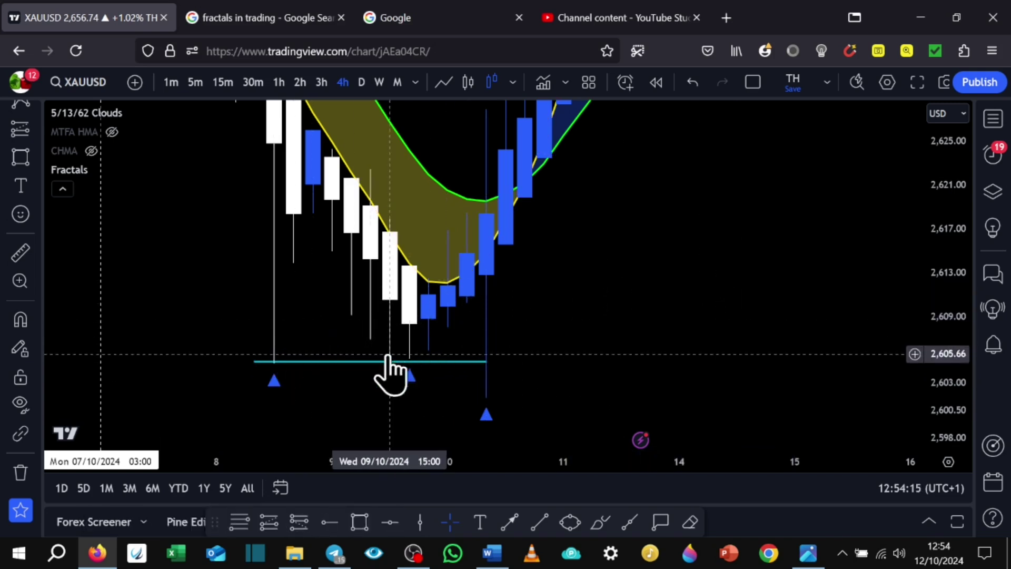
- Pan over earlier October candles to review the line, scaling prices to about 2,614–2,648
left_click_drag(494, 413, 775, 313)
scroll(557, 350, "up", 5)
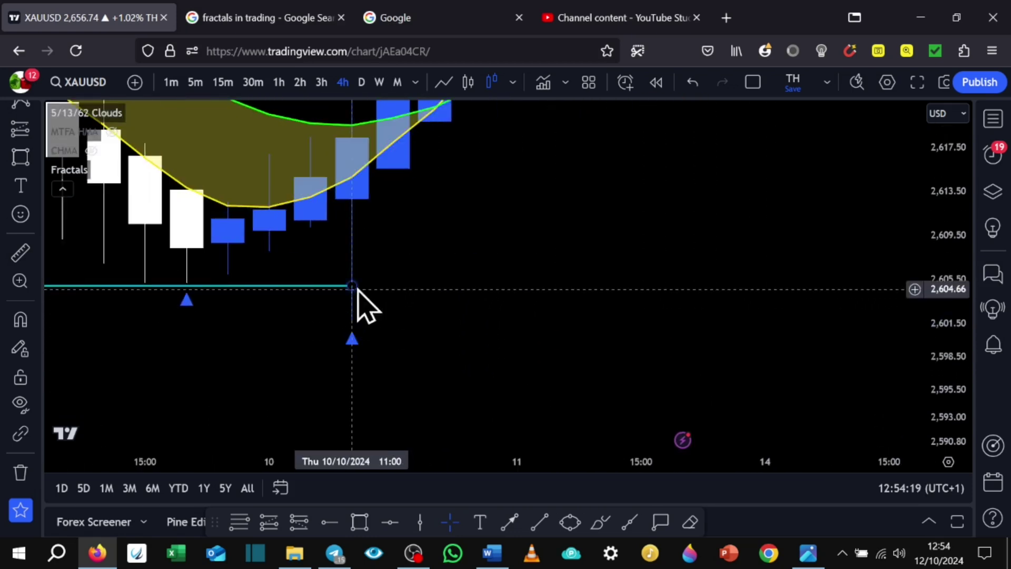
left_click_drag(422, 316, 704, 323)
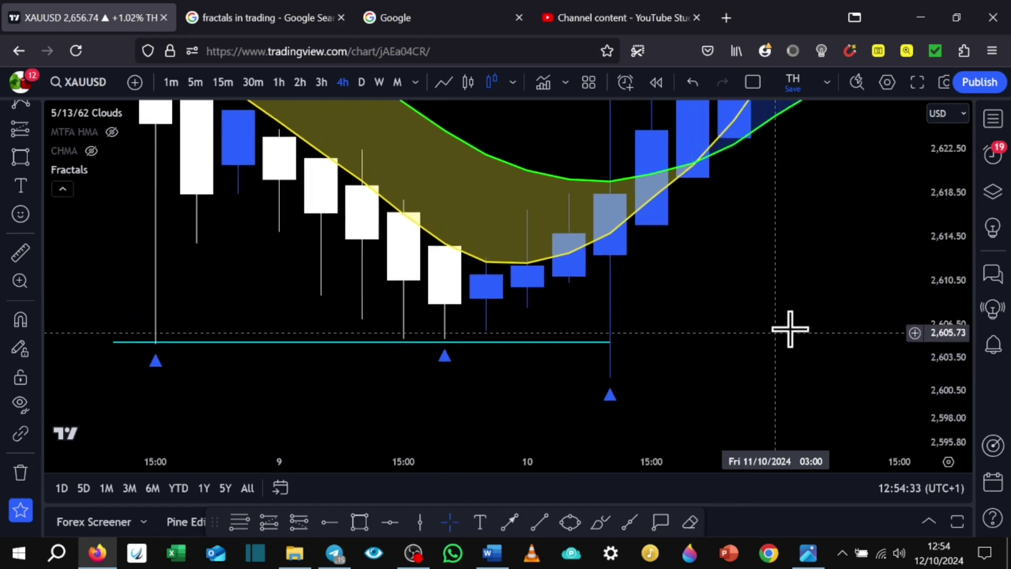
scroll(896, 293, "down", 3)
scroll(896, 293, "right", 5)
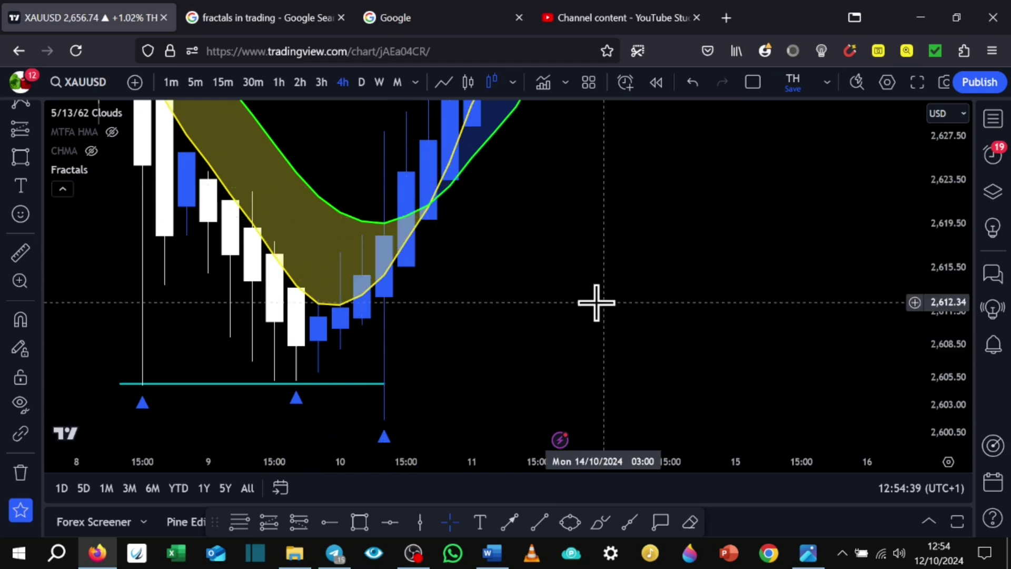
left_click_drag(568, 298, 824, 286)
left_click_drag(949, 198, 925, 379)
left_click_drag(727, 286, 668, 346)
left_click_drag(942, 342, 926, 216)
- Turn candle snapping back on and draw a grey rectangle zone around 2,634–2,637
scroll(679, 320, "up", 3)
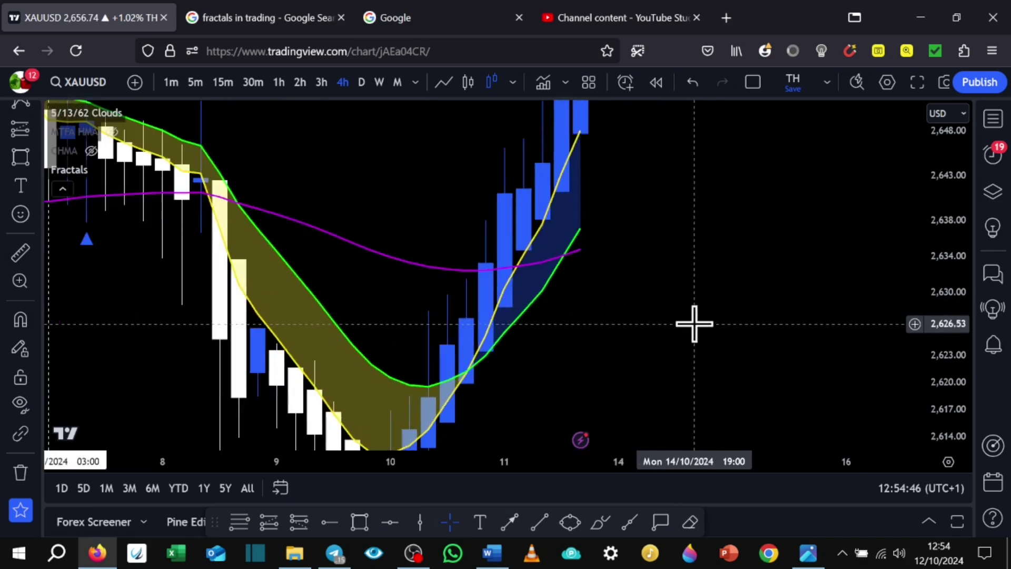
left_click_drag(380, 190, 693, 273)
scroll(693, 274, "up", 2)
left_click_drag(942, 379, 517, 255)
left_click(363, 523)
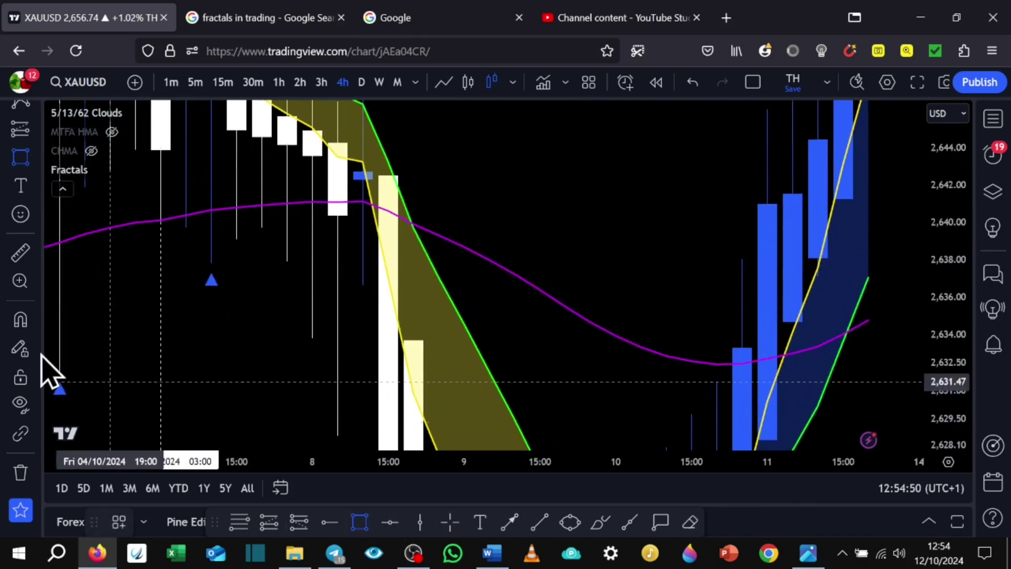
left_click(20, 321)
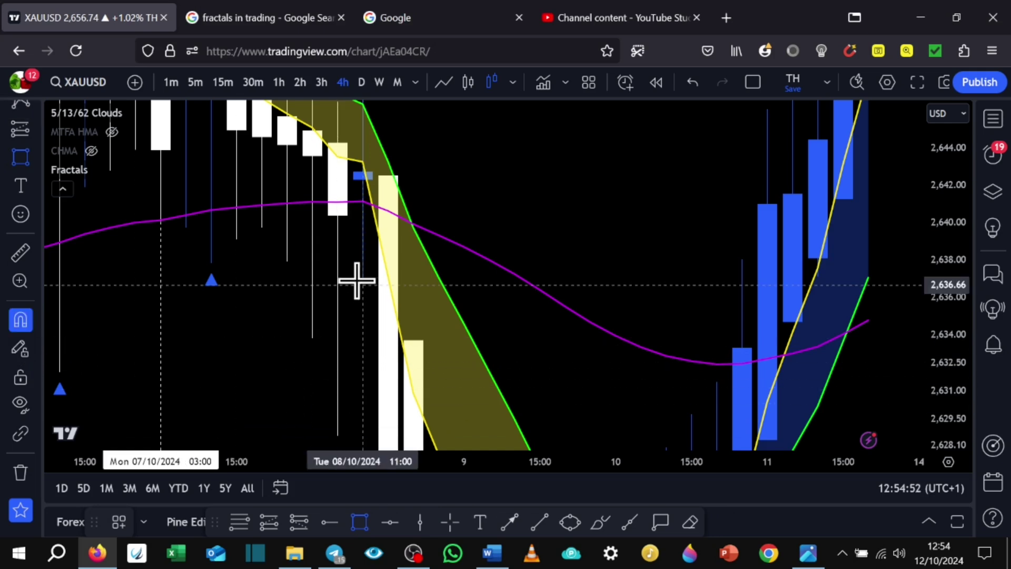
left_click_drag(357, 281, 413, 338)
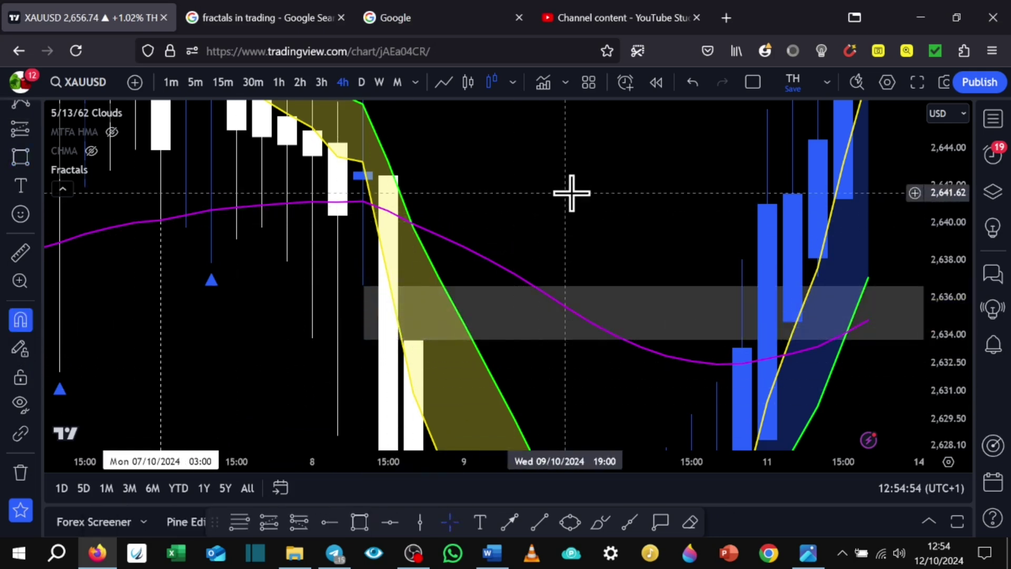
left_click_drag(572, 193, 482, 302)
- Add a horizontal line at 2,642.34
left_click(330, 522)
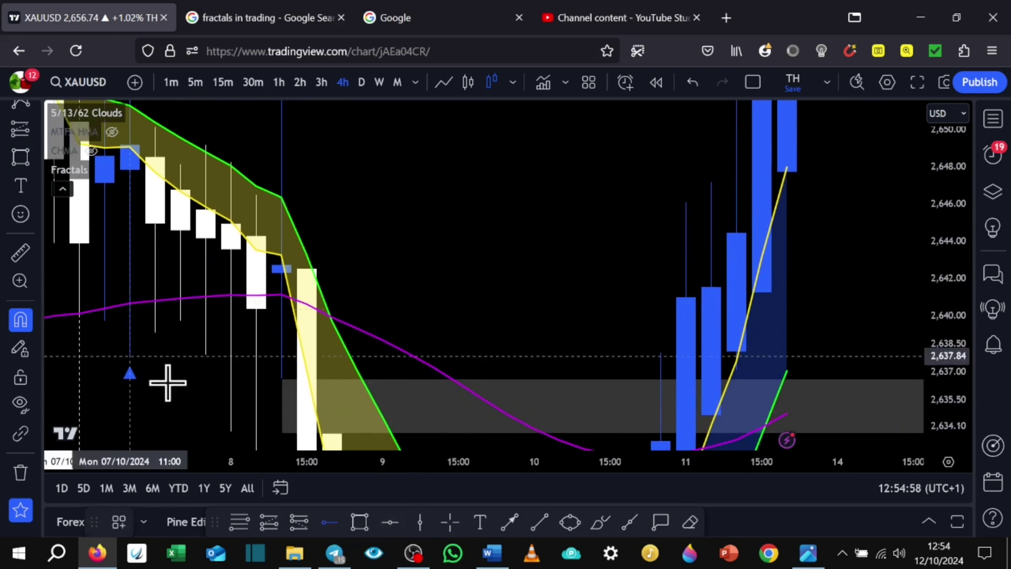
left_click(283, 282)
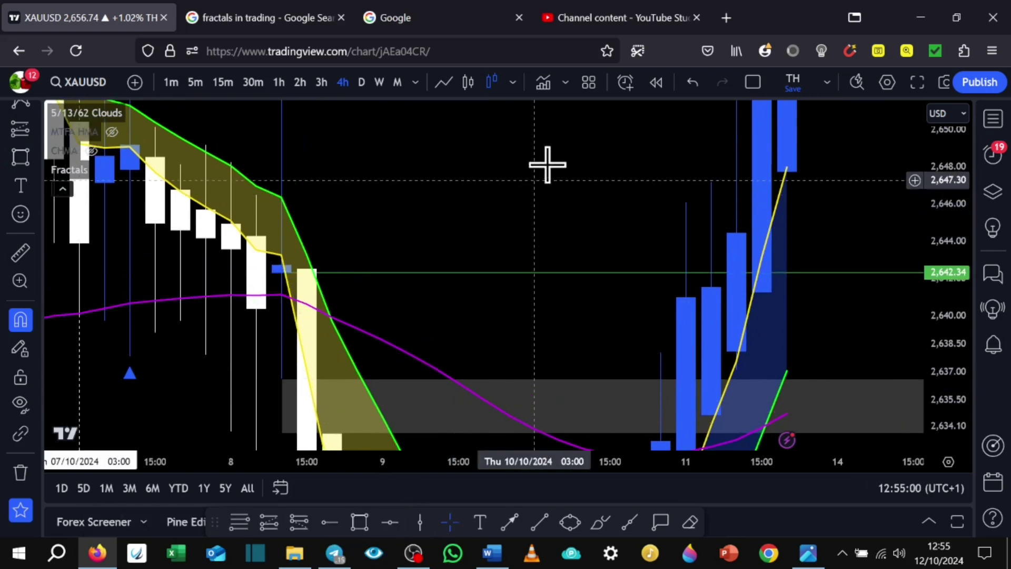
left_click_drag(546, 162, 680, 225)
left_click_drag(936, 187, 953, 337)
scroll(460, 325, "down", 3)
left_click_drag(583, 276, 500, 271)
- Add a horizontal ray at the 2,653.05 fractal high and rescale the price axis around the candles
left_click(332, 522)
left_click(323, 237)
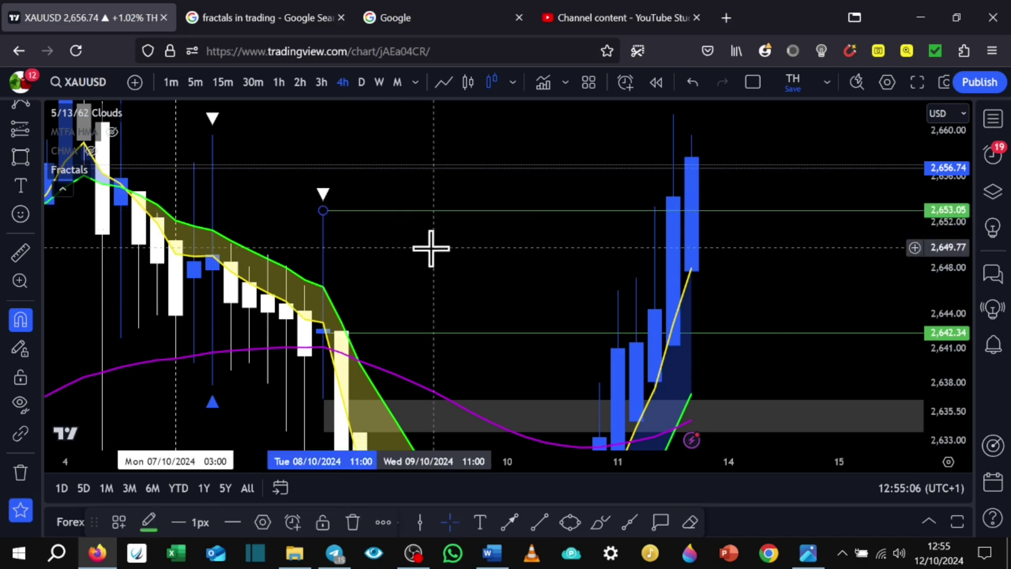
left_click_drag(689, 276, 582, 266)
left_click_drag(955, 210, 952, 384)
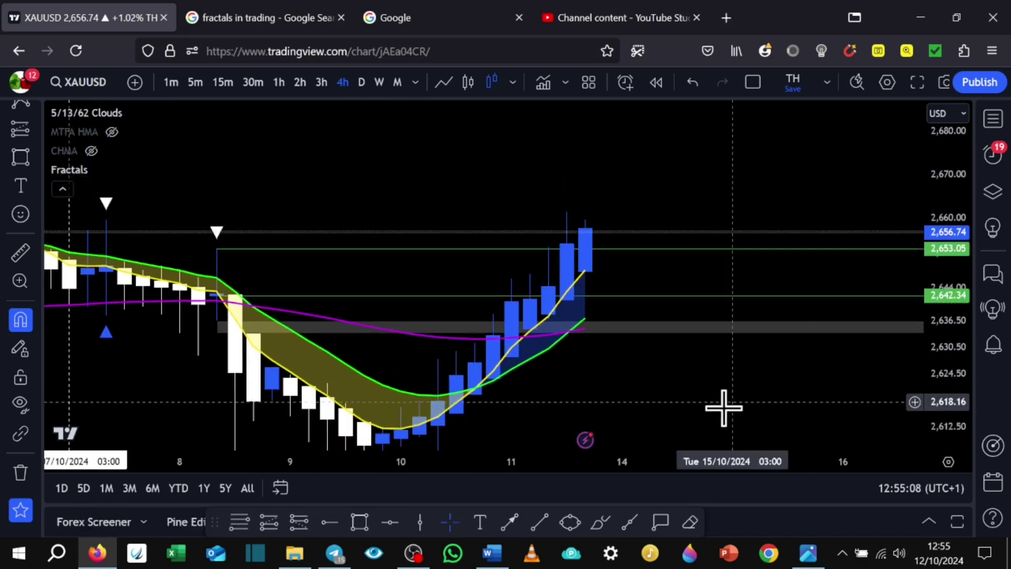
left_click_drag(720, 409, 739, 336)
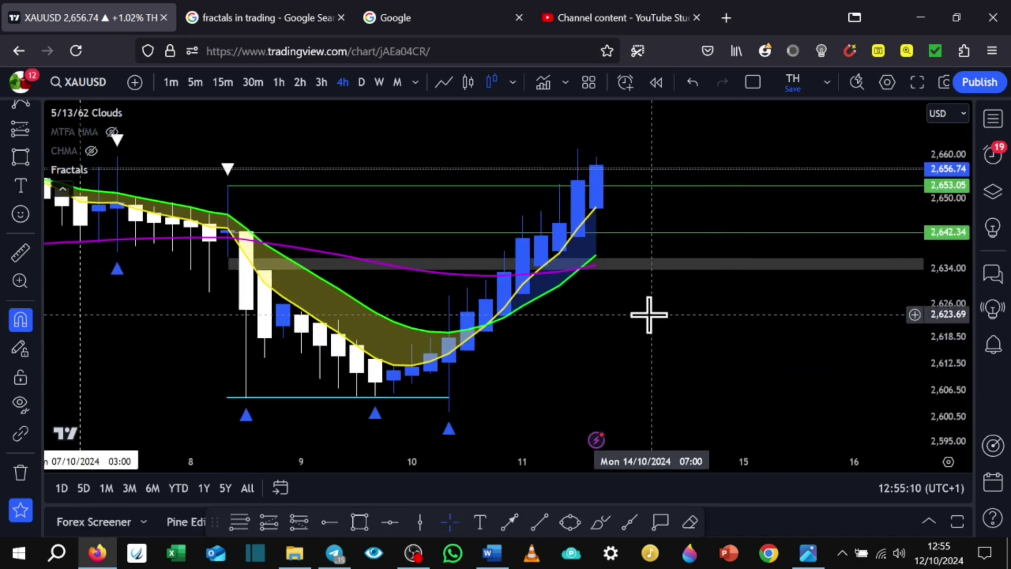
left_click_drag(953, 384, 948, 203)
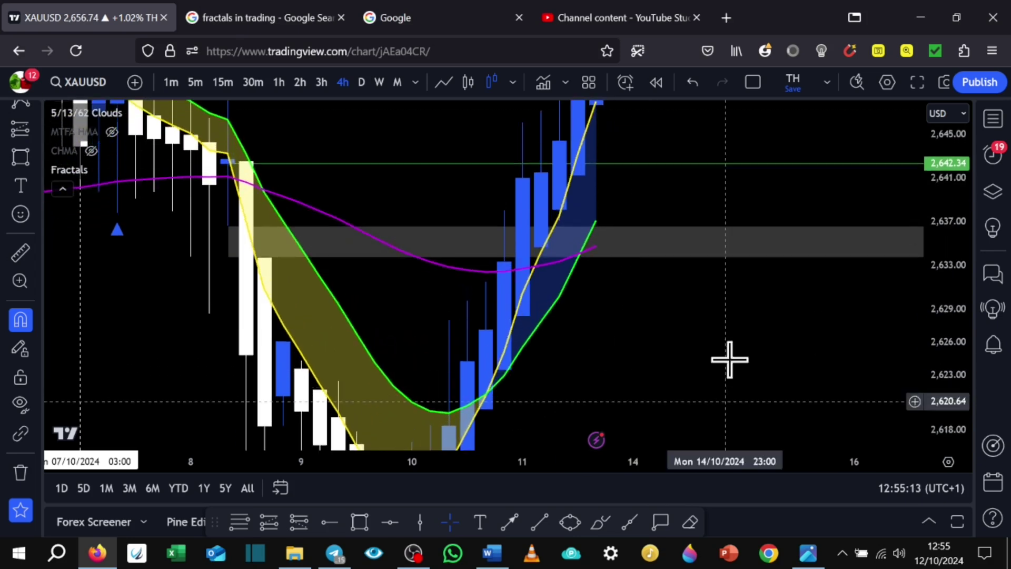
left_click_drag(727, 343, 711, 300)
- View the October 11 gold chart photo full-size in Telegram, then return to the TradingView chart
left_click(334, 554)
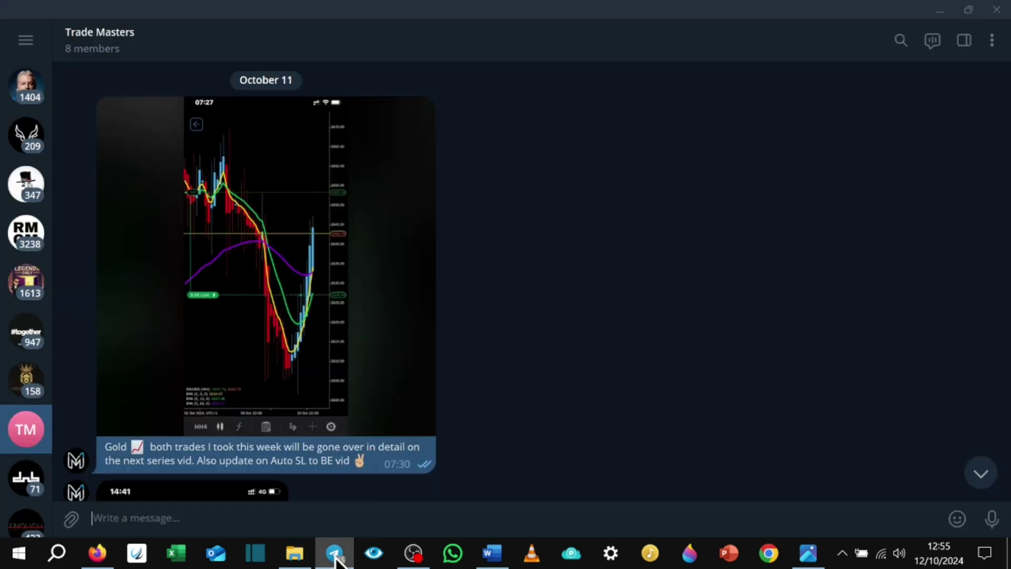
left_click(323, 276)
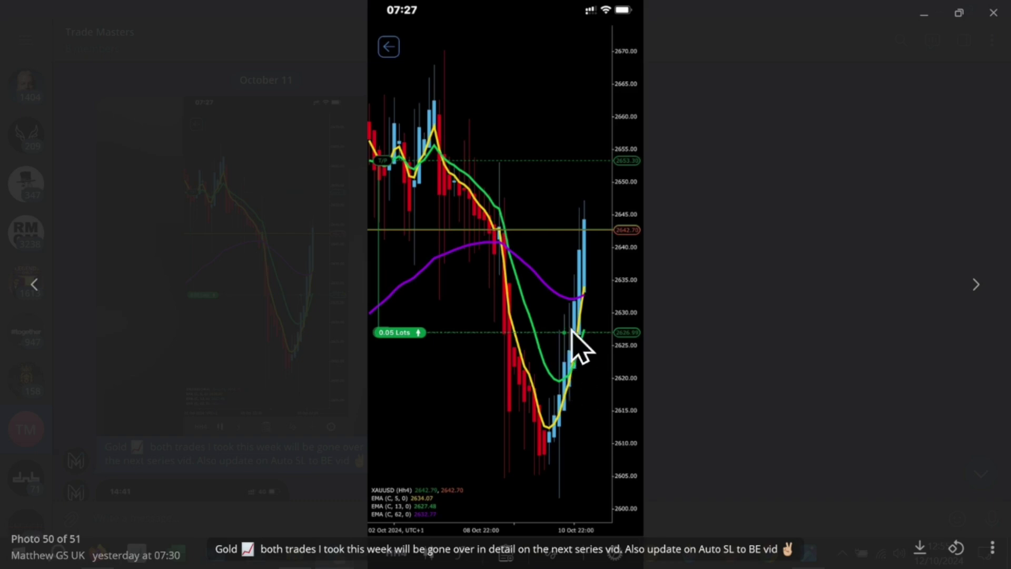
left_click(290, 362)
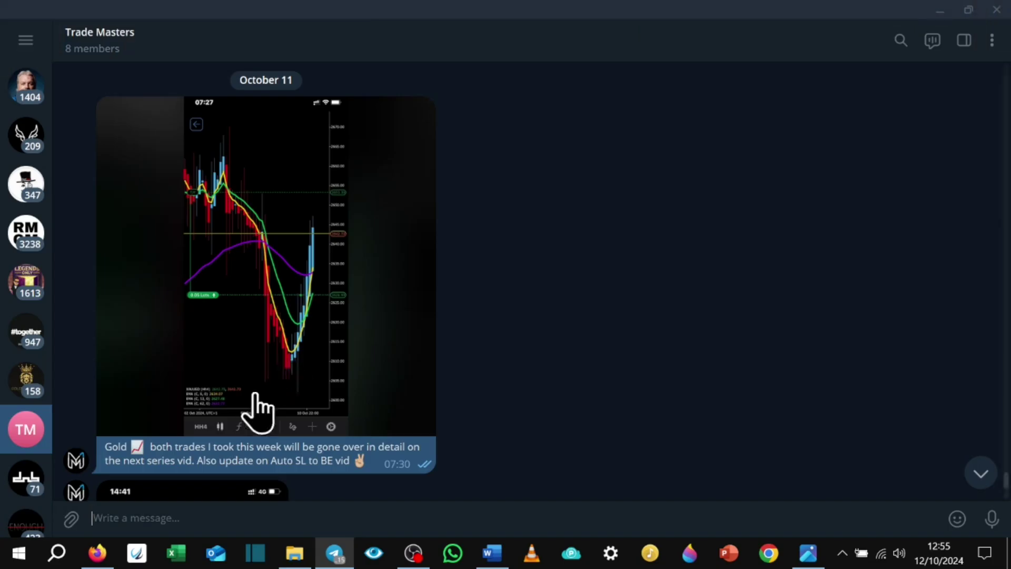
left_click(97, 552)
left_click_drag(639, 334, 625, 359)
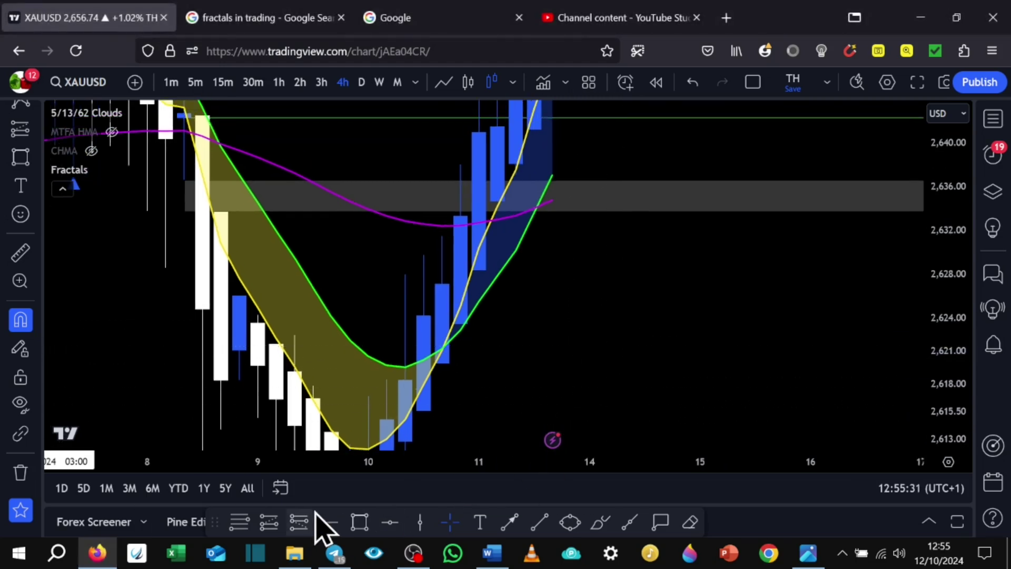
- With candle snapping off, place a long position entering at 2,621.72
left_click(274, 523)
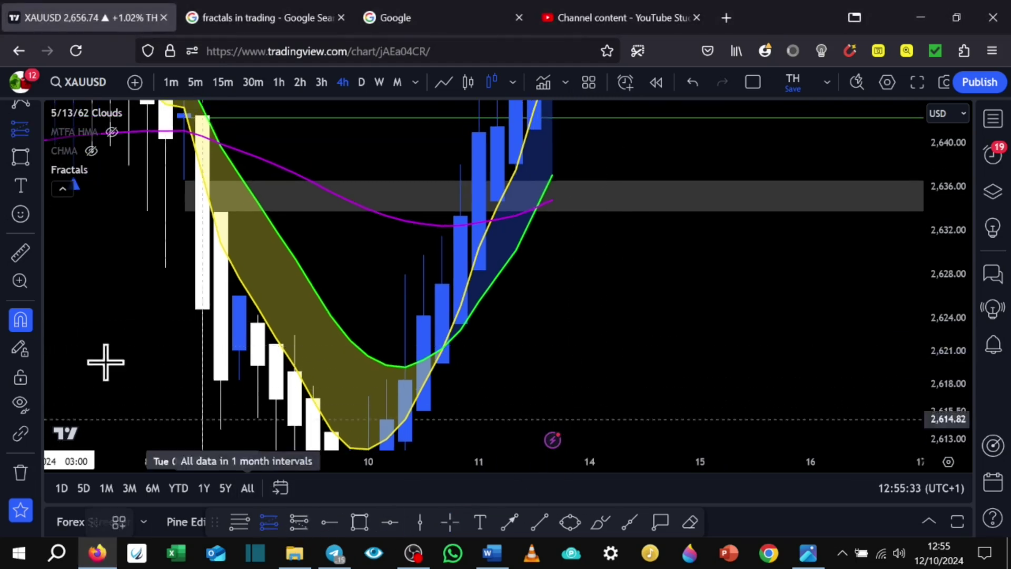
left_click(21, 320)
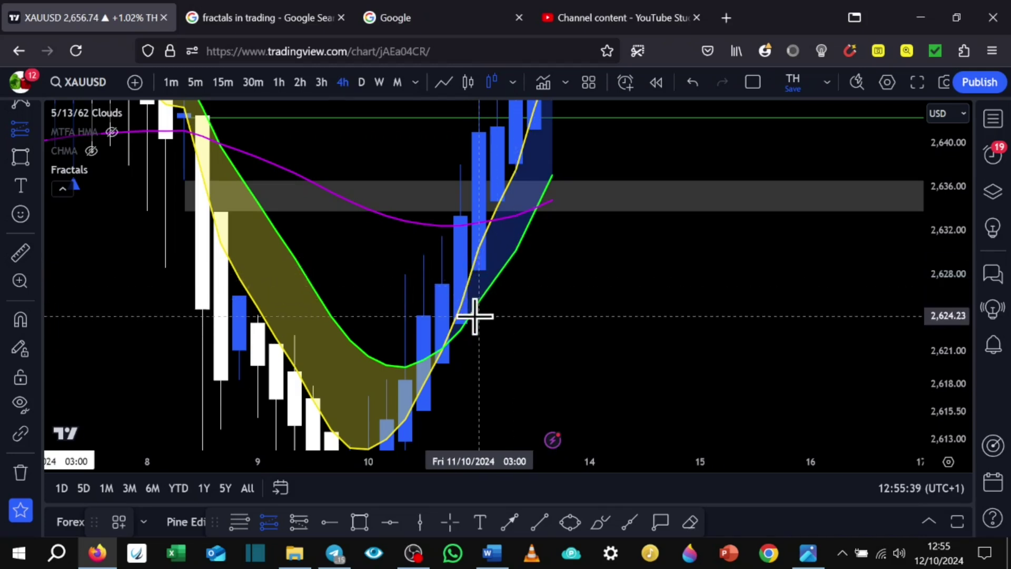
left_click(487, 358)
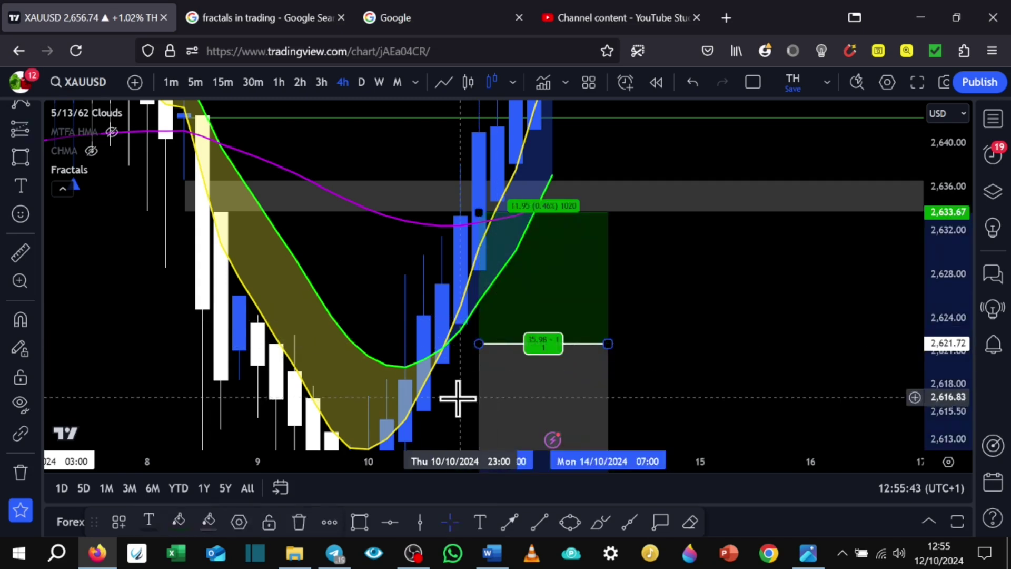
left_click_drag(463, 413, 456, 331)
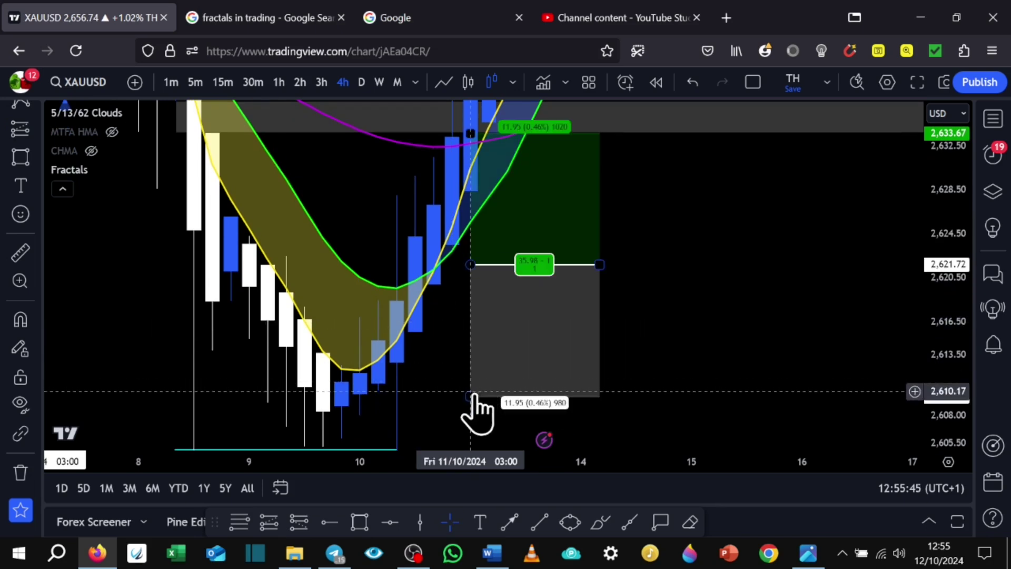
- Adjust the position's stop-loss to about 2,619.34 and raise its target to about 2,644.67
left_click(472, 396)
left_click_drag(473, 395, 471, 289)
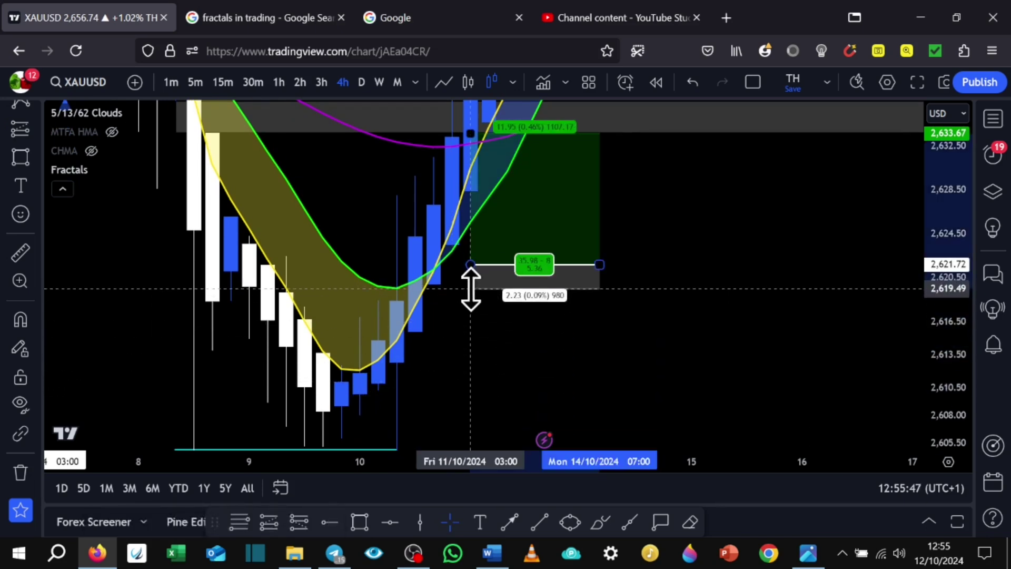
left_click(665, 219)
left_click(532, 266)
mouse_move(471, 288)
left_mouse_down()
mouse_move(471, 333)
mouse_move(471, 291)
left_mouse_up()
left_click_drag(641, 202, 562, 245)
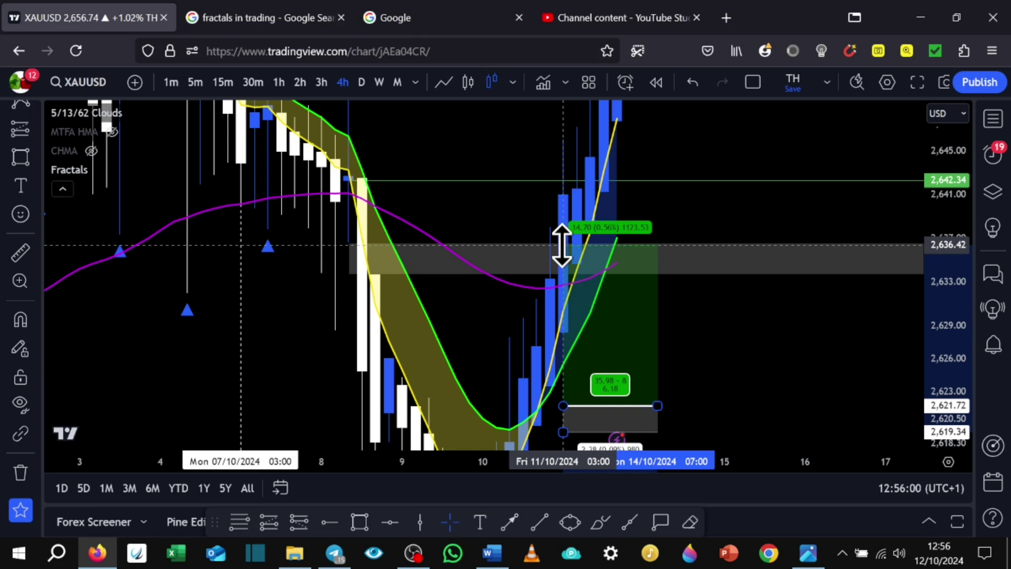
left_click_drag(562, 245, 549, 155)
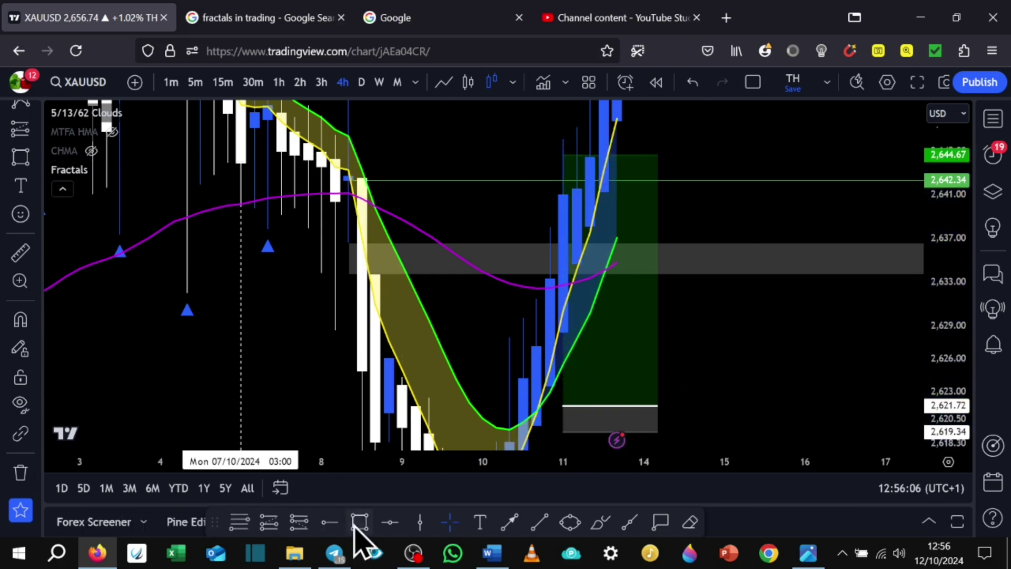
- In the Trade Masters chat, view the first gold chart photo full size
left_click(335, 553)
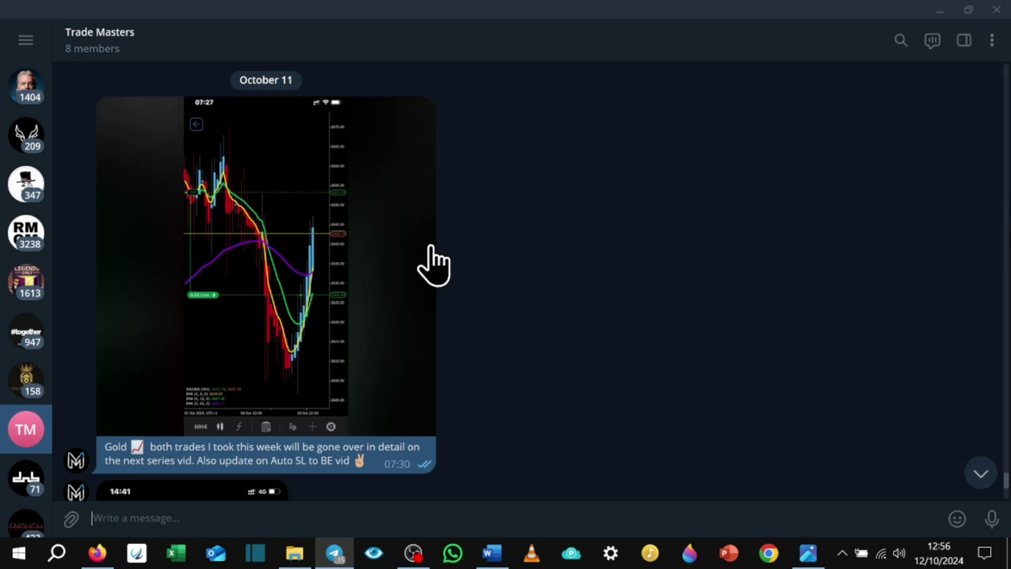
scroll(434, 258, "down", 6)
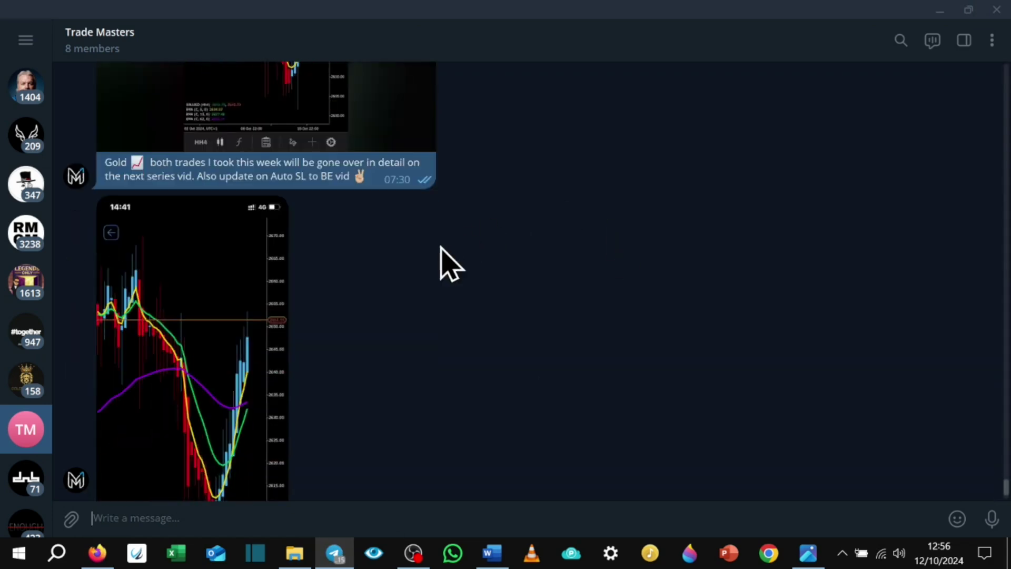
scroll(448, 258, "up", 5)
scroll(440, 263, "up", 1)
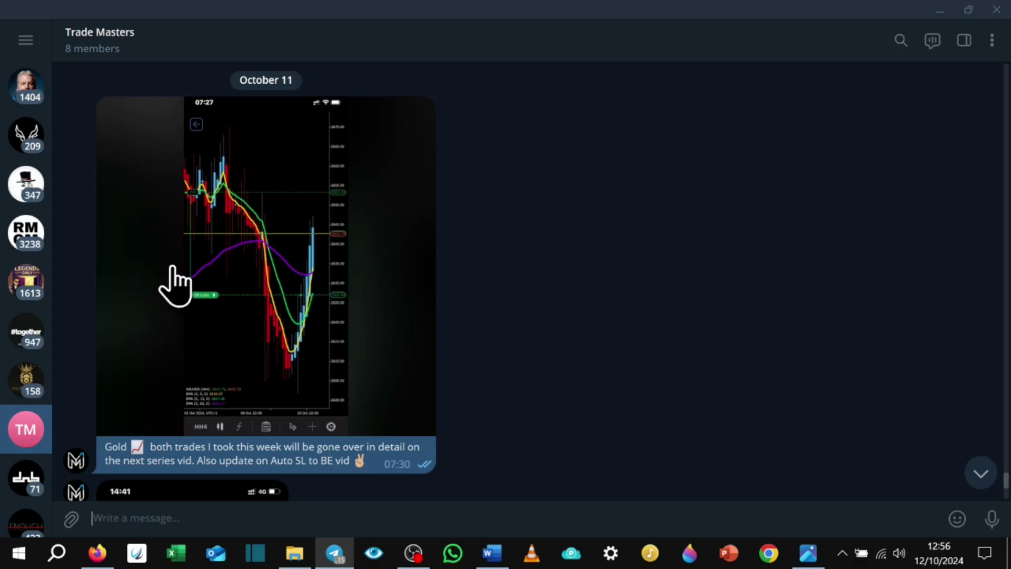
left_click(172, 282)
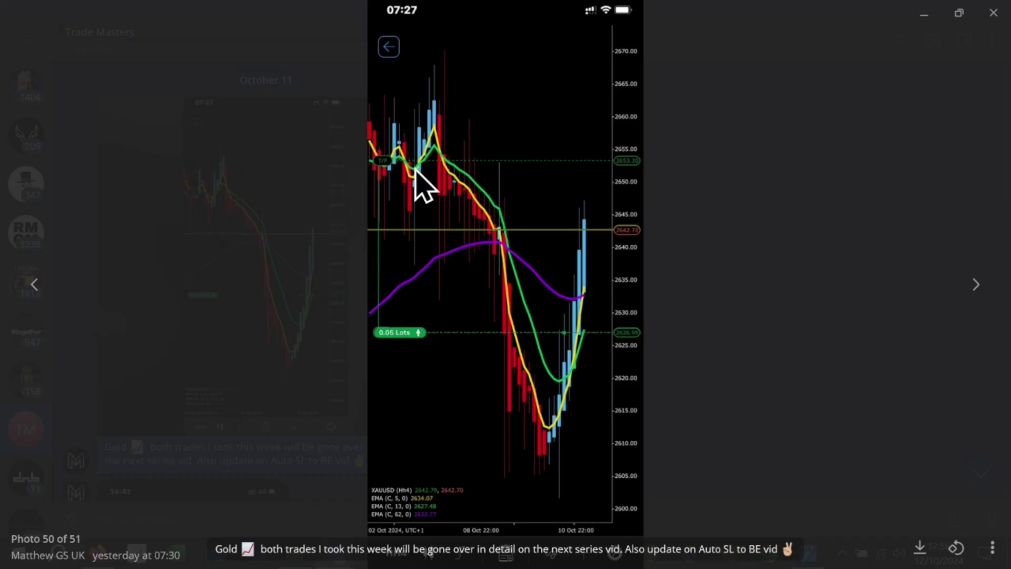
left_click(332, 216)
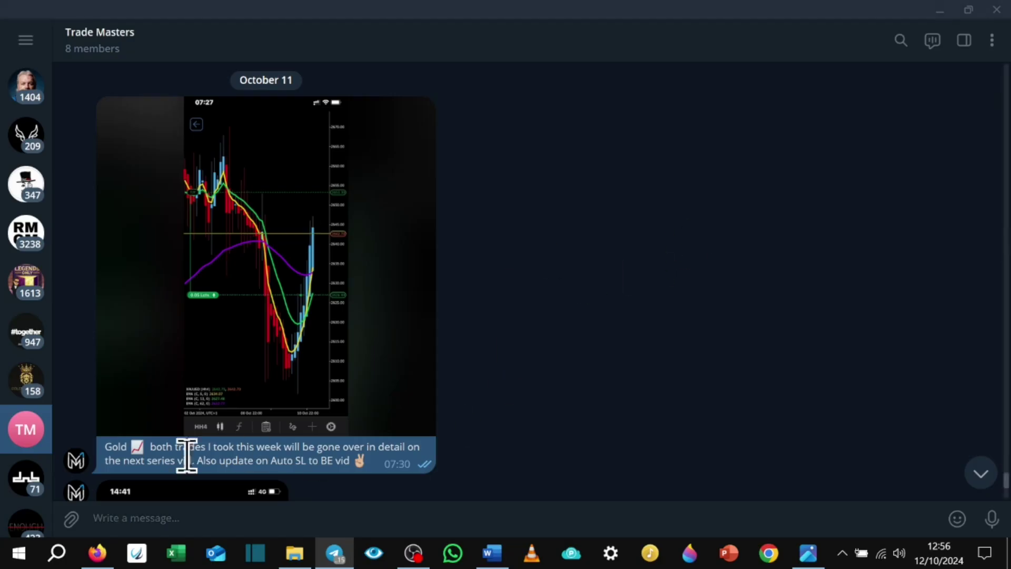
- Back in TradingView, raise the long position's profit target to 2,653.03 and widen the price scale
left_click(96, 552)
left_click_drag(836, 211, 740, 355)
left_click_drag(482, 291, 481, 196)
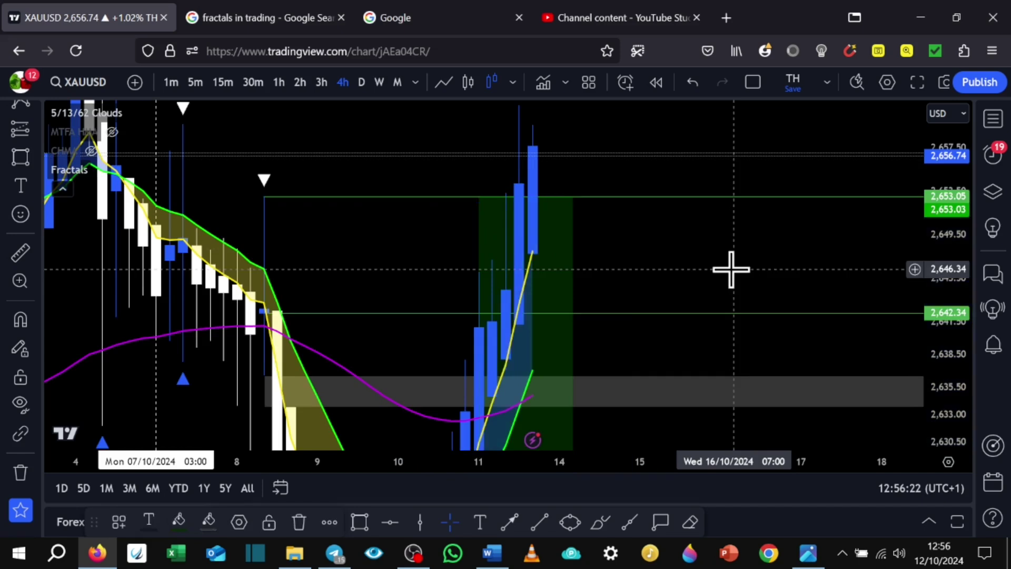
scroll(729, 268, "down", 3)
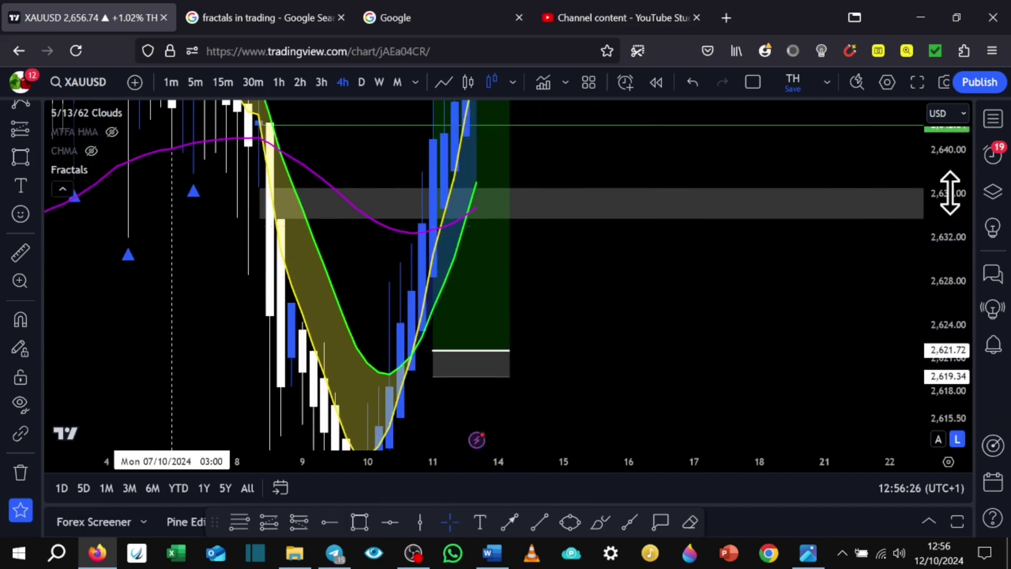
left_click_drag(953, 191, 940, 369)
left_click_drag(654, 331, 790, 339)
- View the second gold chart photo, captioned “TP Smacked 2633 Pips”, full size in Telegram
key("alt+Tab")
scroll(421, 350, "down", 8)
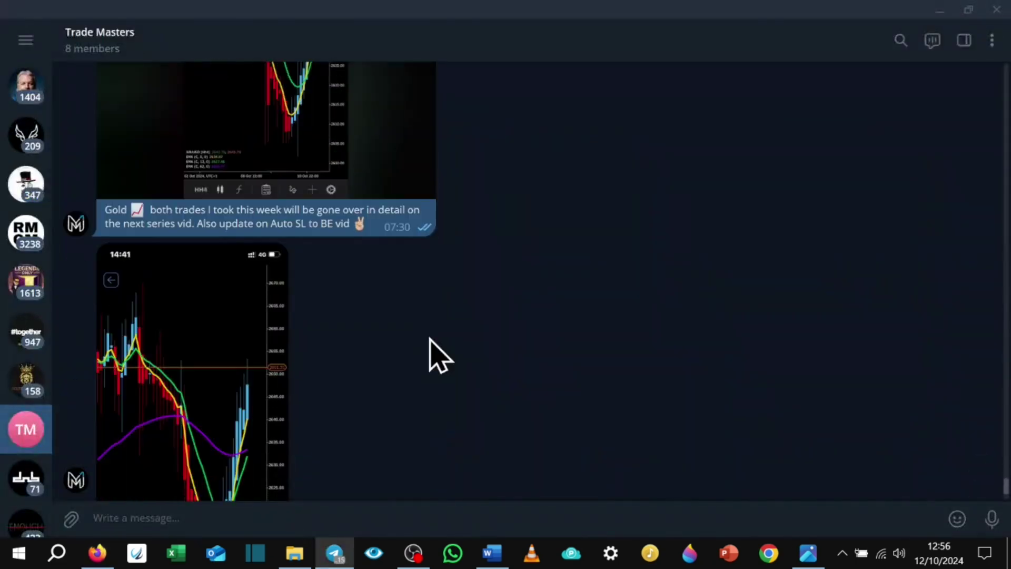
left_click(210, 319)
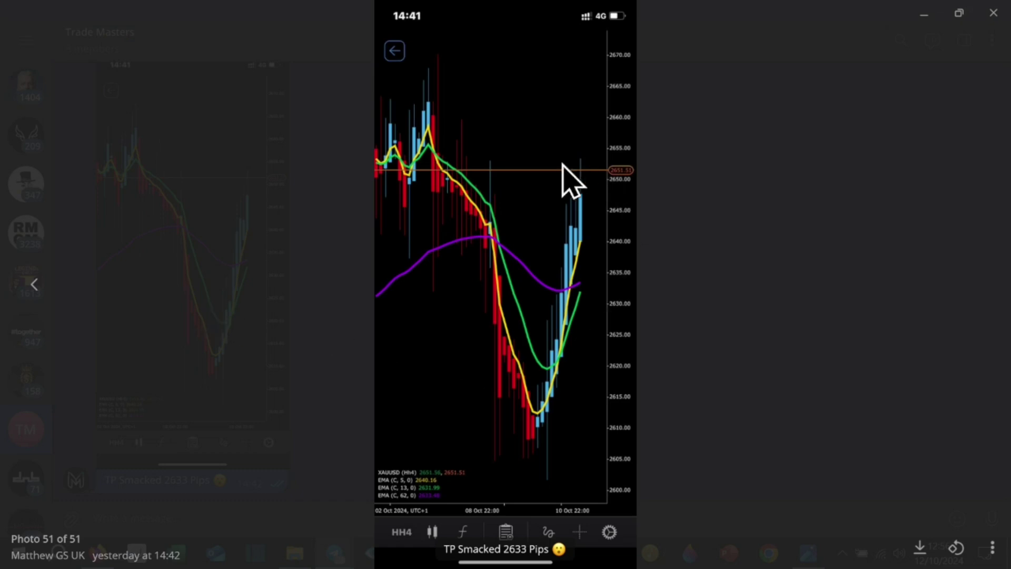
left_click(311, 205)
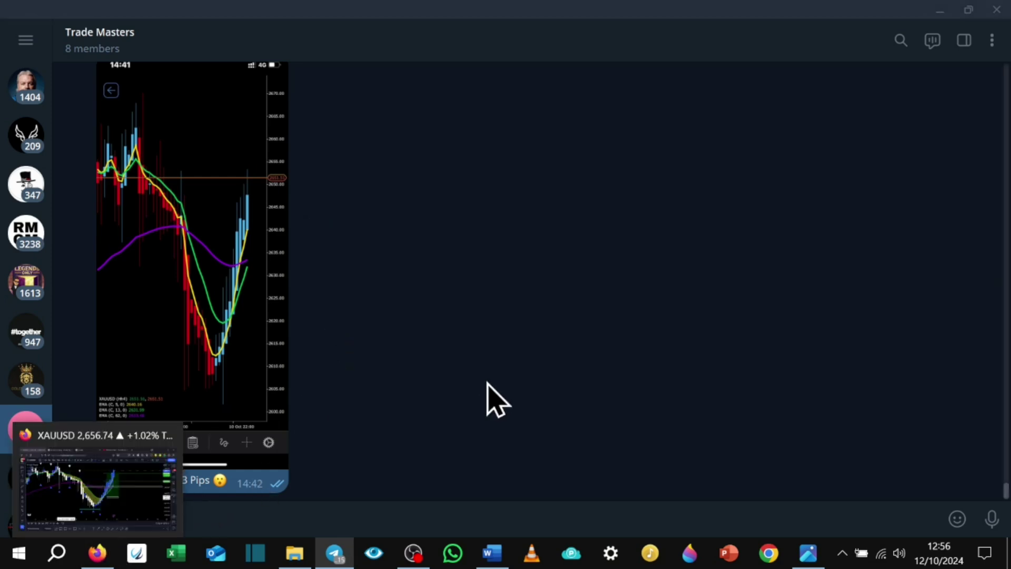
left_click(97, 552)
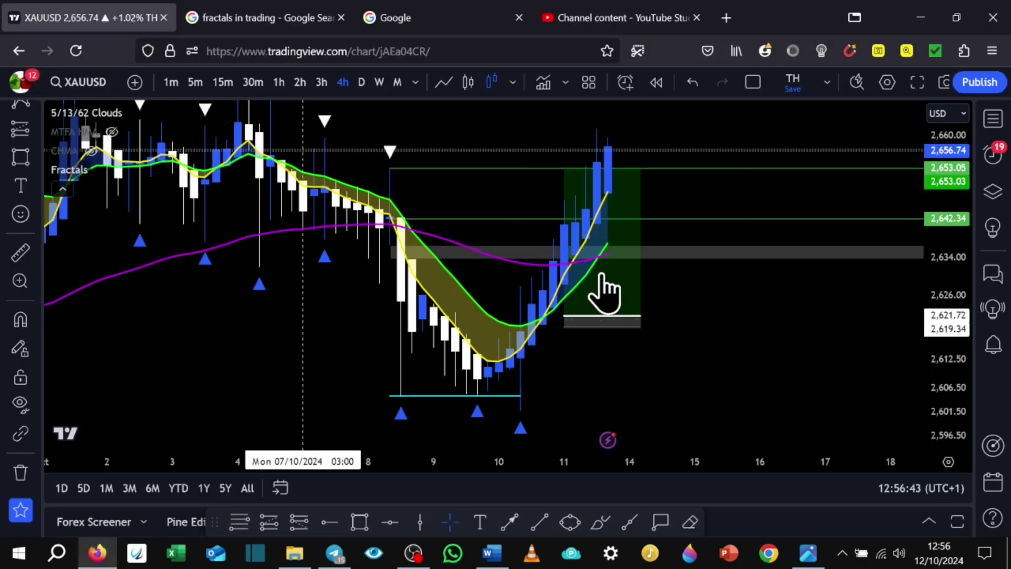
left_click_drag(776, 330, 729, 362)
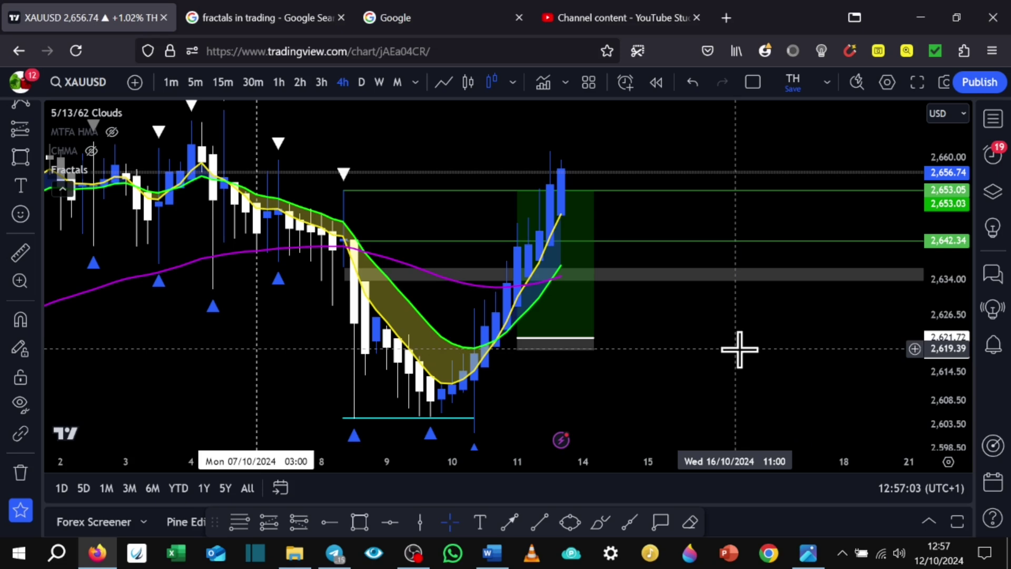
- Remove all six drawings from the XAUUSD chart and recentre it on the recent swing
left_click(21, 474)
left_click(97, 470)
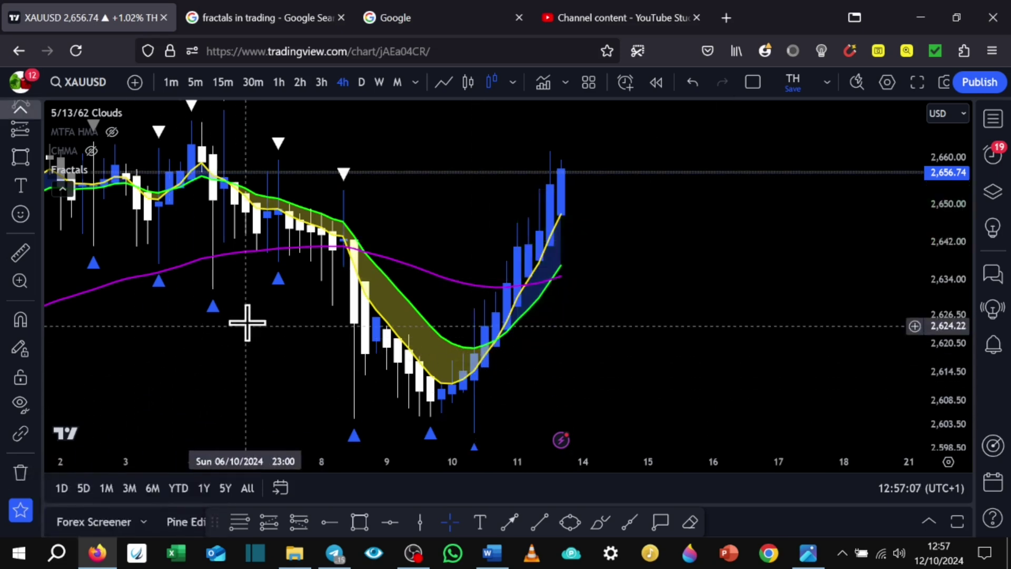
left_click_drag(738, 365, 650, 366)
scroll(650, 366, "down", 4)
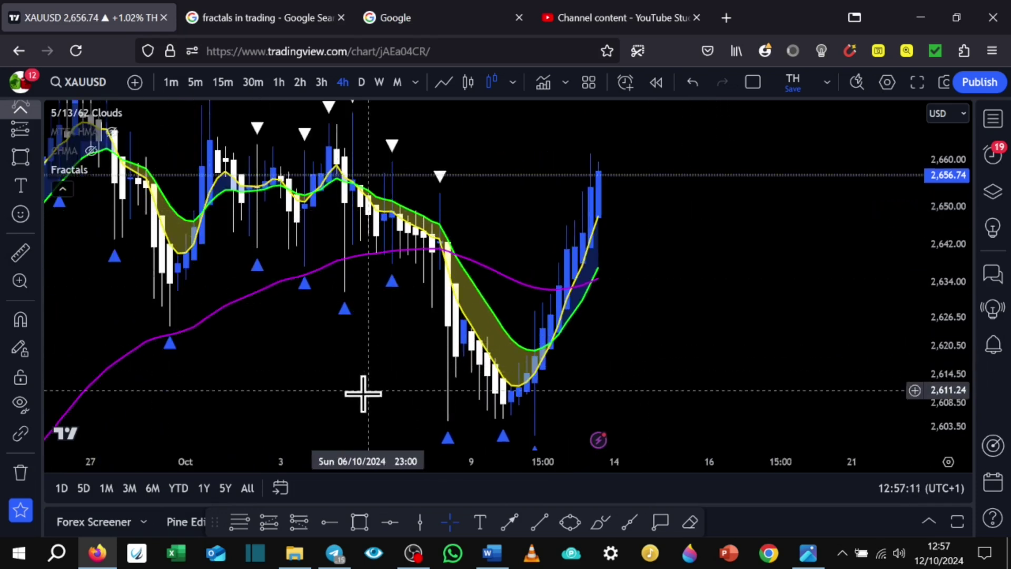
left_click_drag(358, 399, 237, 379)
mouse_move(614, 352)
left_mouse_down()
mouse_move(668, 363)
mouse_move(688, 384)
mouse_move(734, 385)
mouse_move(662, 375)
mouse_move(626, 350)
left_mouse_up()
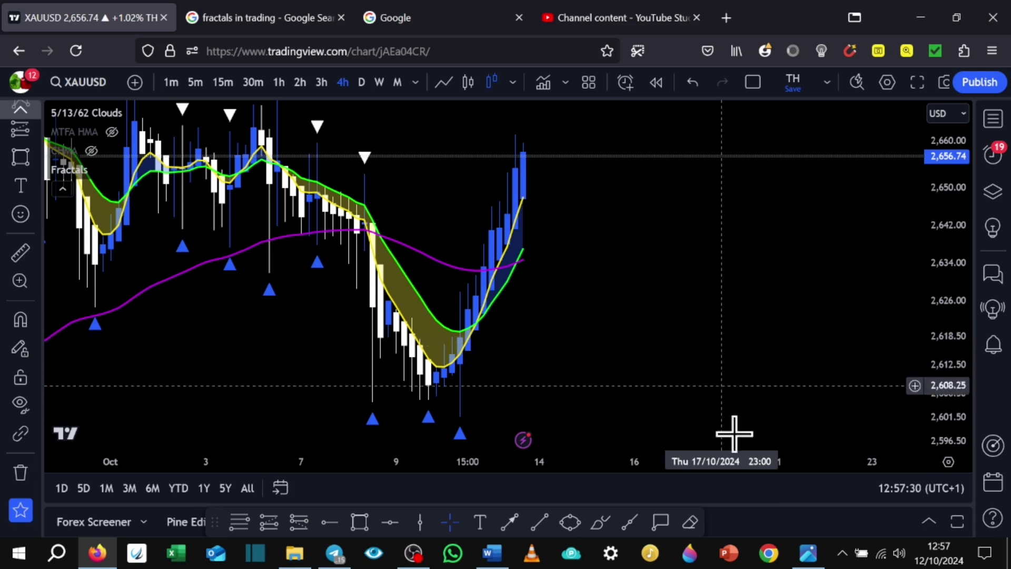
- Scroll back to the October 10 cTrader break-even YouTube link and react to it with a heart
left_click(334, 551)
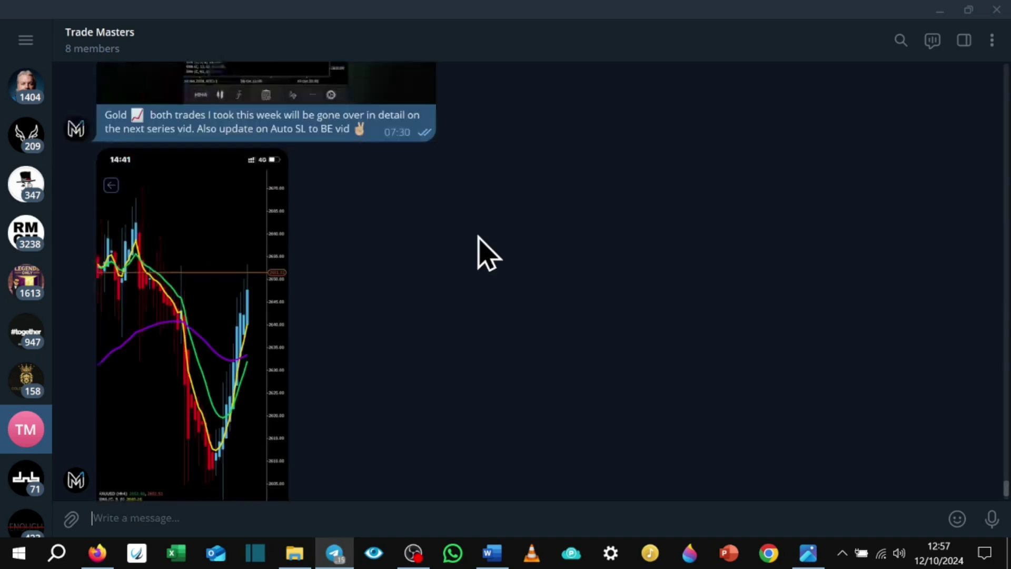
scroll(506, 316, "up", 10)
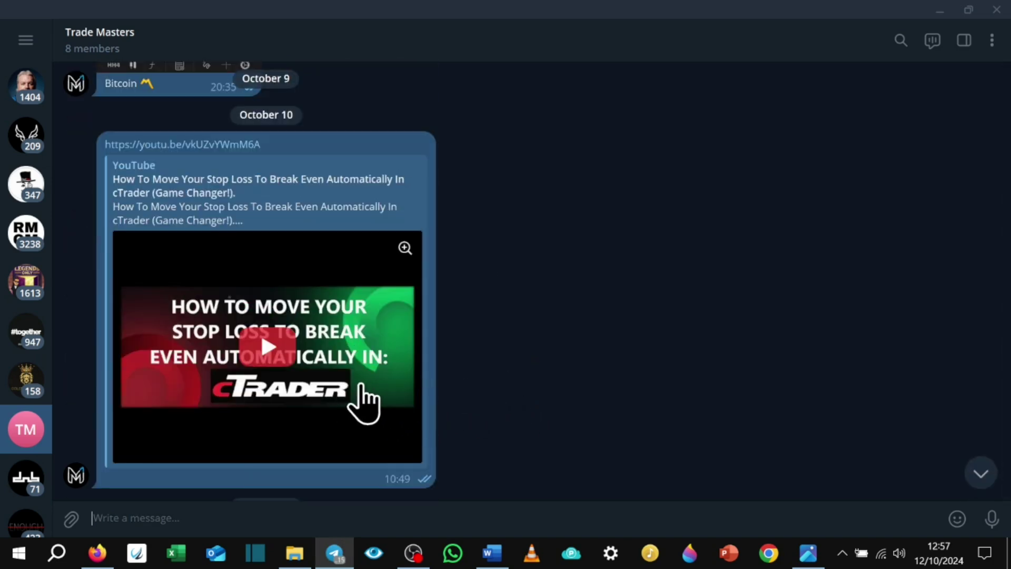
double_click(362, 389)
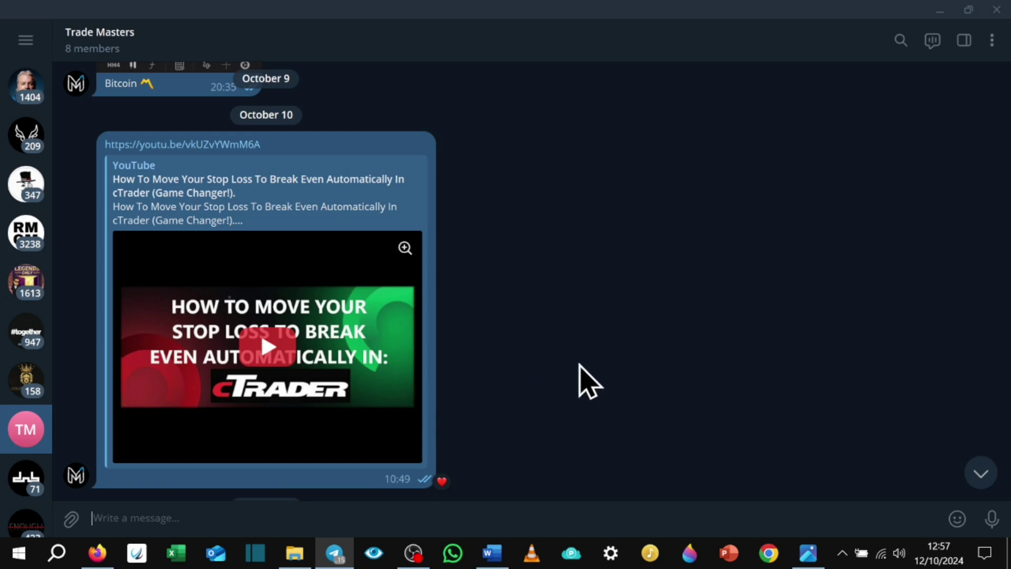
scroll(579, 364, "down", 1)
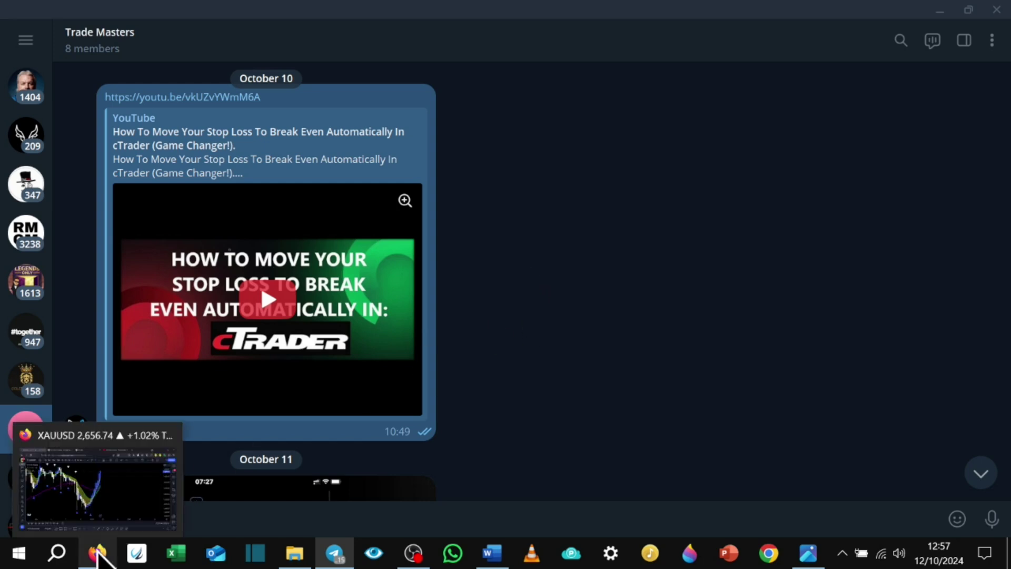
- Return to the XAUUSD 4h chart, compress the price scale and pan toward later dates
left_click(97, 553)
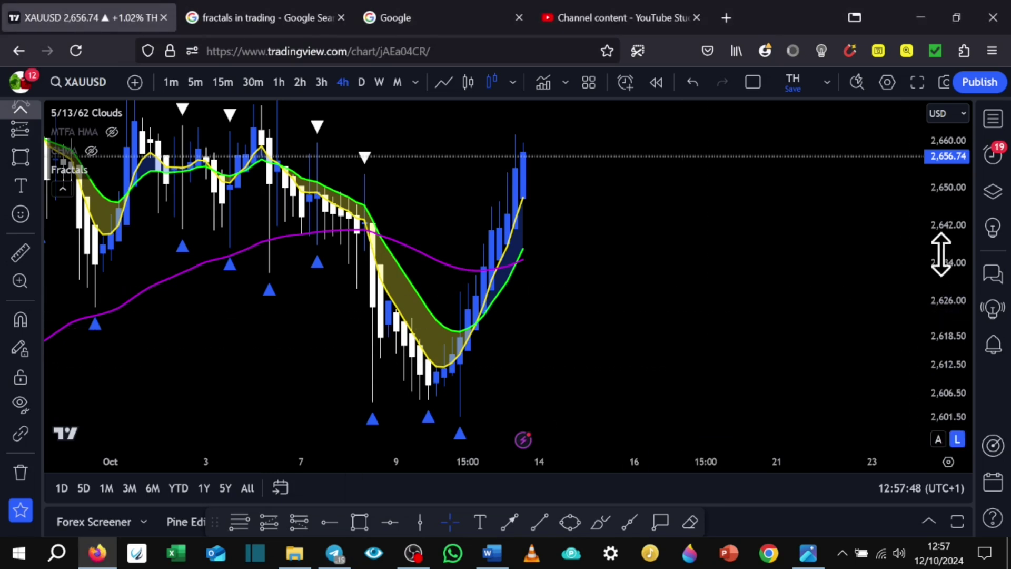
left_click_drag(940, 253, 942, 337)
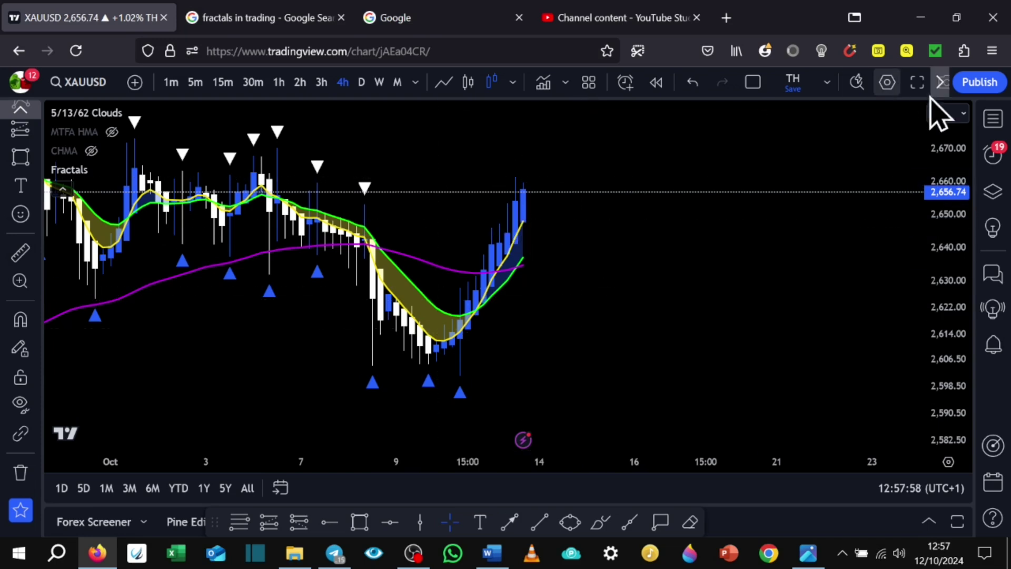
left_click(993, 119)
left_click(994, 126)
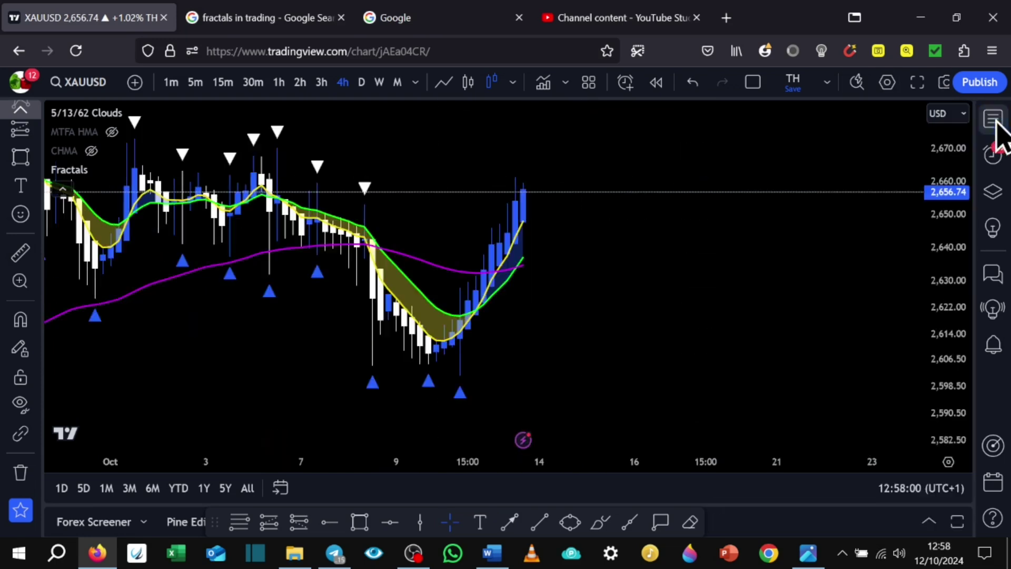
left_click_drag(591, 340, 653, 310)
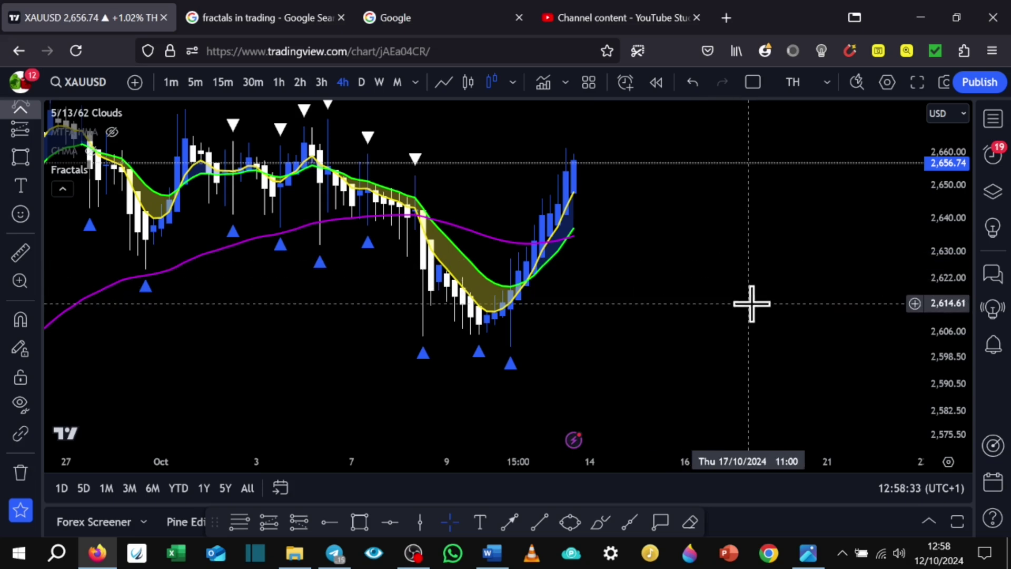
left_click_drag(750, 302, 665, 313)
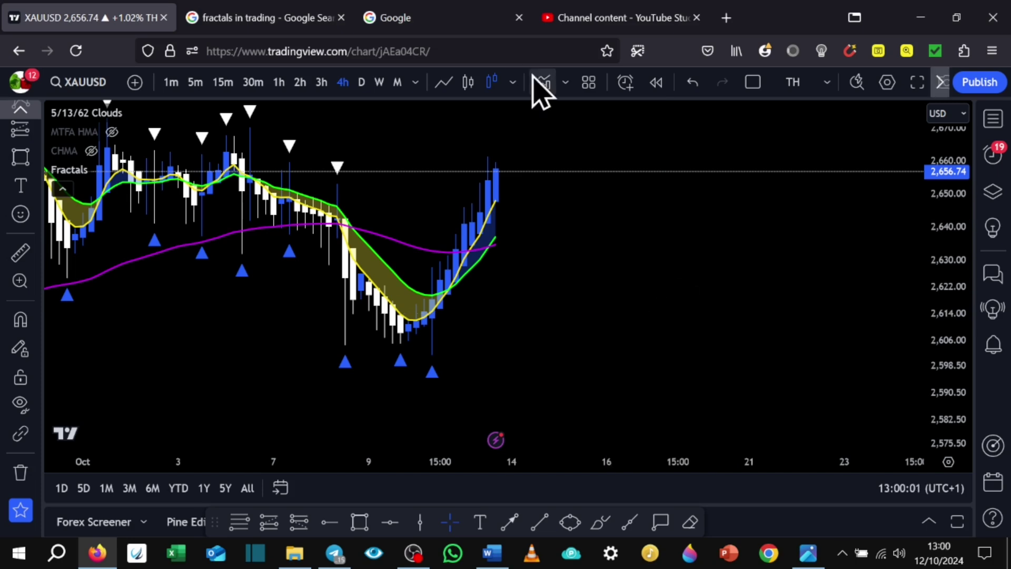
- Insert FRACTALS after 'Hull Flip Close then', just before 5/13, in the Entry item
left_click(495, 556)
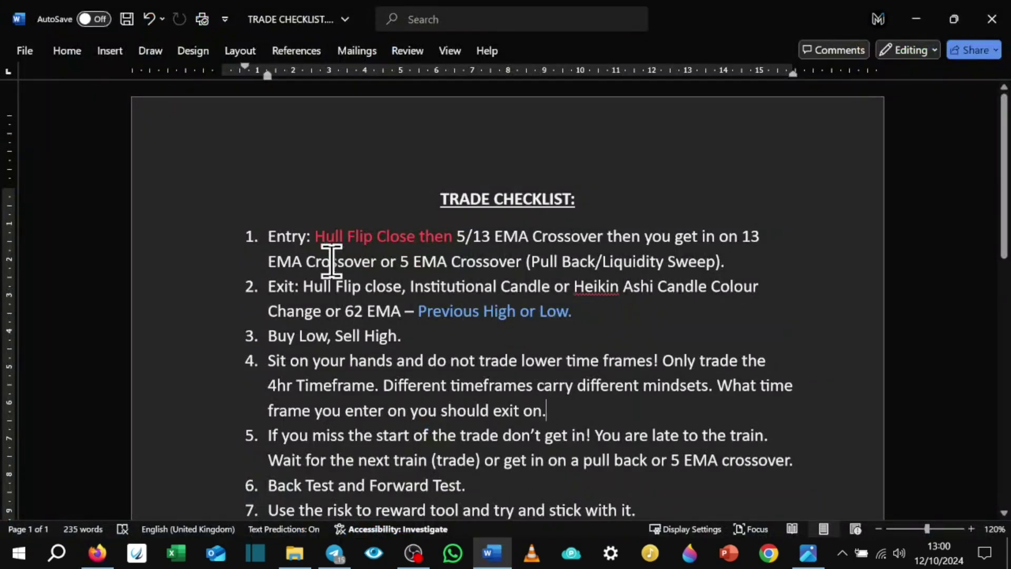
left_click_drag(318, 235, 449, 243)
left_click(445, 287)
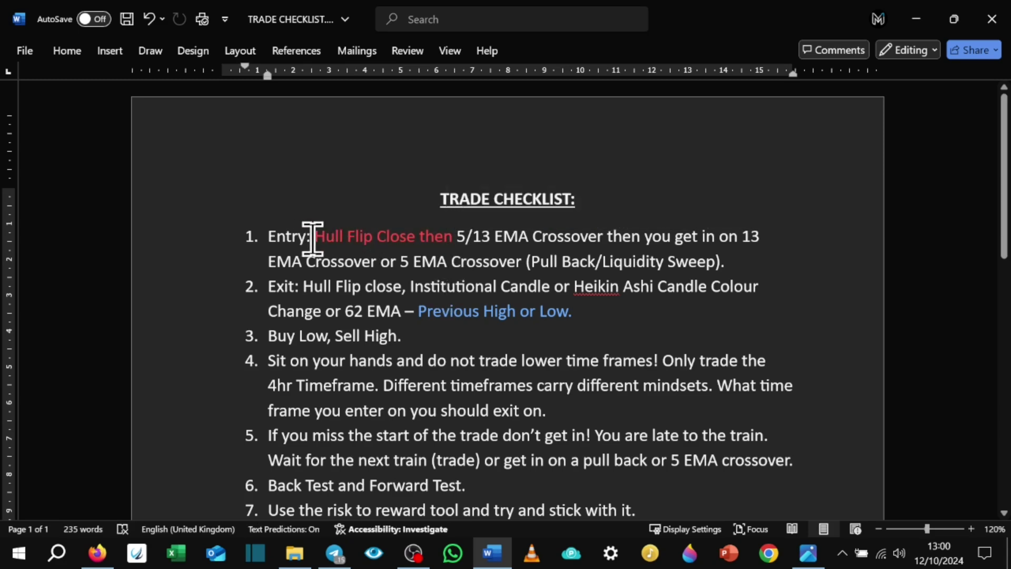
left_click_drag(325, 239, 450, 238)
left_click(439, 277)
left_click(456, 236)
type("FRAC")
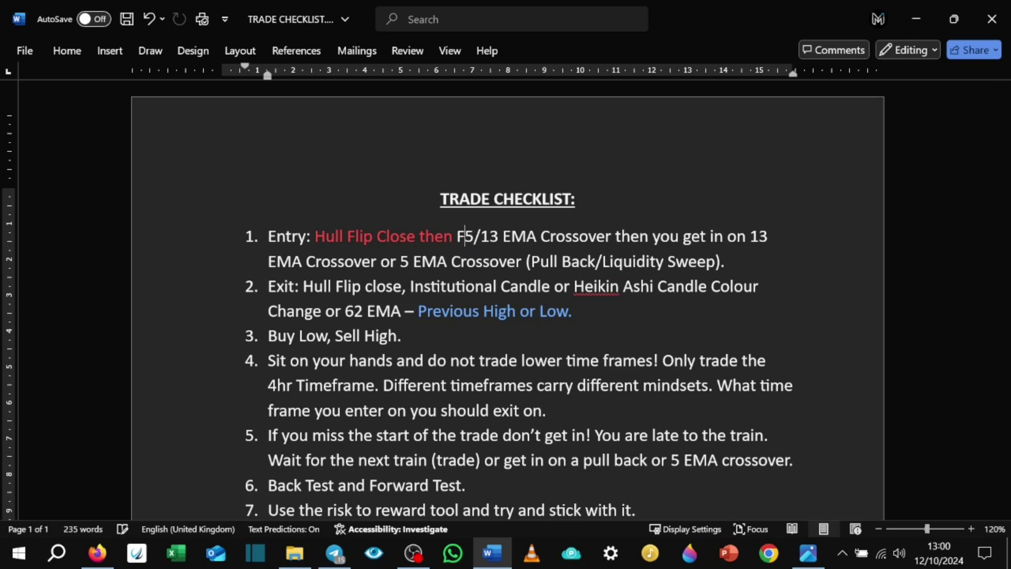
type("TALS")
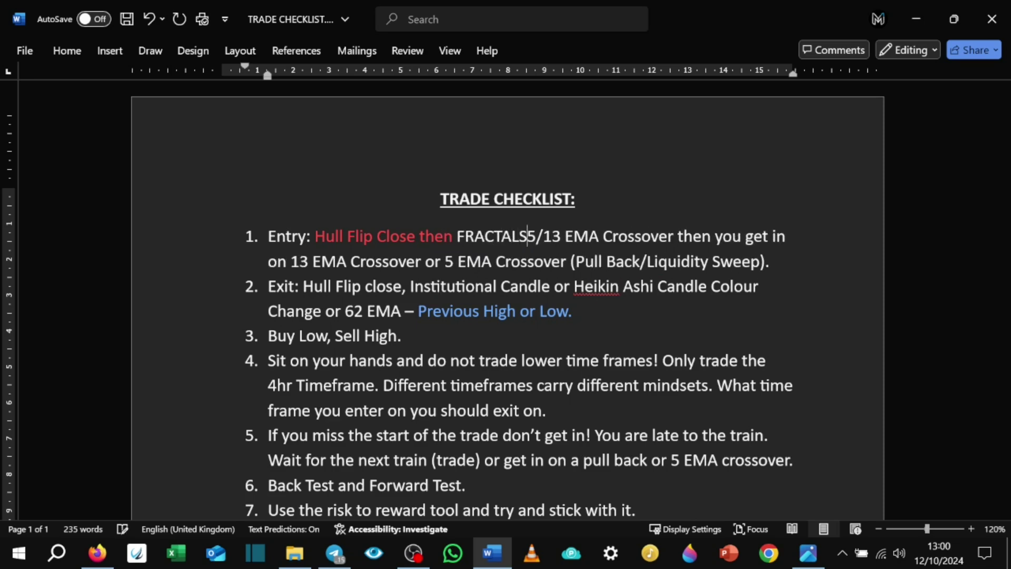
- Colour the word FRACTALS light blue
double_click(501, 237)
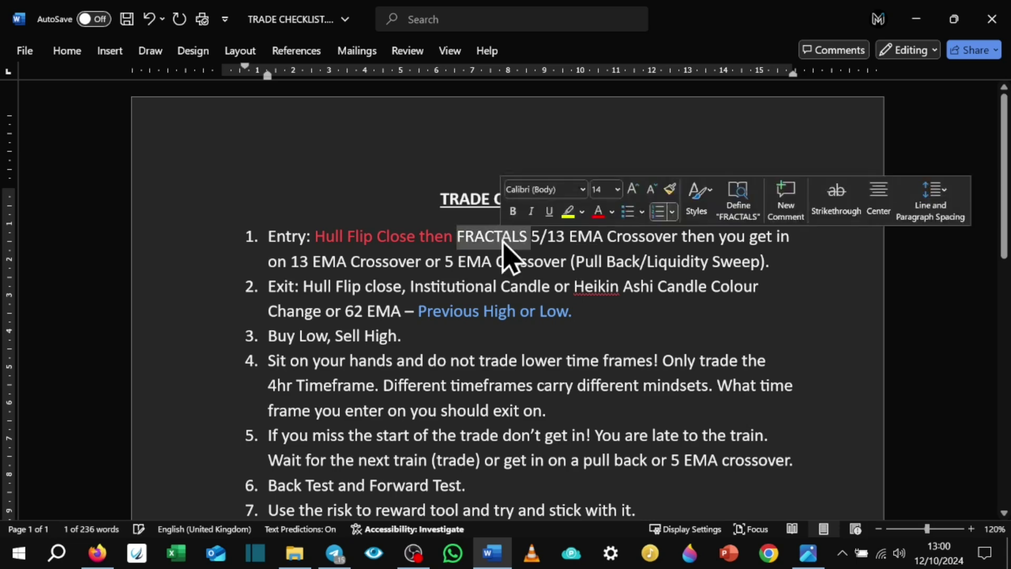
left_click(612, 212)
left_click(680, 417)
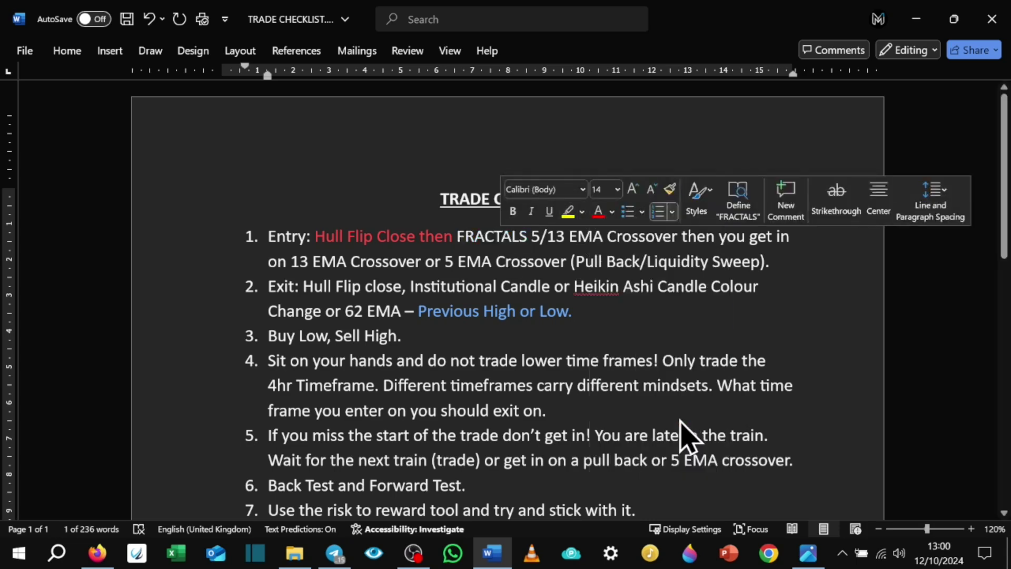
left_click(563, 364)
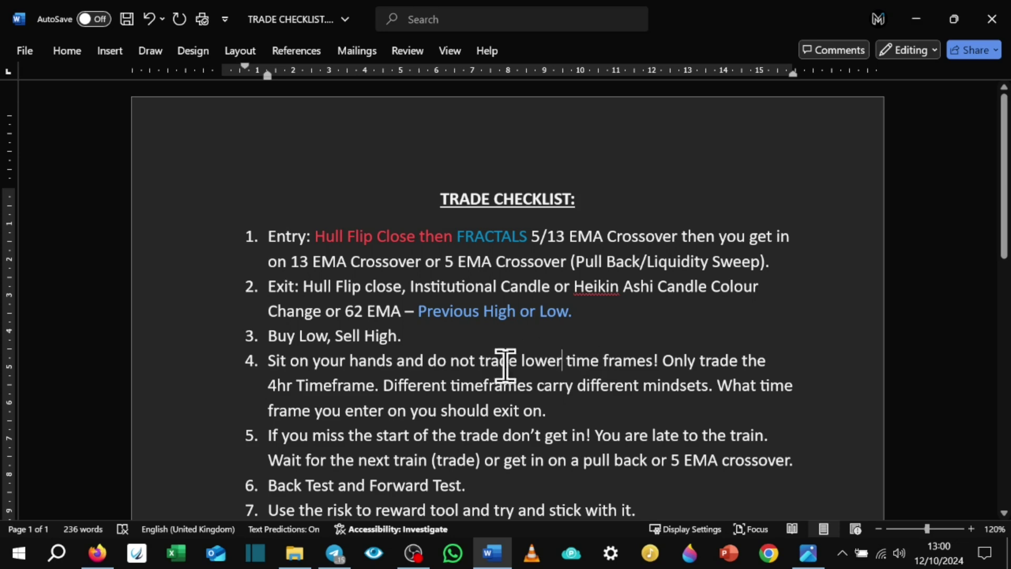
left_click_drag(420, 312, 572, 316)
left_click(561, 360)
scroll(545, 330, "down", 3)
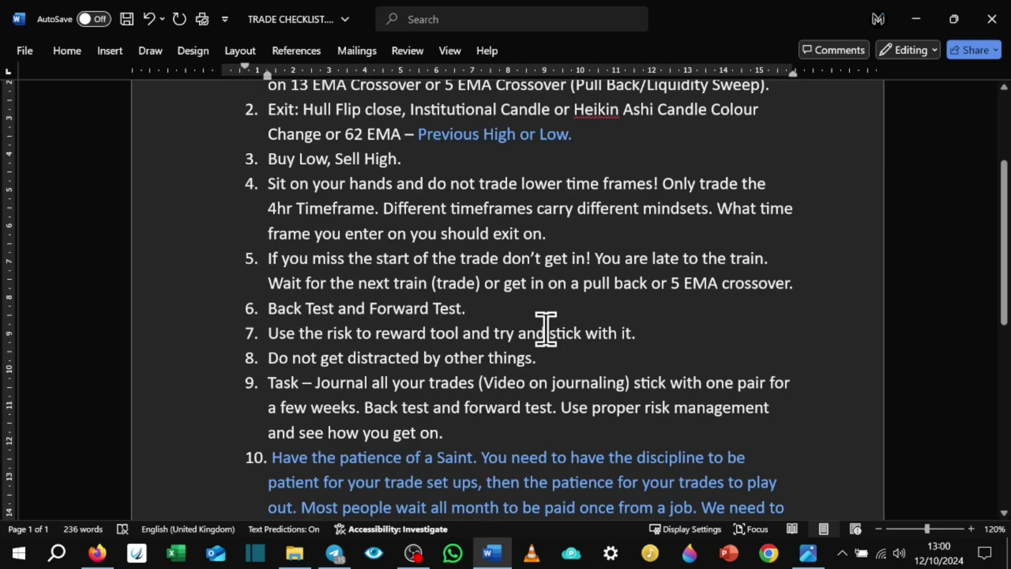
scroll(547, 329, "down", 2)
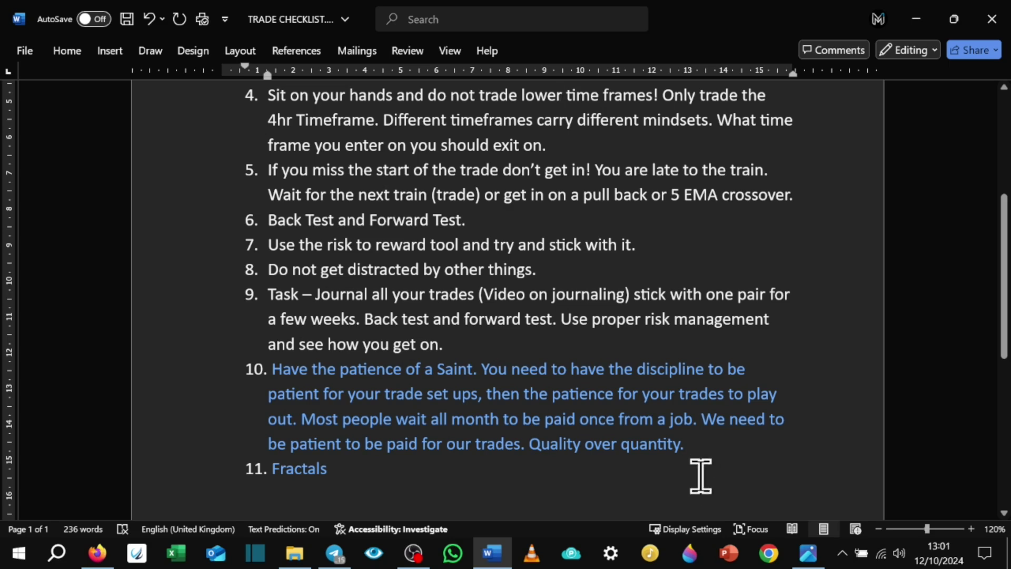
scroll(521, 326, "up", 5)
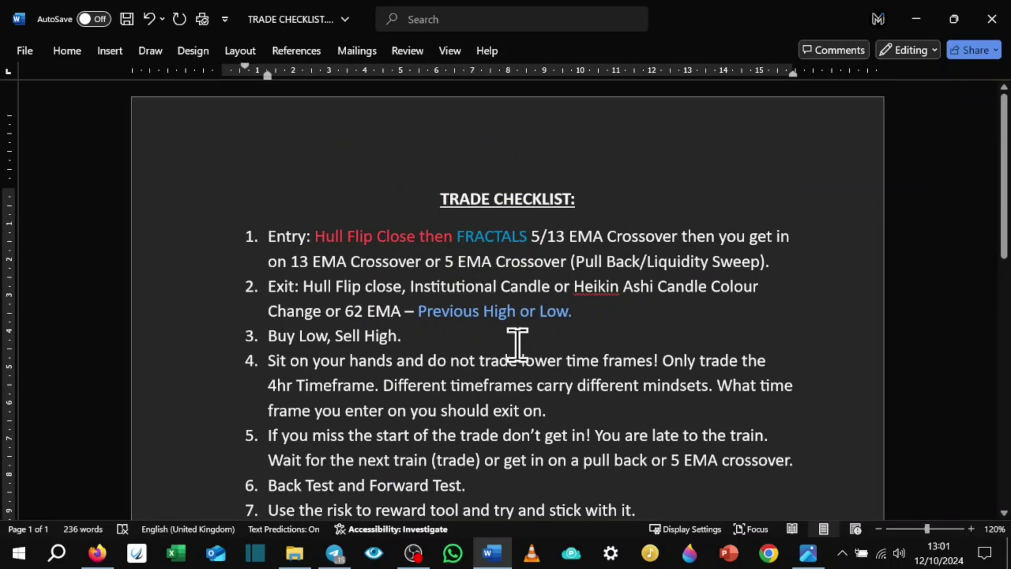
scroll(532, 176, "down", 1)
scroll(472, 343, "down", 3)
scroll(473, 346, "down", 1)
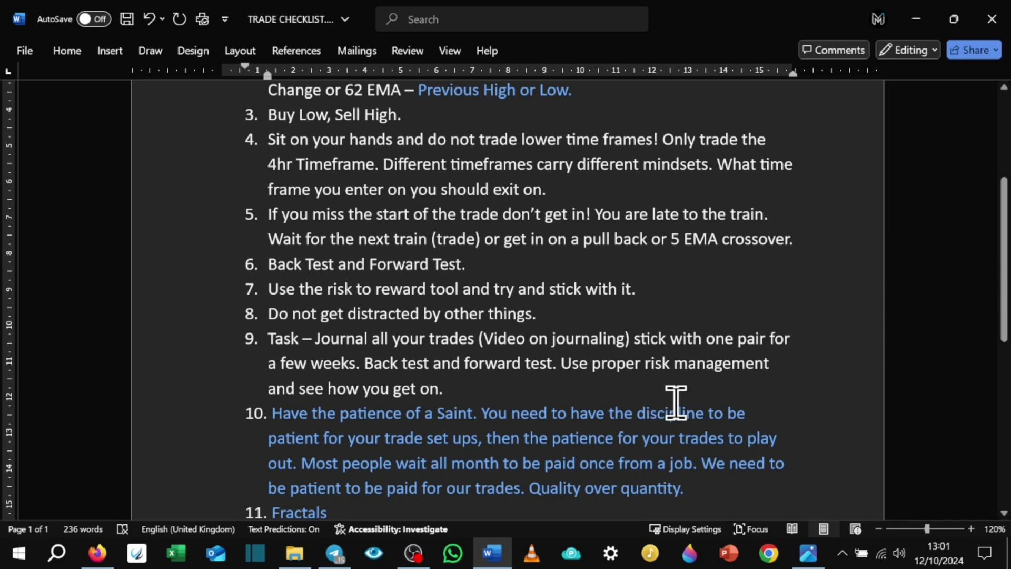
scroll(676, 403, "down", 1)
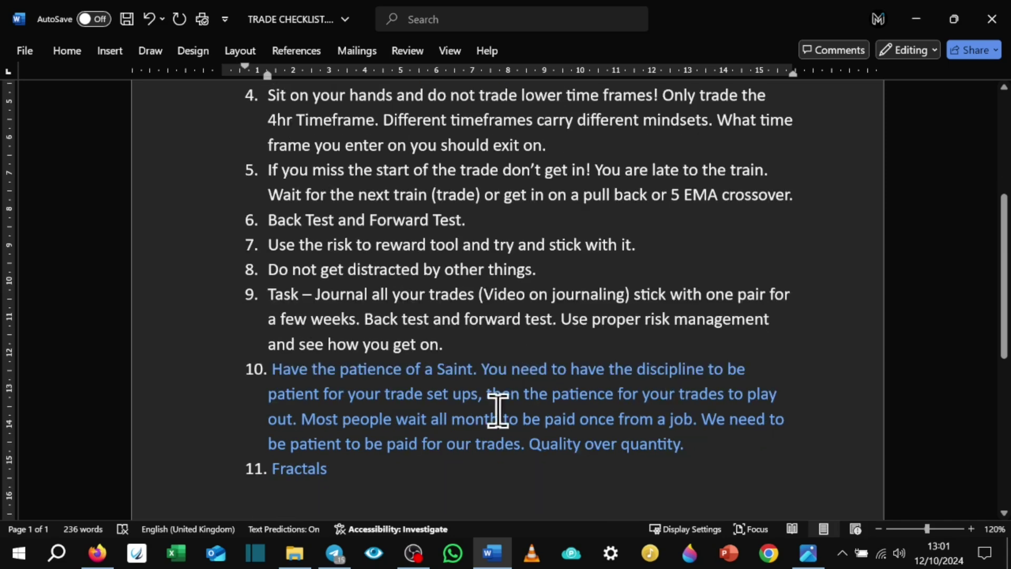
scroll(495, 364, "up", 1)
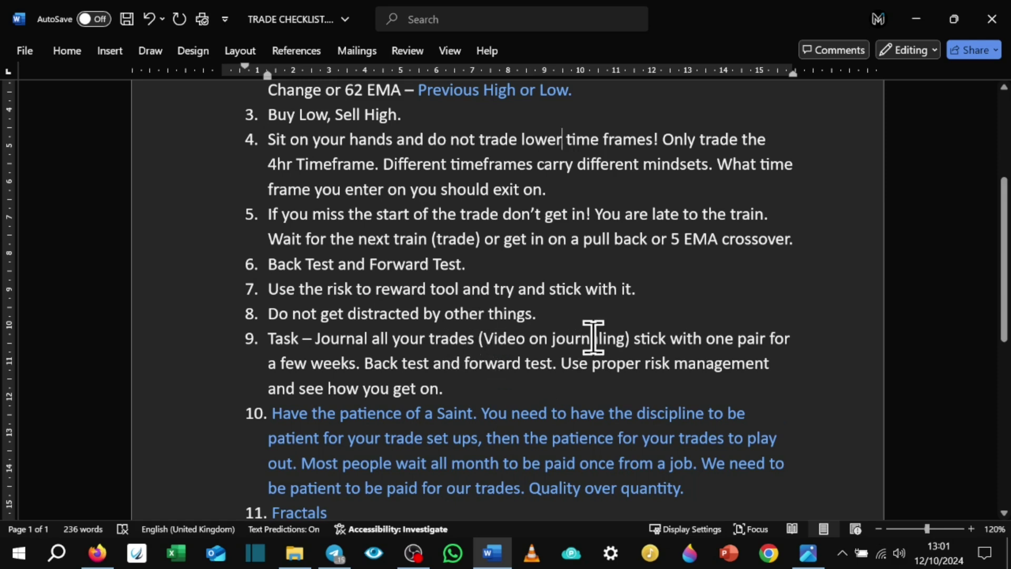
- Add a new item 9 reading 'AUTO SL TO BE IN CTRADER.' below item 8
left_click(660, 324)
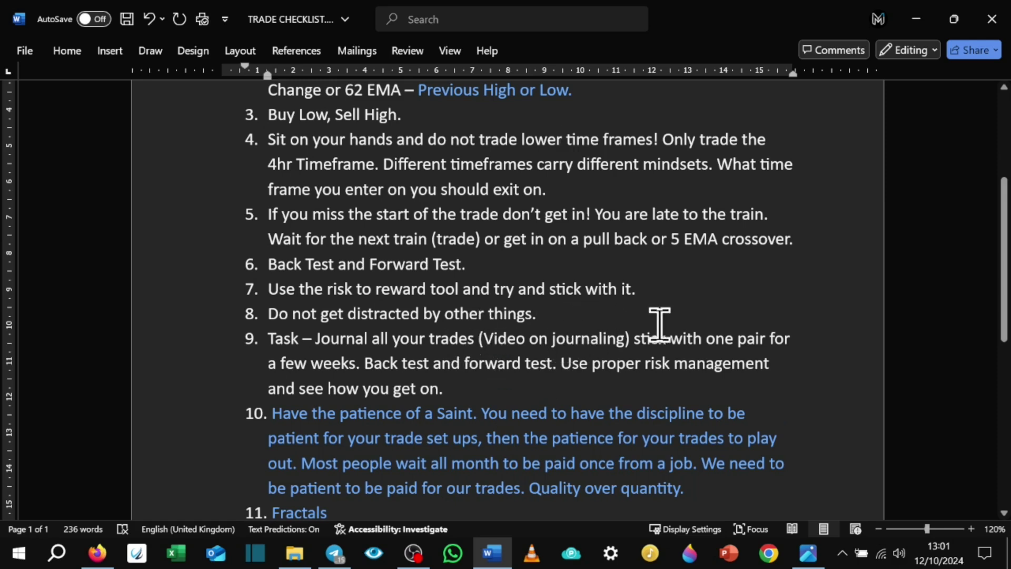
key("Return")
type("AUTO SL TO ")
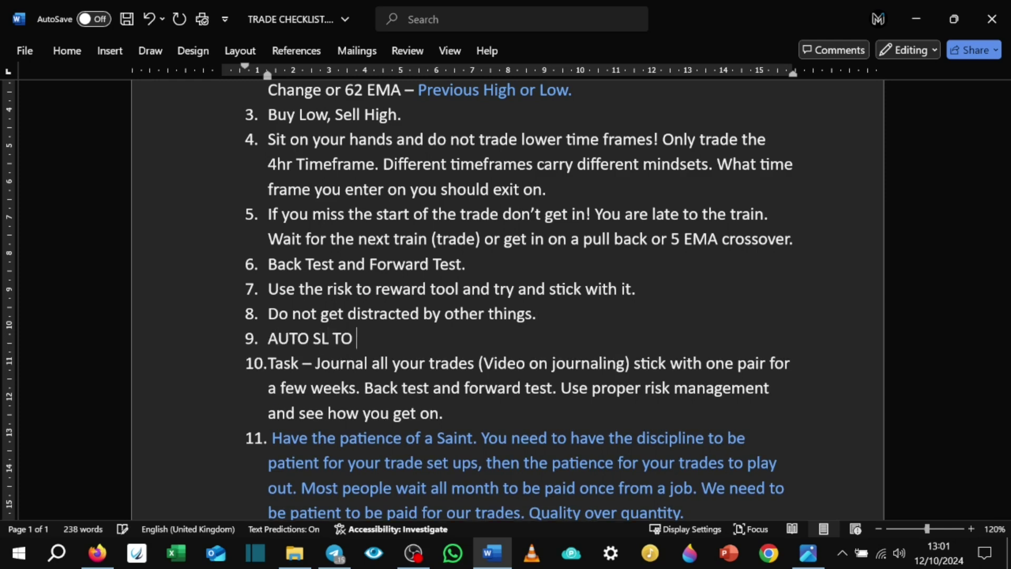
type("BE IN CTRADE")
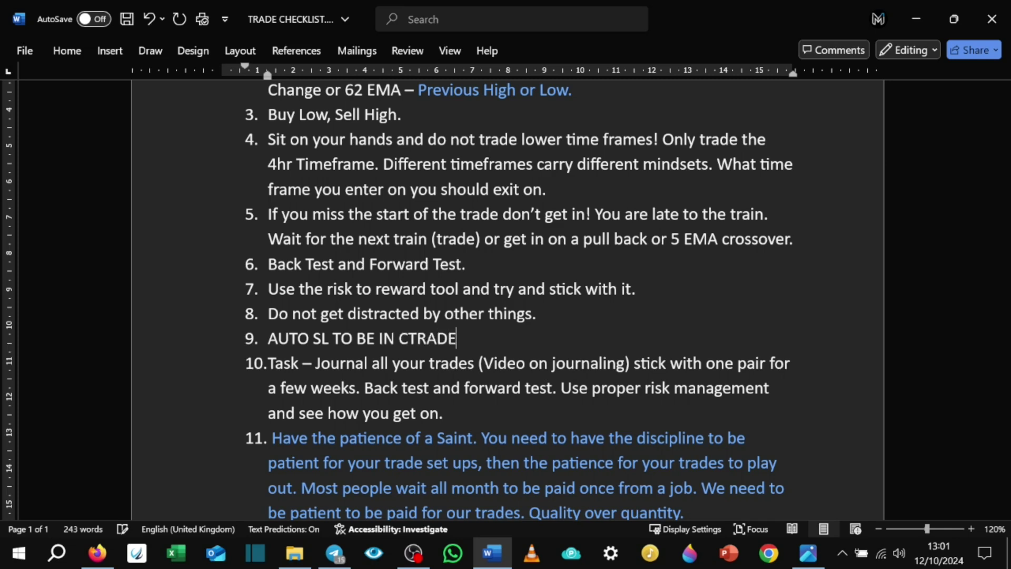
type("R.")
- End the Fractals item, now item 12, with a period
scroll(642, 300, "down", 4)
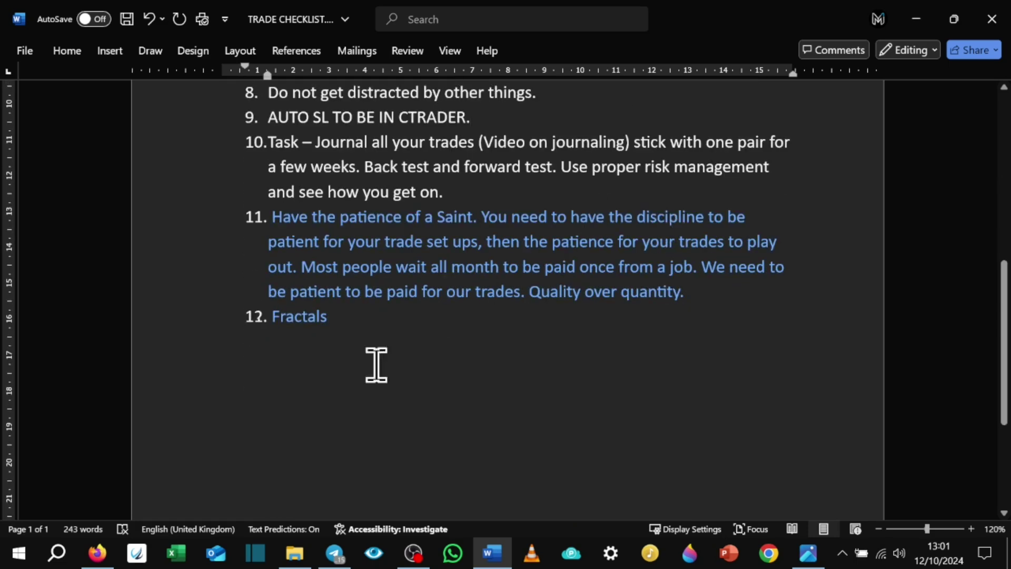
left_click(350, 319)
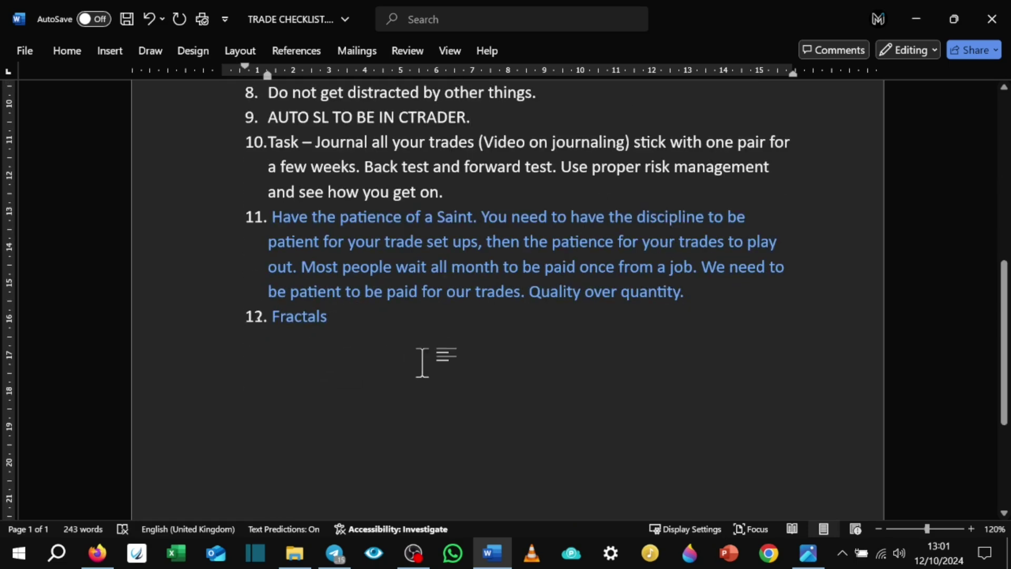
type(".")
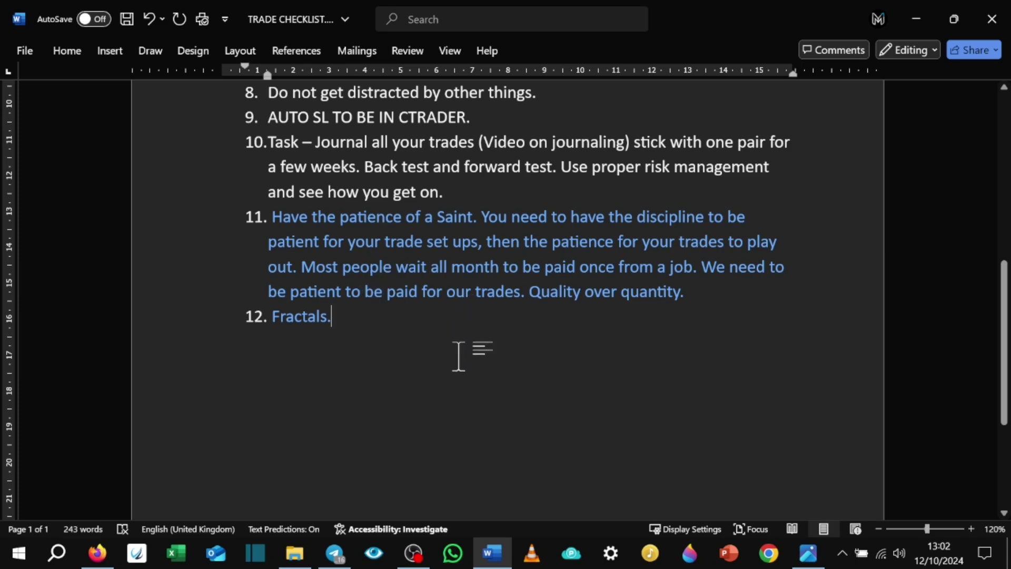
scroll(458, 357, "up", 3)
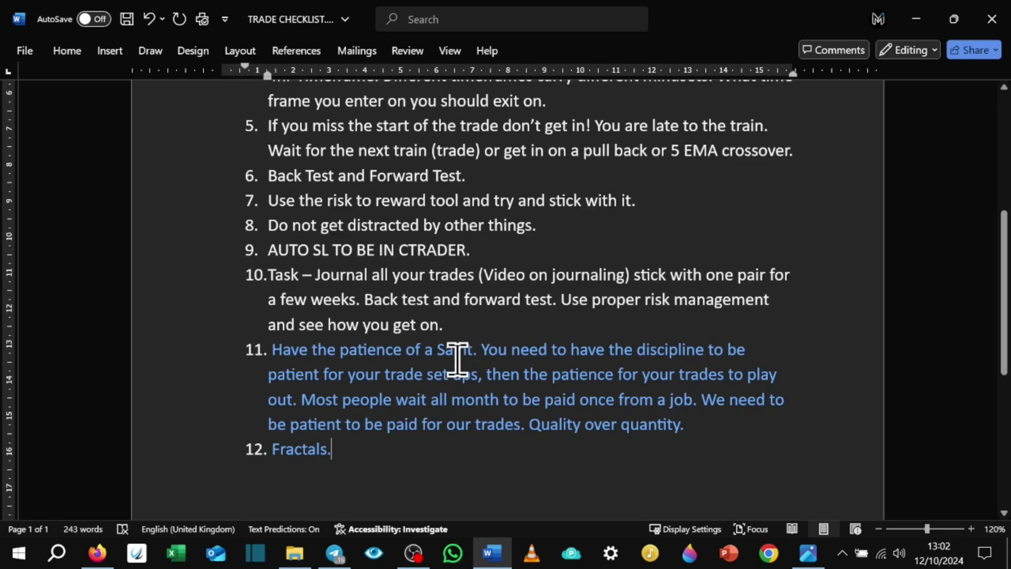
scroll(502, 351, "up", 7)
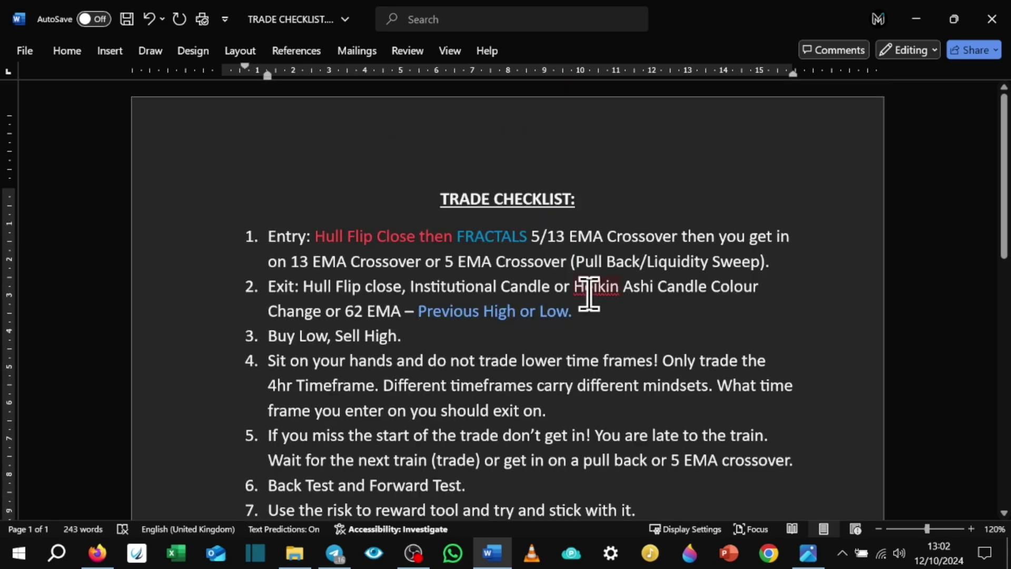
scroll(593, 295, "down", 6)
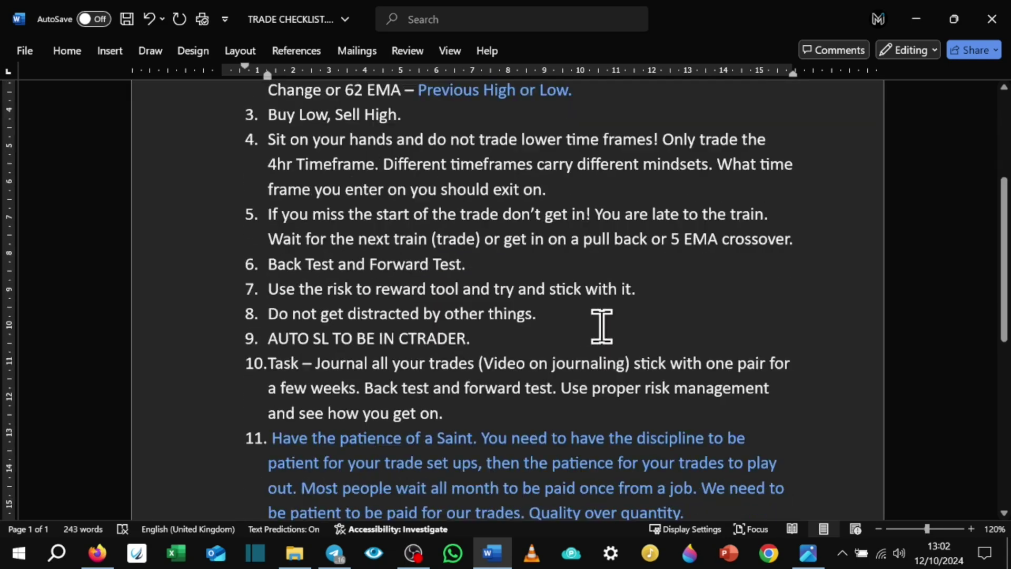
scroll(602, 326, "down", 2)
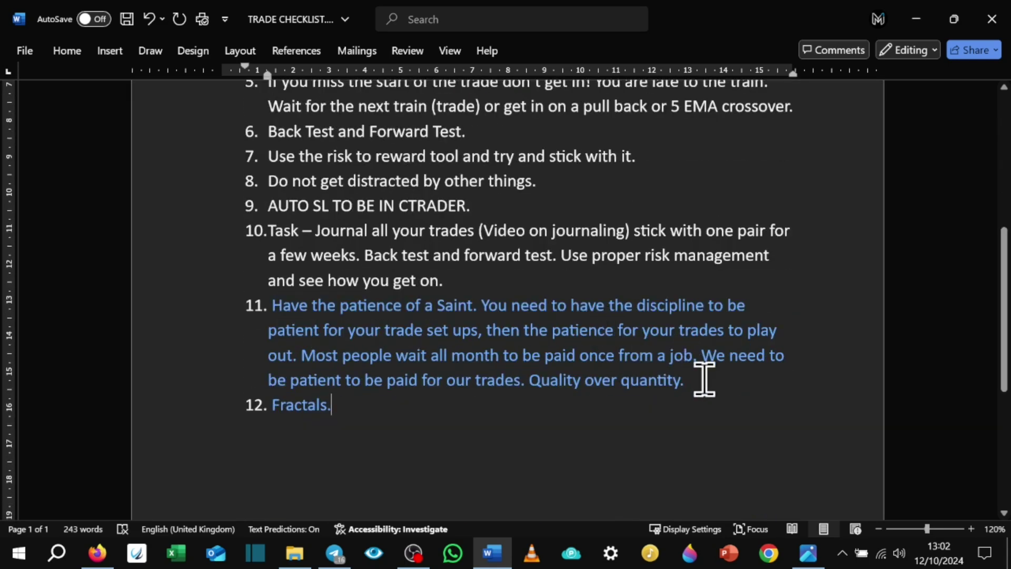
left_click_drag(705, 378, 283, 306)
left_click(391, 357)
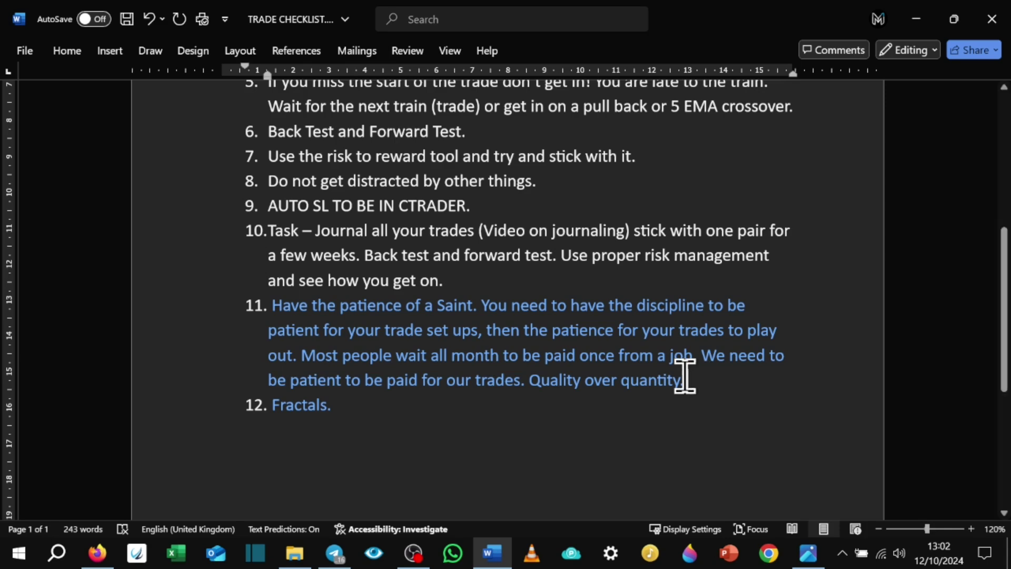
left_click_drag(680, 375, 686, 378)
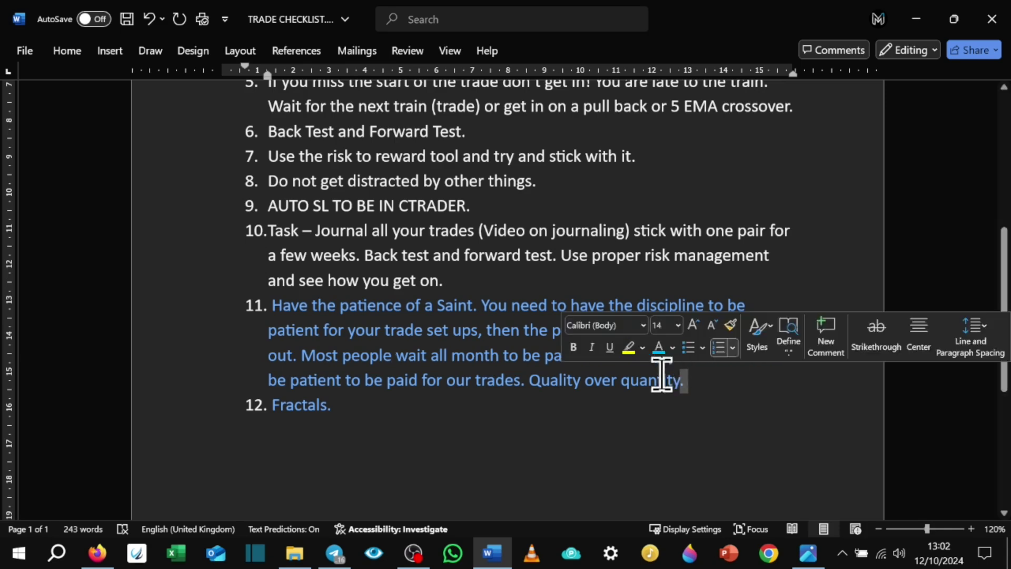
- Bring the PROMOTIONS.png image up in Microsoft Photos
left_click(807, 553)
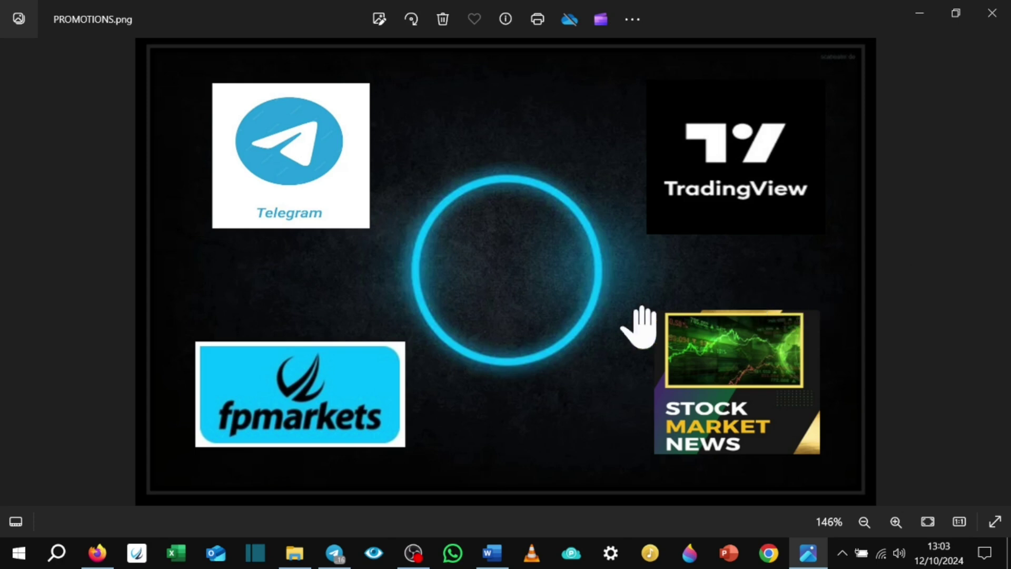
- Back in Firefox, load myfxbook.com in a new tab from the bookmarks
left_click(97, 553)
left_click(726, 18)
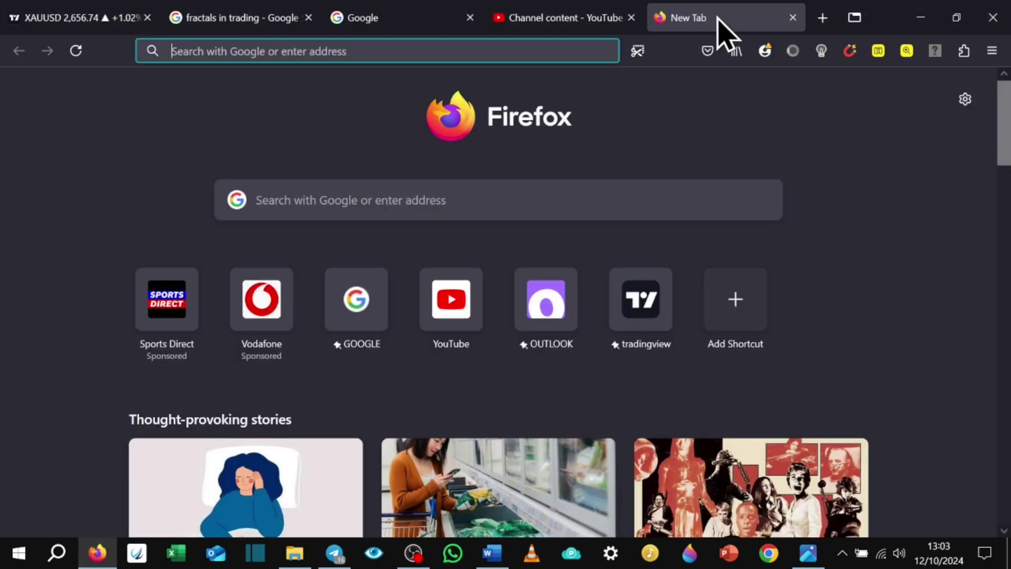
left_click(737, 51)
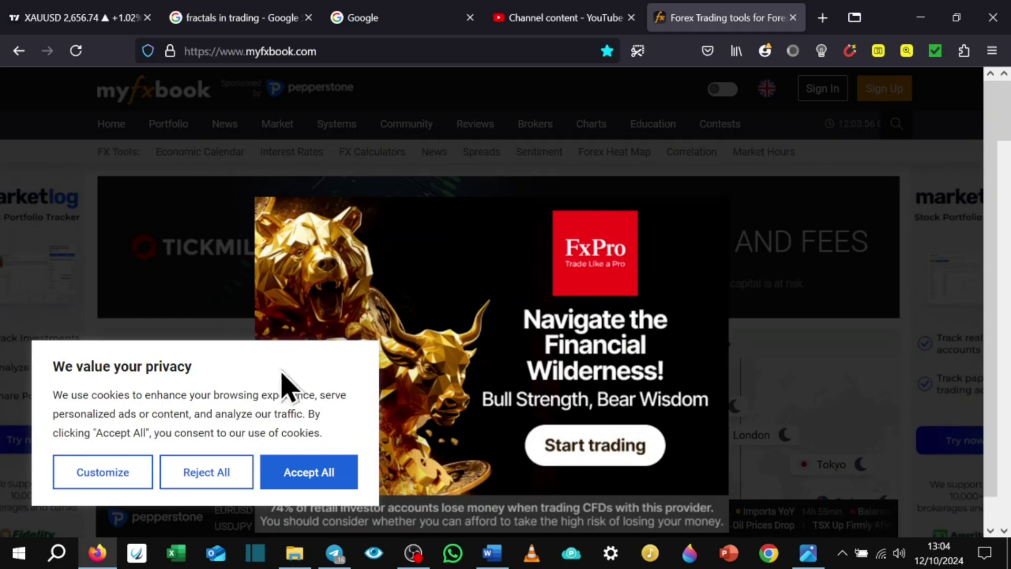
- Accept all cookies and dismiss the FxPro advert to reach Myfxbook's home page
left_click(297, 477)
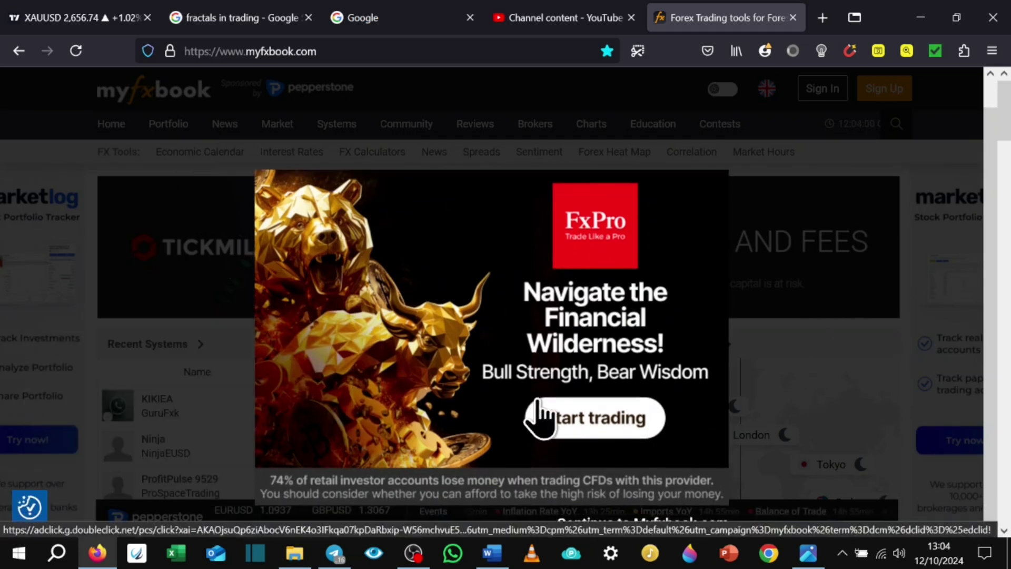
scroll(580, 389, "down", 4)
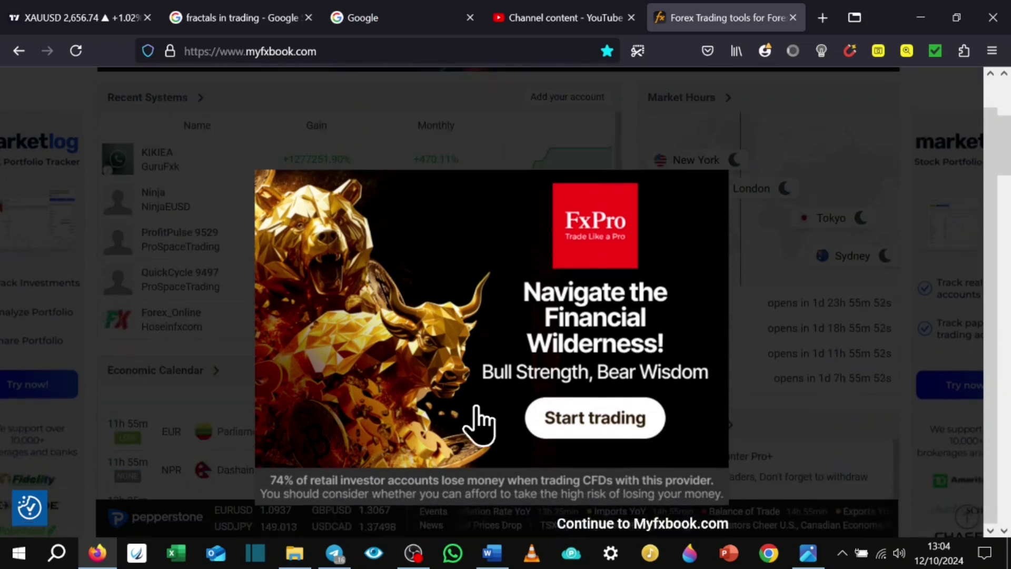
scroll(606, 479, "down", 3)
left_click(672, 524)
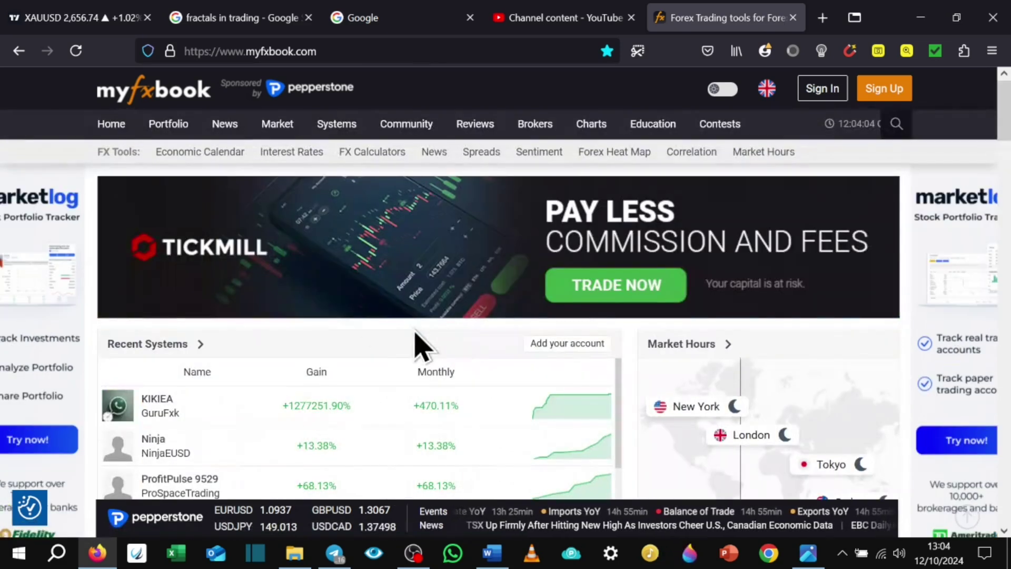
- Go to the Economic Calendar, close the Google sign-in prompt and allow market notifications
left_click(208, 154)
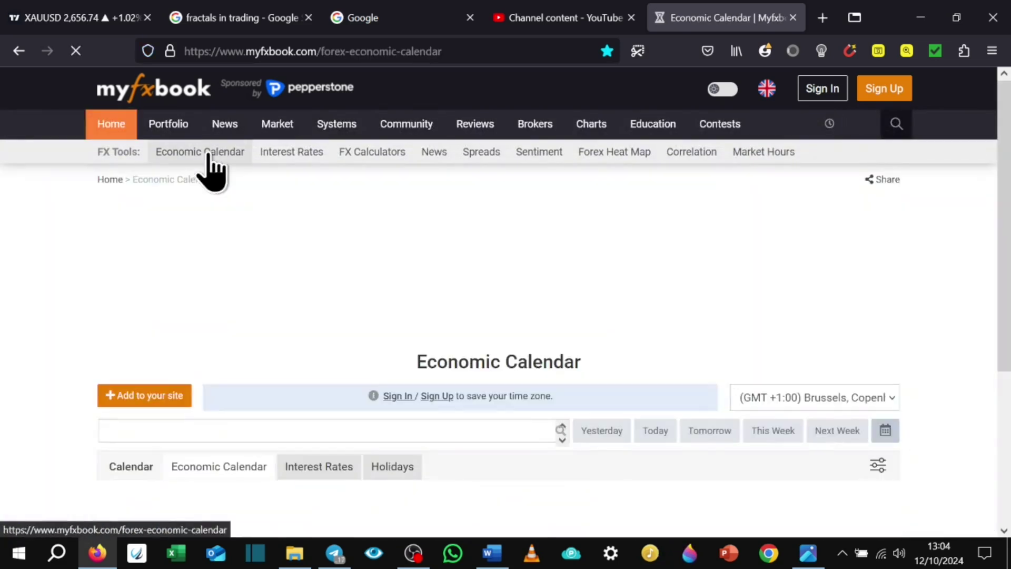
scroll(487, 271, "down", 5)
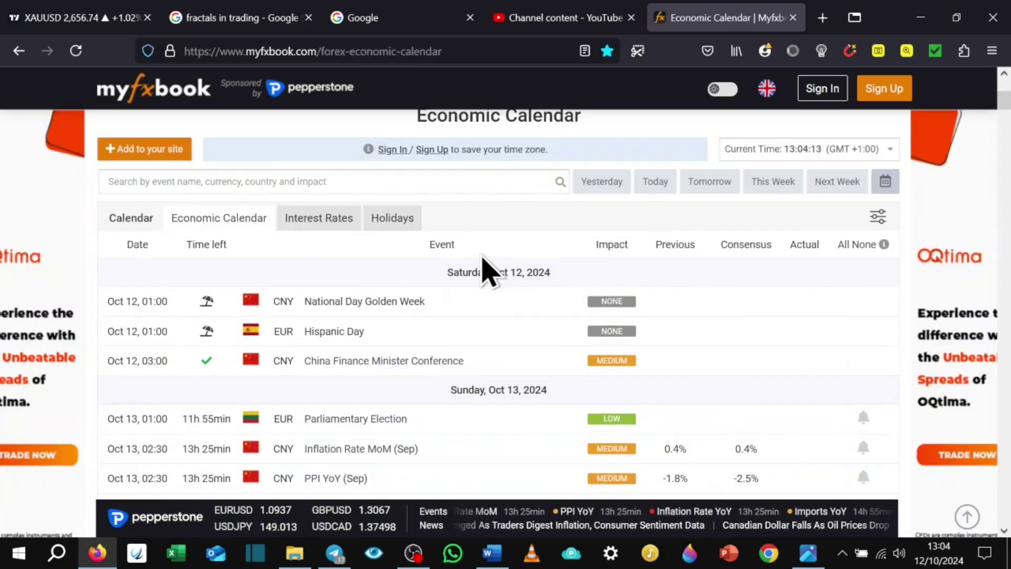
scroll(567, 411, "down", 2)
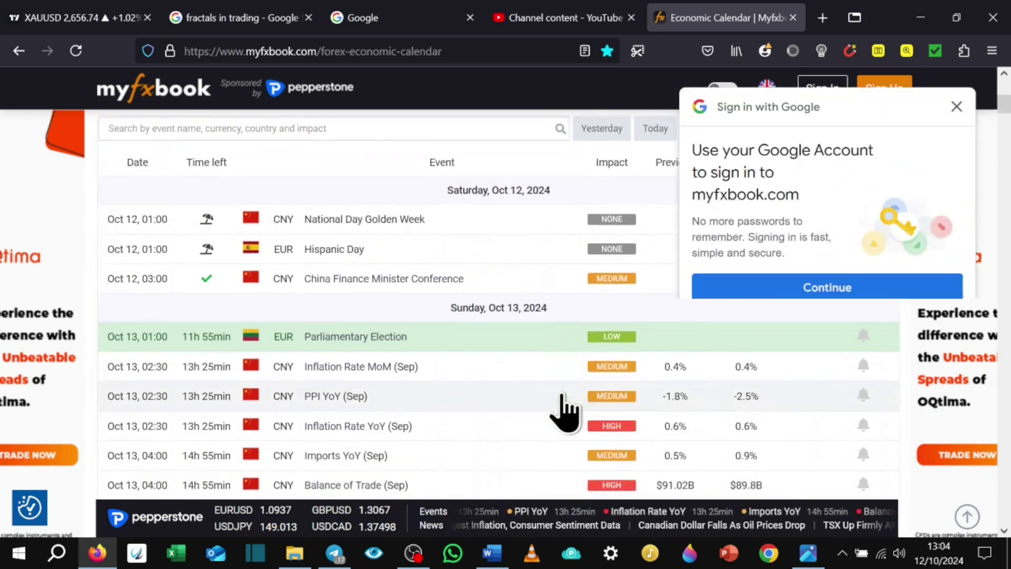
scroll(566, 410, "down", 6)
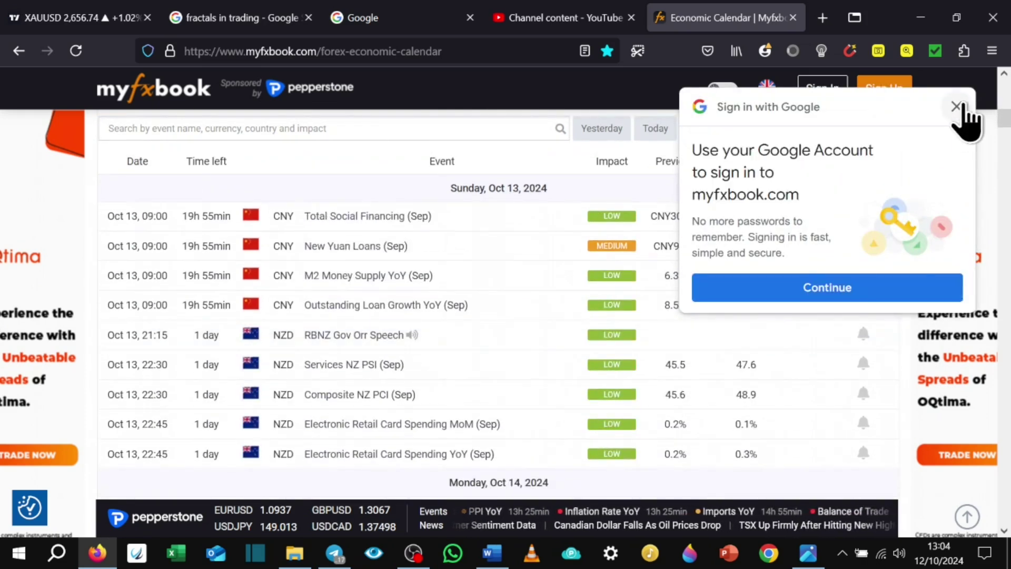
left_click(957, 107)
scroll(718, 396, "down", 5)
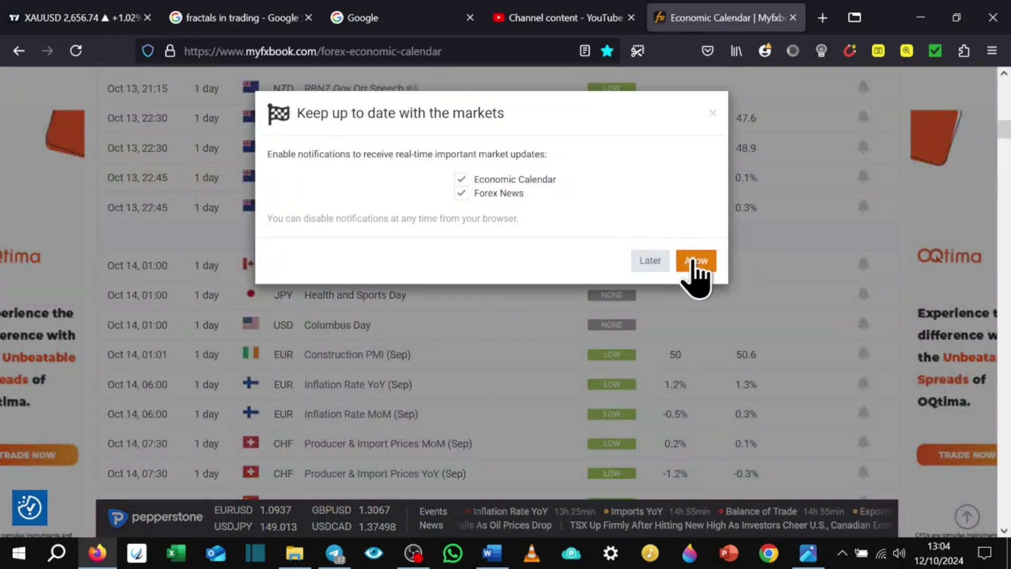
left_click(704, 262)
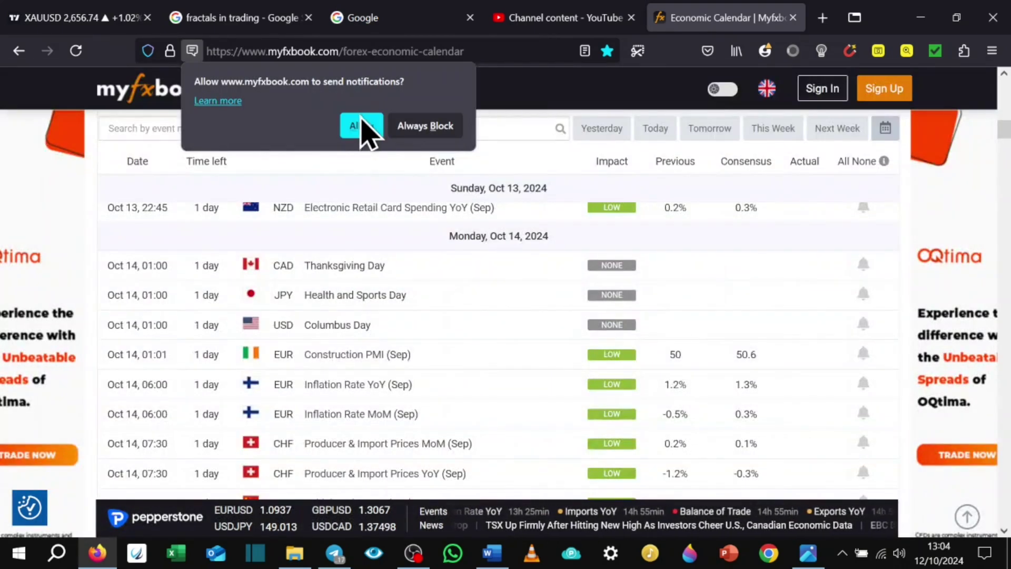
left_click(367, 128)
- Scroll through Tuesday Oct 15 events to the CAD CPI and USD NY Empire State rows
scroll(540, 375, "down", 15)
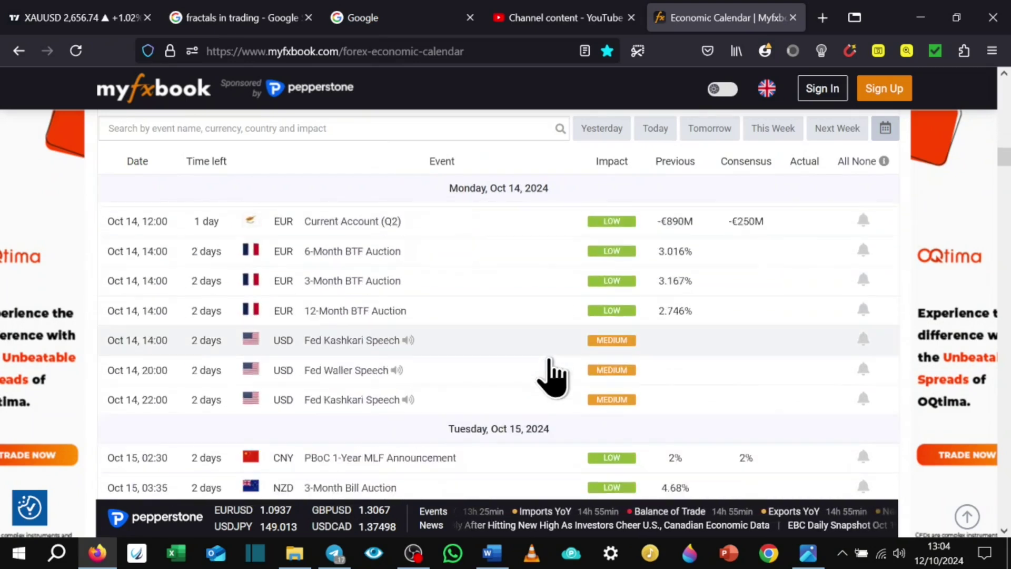
scroll(550, 376, "up", 10)
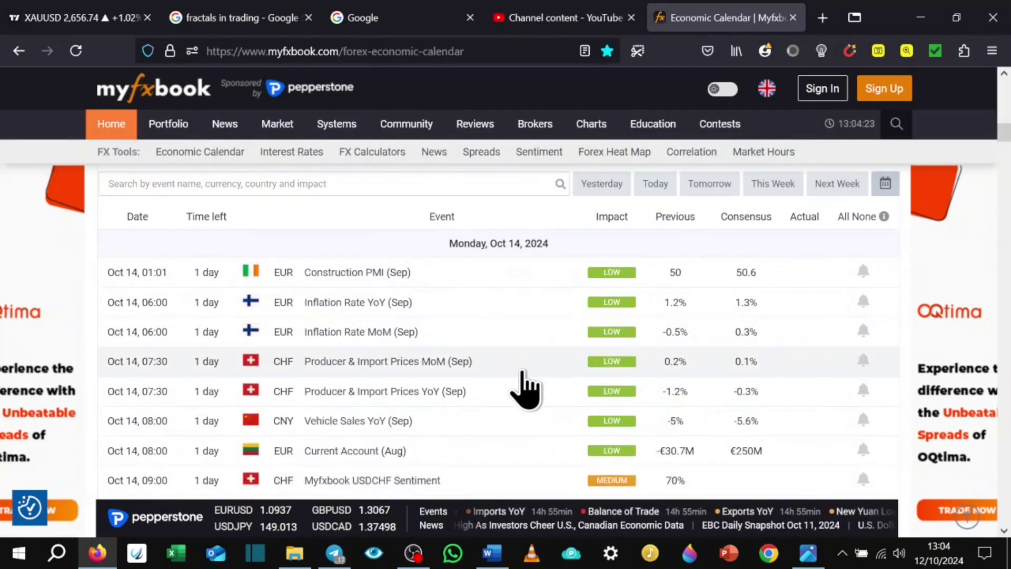
scroll(534, 389, "down", 10)
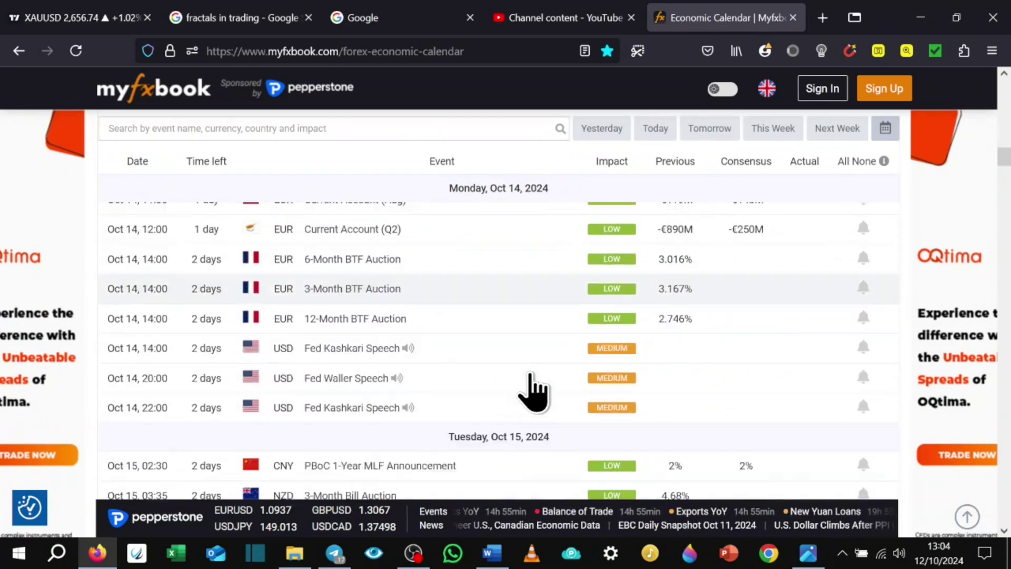
scroll(534, 389, "down", 8)
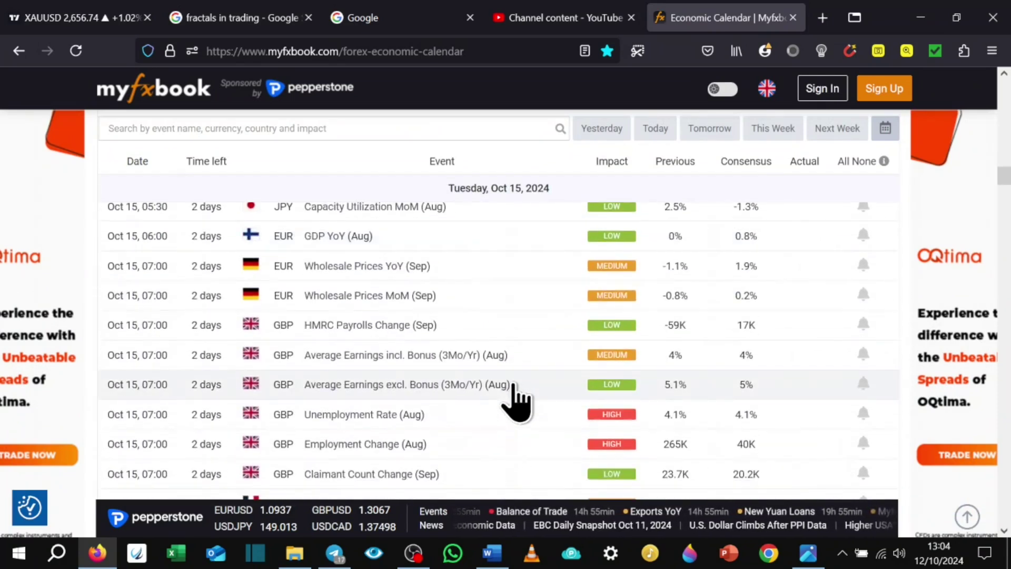
scroll(516, 400, "down", 3)
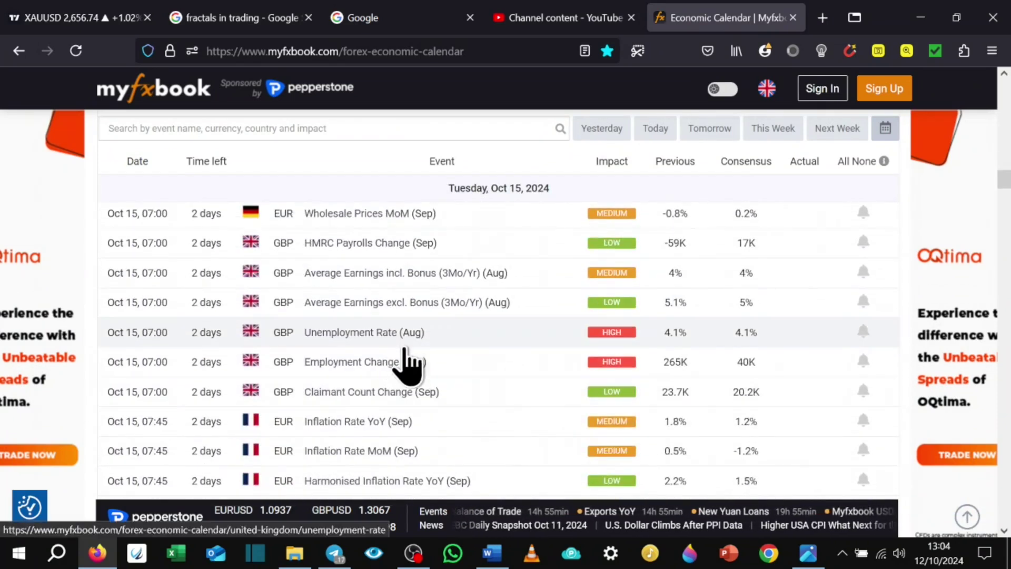
scroll(408, 376, "down", 10)
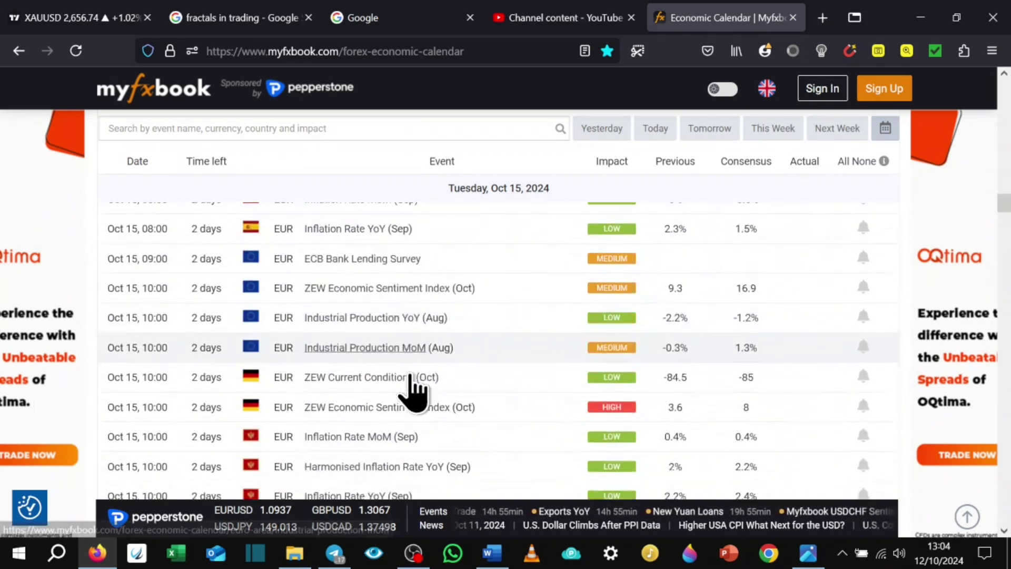
scroll(398, 417, "down", 10)
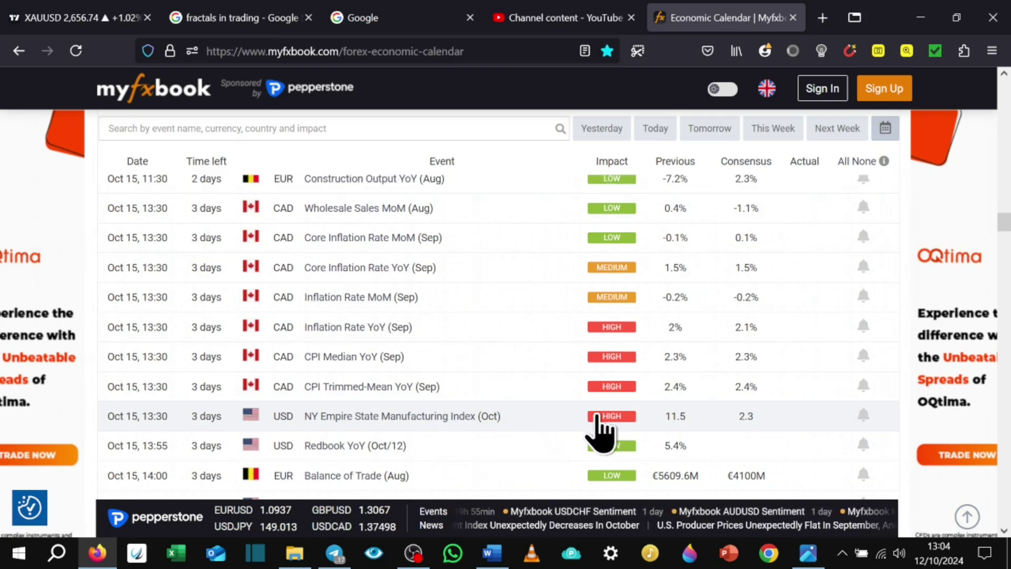
- Scroll through Oct 16, 17 and 18 events down to the Baker Hughes rows and Show More bar
scroll(569, 435, "down", 6)
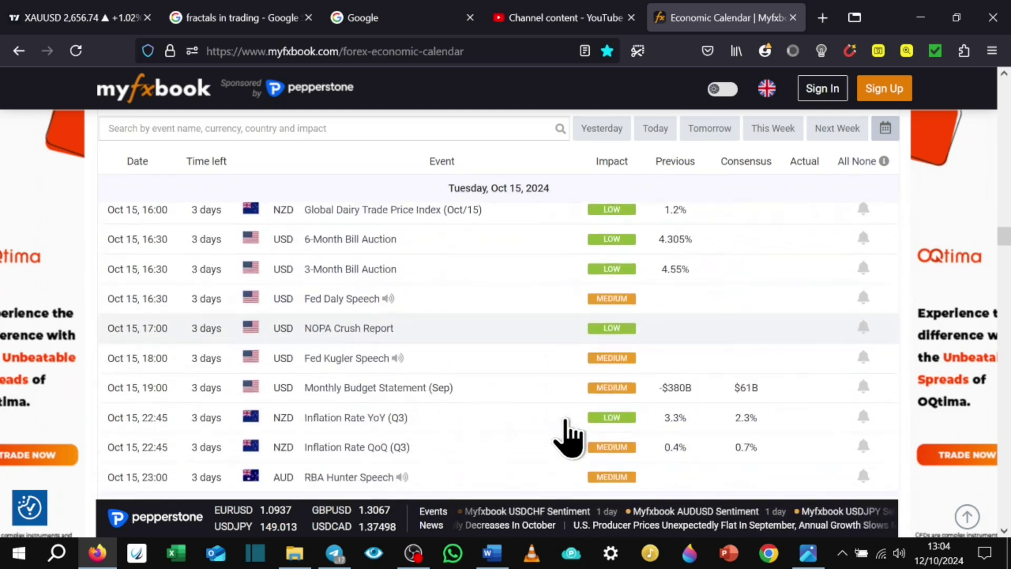
scroll(569, 436, "down", 8)
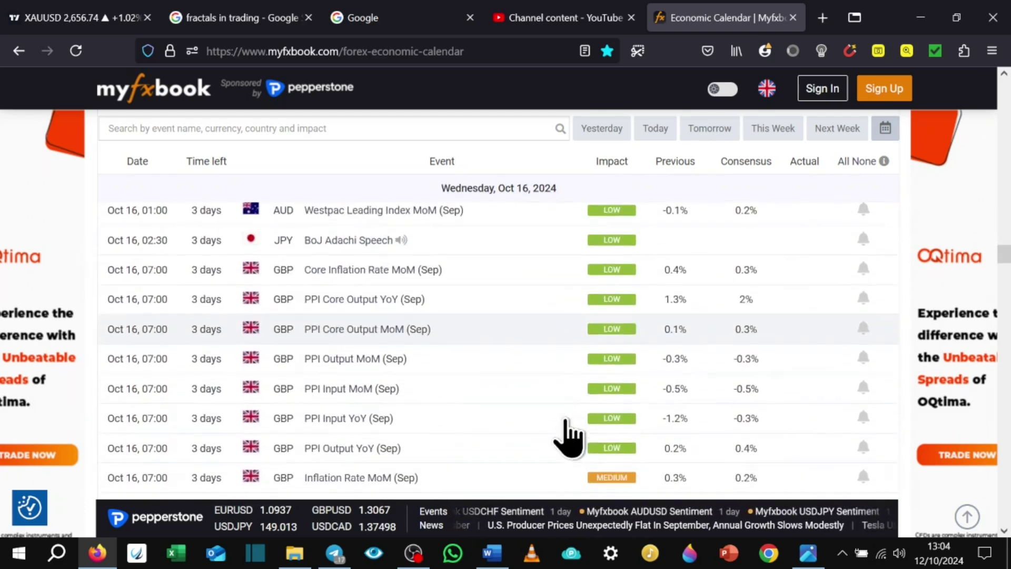
scroll(569, 435, "down", 5)
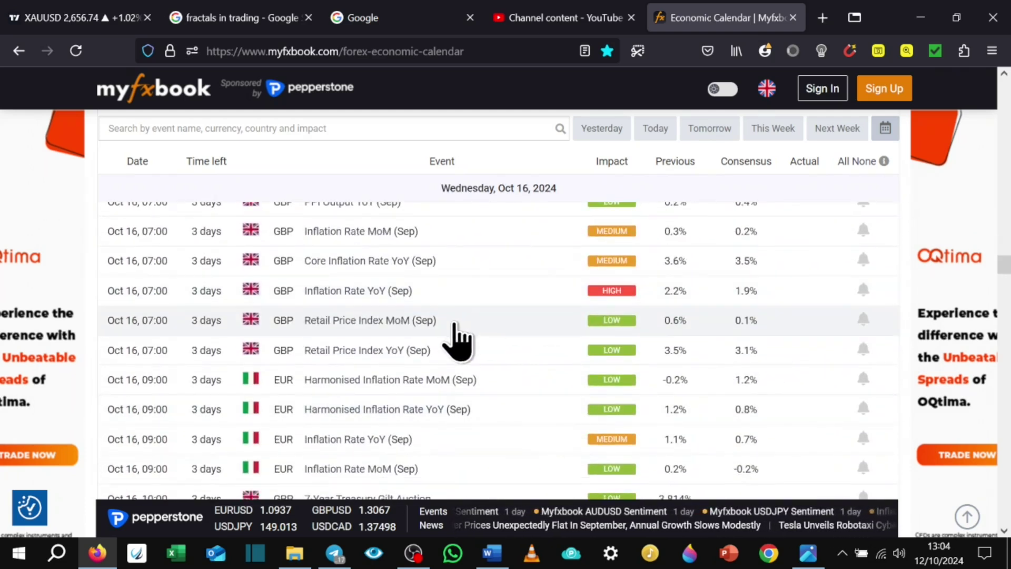
scroll(456, 337, "down", 9)
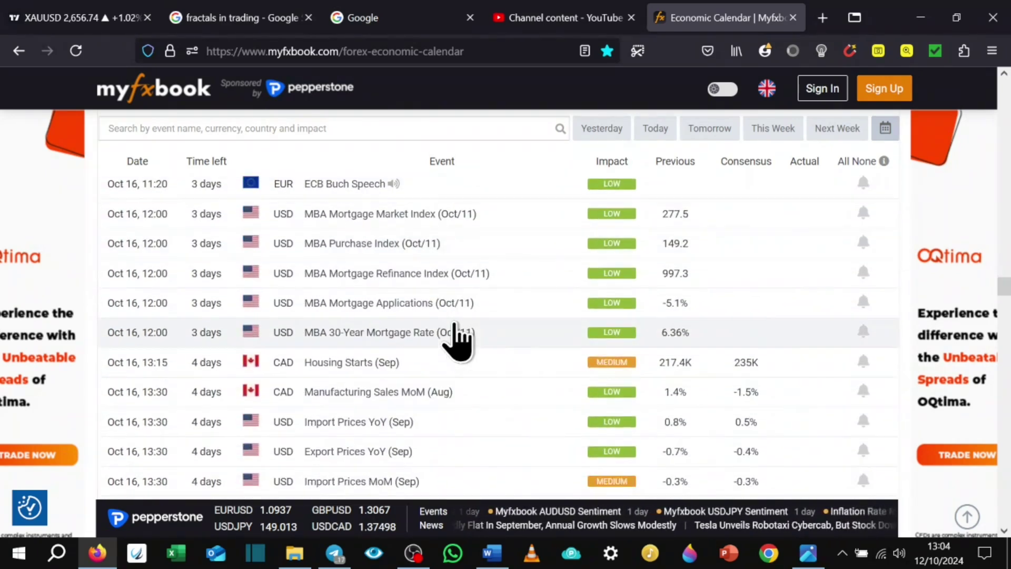
scroll(456, 337, "down", 3)
scroll(441, 373, "down", 2)
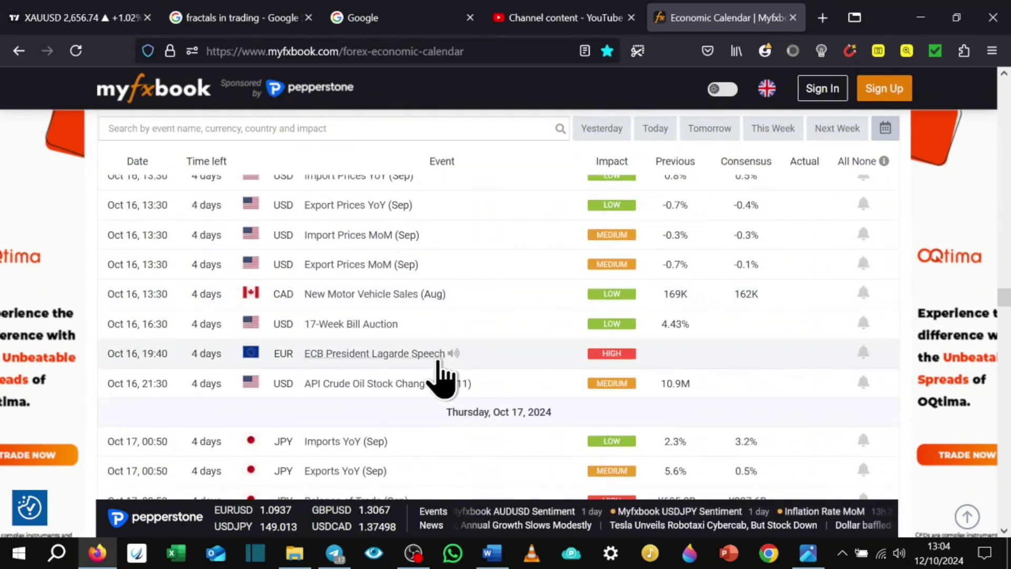
scroll(424, 365, "down", 3)
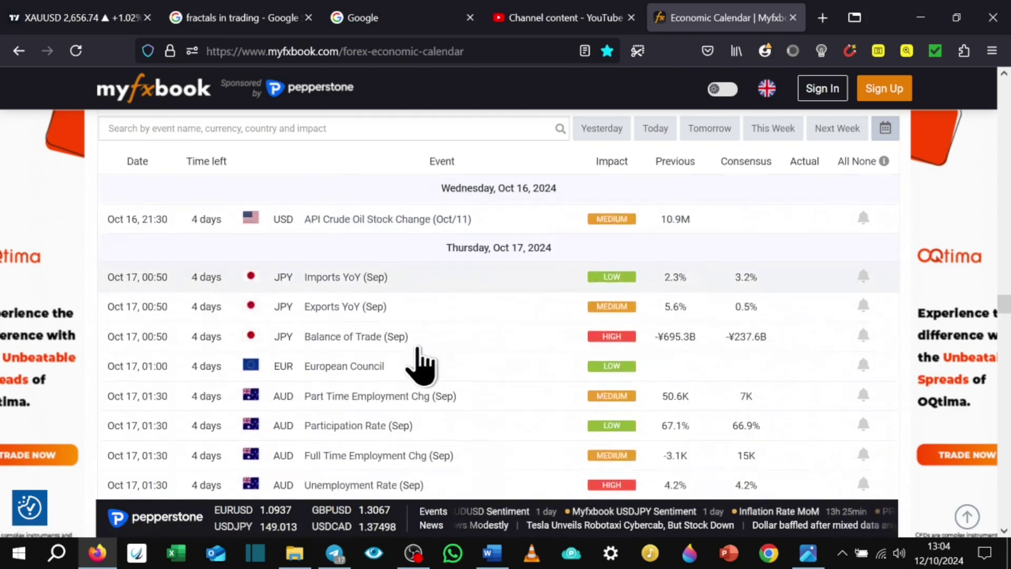
scroll(420, 364, "down", 3)
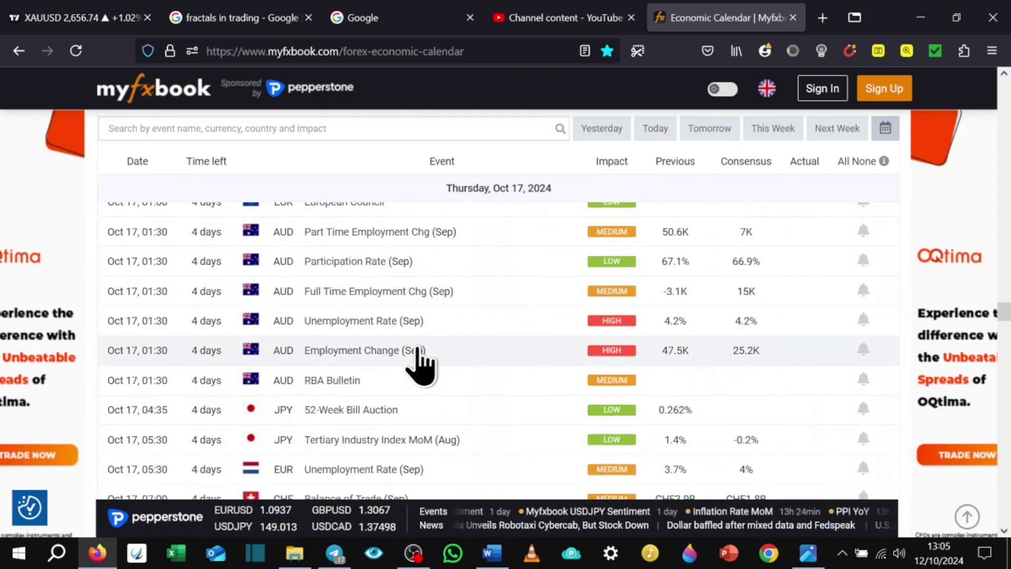
scroll(427, 347, "down", 5)
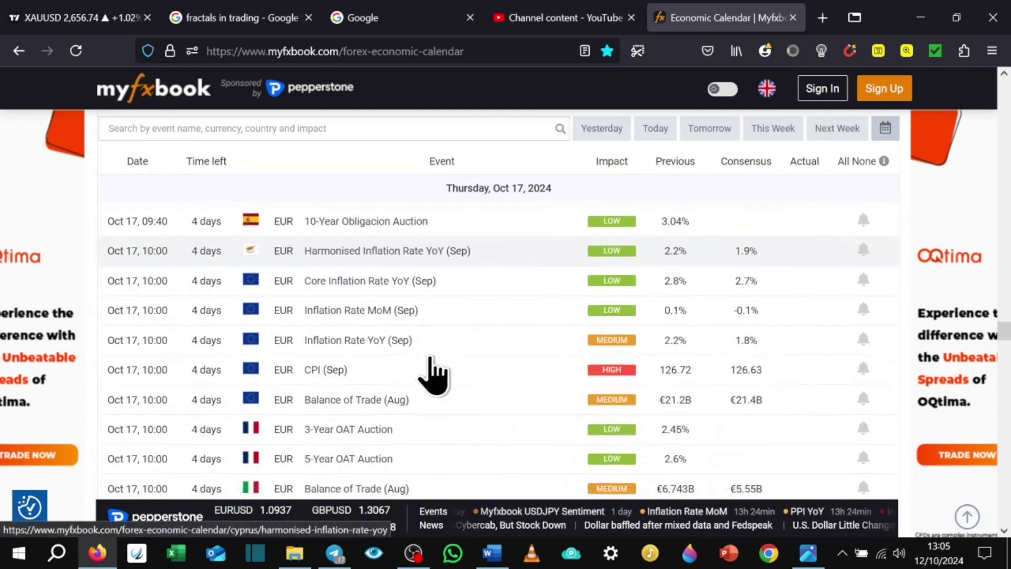
scroll(427, 354, "down", 12)
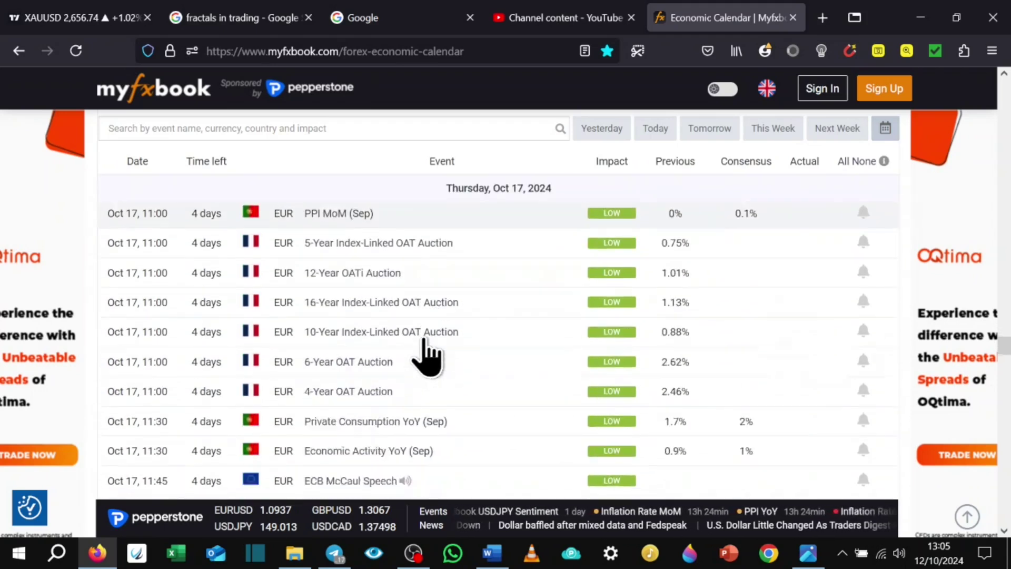
scroll(373, 327, "down", 5)
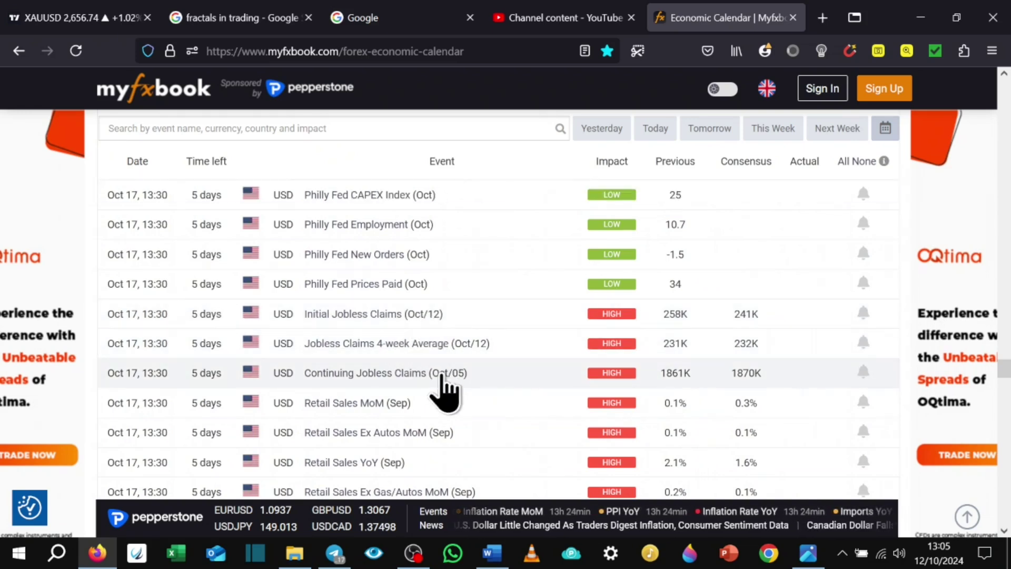
scroll(435, 395, "down", 2)
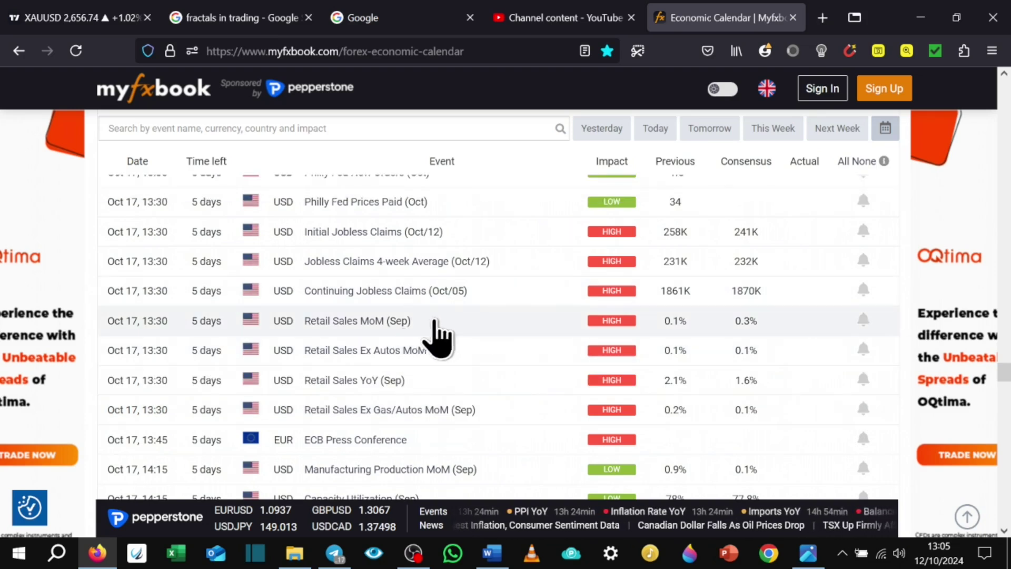
scroll(474, 360, "down", 10)
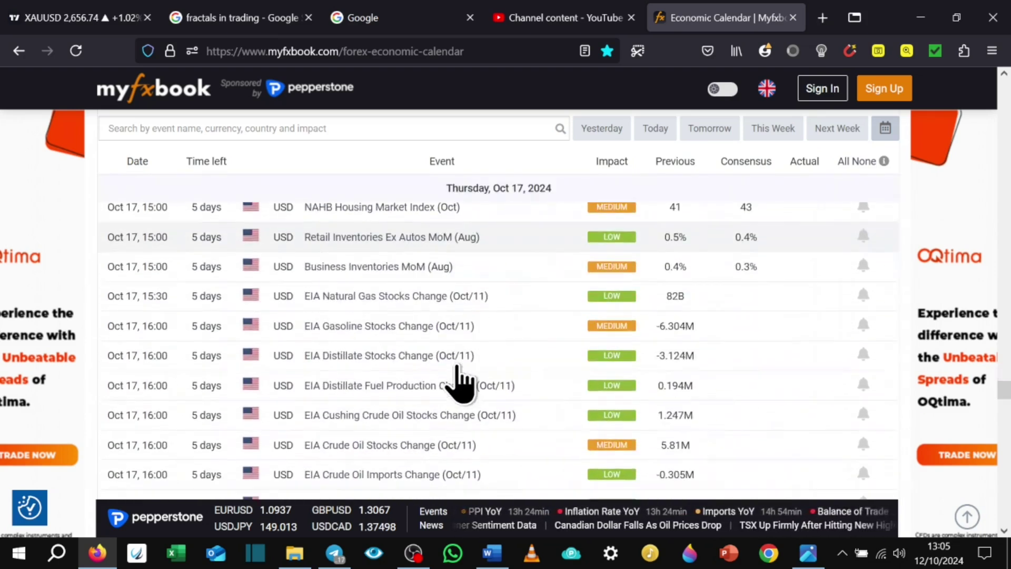
scroll(457, 368, "down", 12)
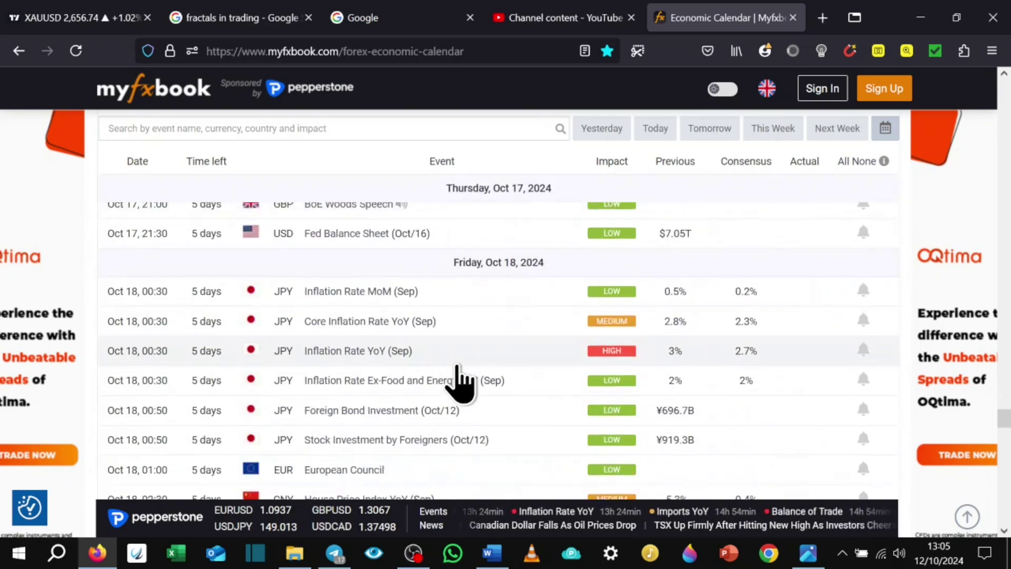
scroll(435, 411, "down", 8)
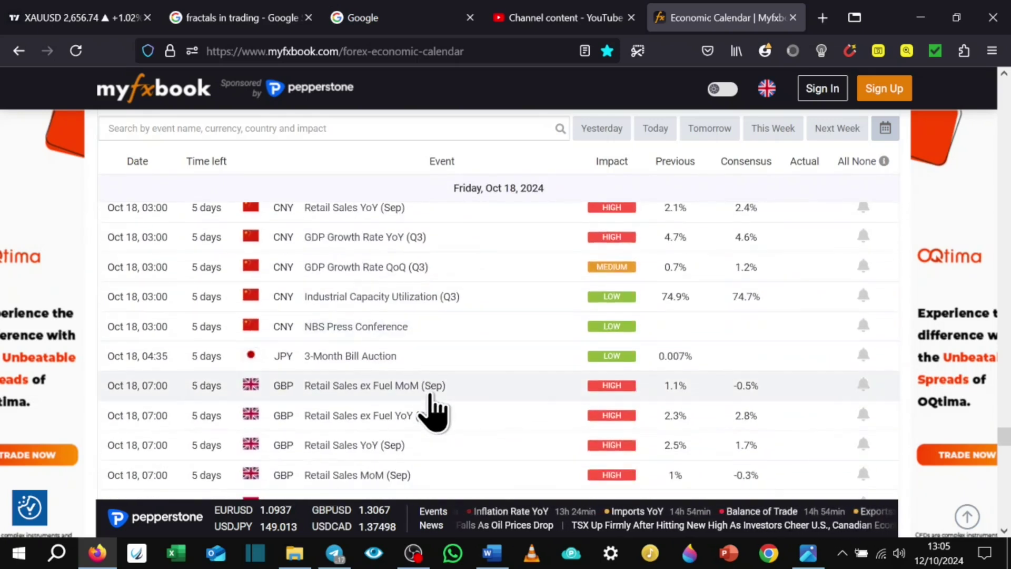
scroll(431, 396, "down", 10)
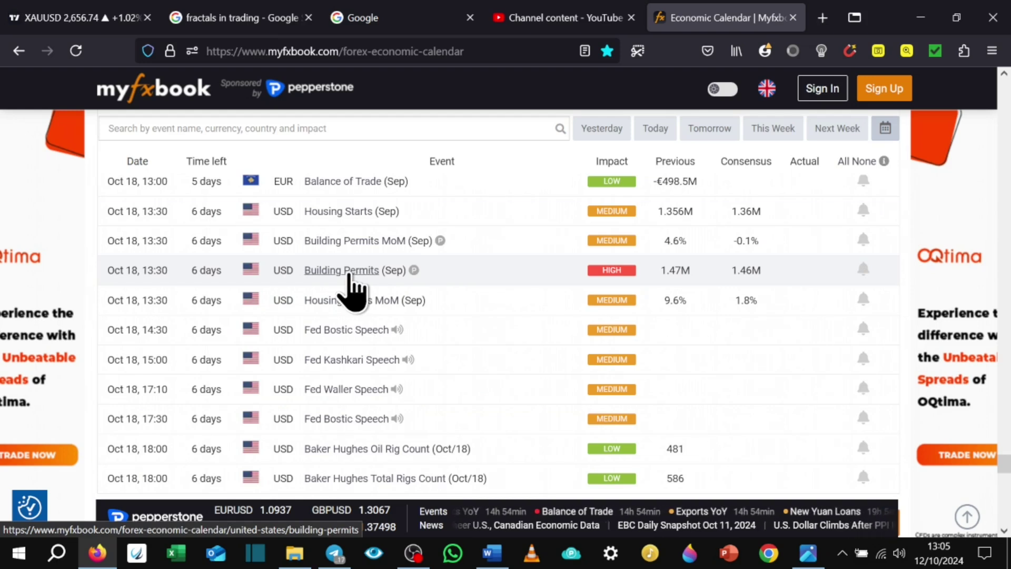
- Glance at the 'What is an Economic Calendar?' text, then return to the Oct 18 USD housing rows
scroll(366, 300, "down", 2)
scroll(362, 307, "down", 2)
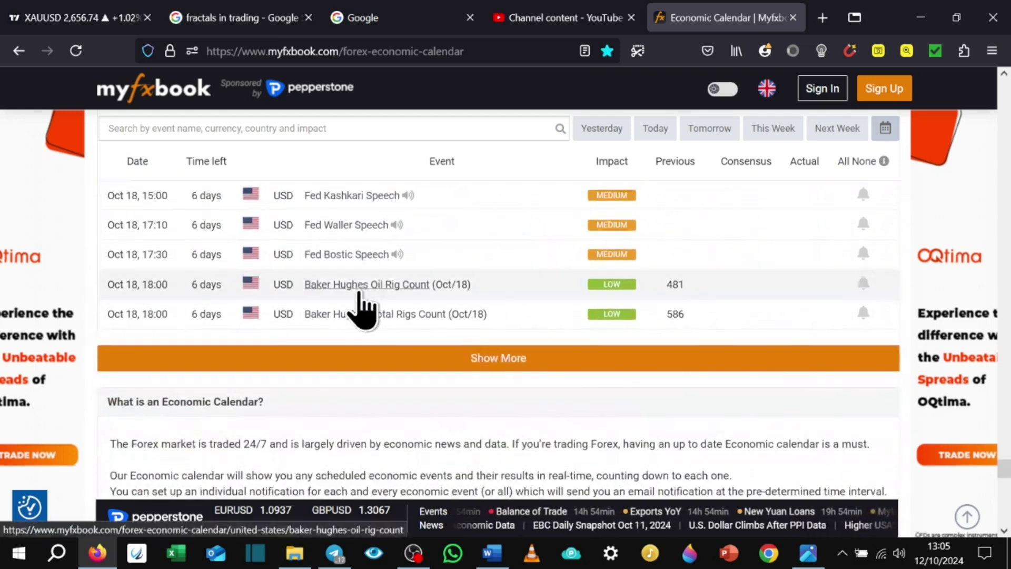
scroll(424, 342, "up", 5)
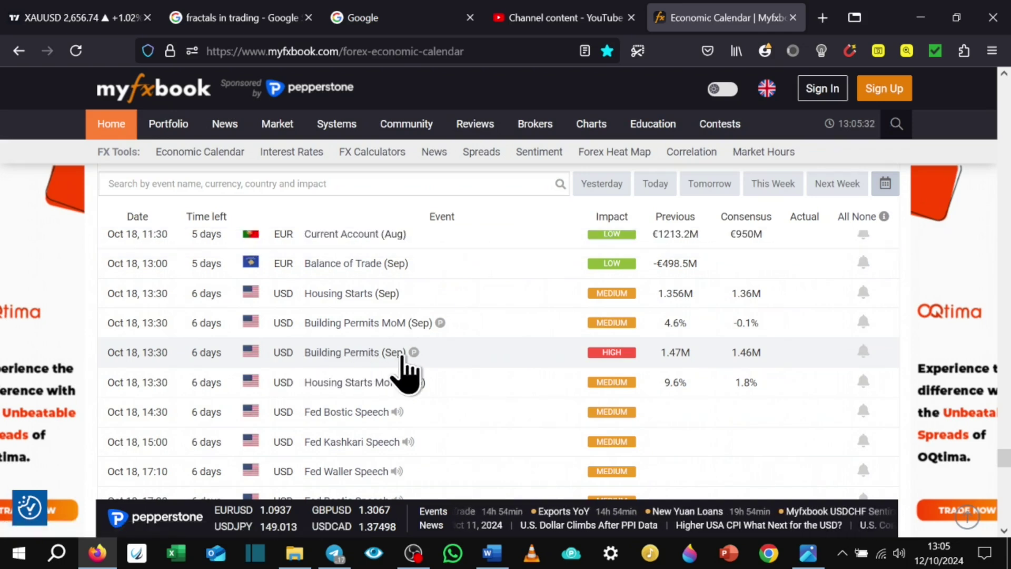
scroll(408, 372, "down", 5)
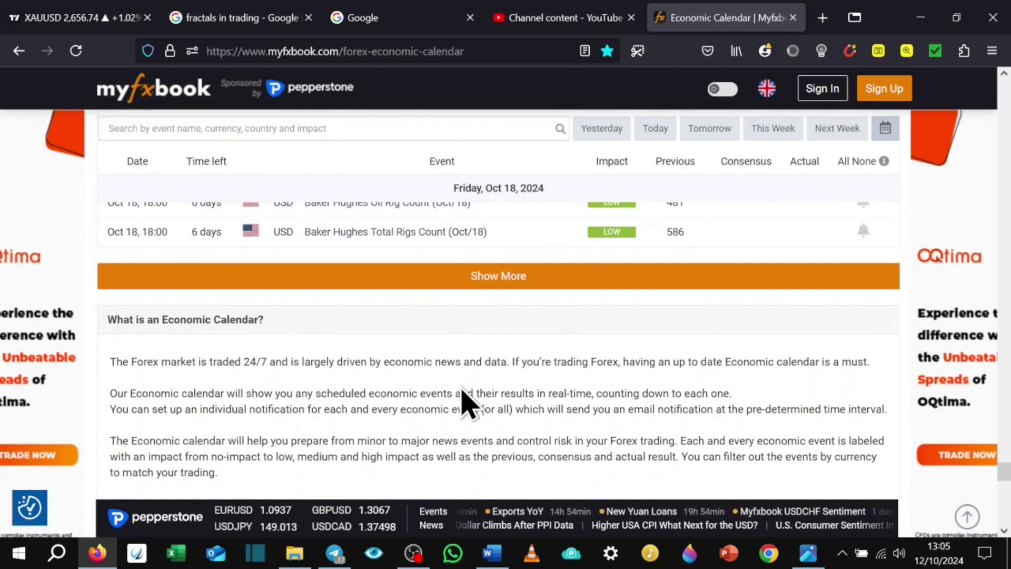
scroll(557, 393, "up", 5)
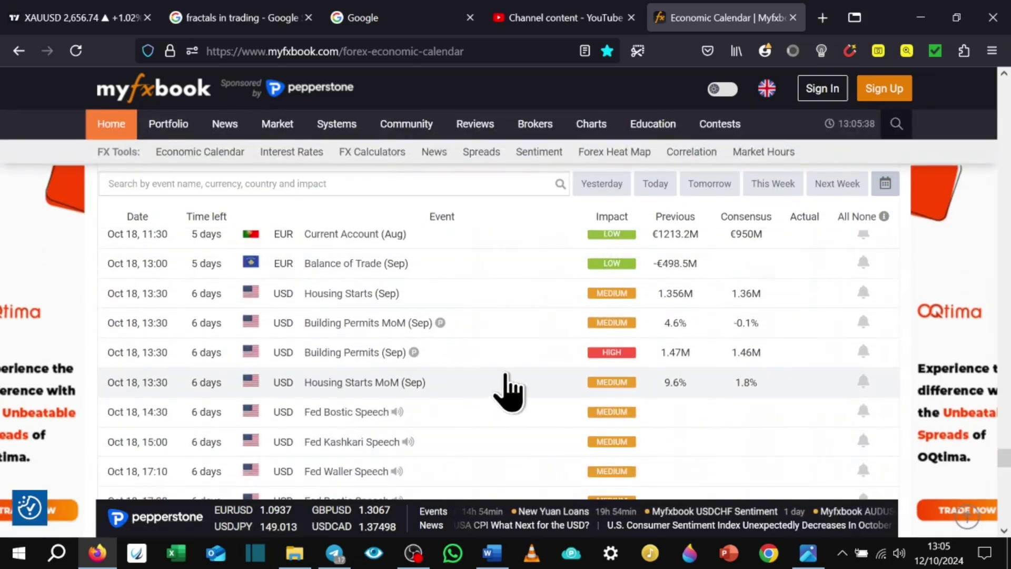